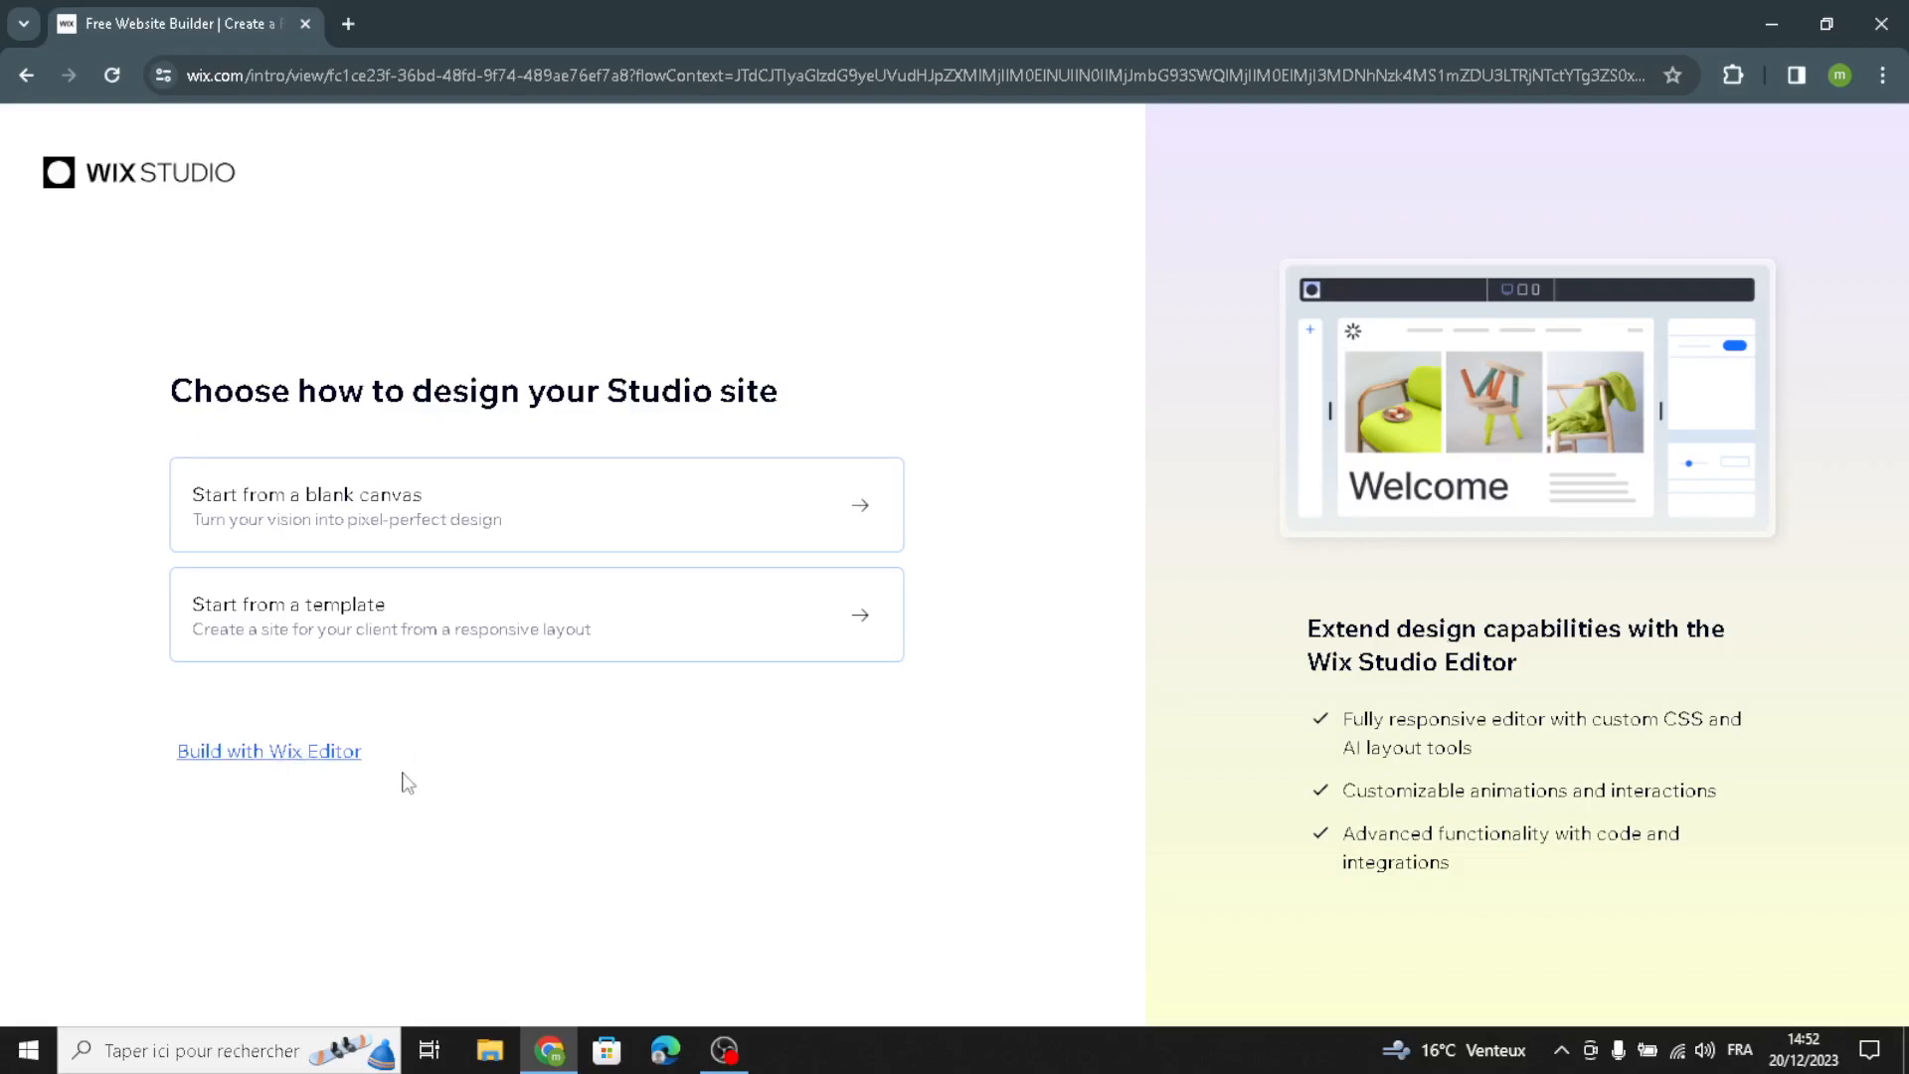
Step: Start a Wix Editor site set up without AI, searching for "baby and kids" and choosing Baby Store as the website type
{"action": "left_click", "coordinate": [230, 754]}
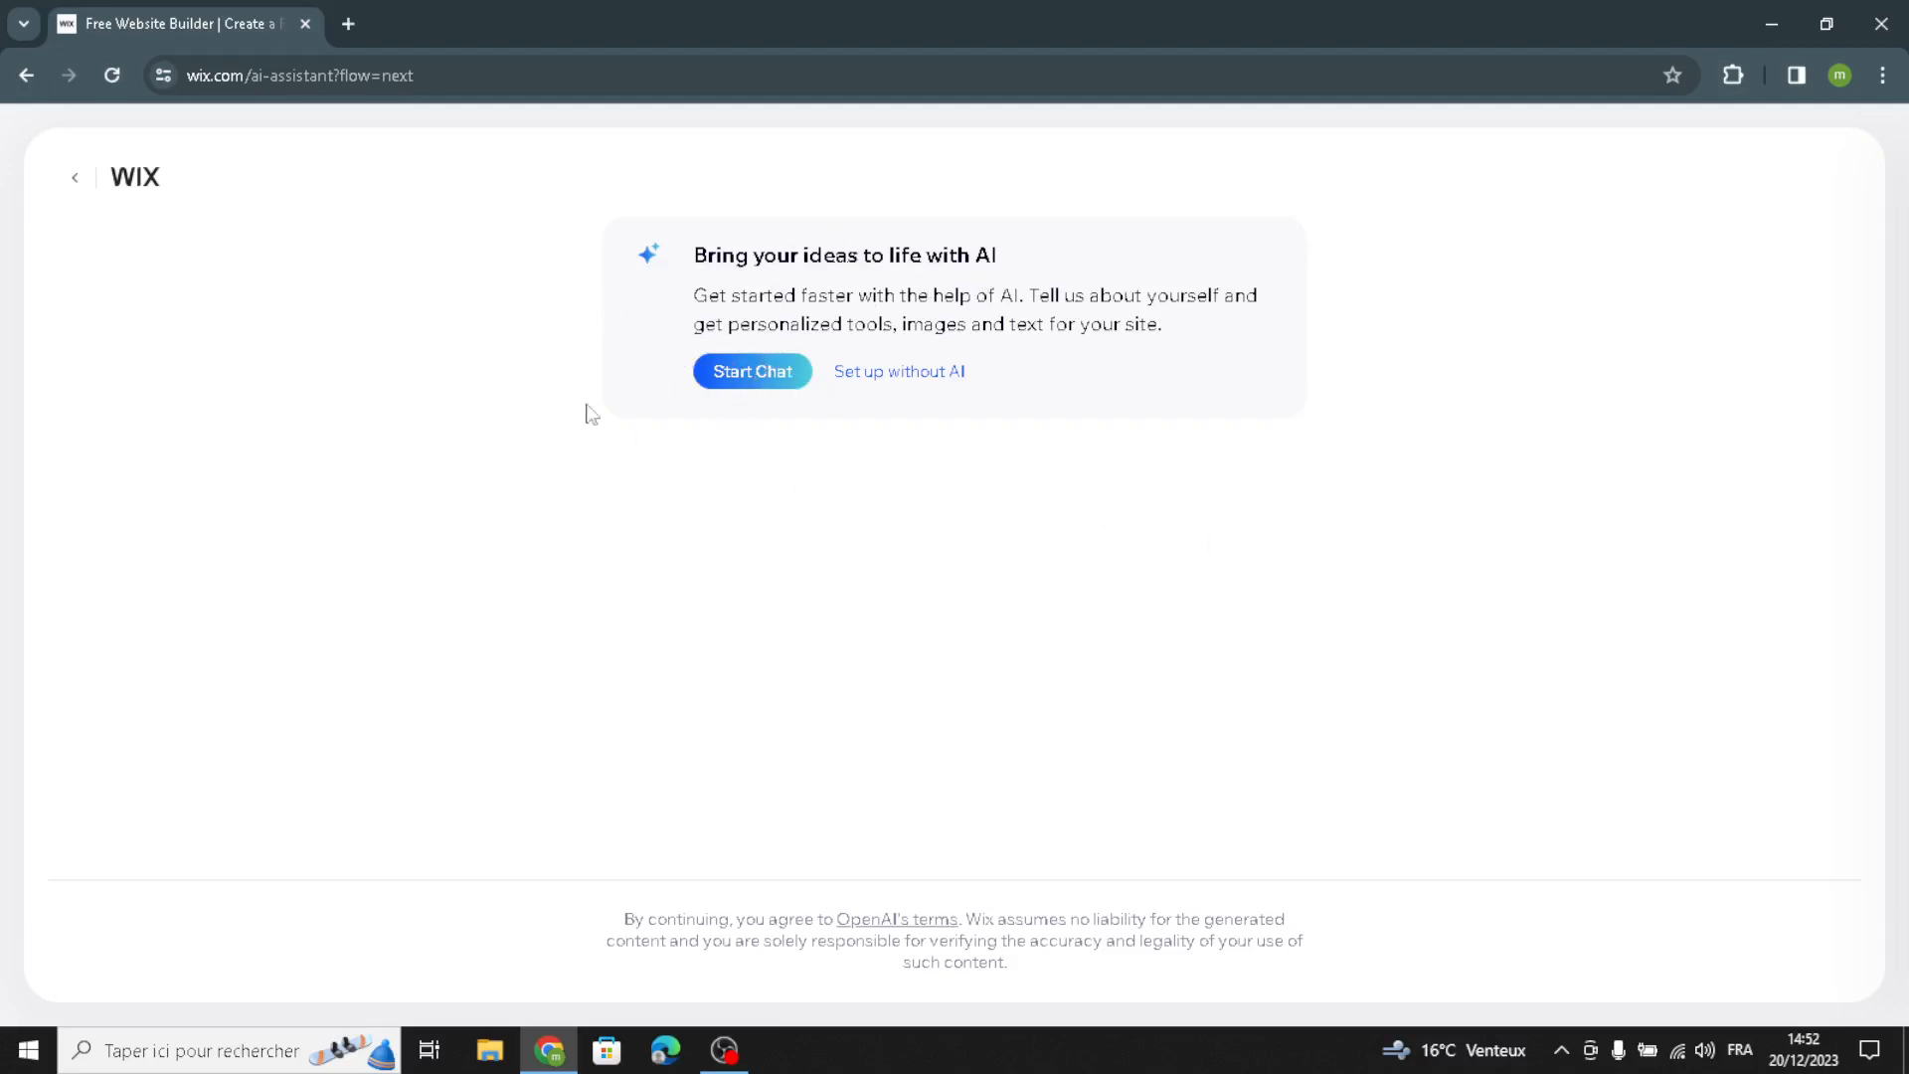
{"action": "left_click", "coordinate": [872, 374]}
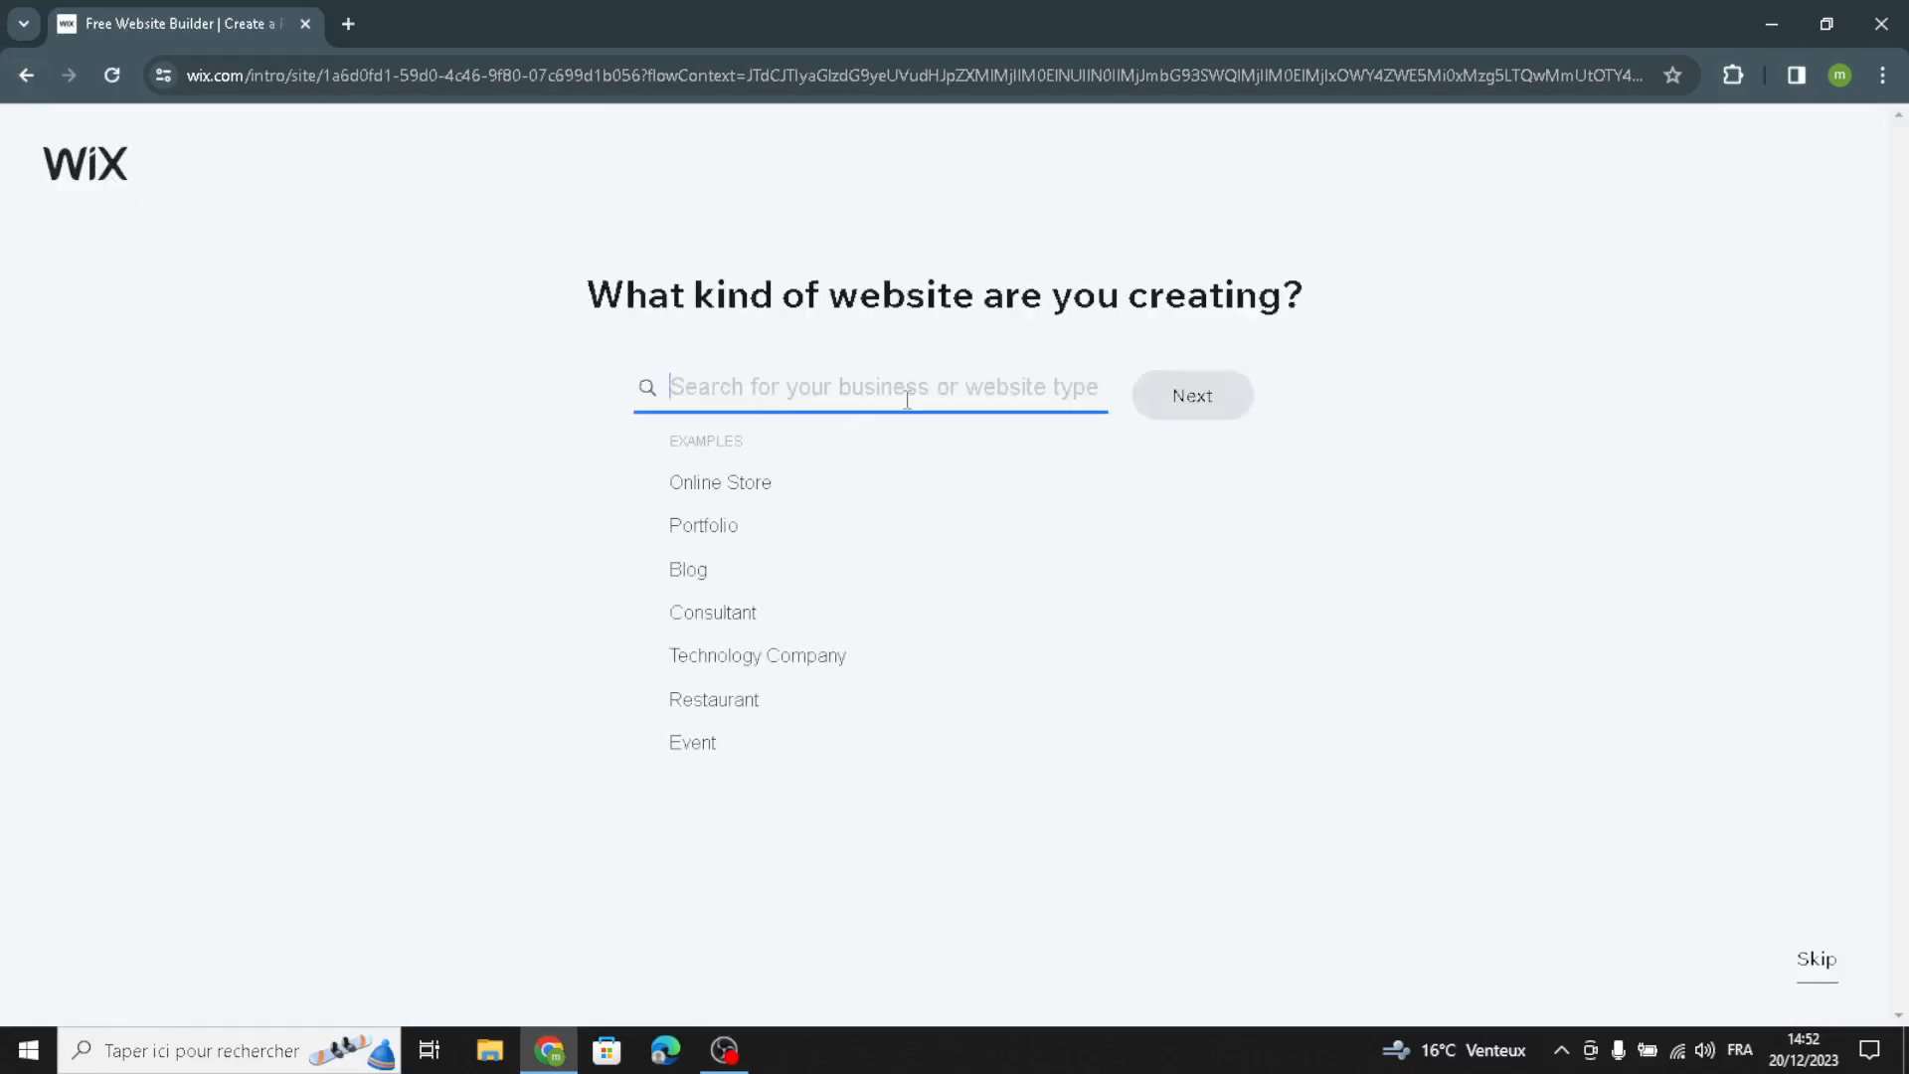
{"action": "type", "text": "b"}
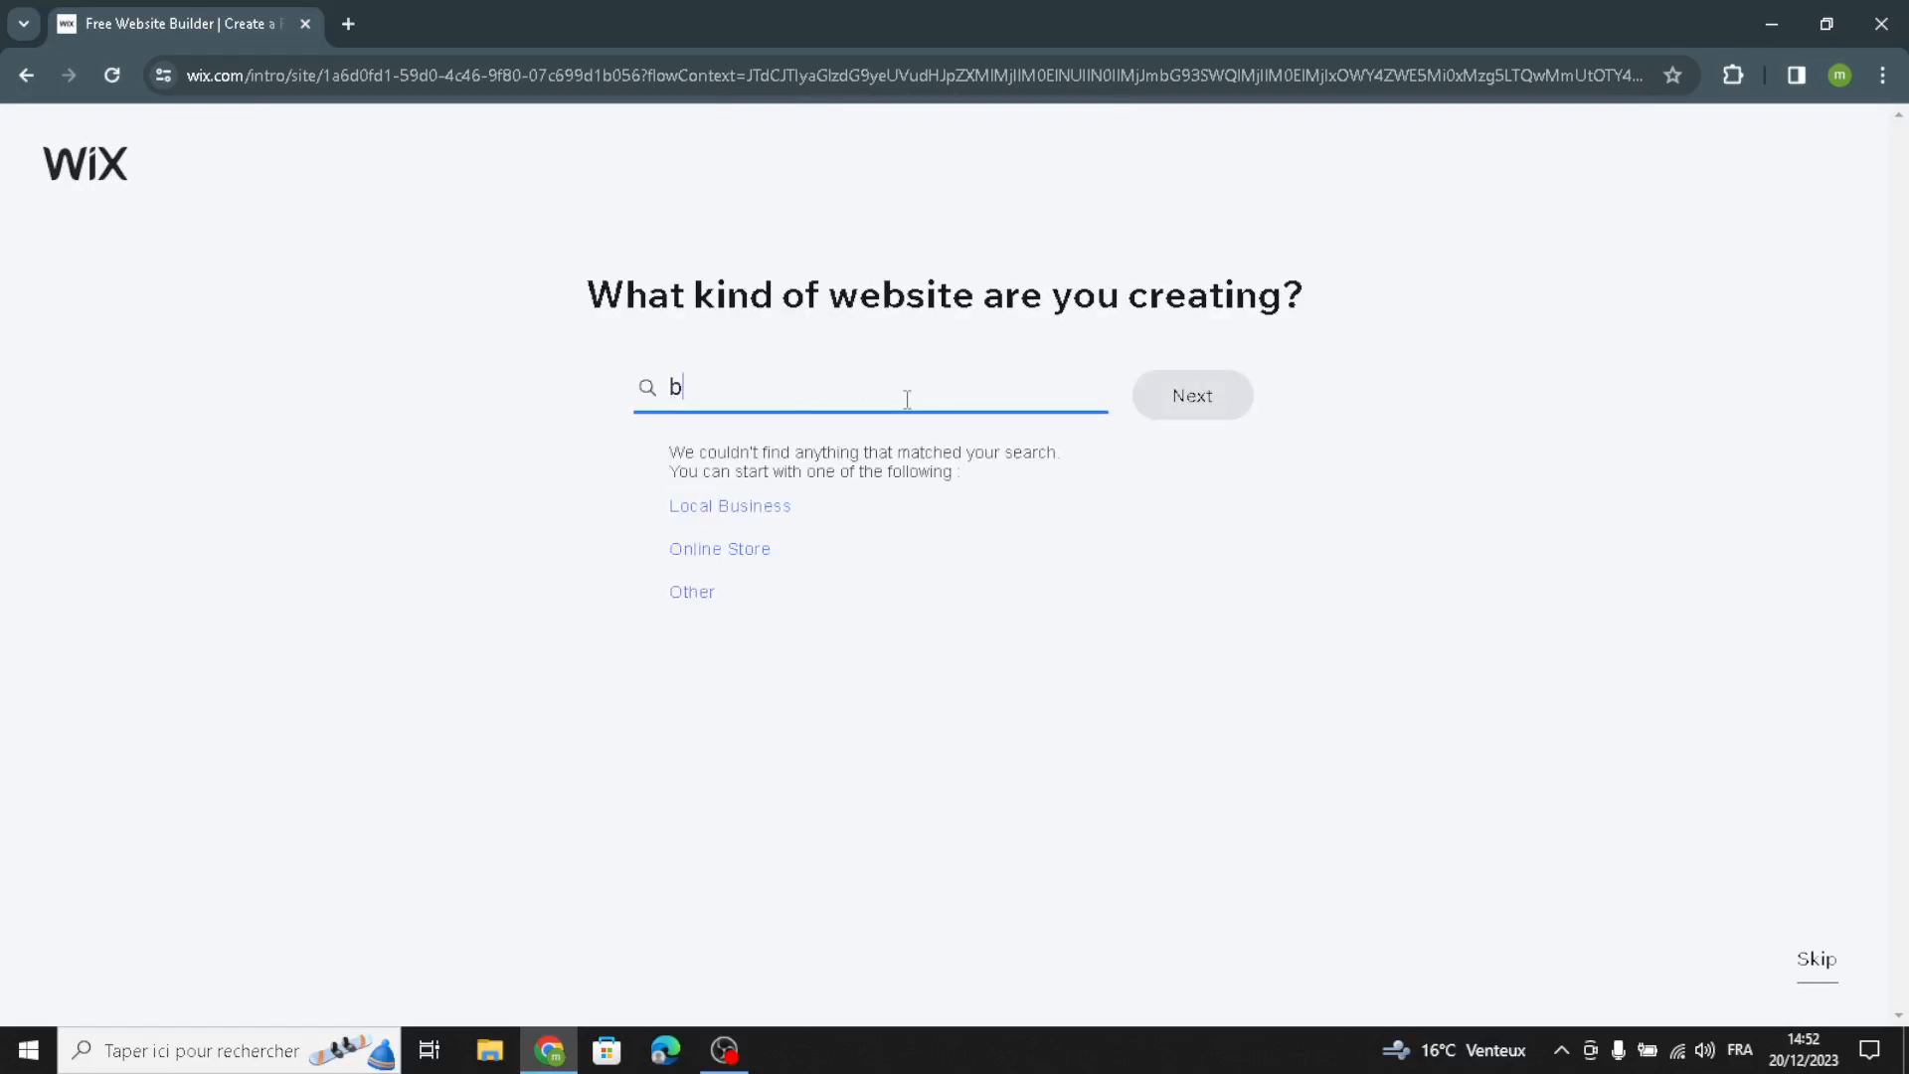
{"action": "type", "text": "aby a"}
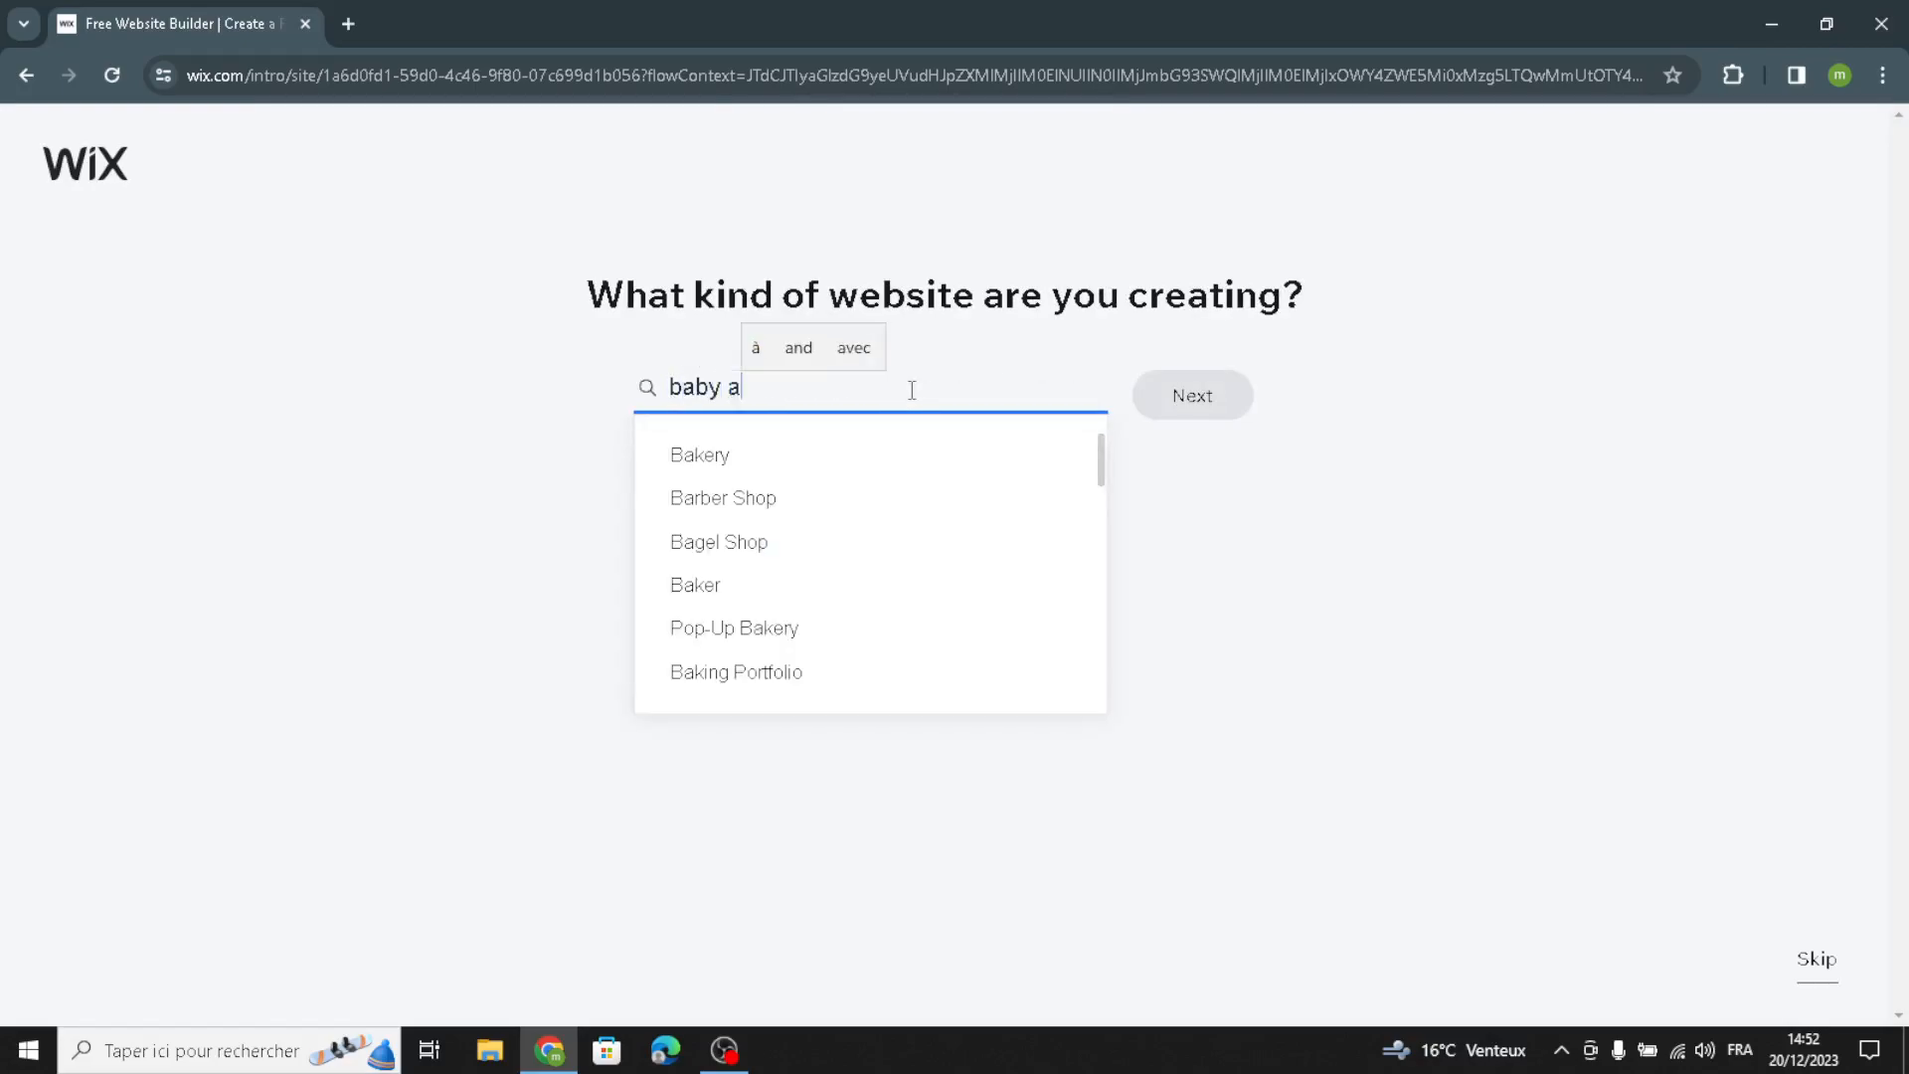
{"action": "type", "text": "nd kids"}
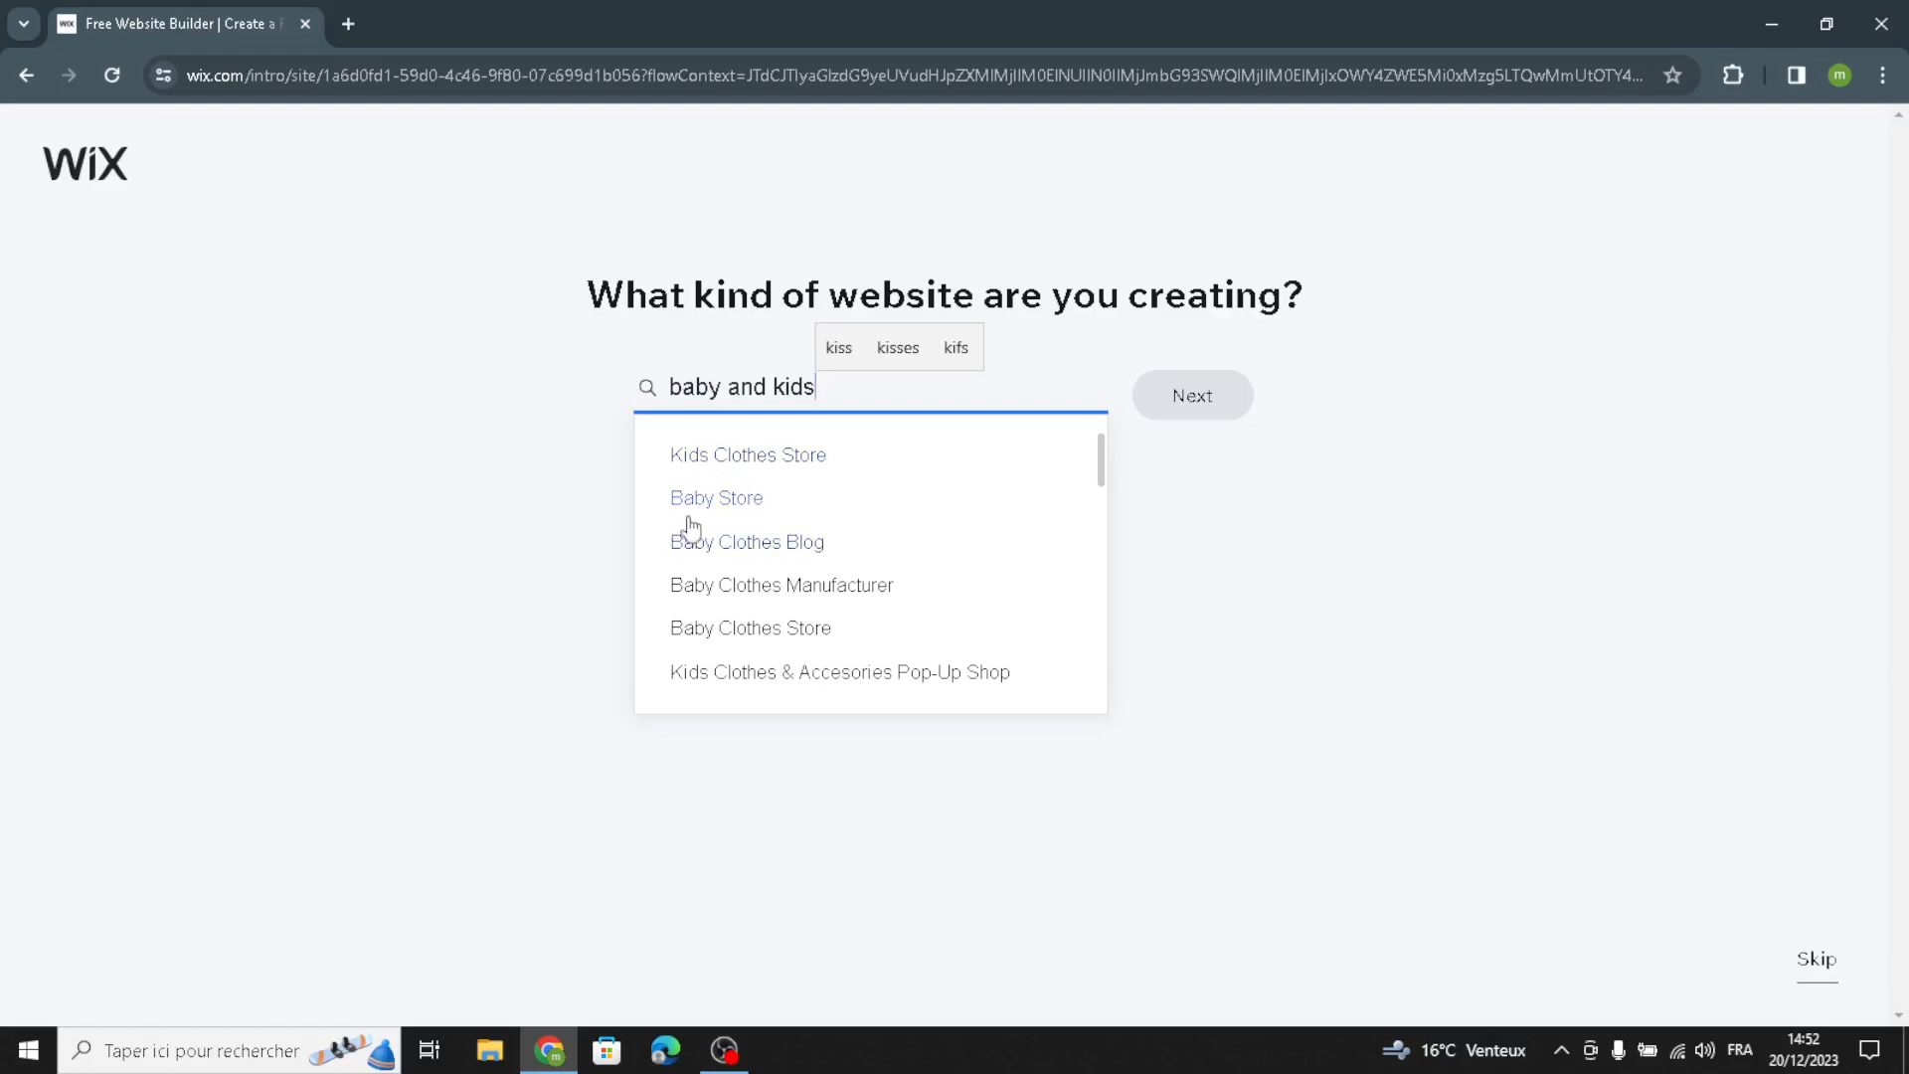
{"action": "left_click", "coordinate": [696, 512]}
{"action": "left_click", "coordinate": [1179, 406]}
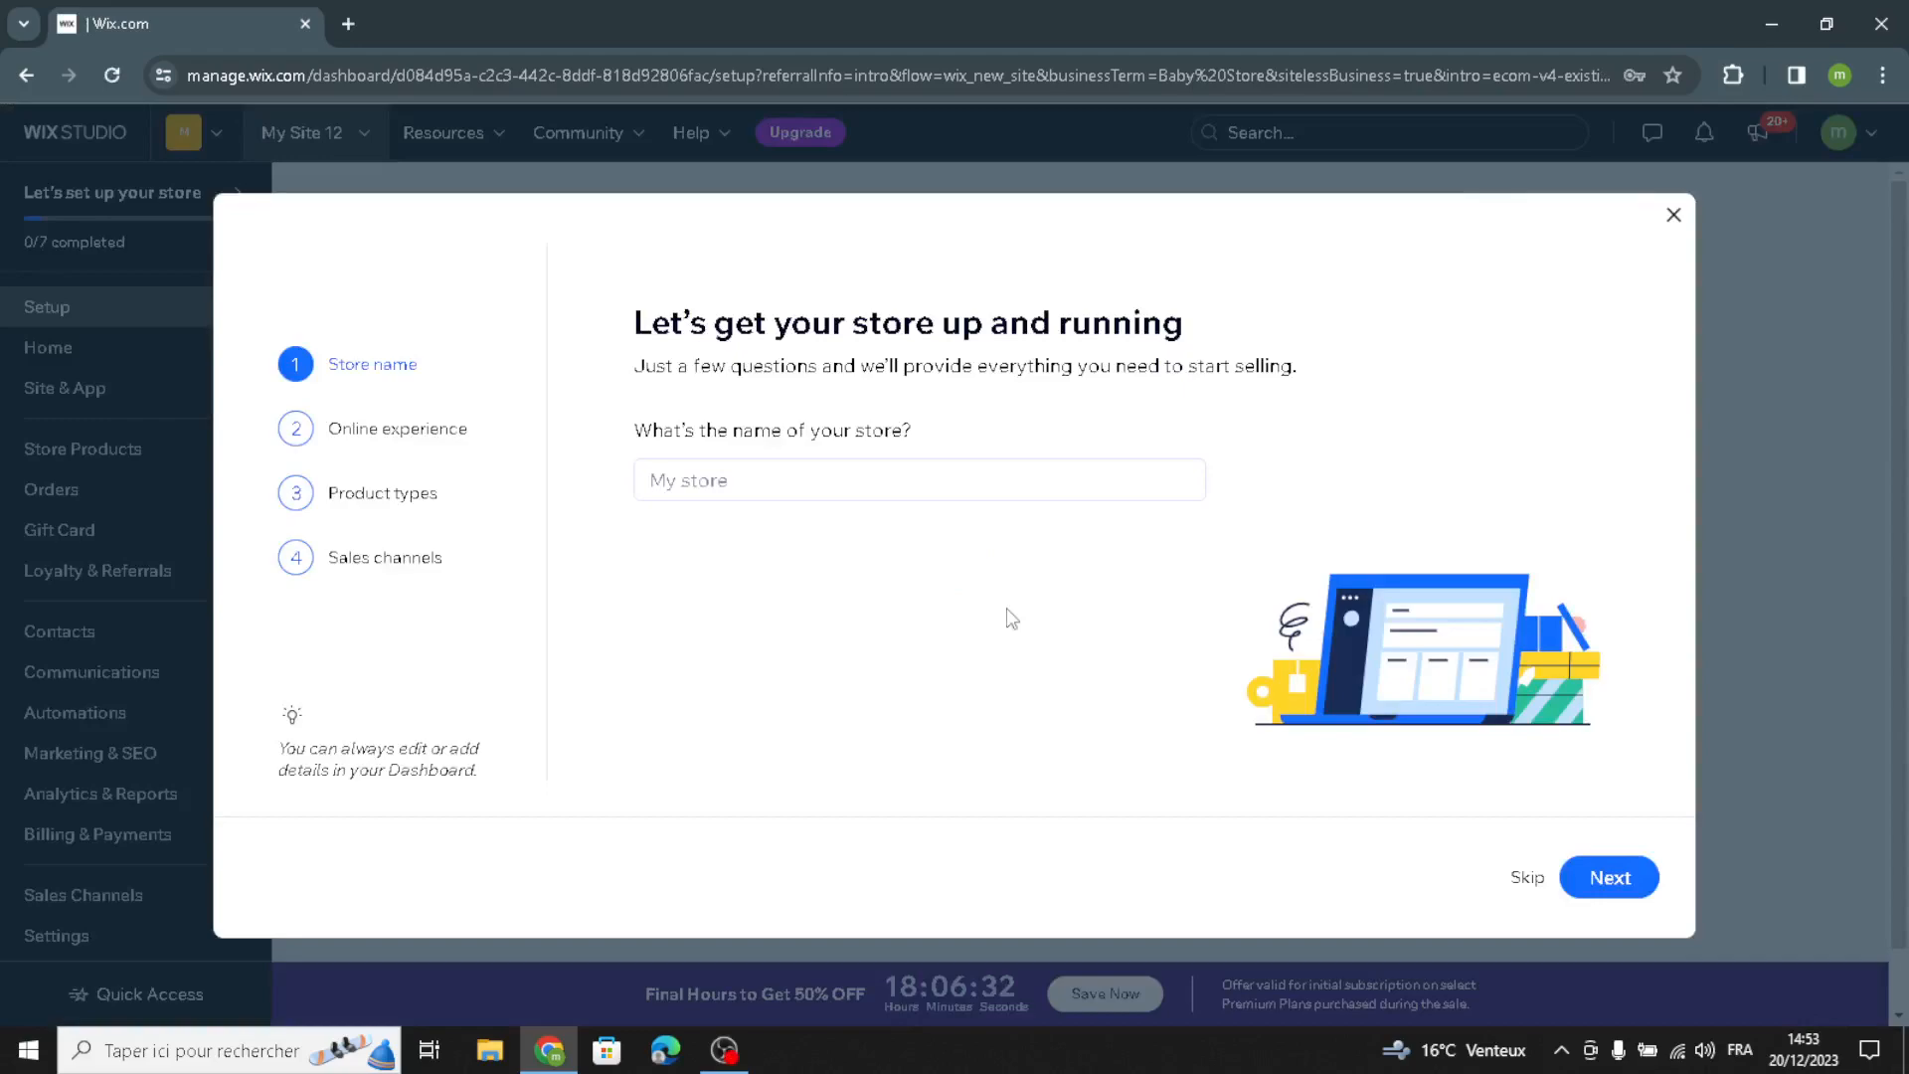
Step: Name the store "TinyTreasures Co." and continue past the existing online store question without answering it
{"action": "left_click", "coordinate": [949, 476]}
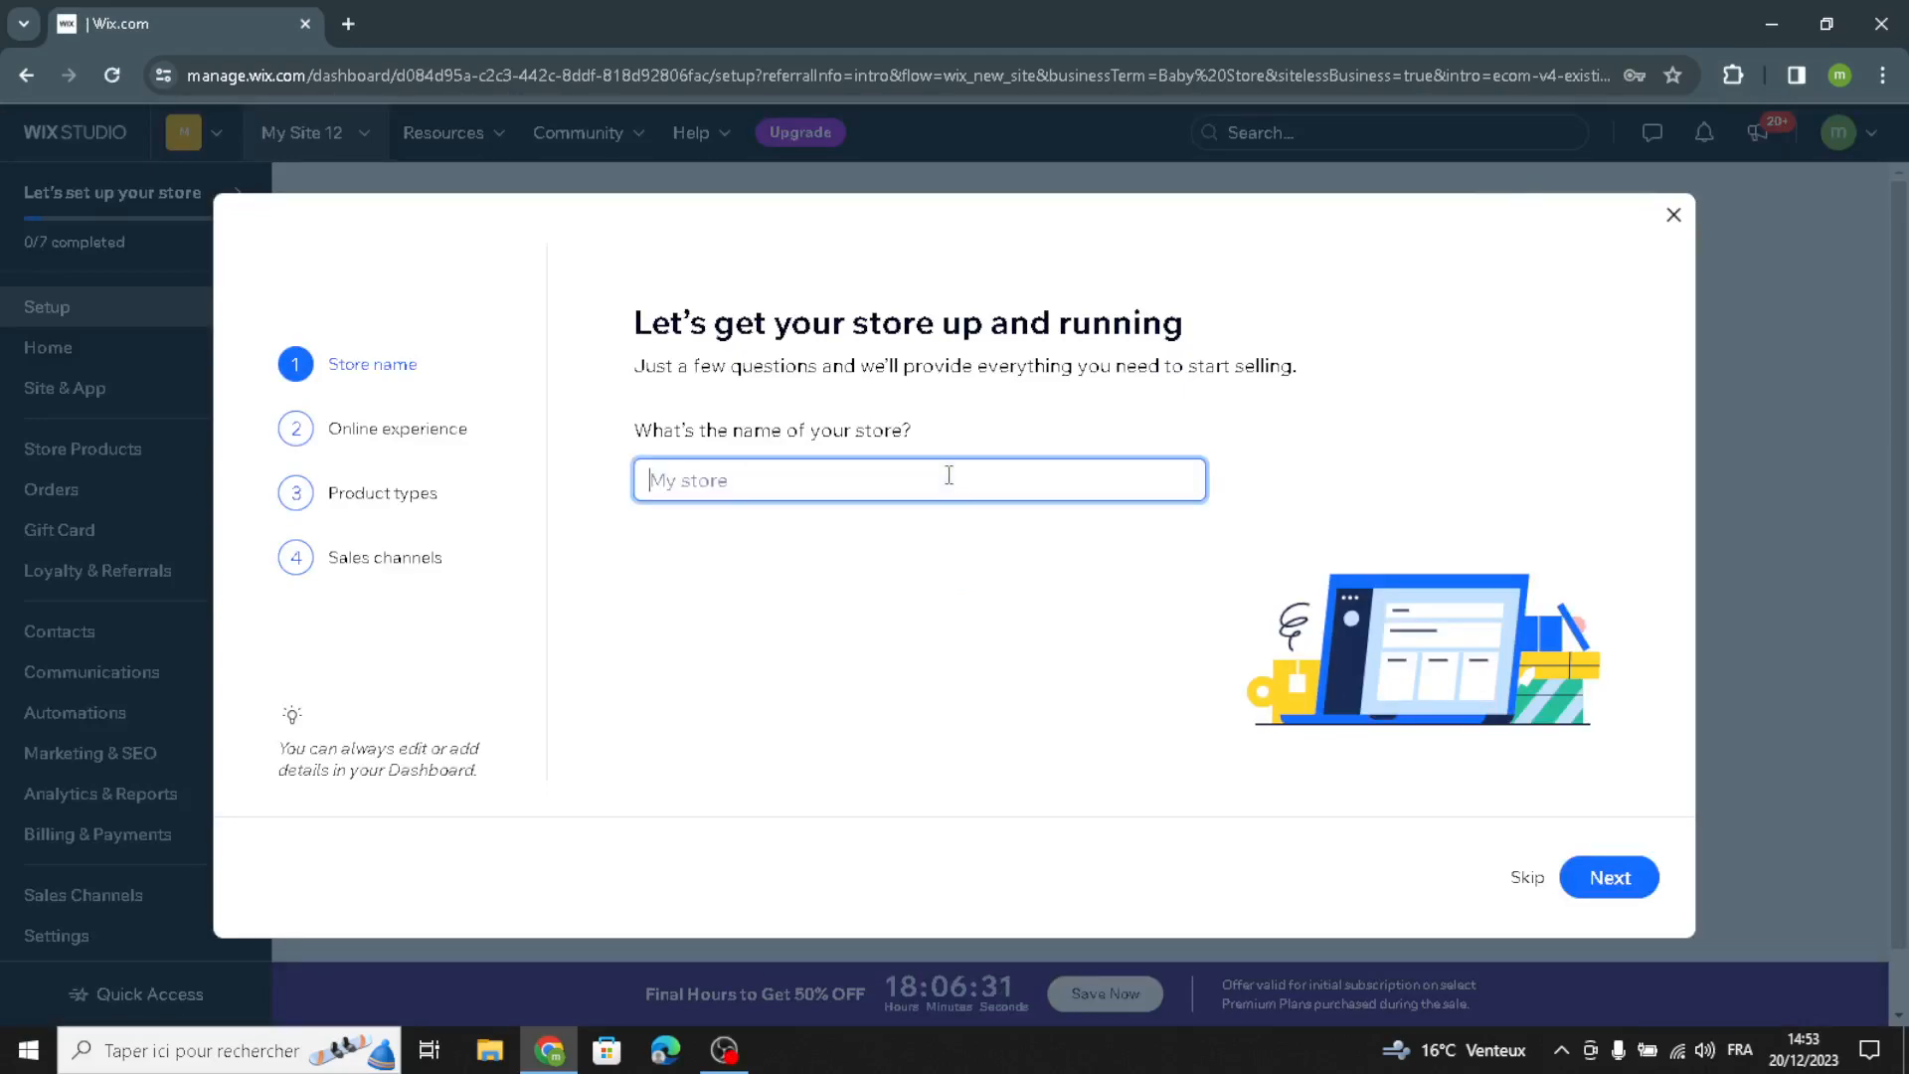
{"action": "type", "text": "TinyTreasures Co."}
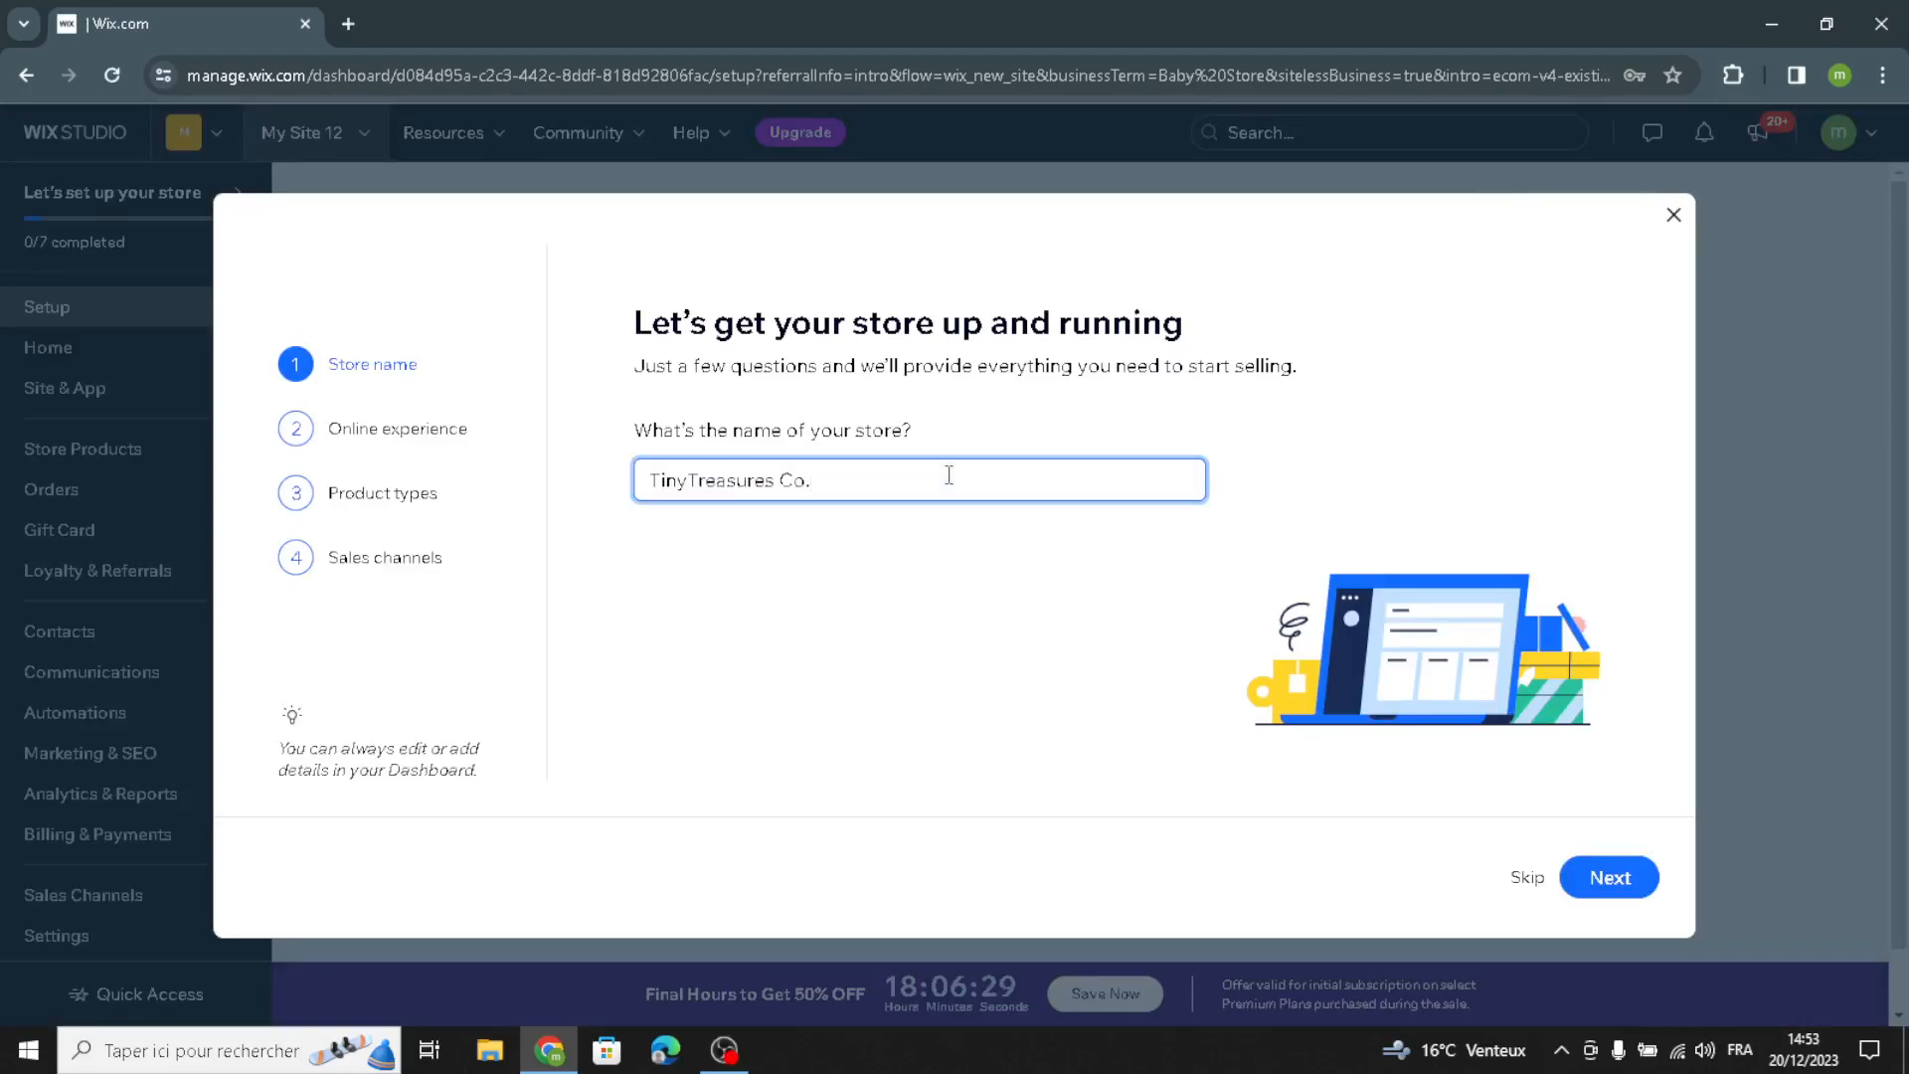
{"action": "left_click", "coordinate": [1599, 877]}
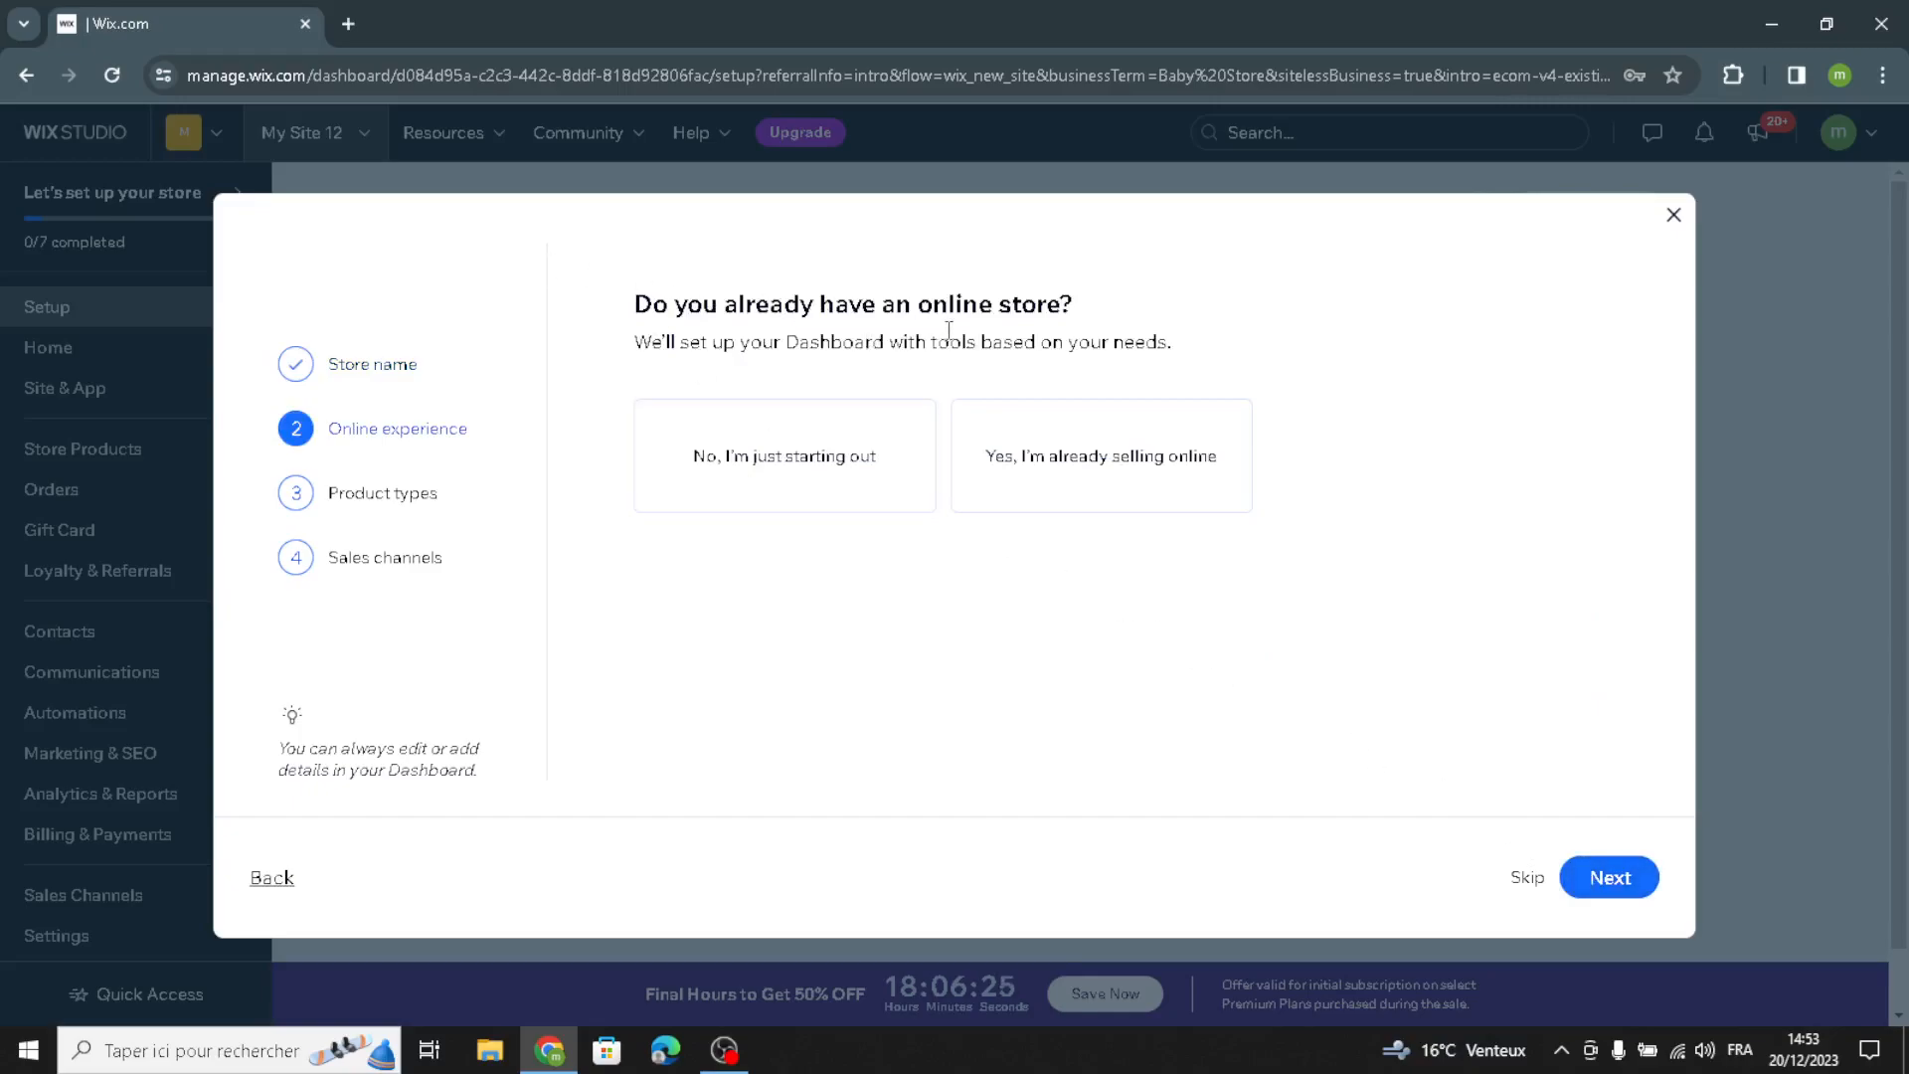
{"action": "left_click", "coordinate": [1598, 885]}
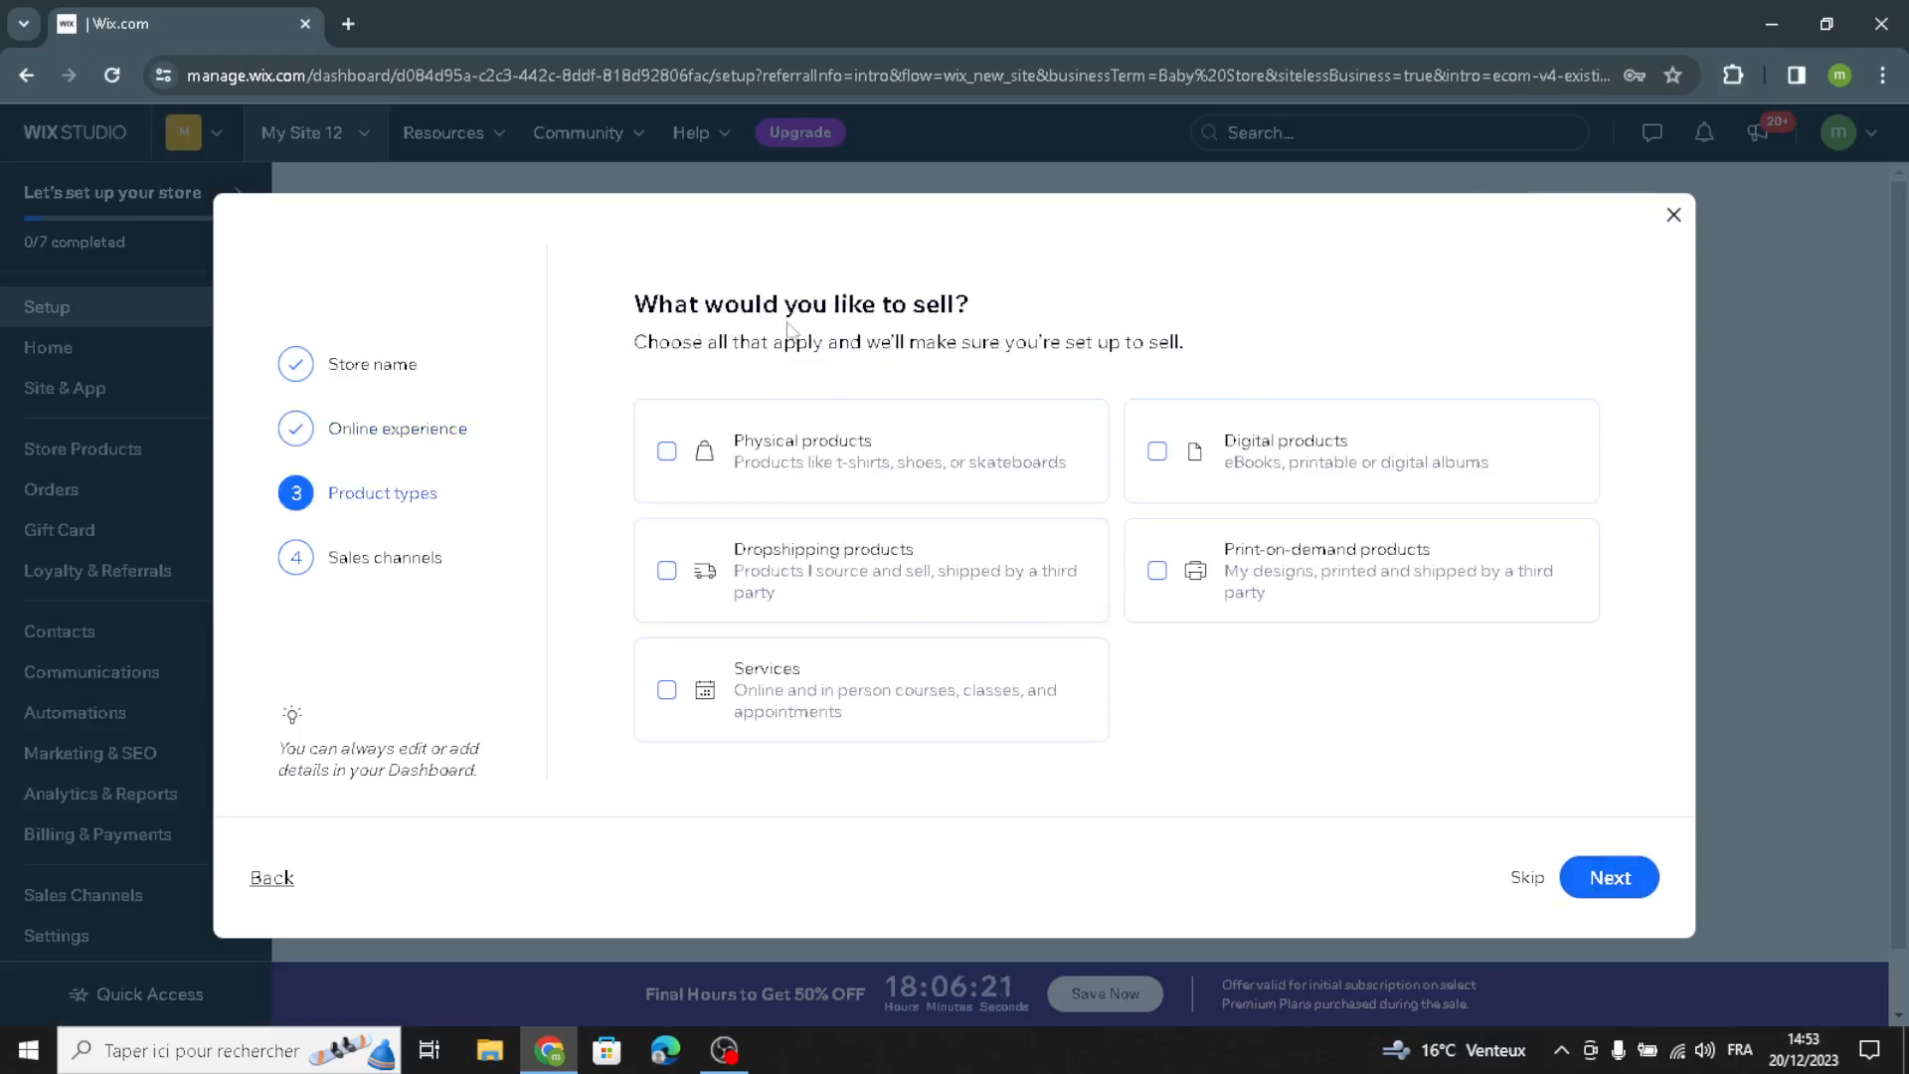
Step: Choose physical products to sell, add Marketplaces & social media as a sales channel, and finish the store questionnaire
{"action": "left_click", "coordinate": [845, 442]}
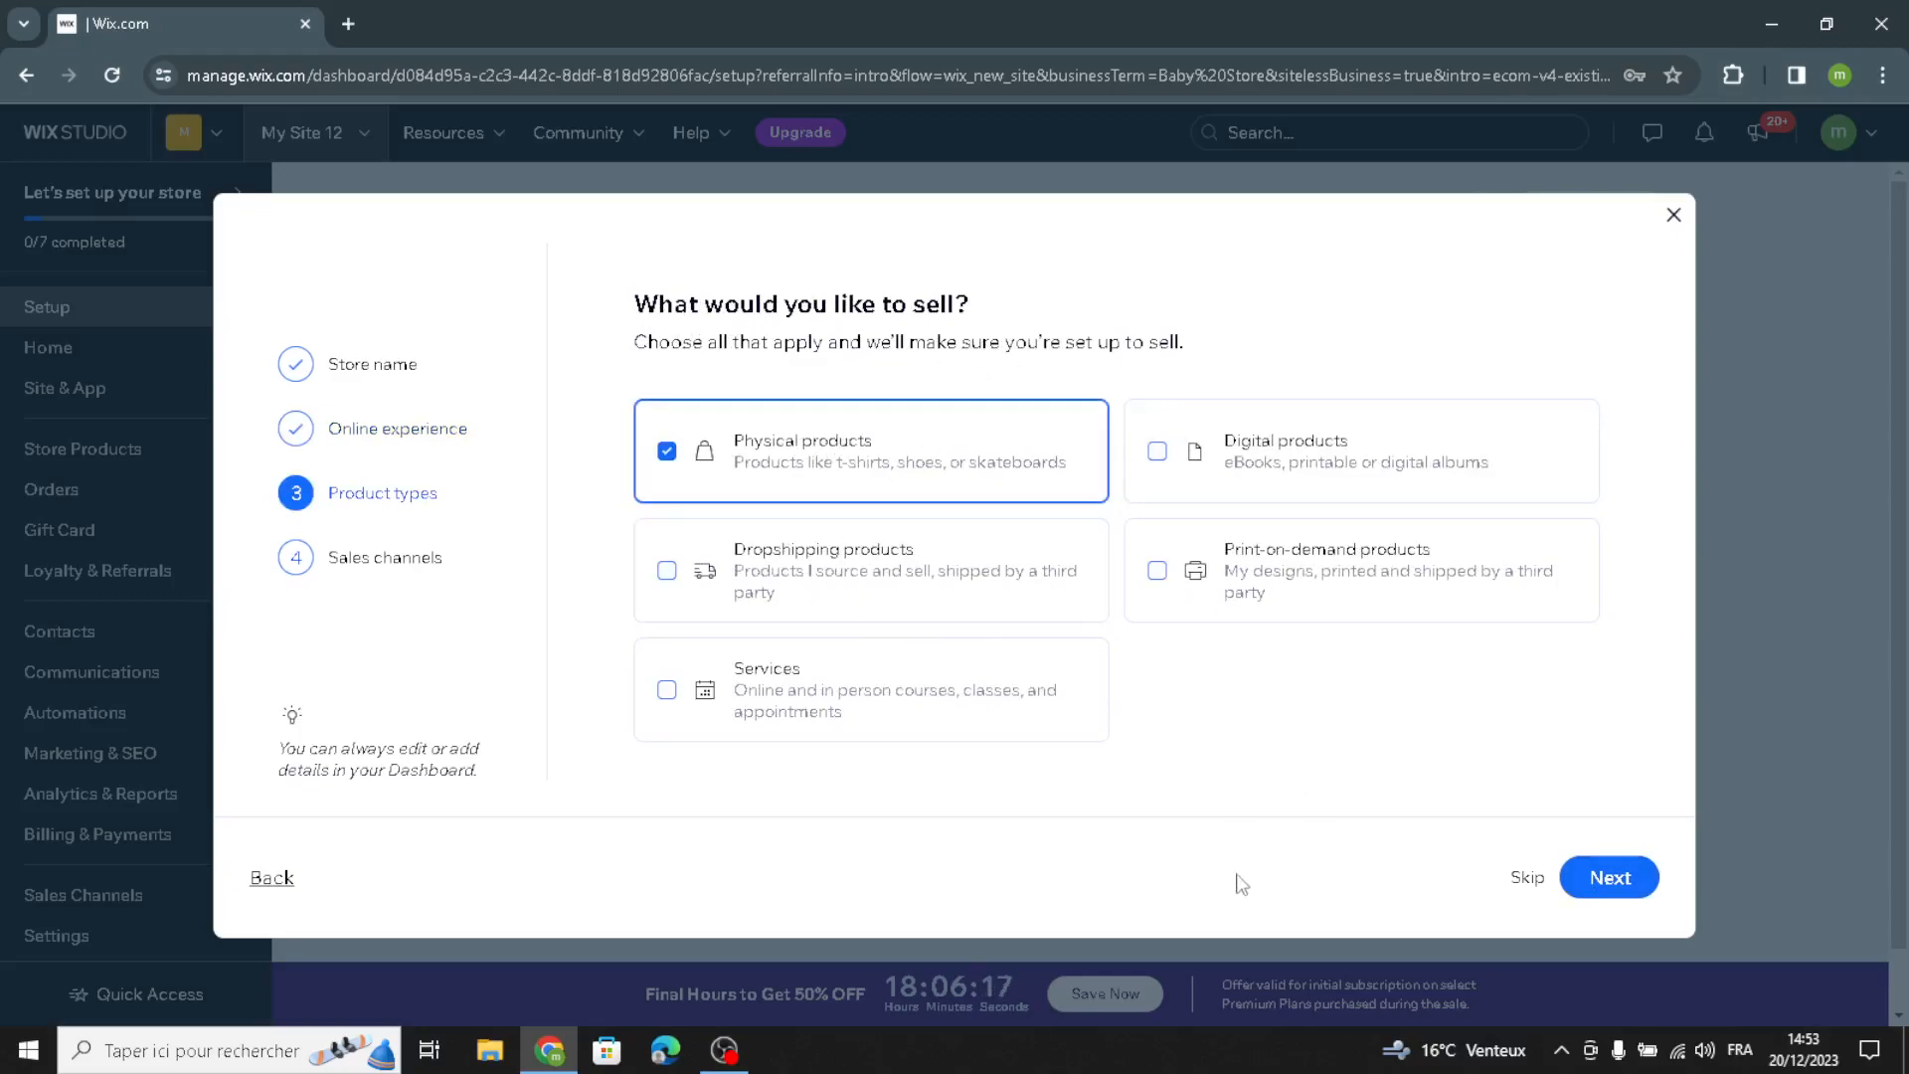
{"action": "left_click", "coordinate": [1608, 891]}
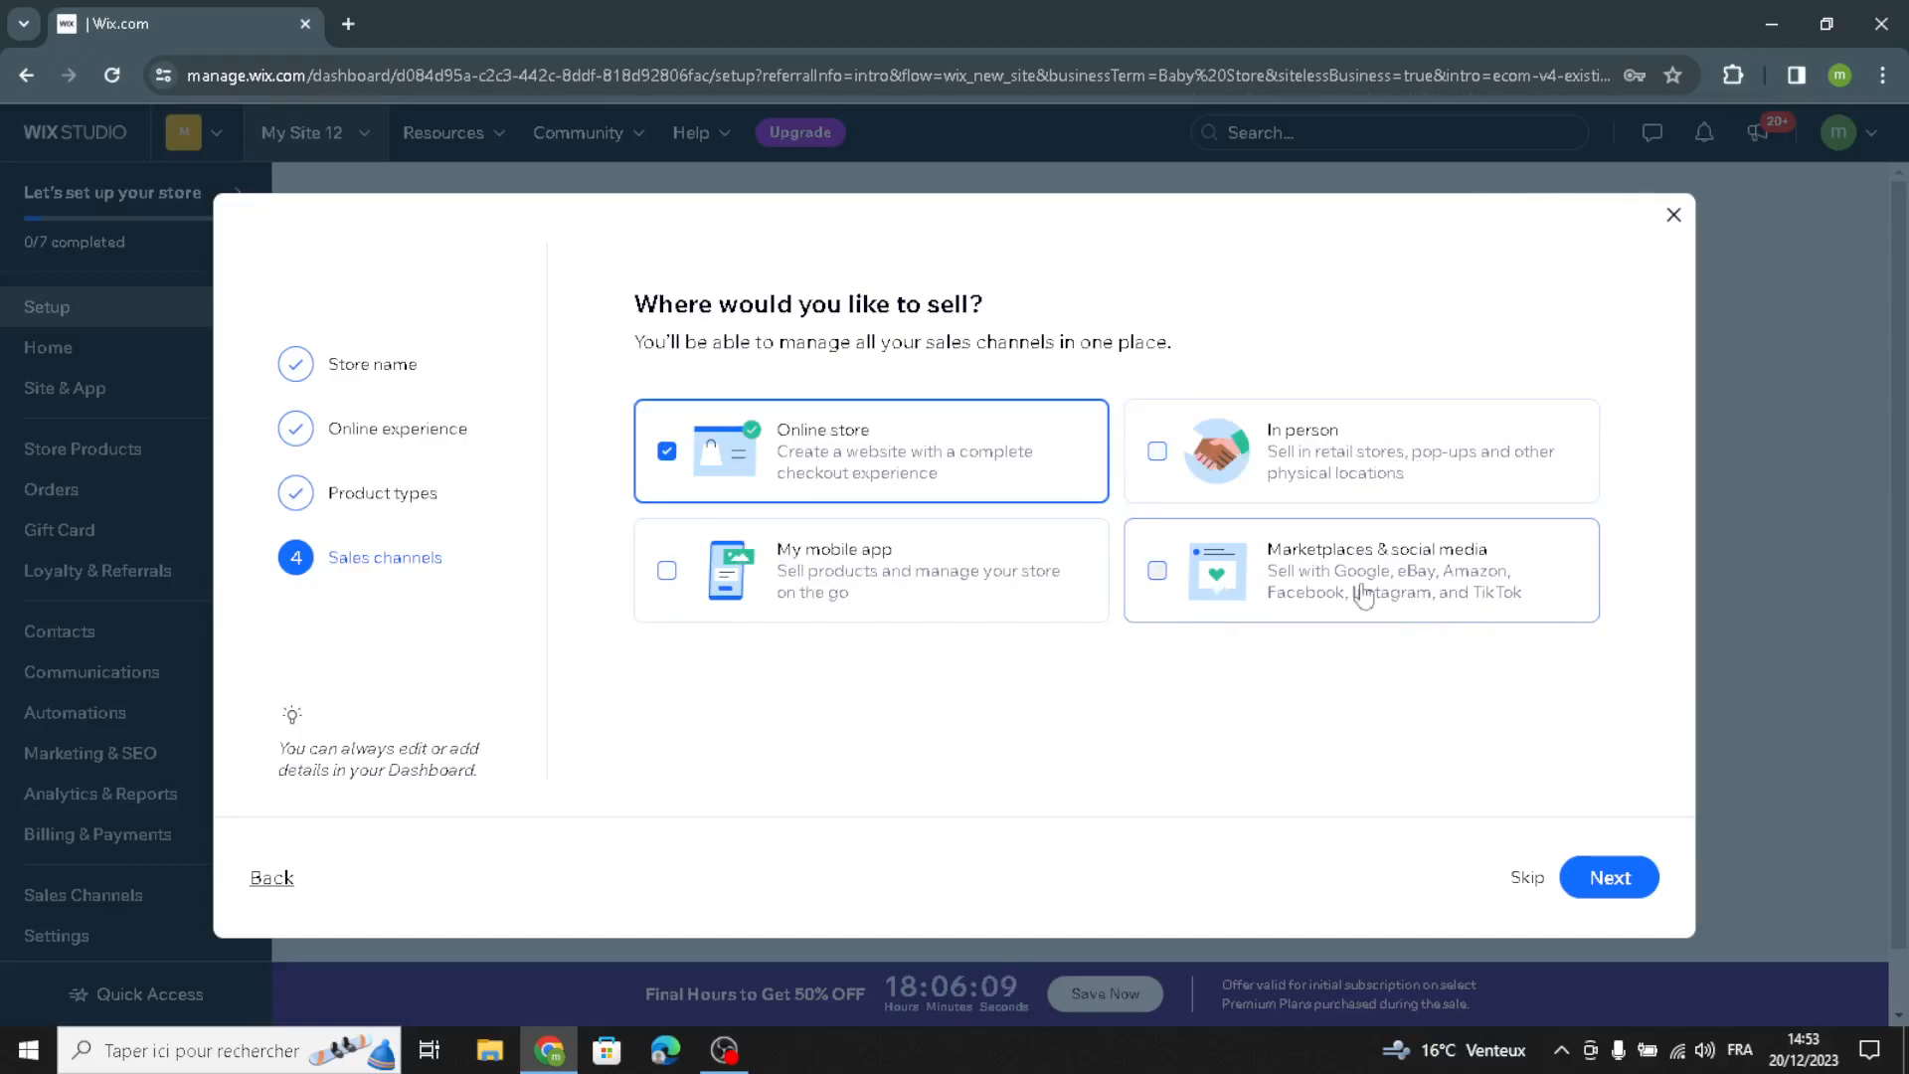
{"action": "left_click", "coordinate": [1253, 607]}
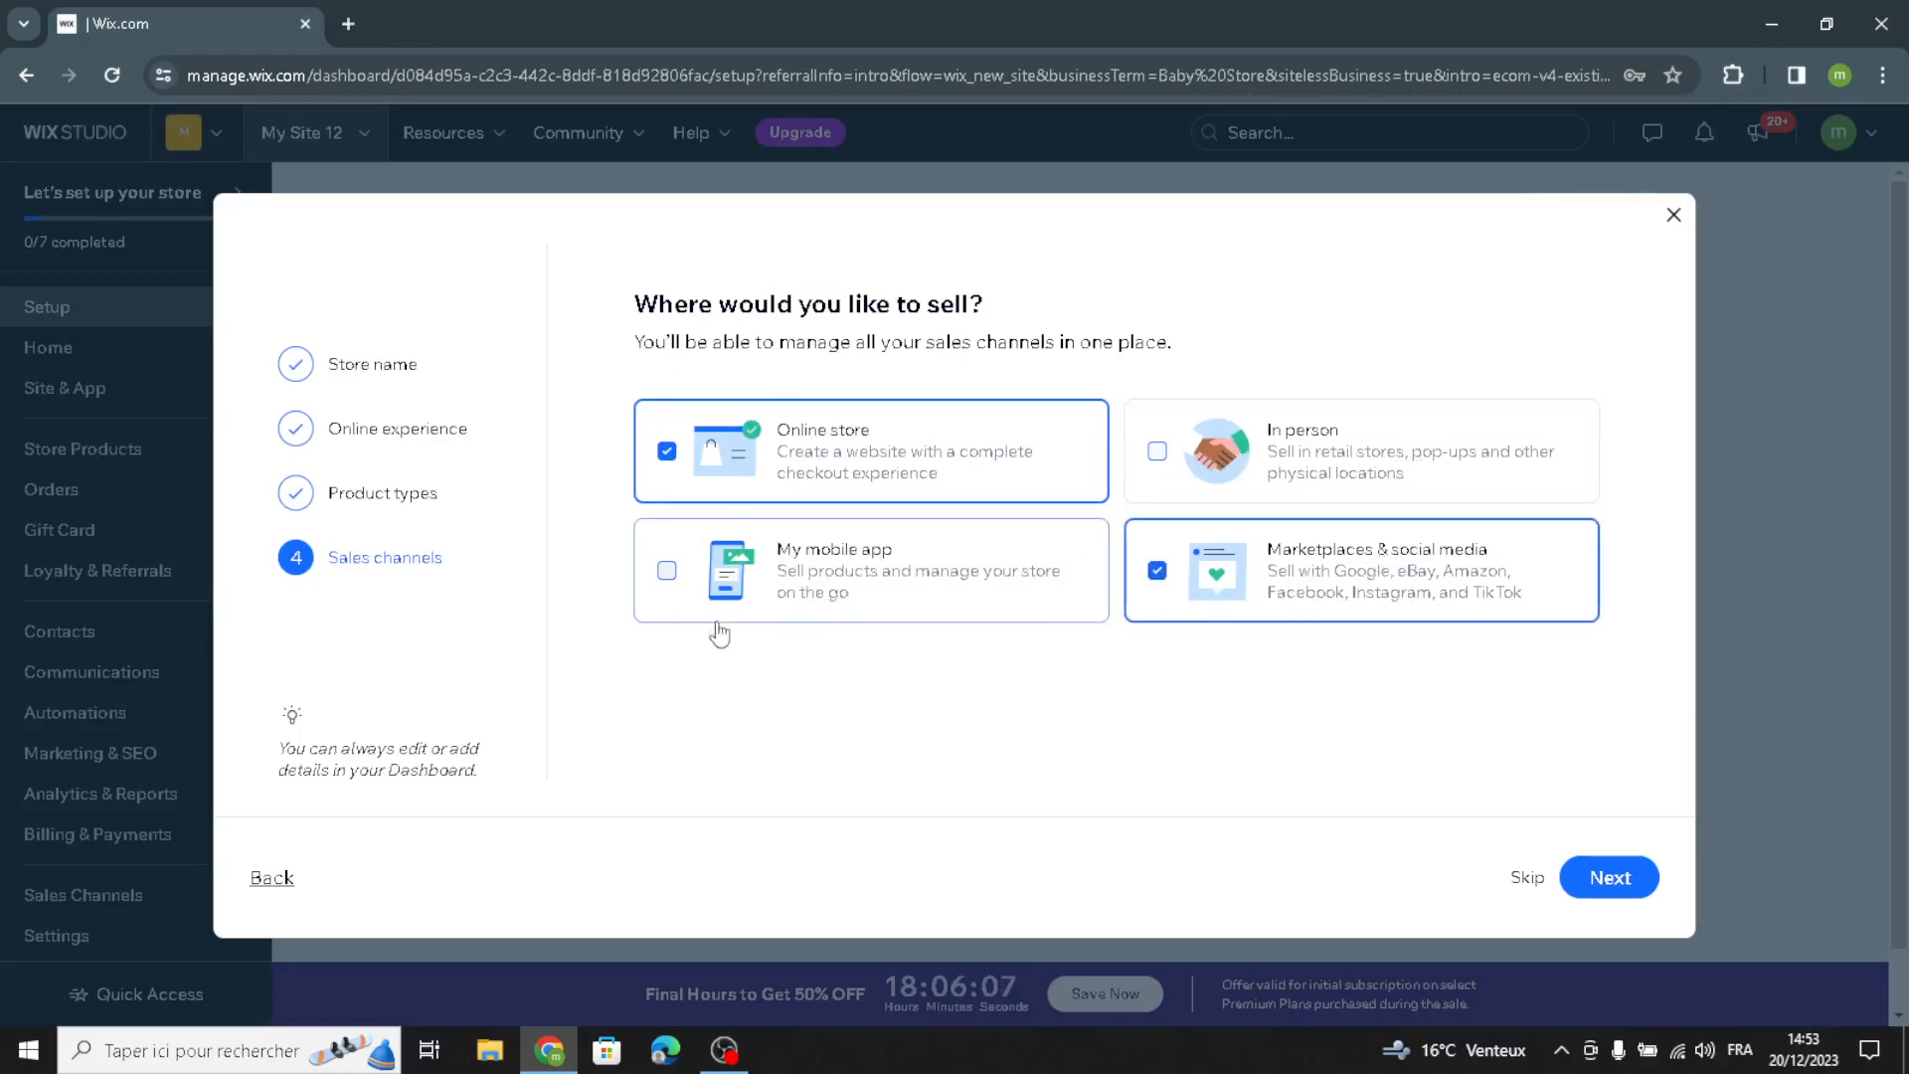
{"action": "left_click", "coordinate": [1635, 888]}
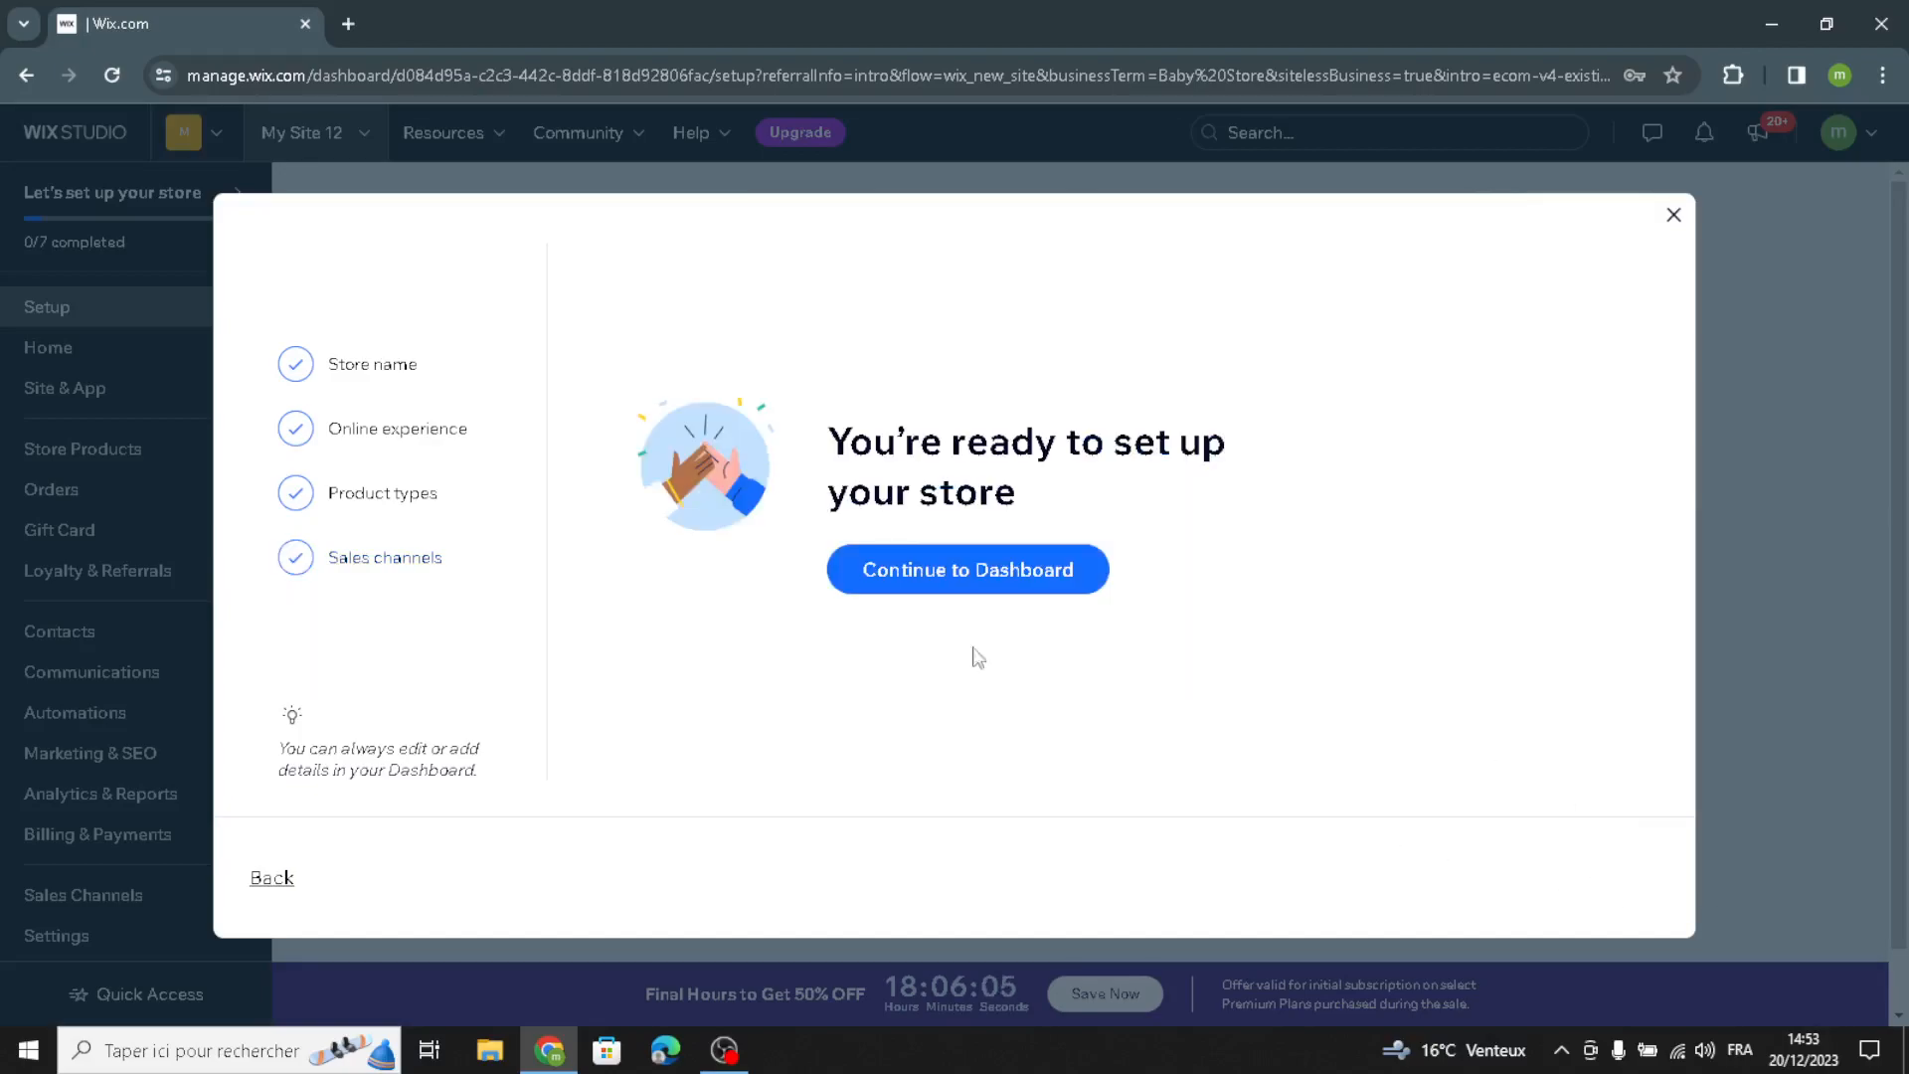
{"action": "left_click", "coordinate": [900, 565]}
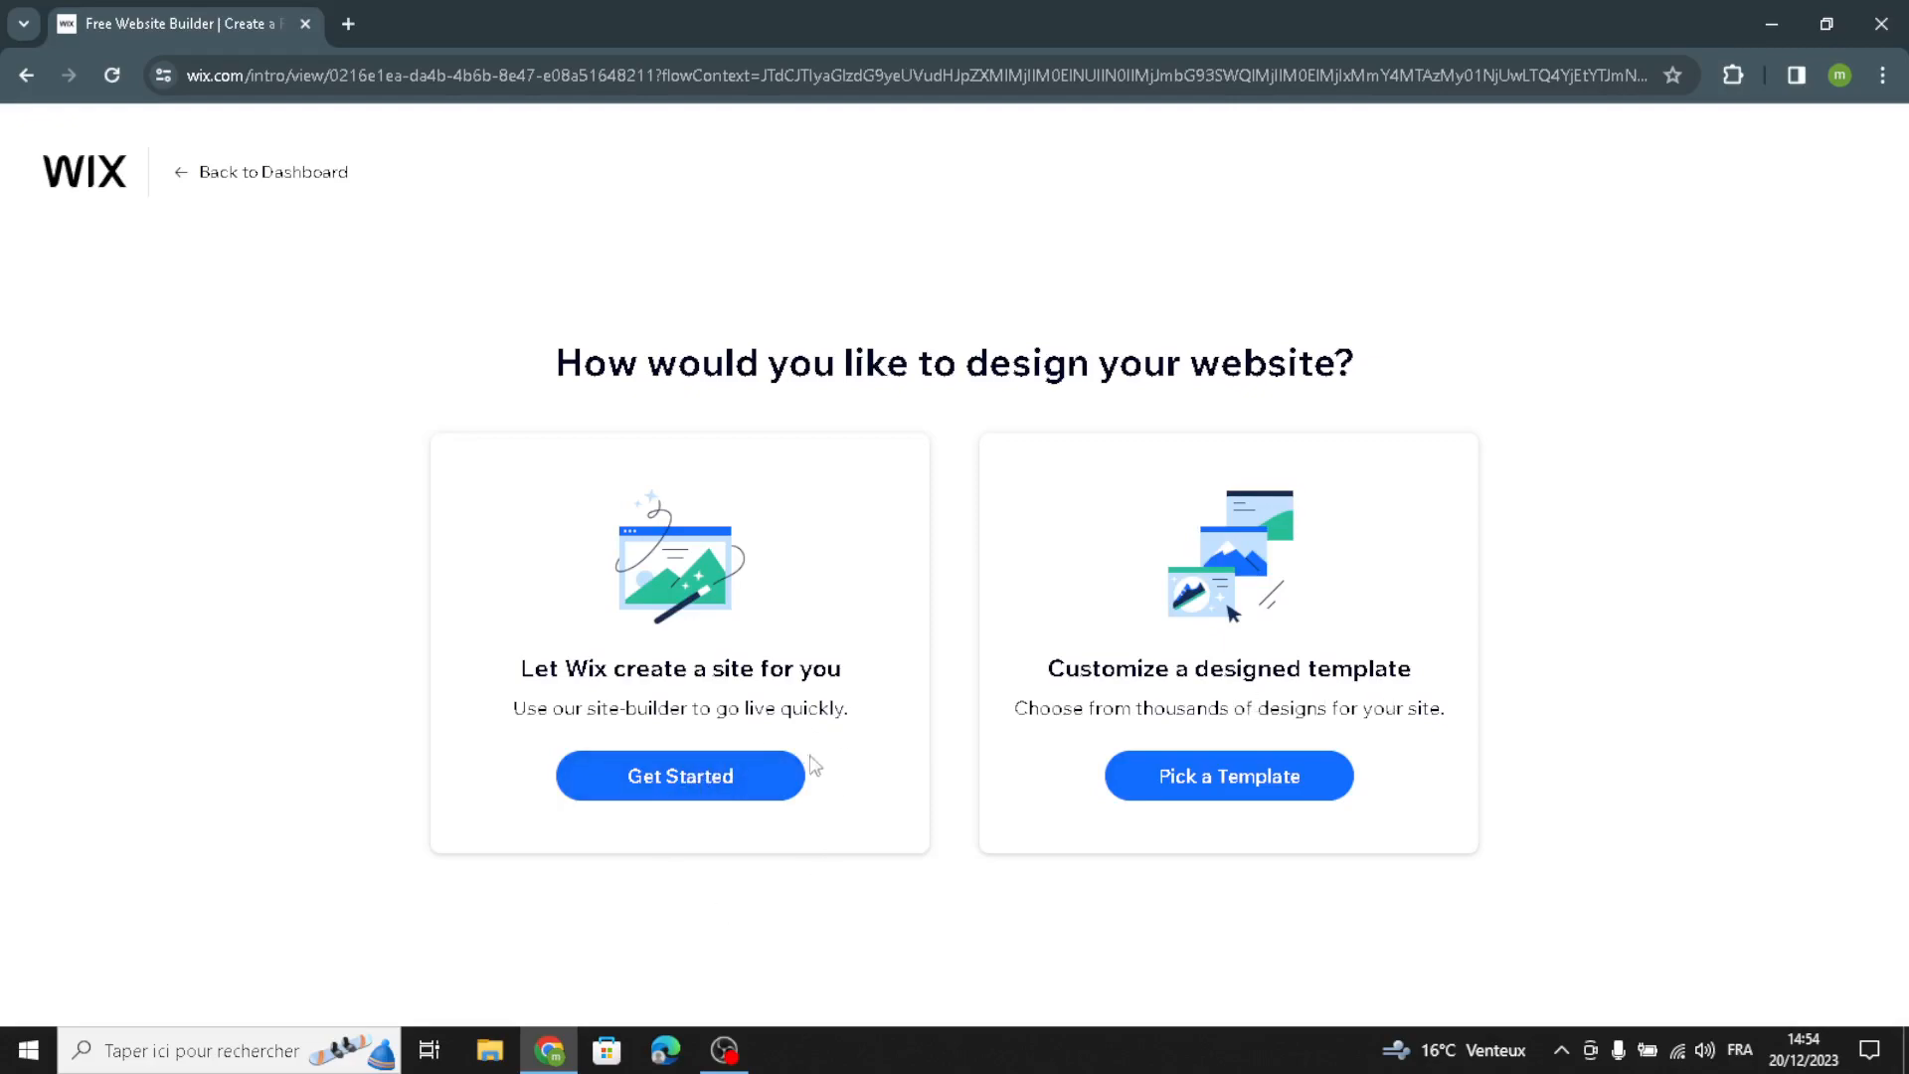
Step: Let Wix create the site with the prefilled business info, the HYPE theme and the "One-Of-A-Kind Items" homepage design
{"action": "left_click", "coordinate": [617, 775]}
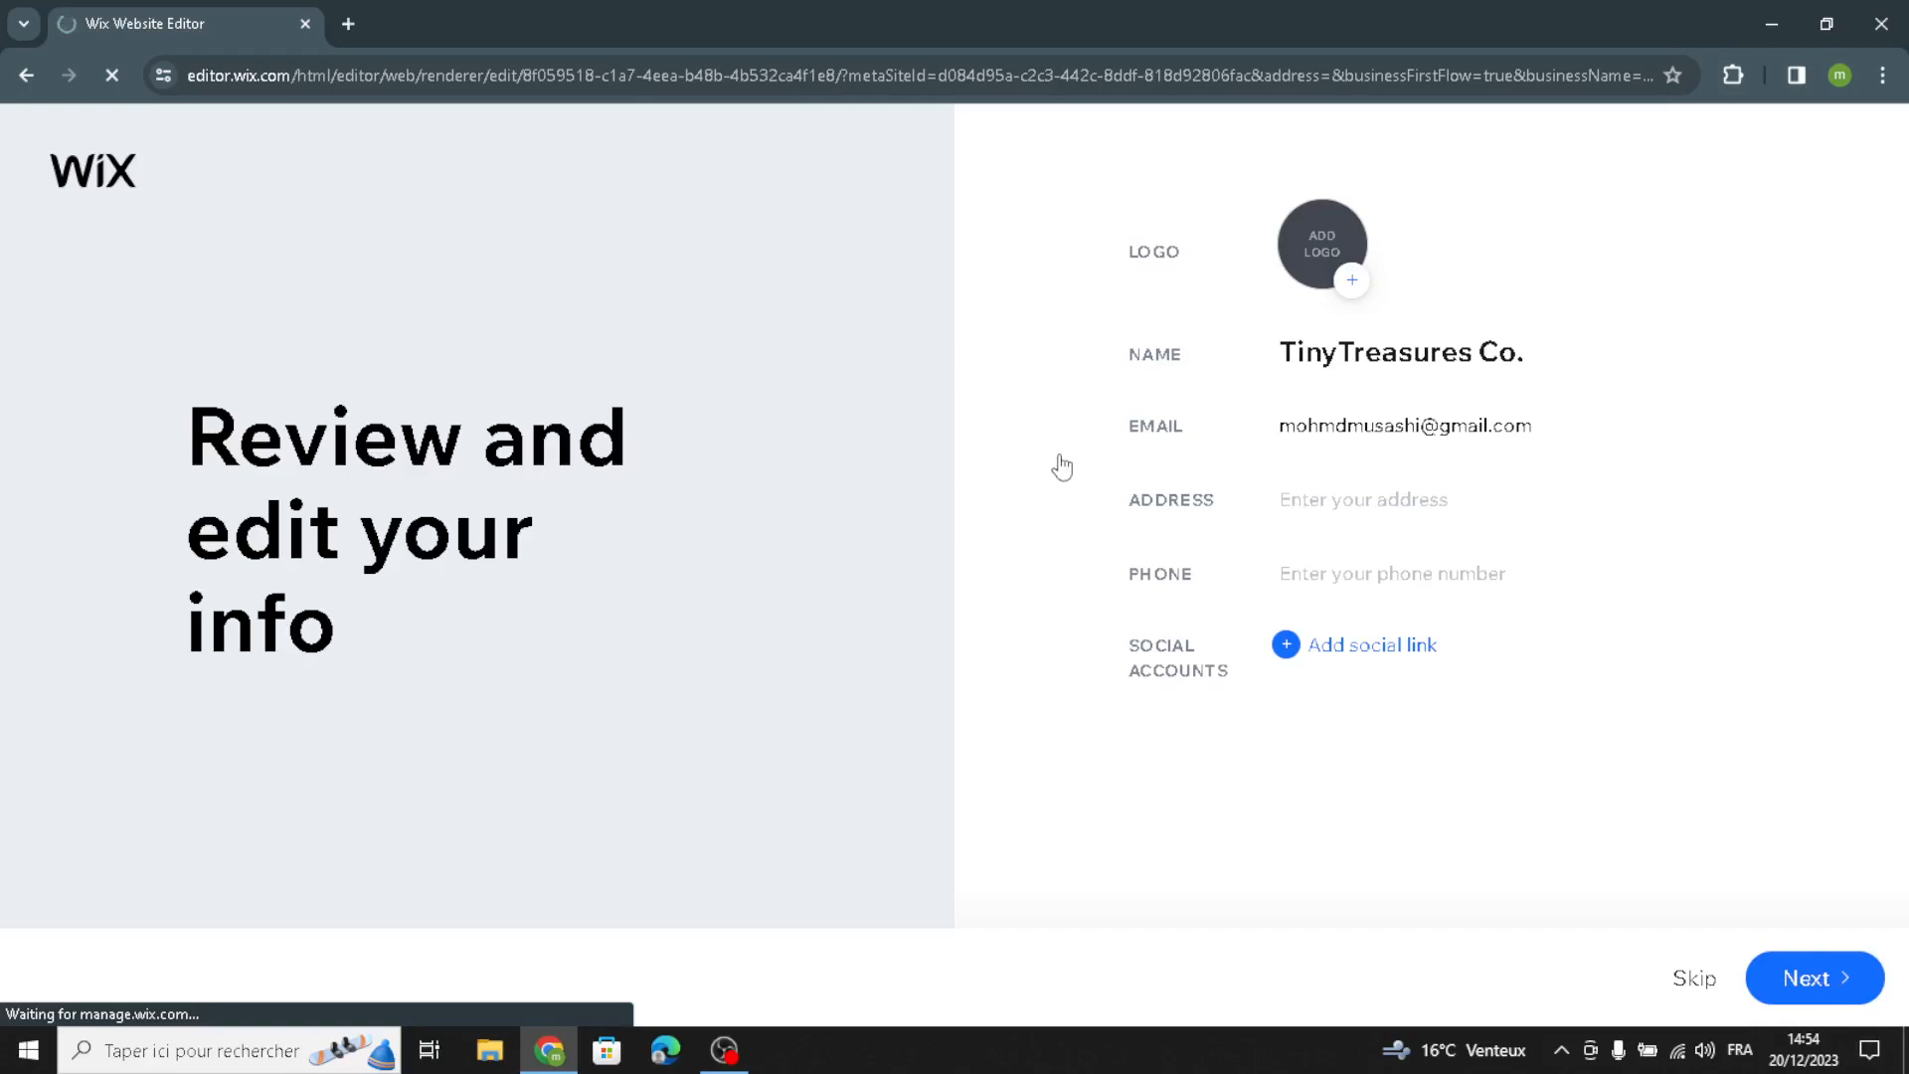
{"action": "left_click", "coordinate": [1815, 978]}
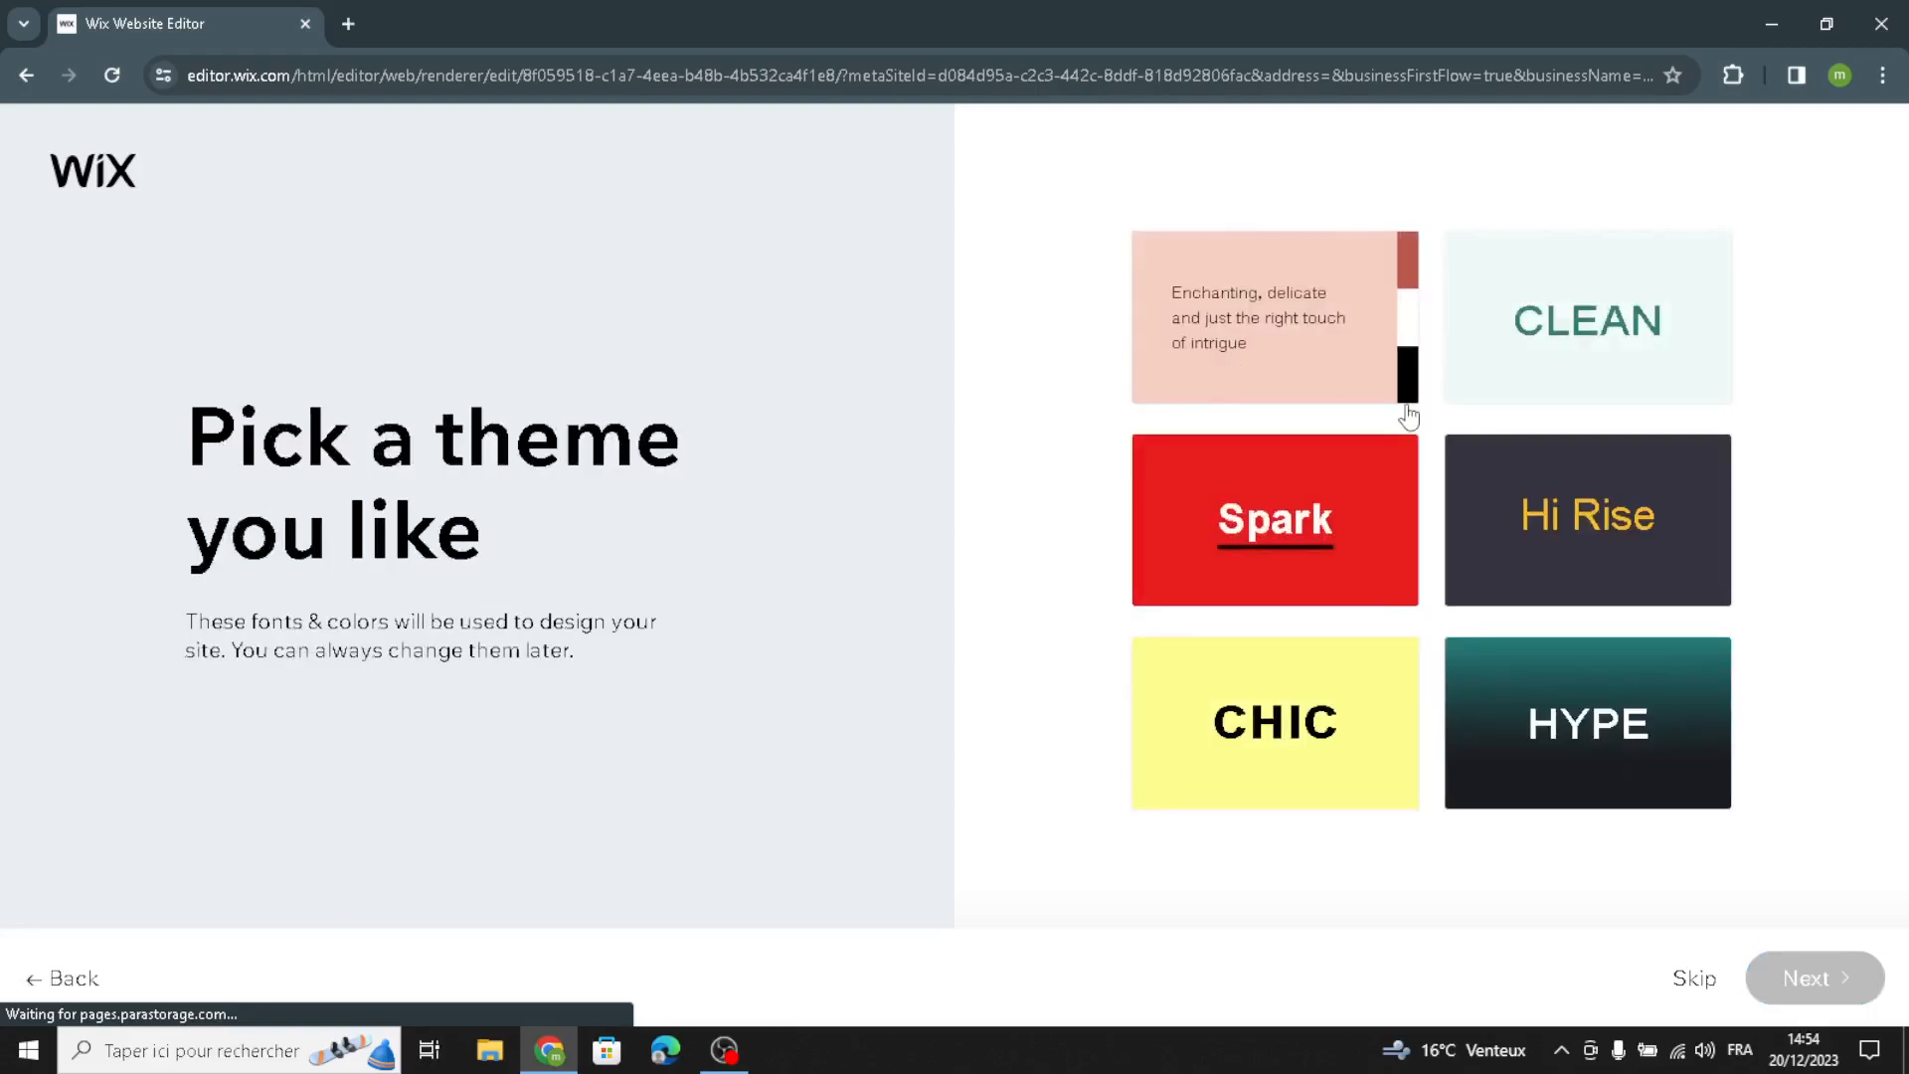
{"action": "left_click", "coordinate": [1589, 733]}
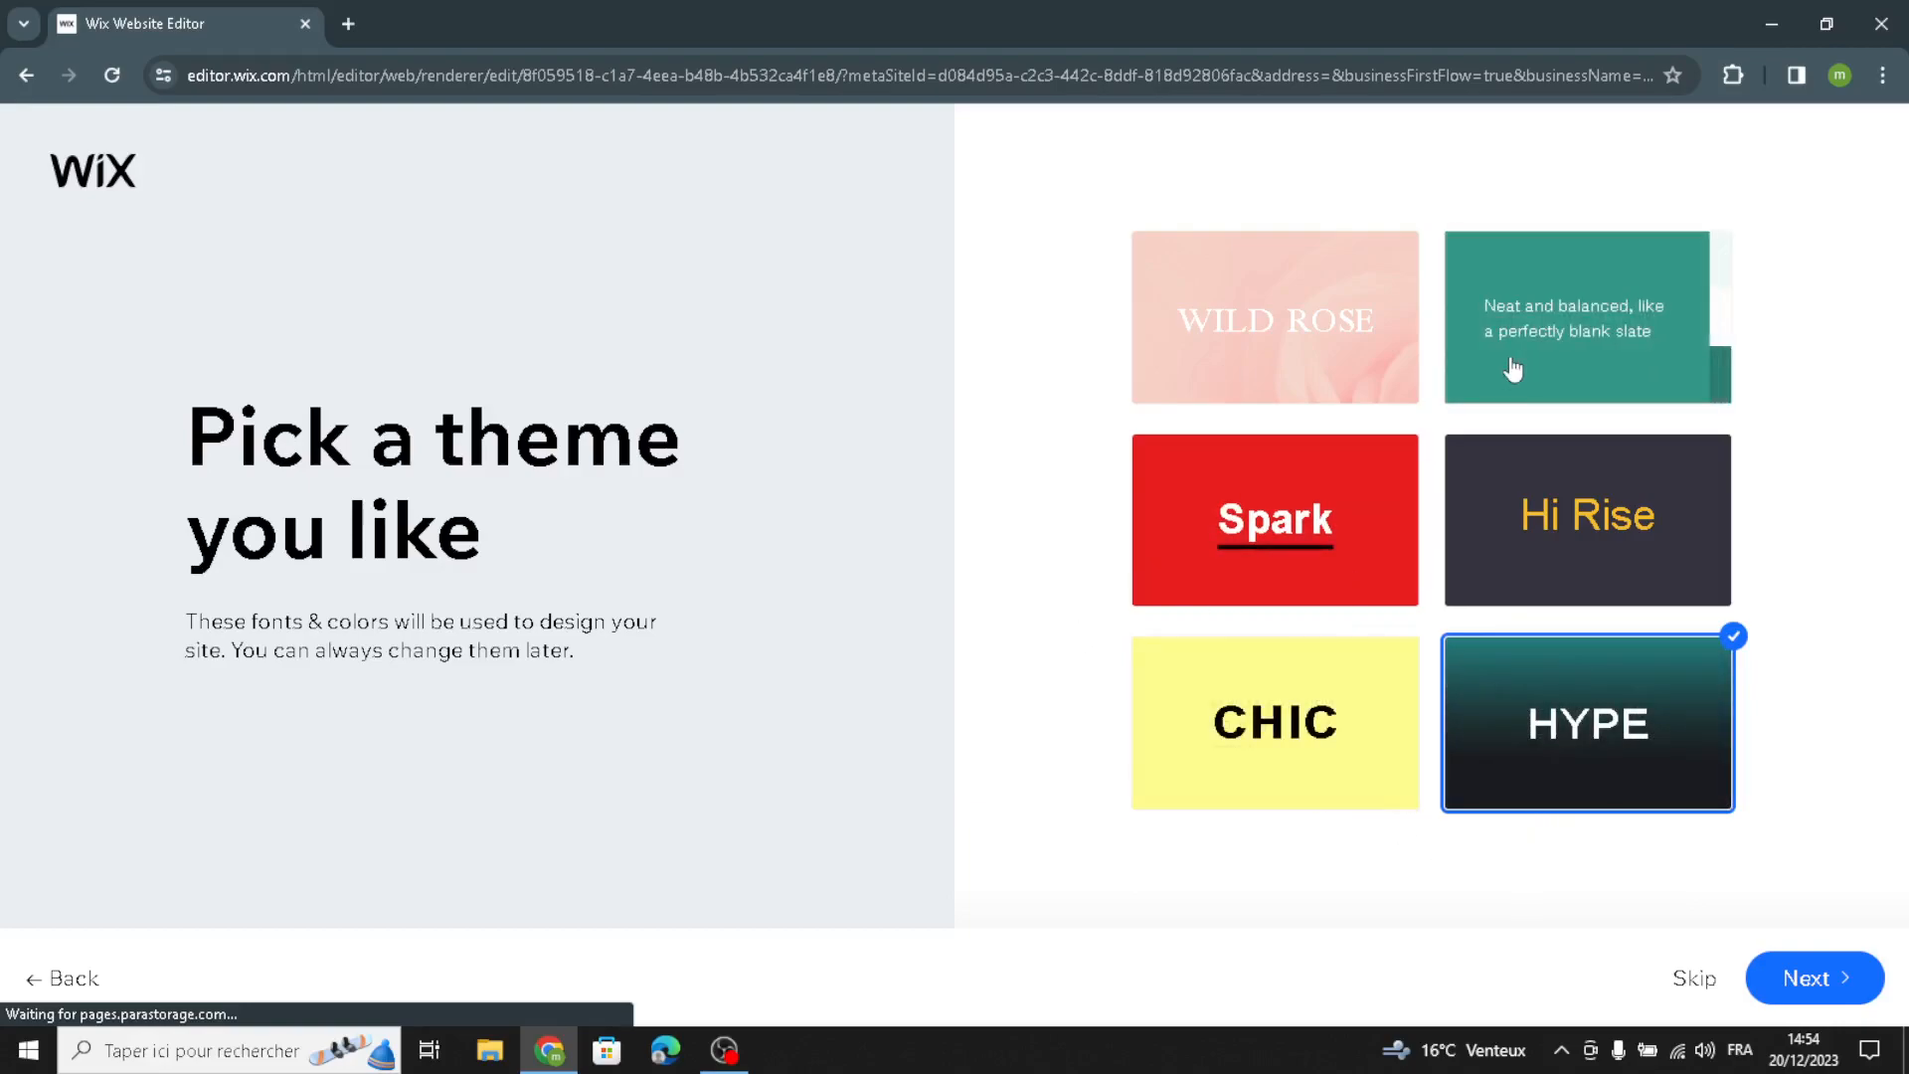
{"action": "left_click", "coordinate": [1820, 984]}
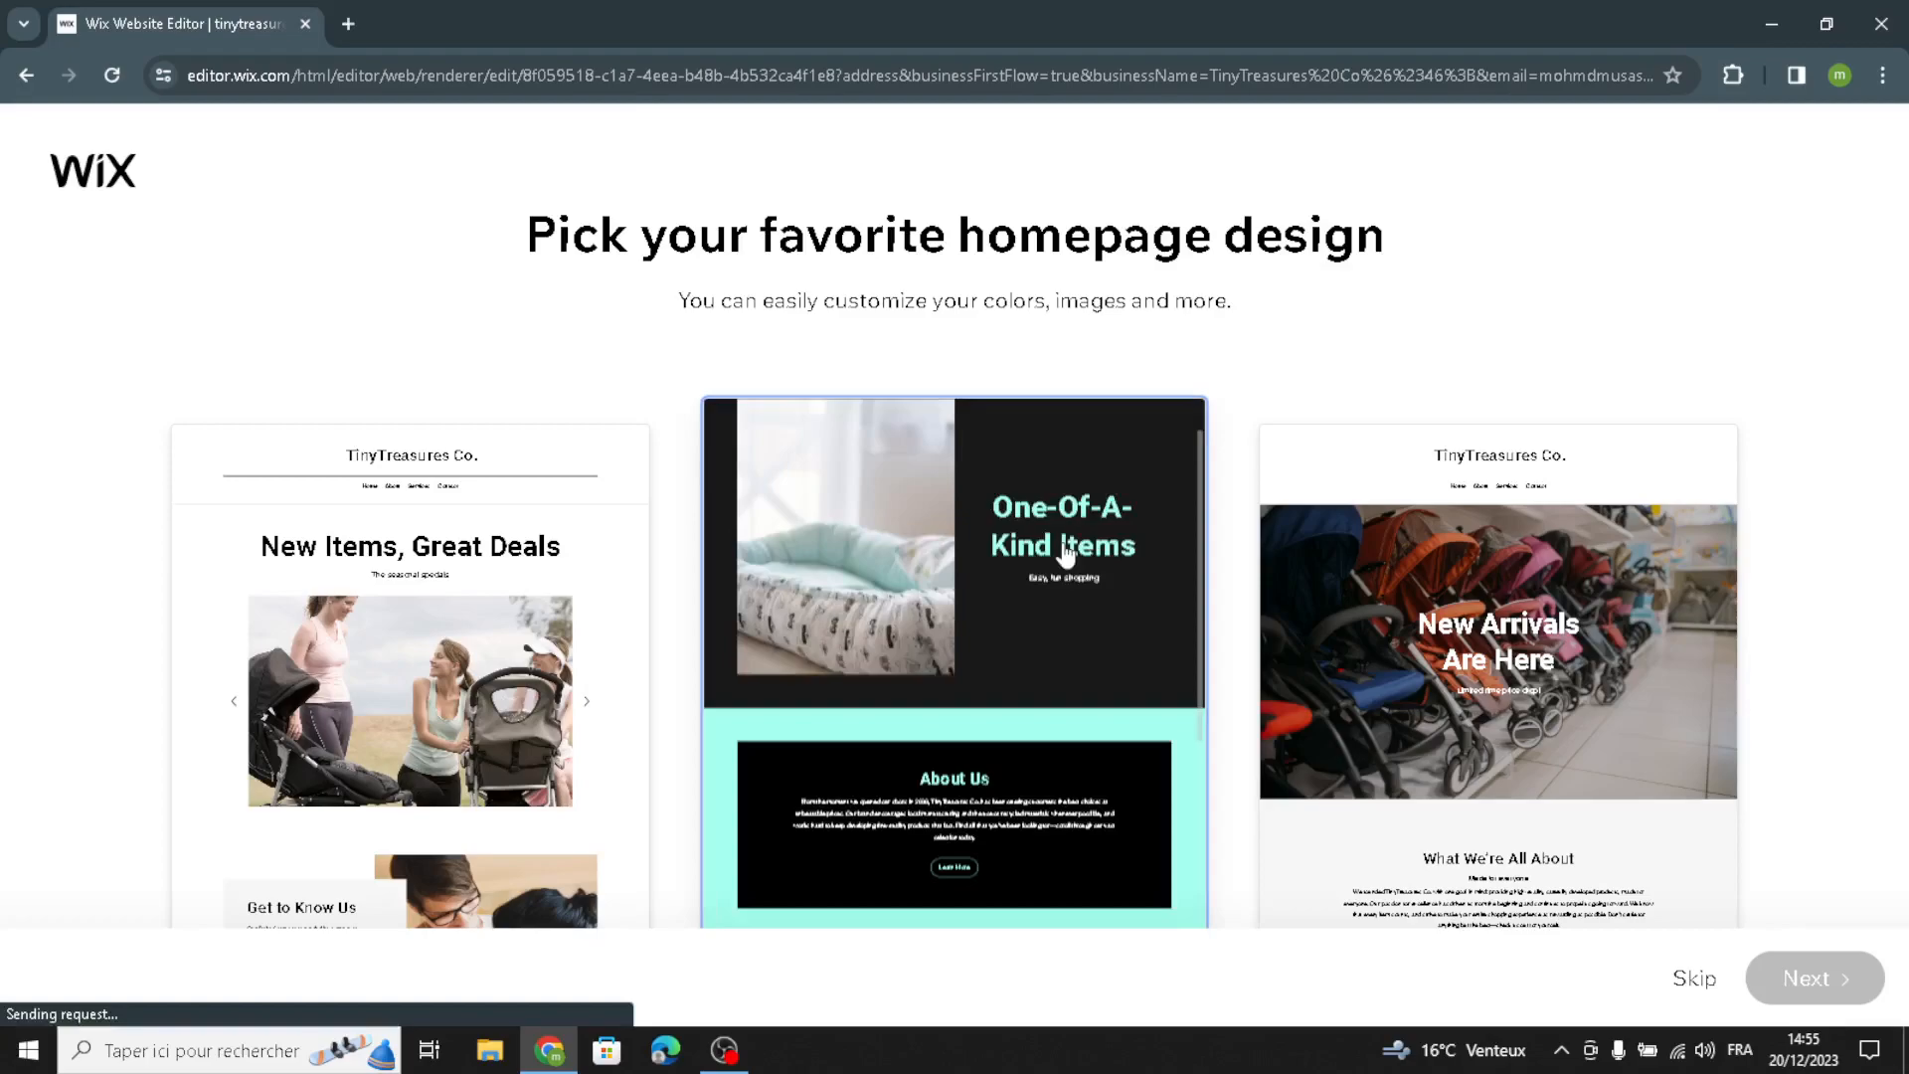
{"action": "left_click", "coordinate": [1146, 396]}
{"action": "left_click", "coordinate": [1812, 975]}
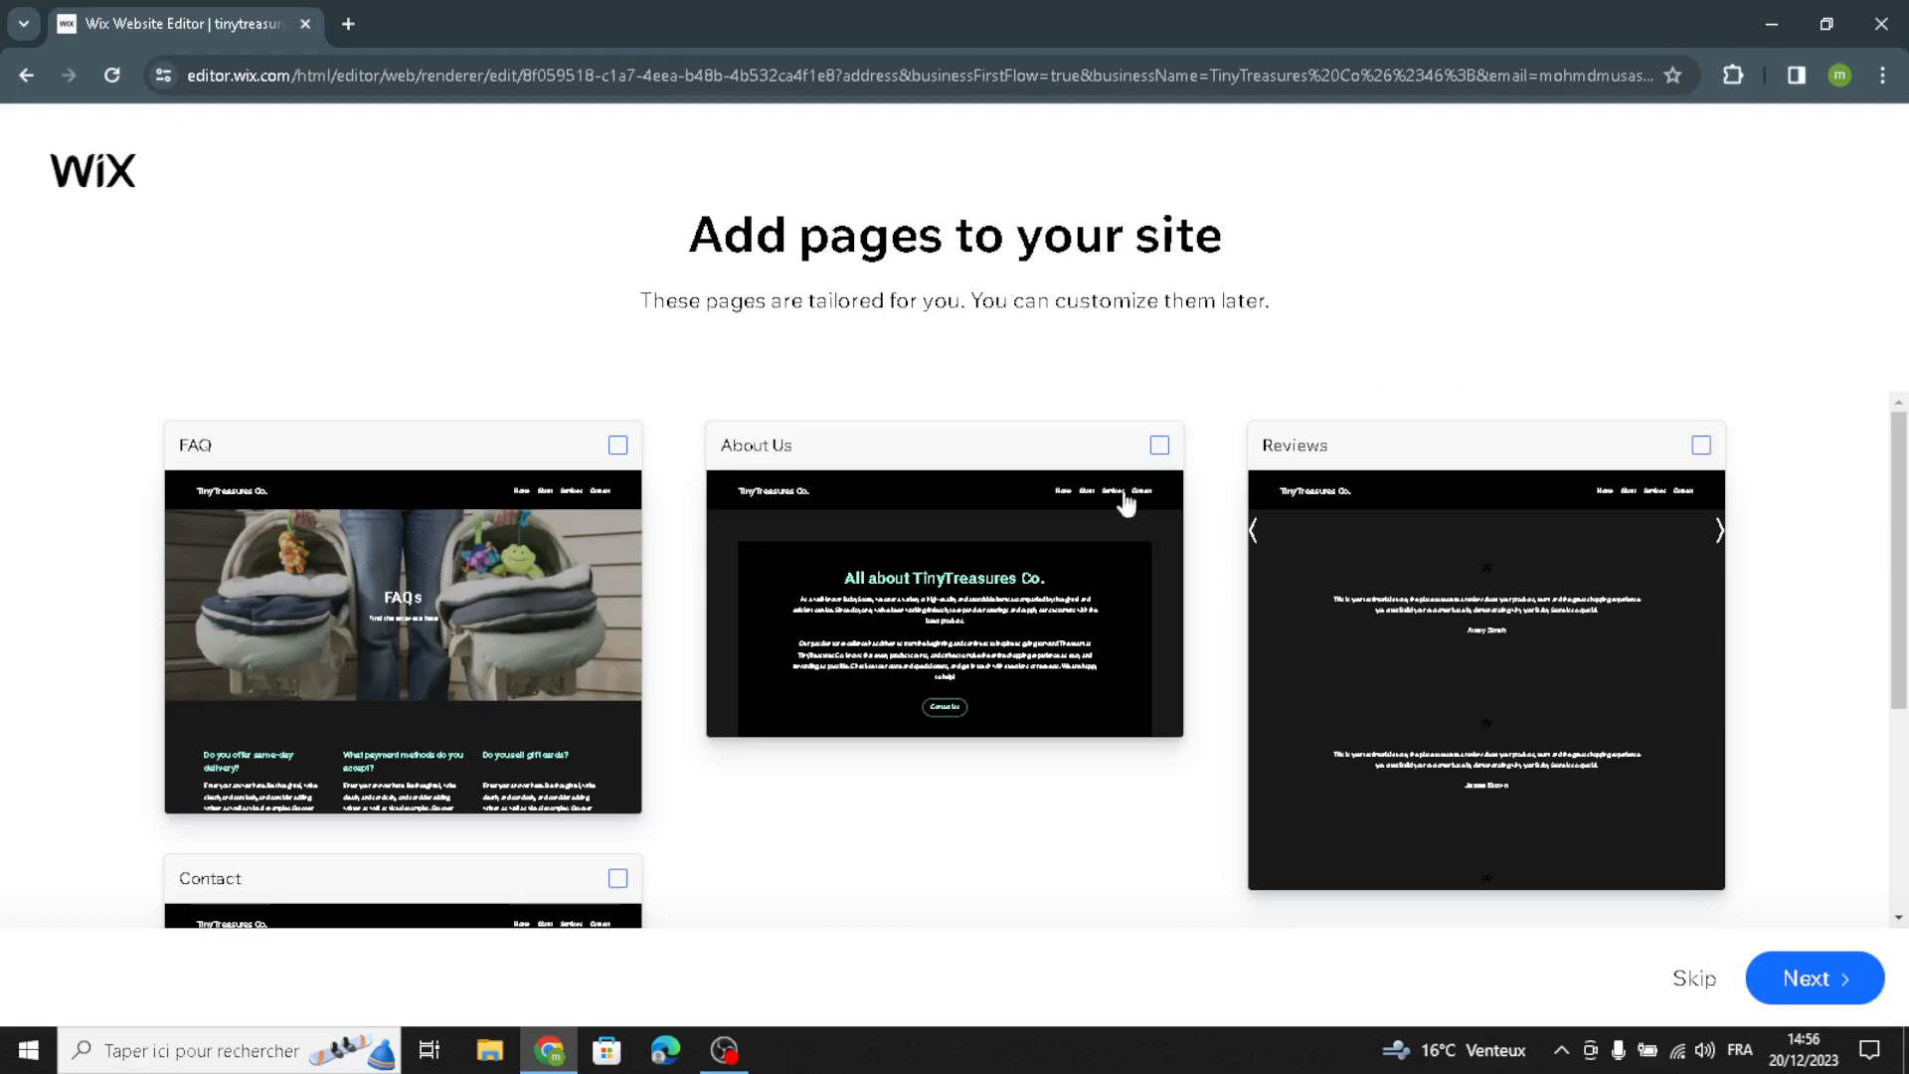
Step: Add the Contact page to the site and open the finished site in the editor
{"action": "scroll", "coordinate": [1041, 816], "scroll_direction": "down", "scroll_amount": 3}
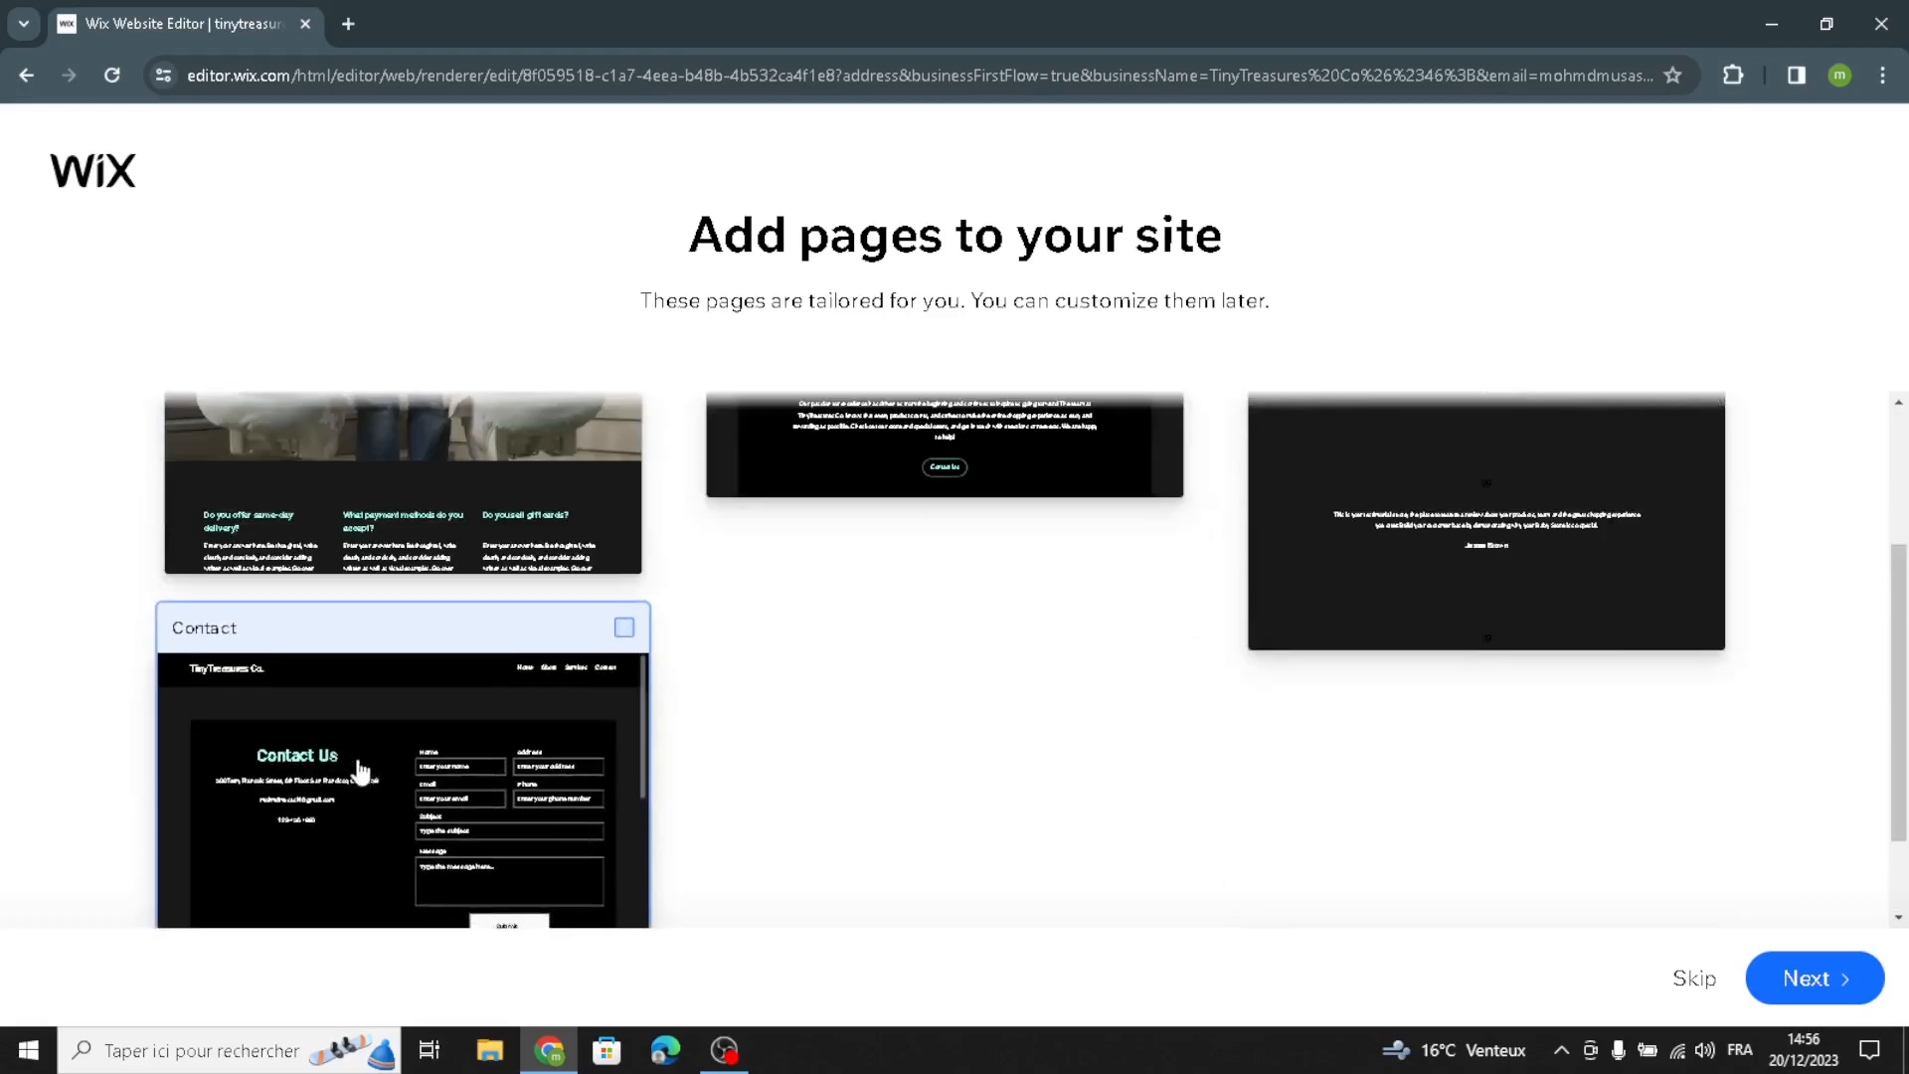
{"action": "left_click", "coordinate": [621, 630]}
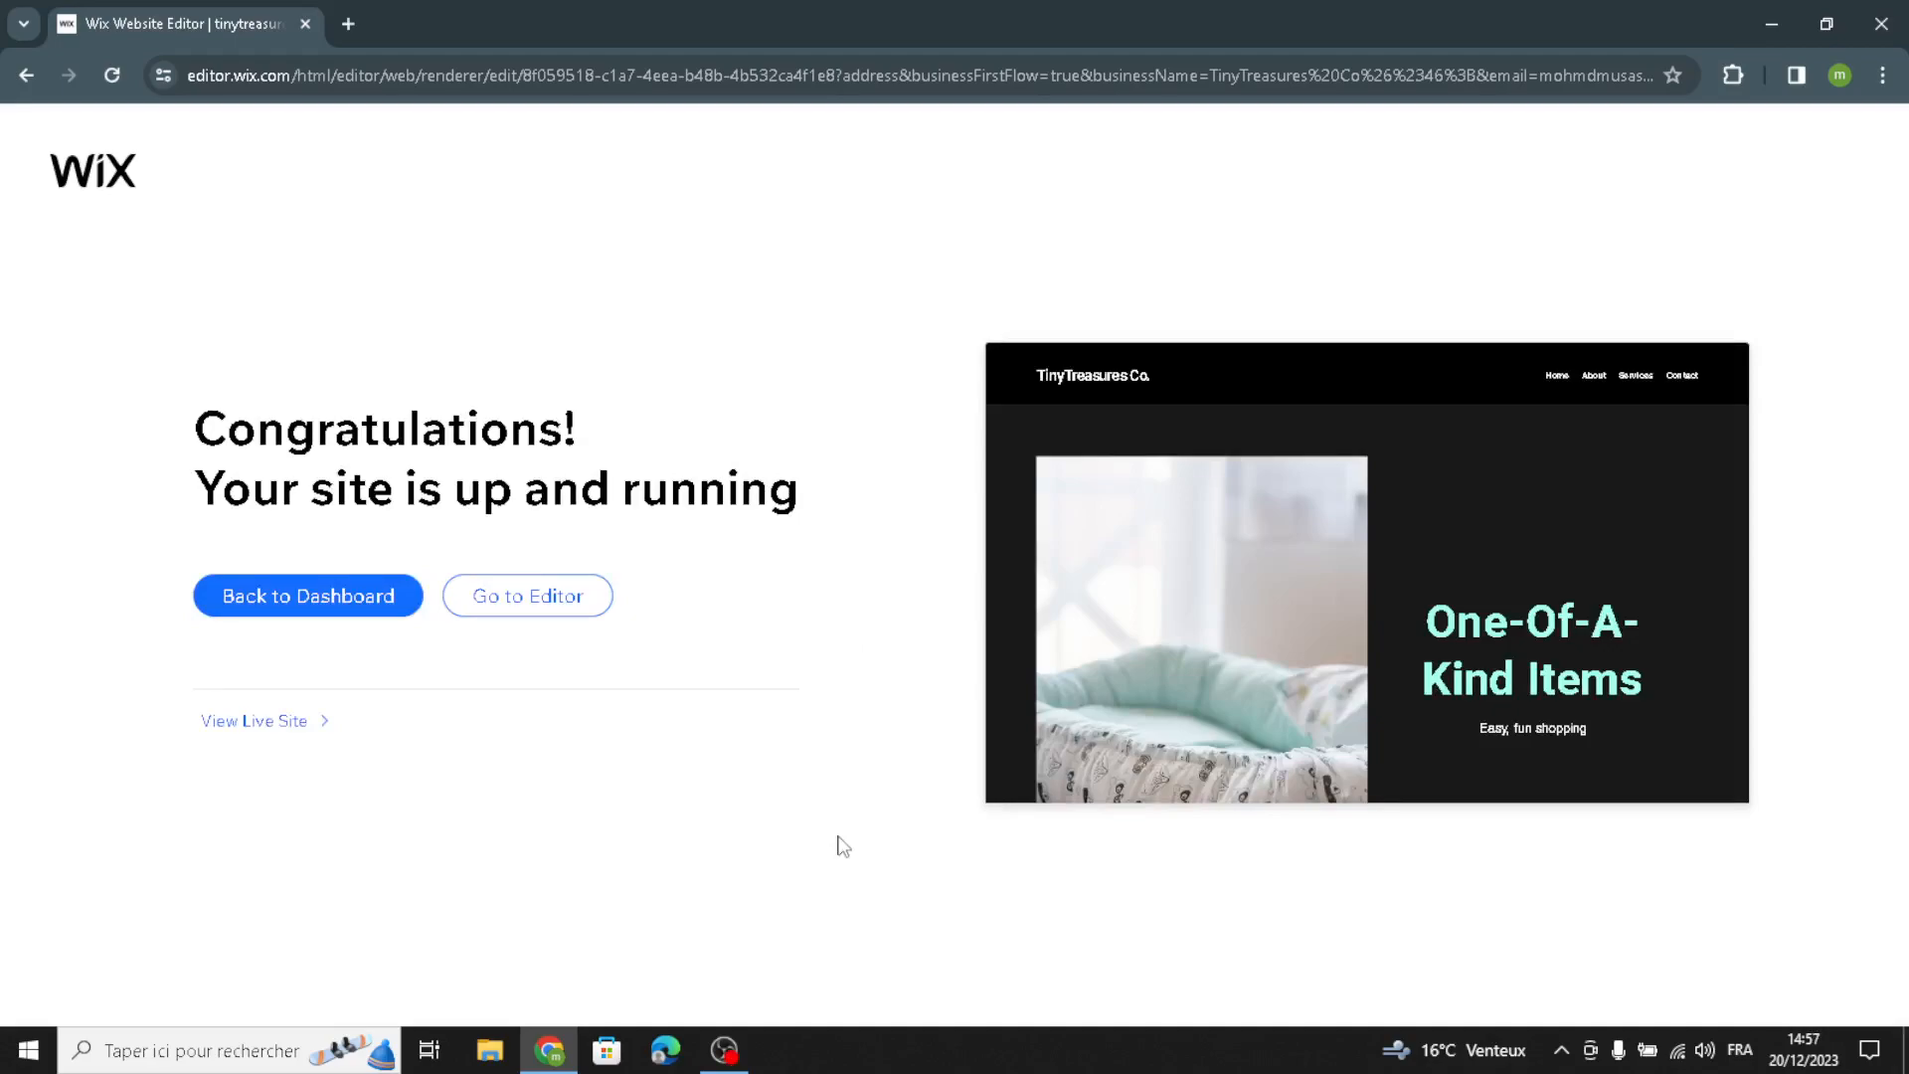
{"action": "left_click", "coordinate": [521, 614]}
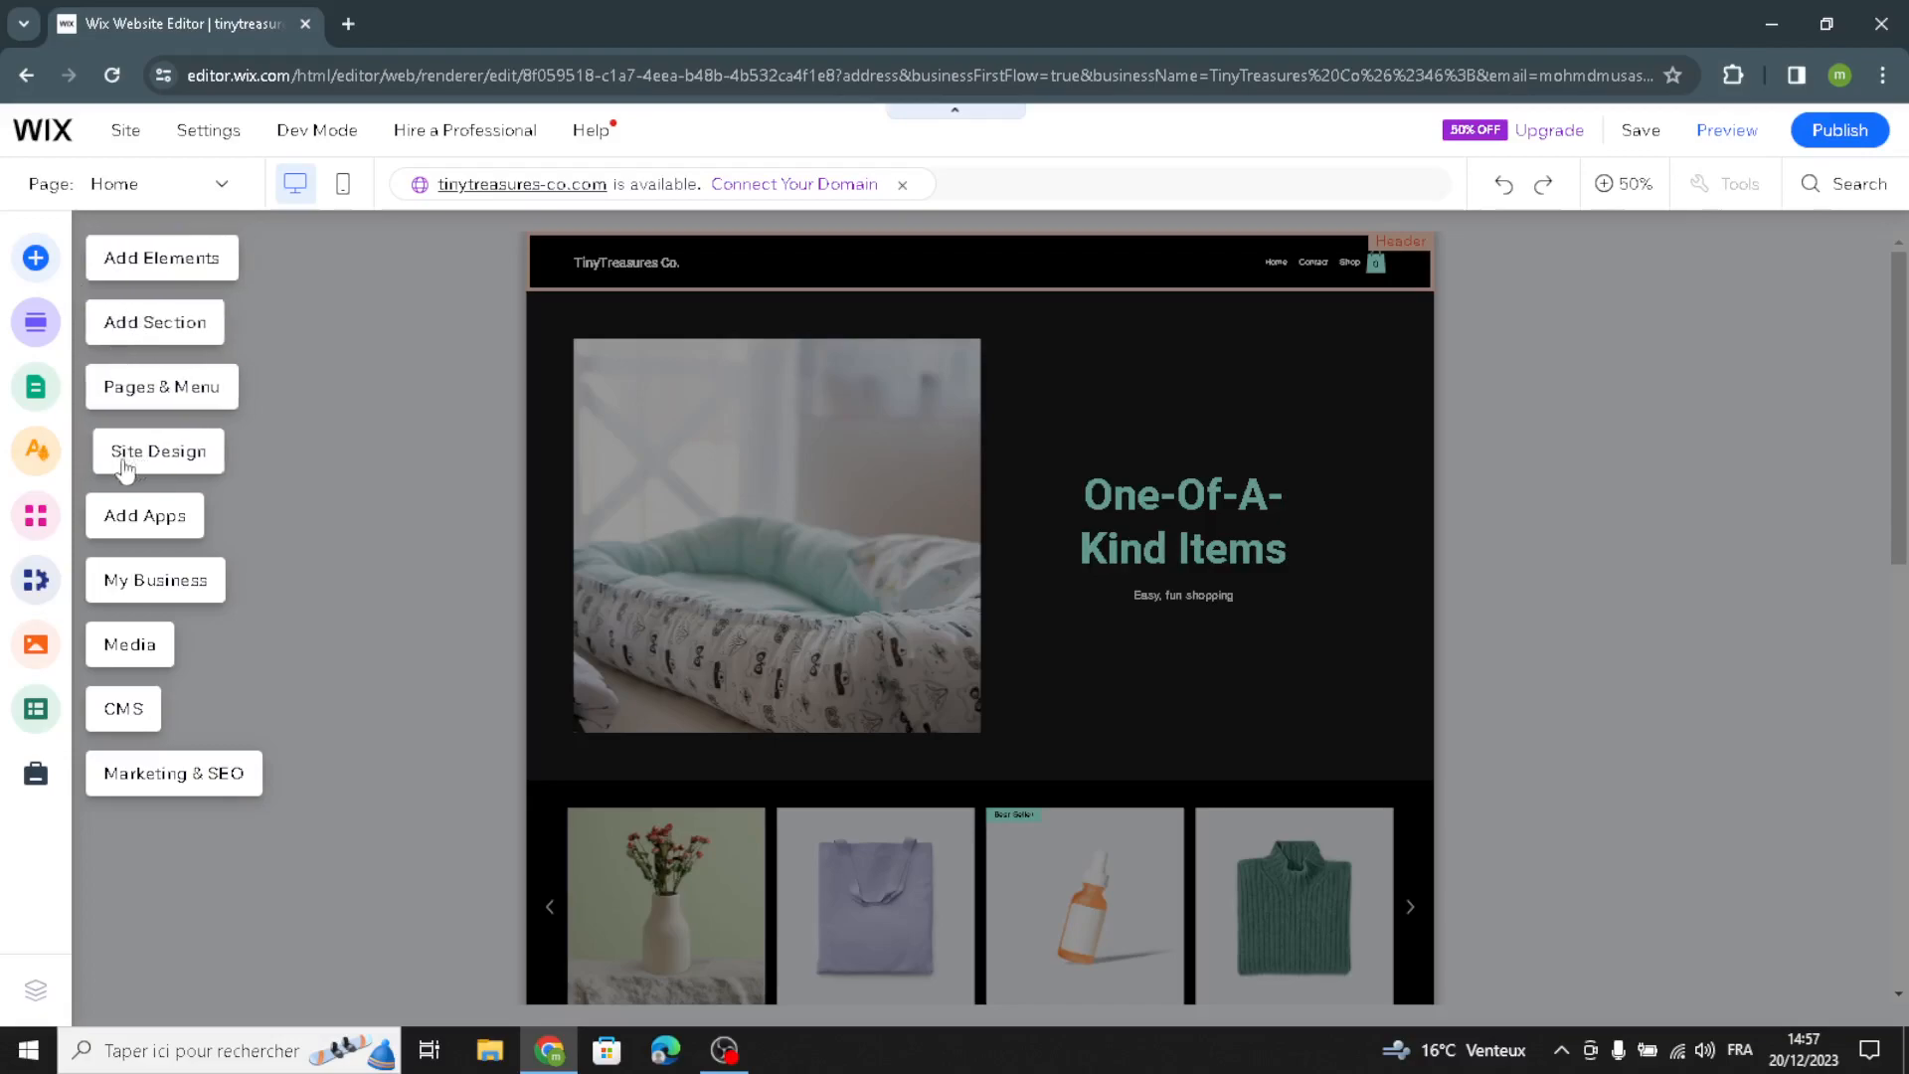
Step: Examine the text elements available to add, including themed text, titles, paragraphs and text masks, as well as the image options
{"action": "left_click", "coordinate": [132, 267]}
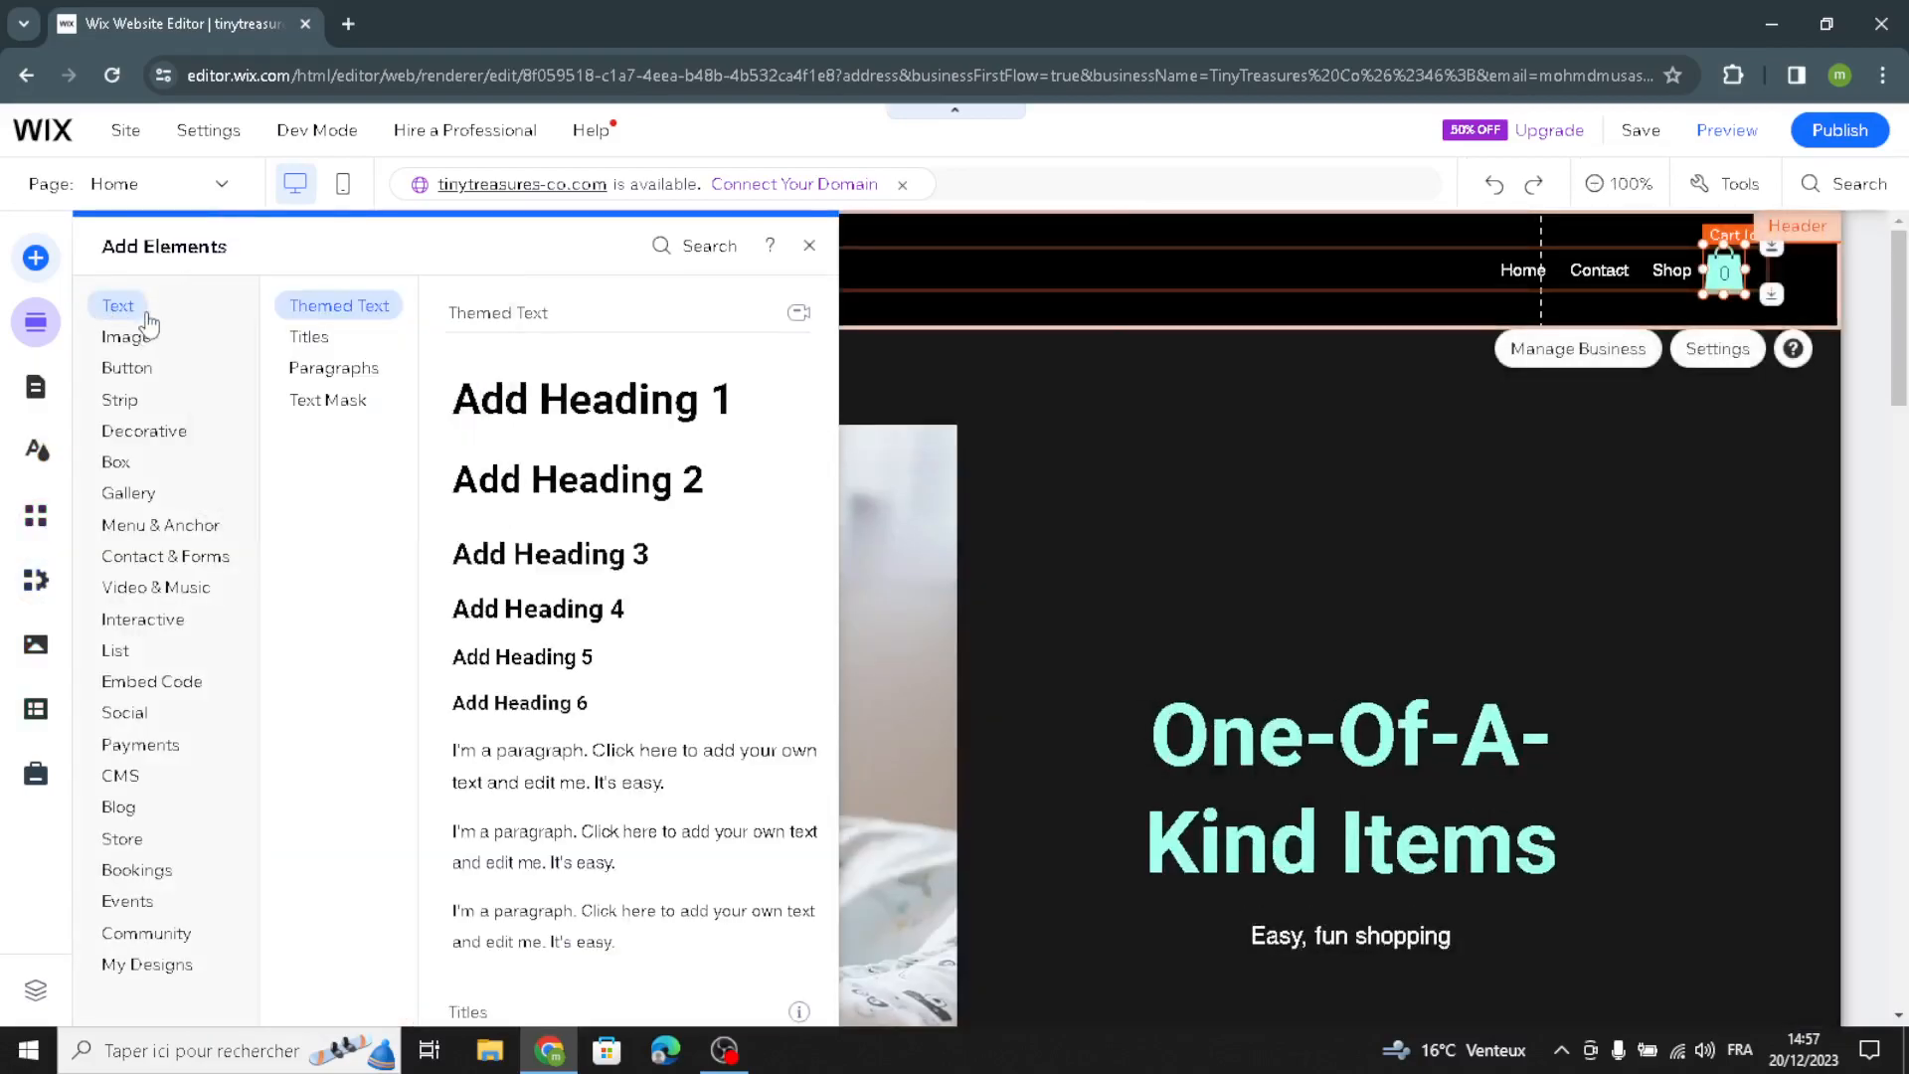
{"action": "left_click", "coordinate": [301, 338]}
{"action": "left_click", "coordinate": [319, 369]}
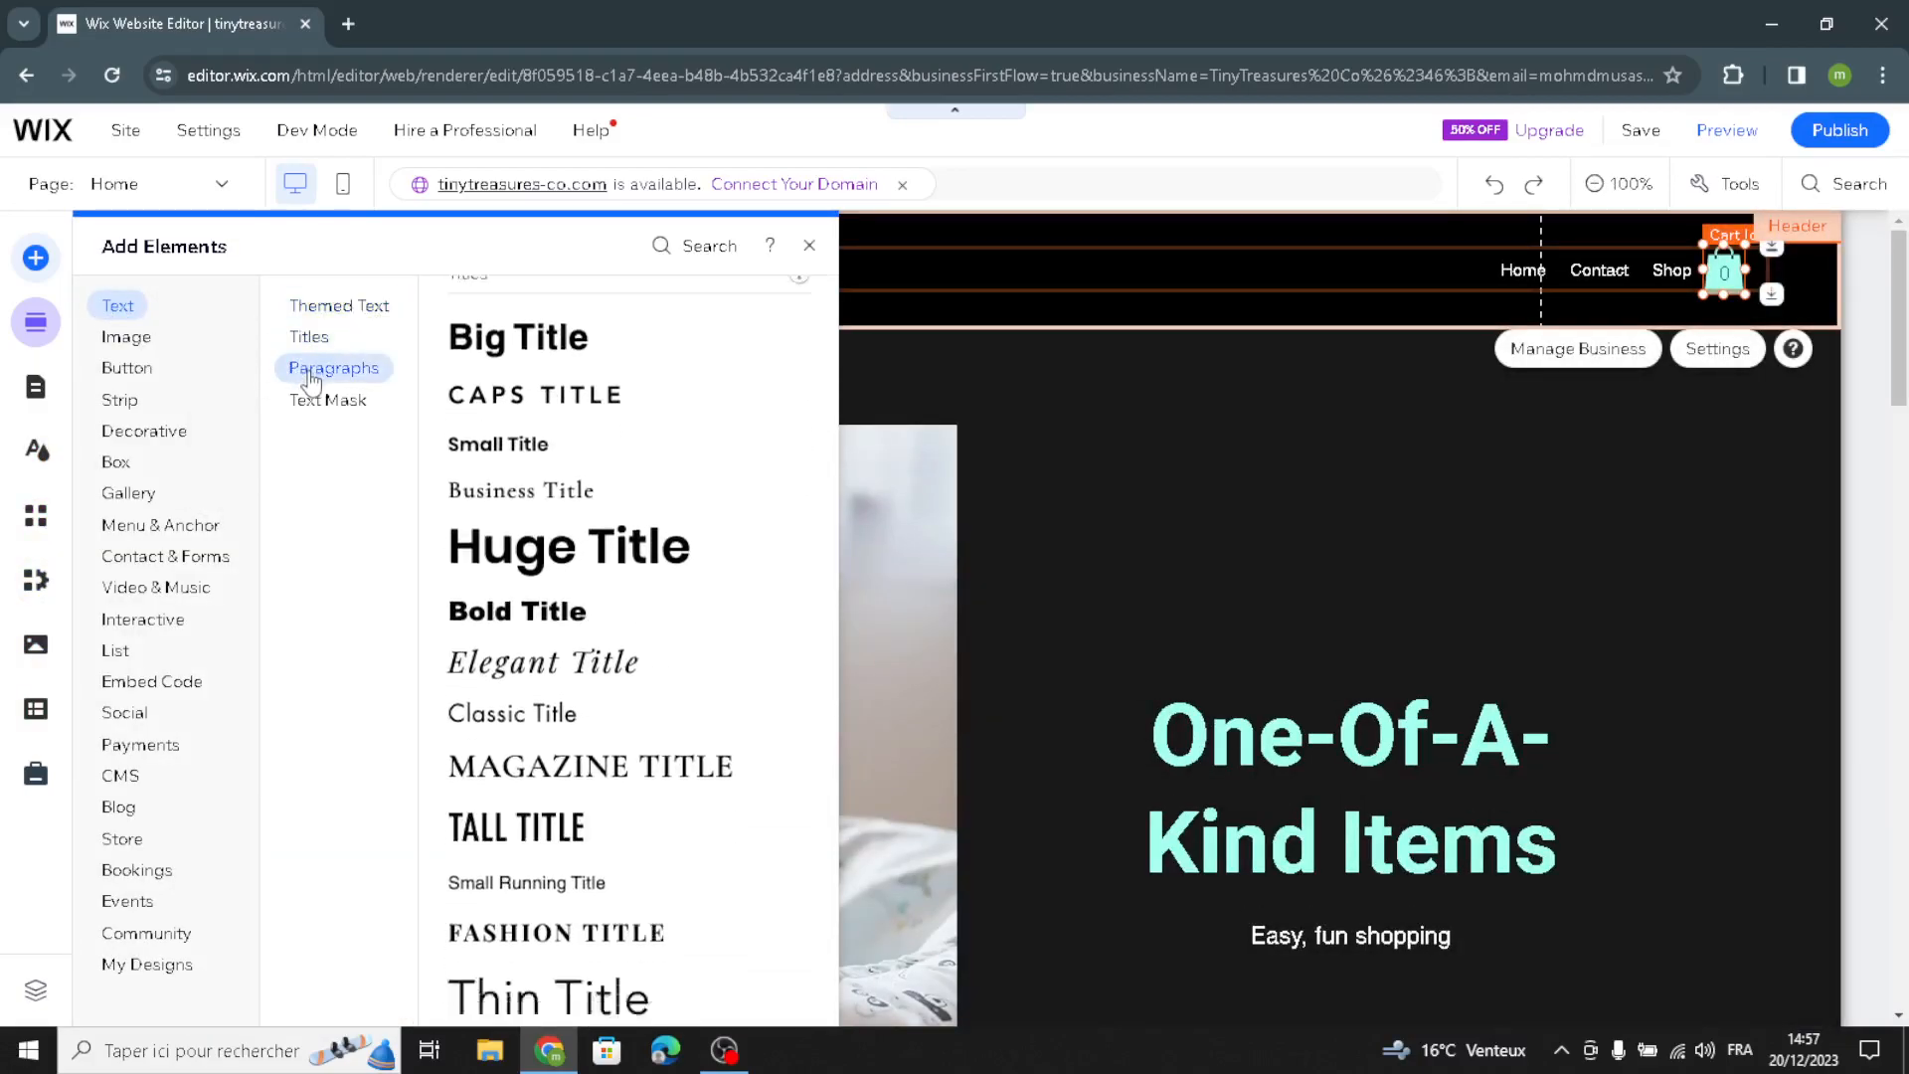
{"action": "left_click", "coordinate": [306, 398]}
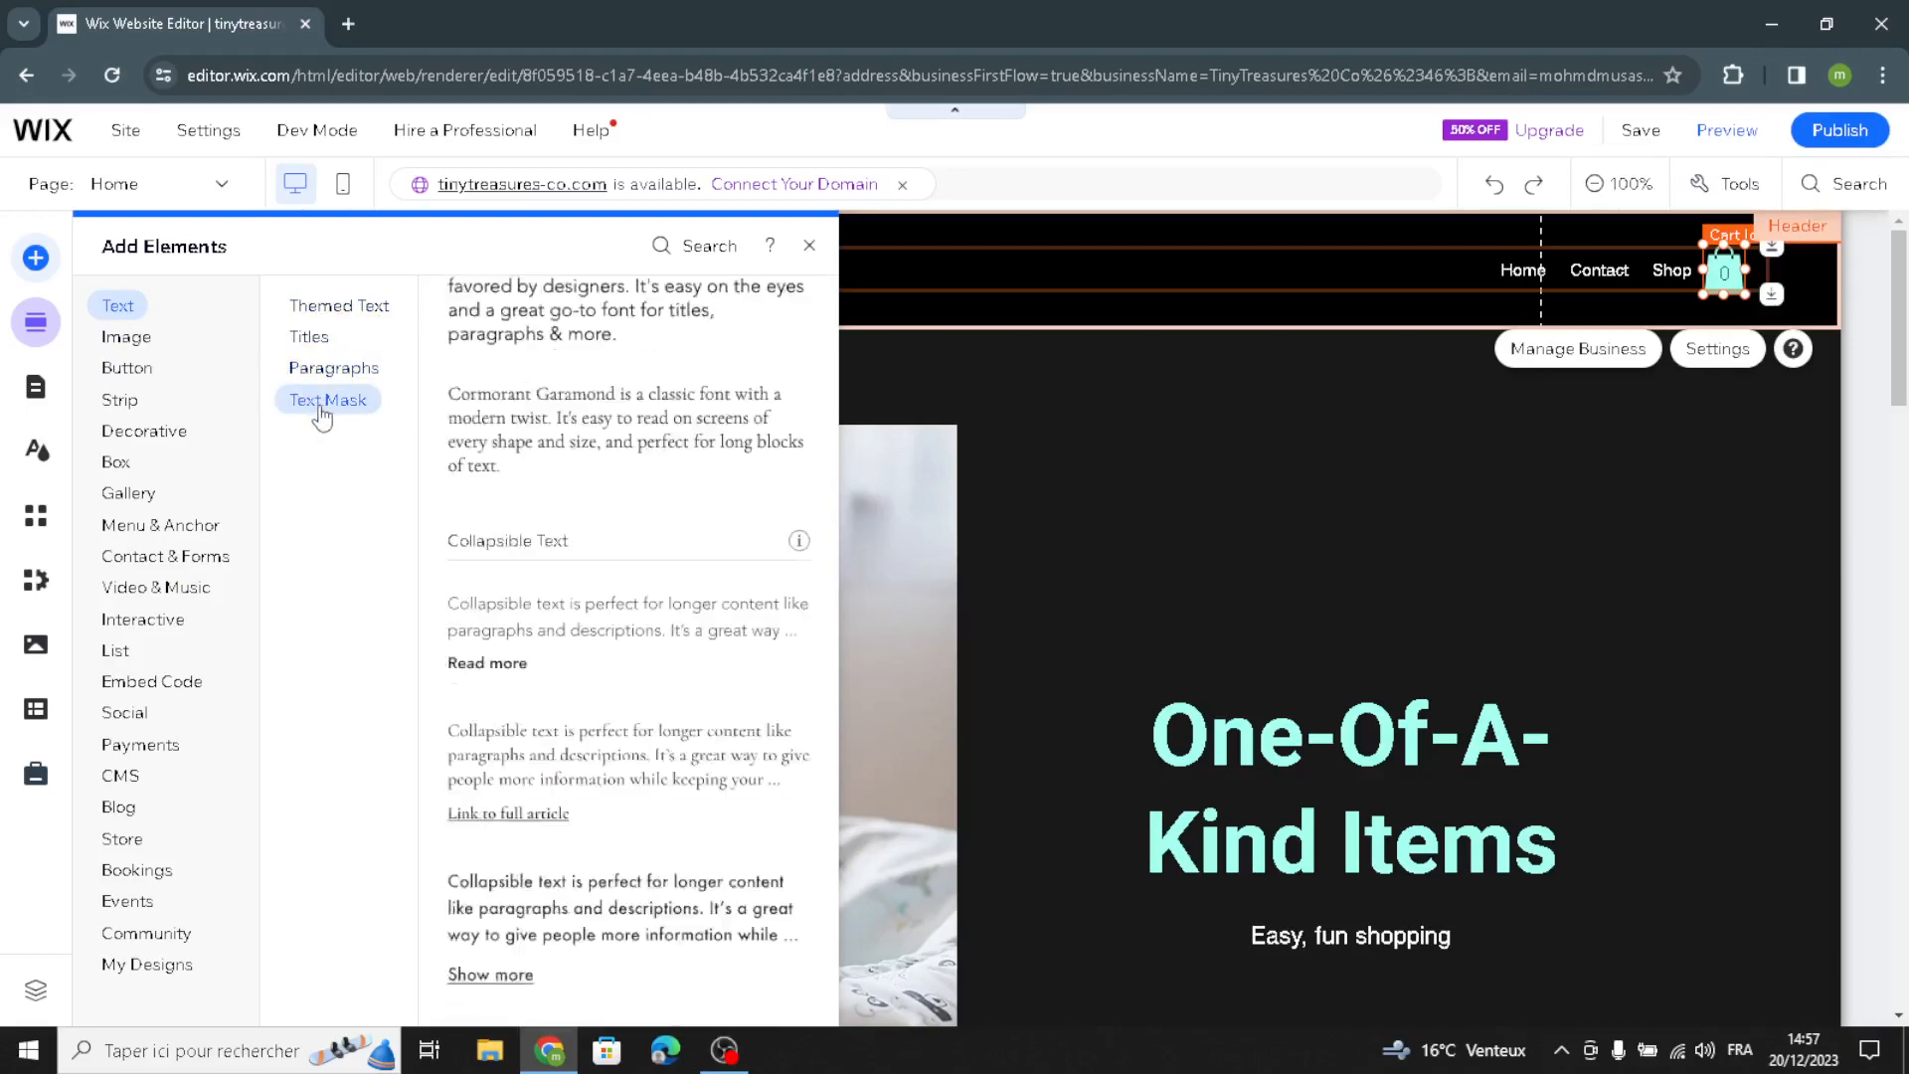
{"action": "left_click", "coordinate": [335, 311]}
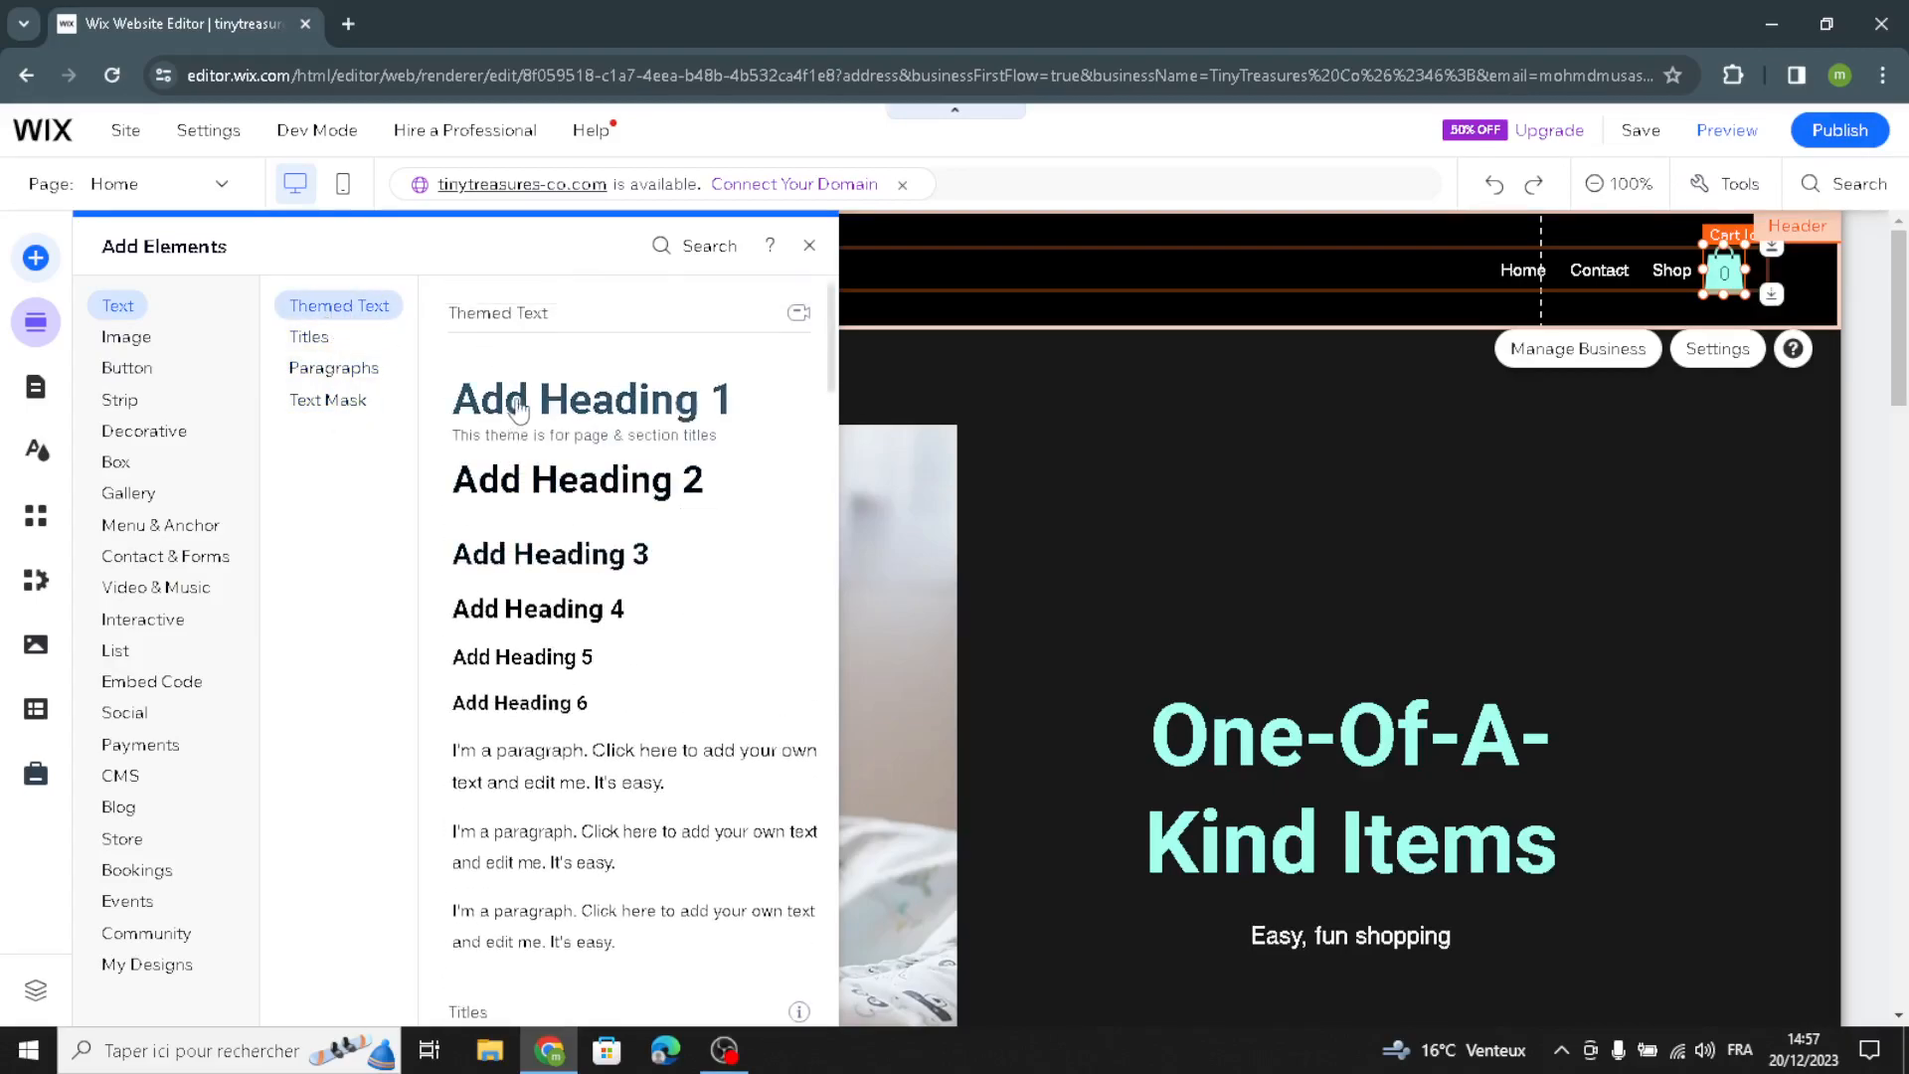
{"action": "scroll", "coordinate": [600, 836], "scroll_direction": "down", "scroll_amount": 2}
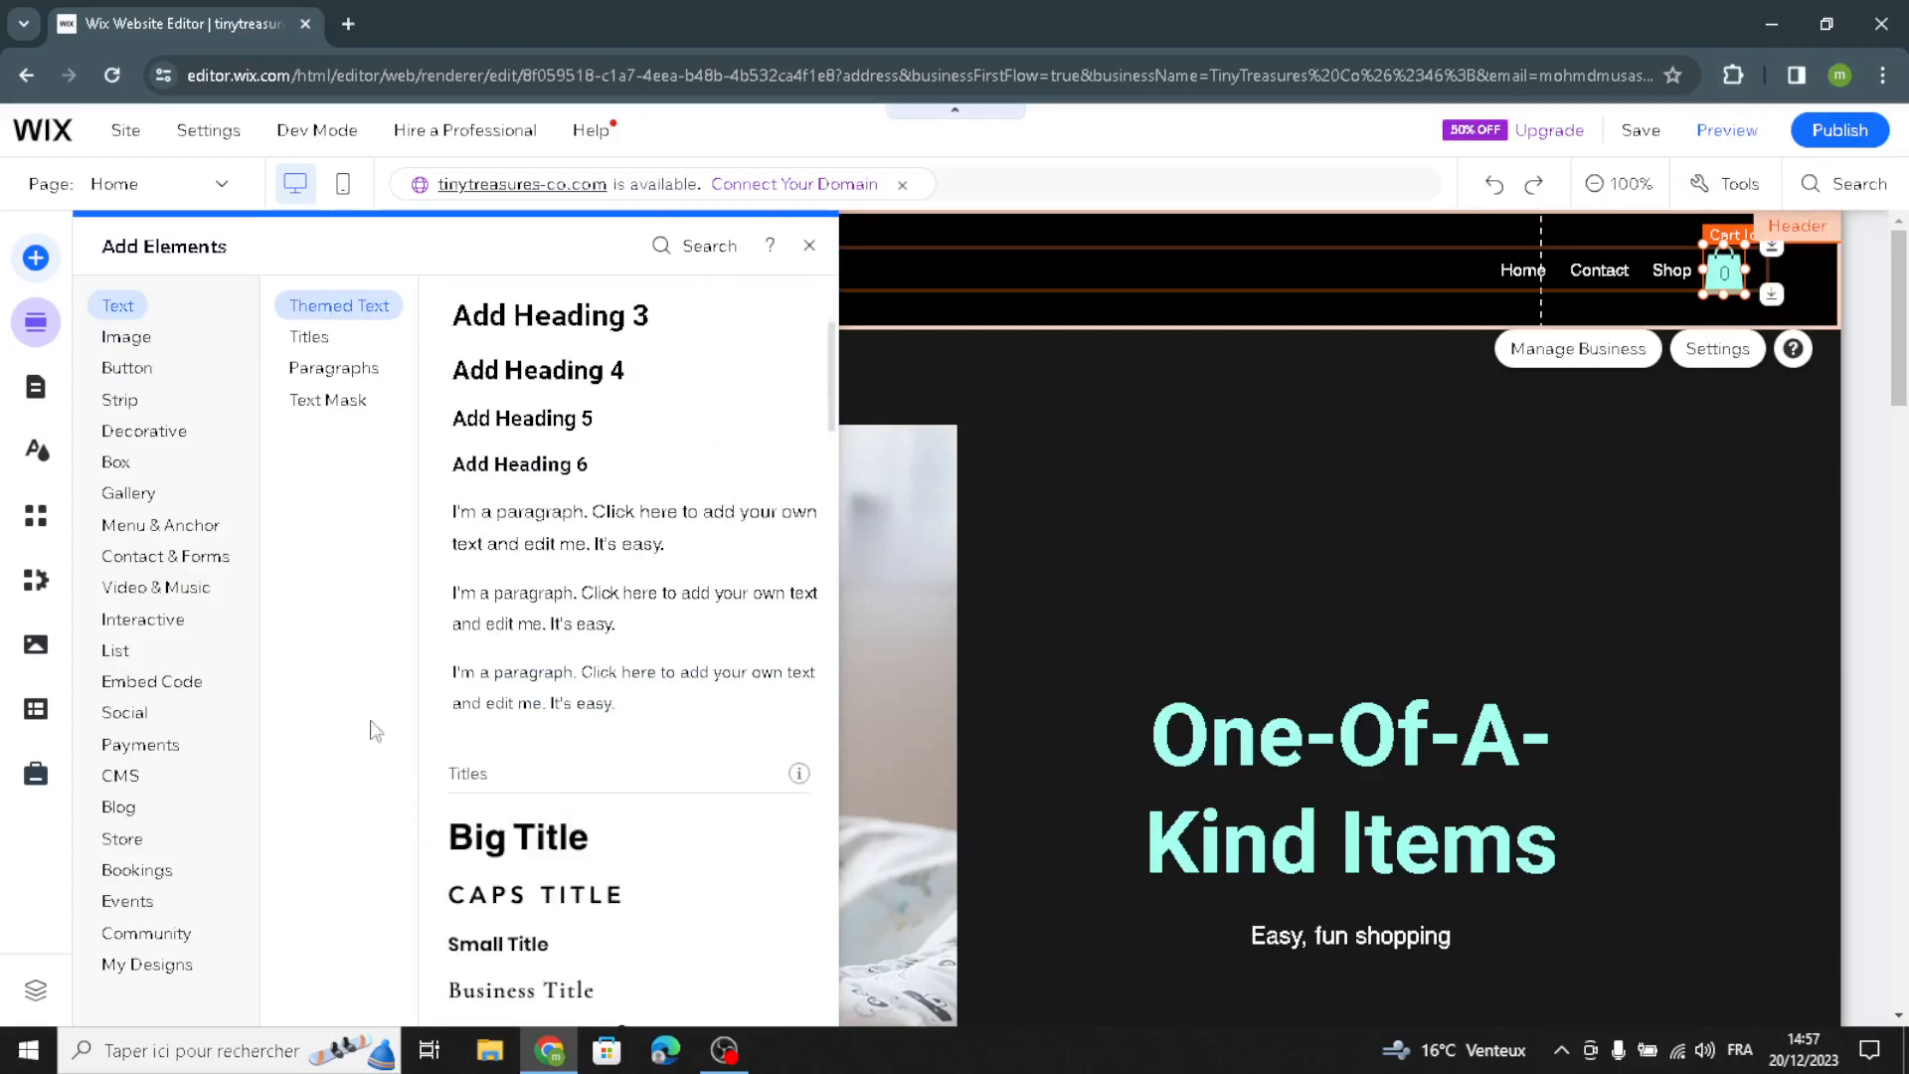
{"action": "left_click", "coordinate": [126, 337]}
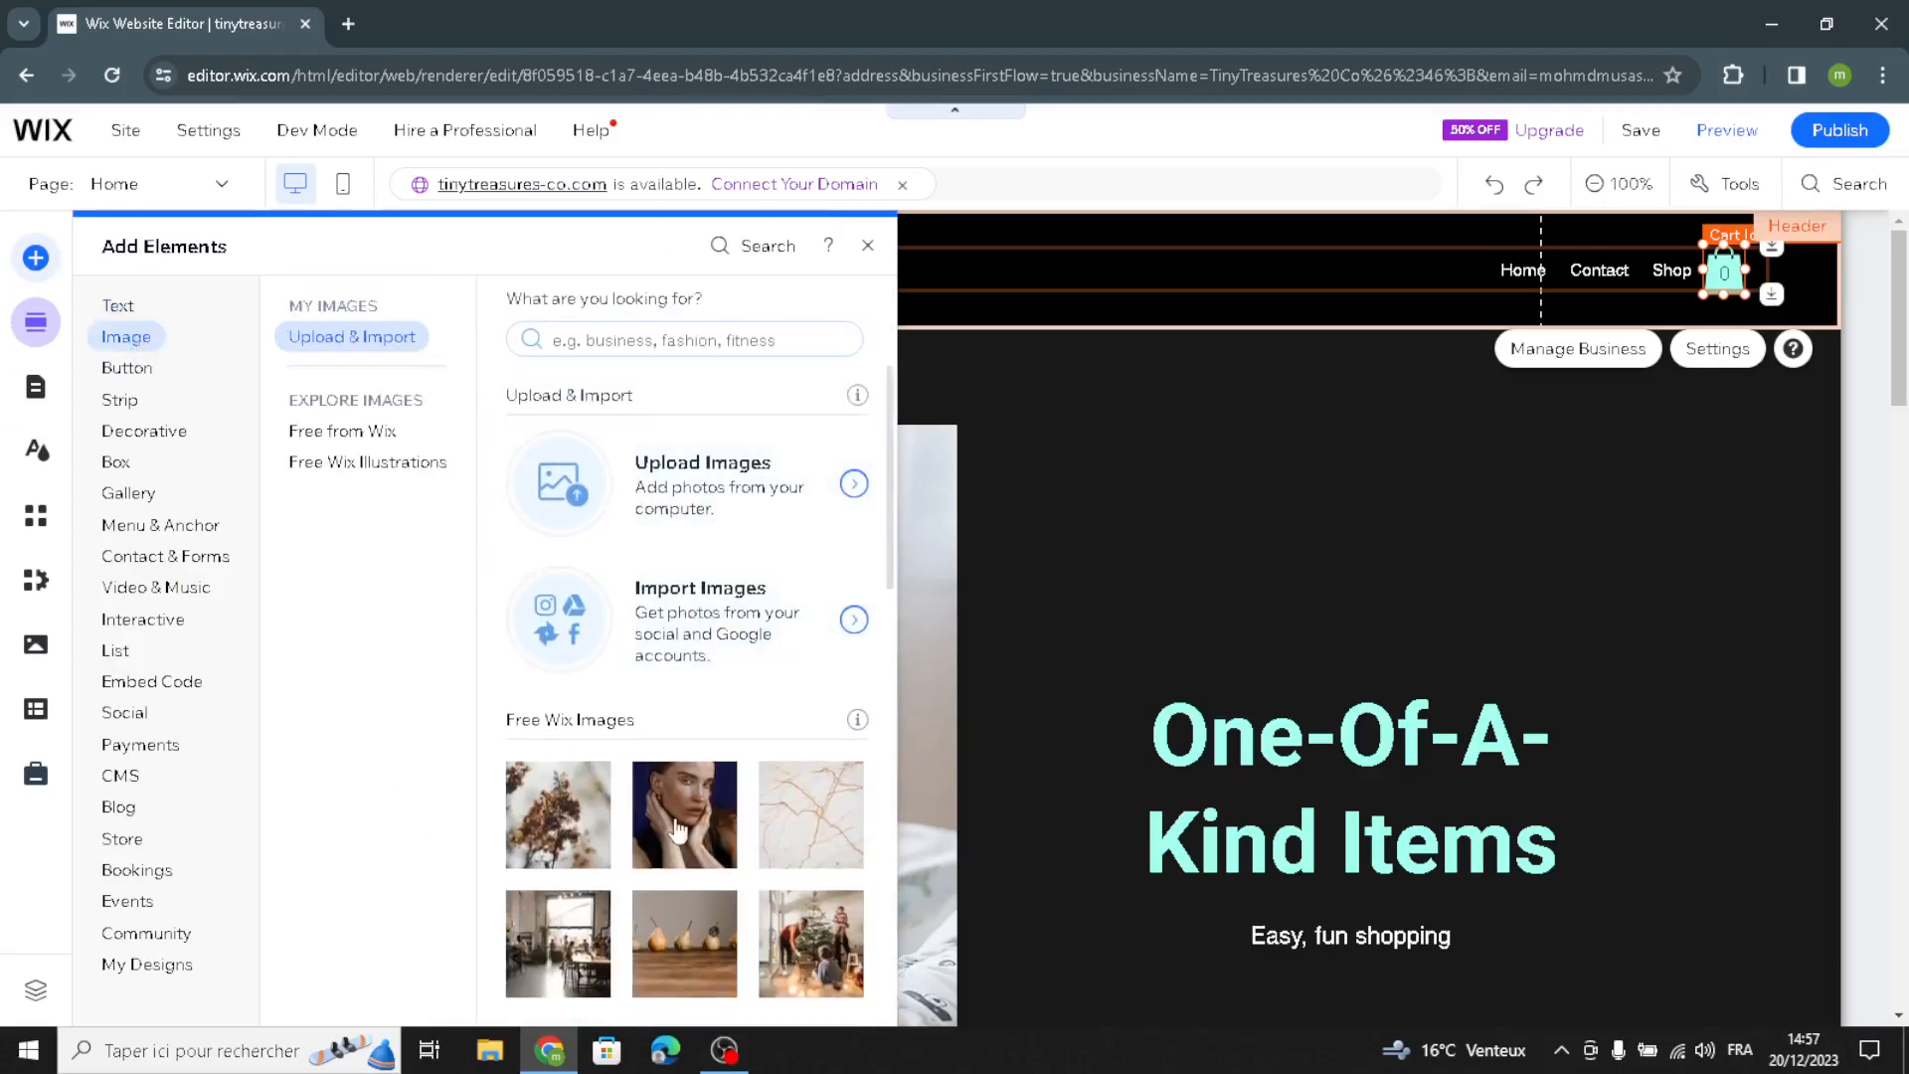
{"action": "scroll", "coordinate": [676, 831], "scroll_direction": "down", "scroll_amount": 3}
Step: Examine the available button styles and the decorative elements, including basic shapes and horizontal and vertical lines
{"action": "left_click", "coordinate": [143, 370]}
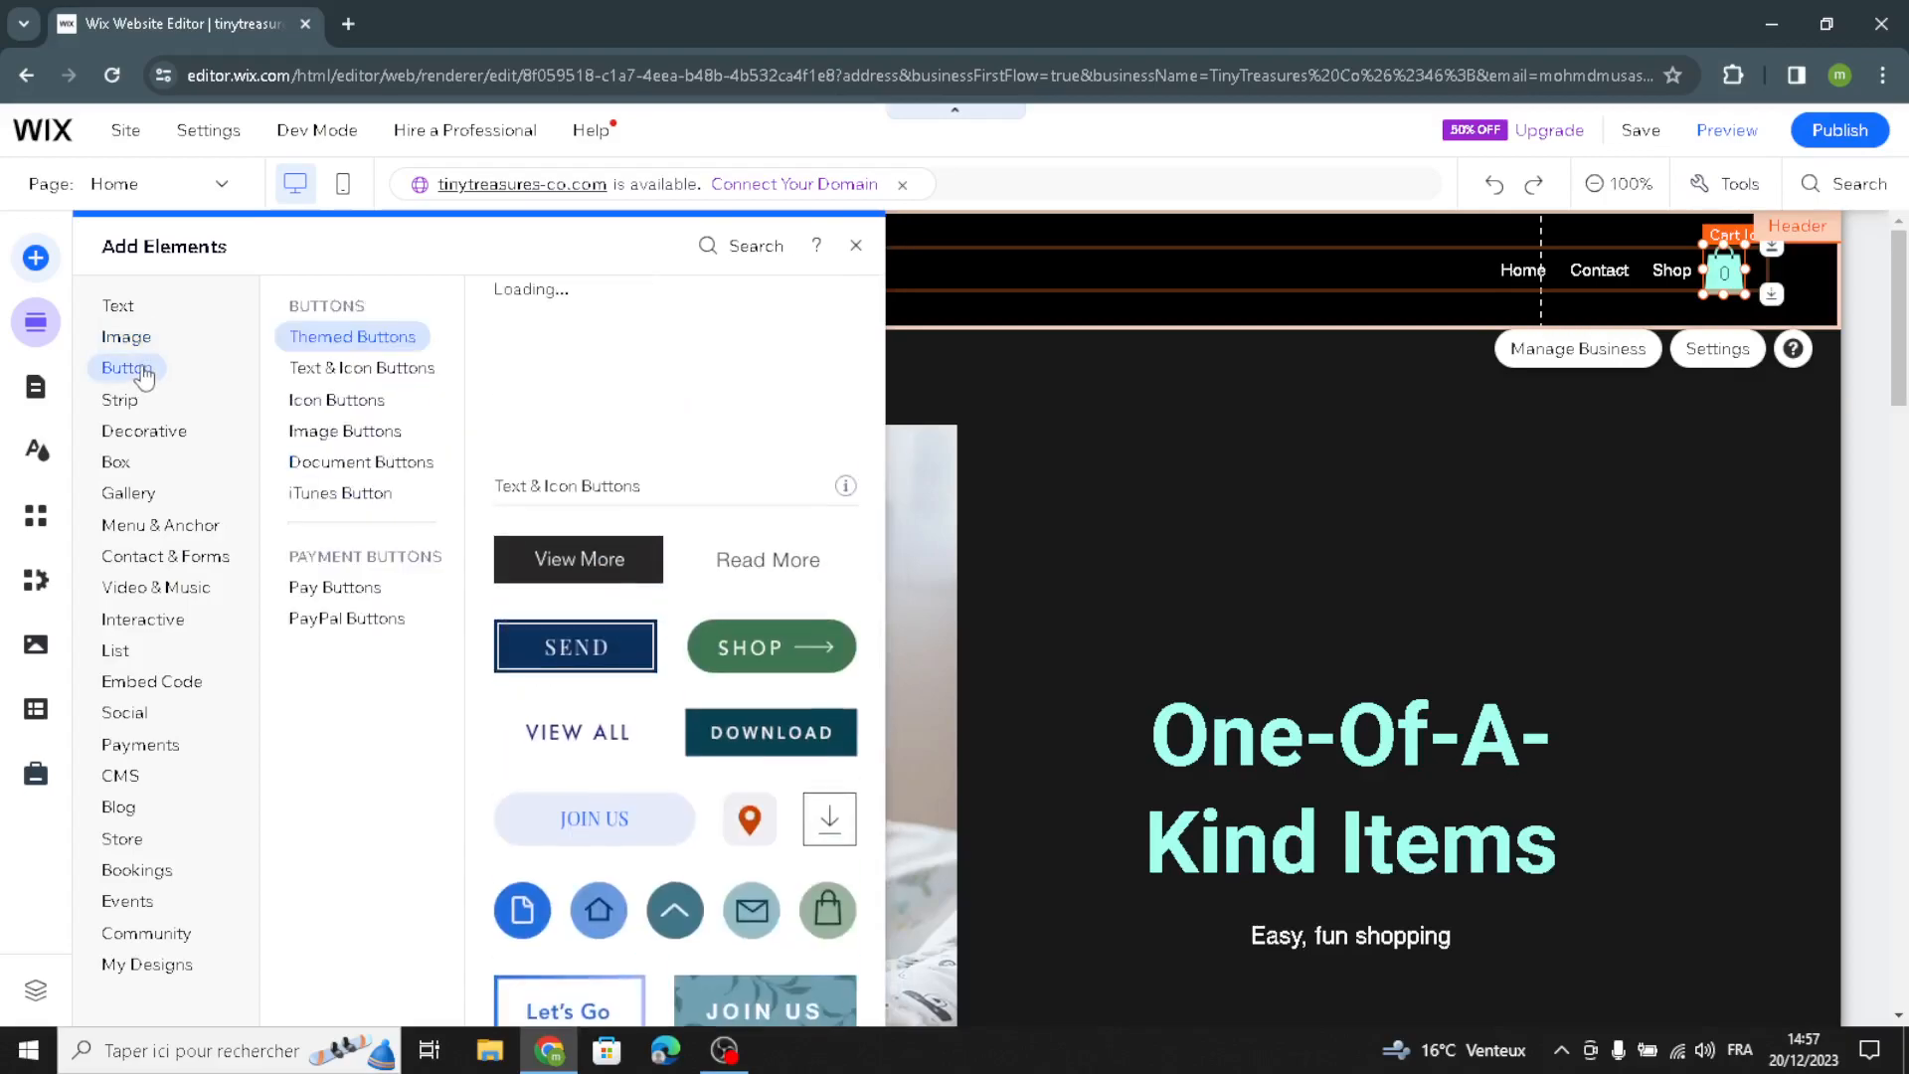
{"action": "left_click", "coordinate": [370, 371]}
{"action": "left_click", "coordinate": [350, 408]}
{"action": "left_click", "coordinate": [376, 429]}
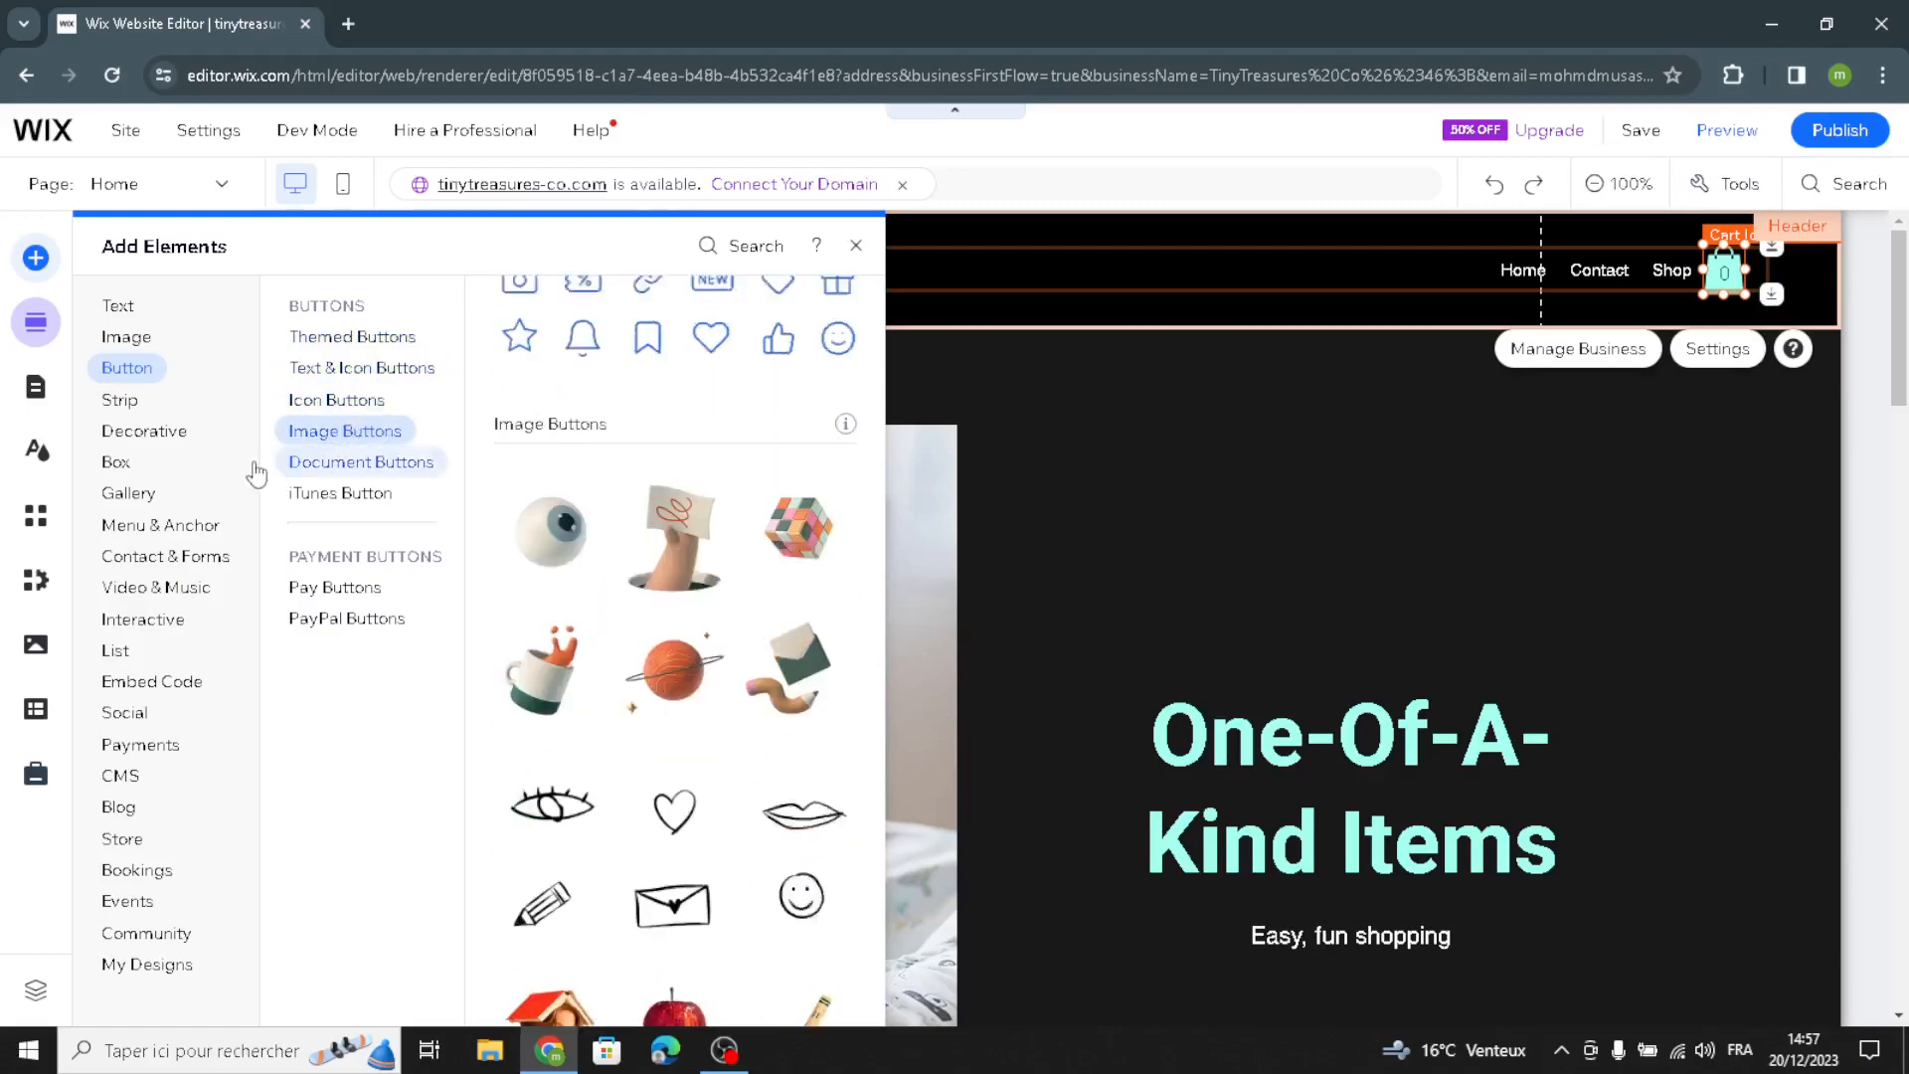
{"action": "left_click", "coordinate": [165, 446]}
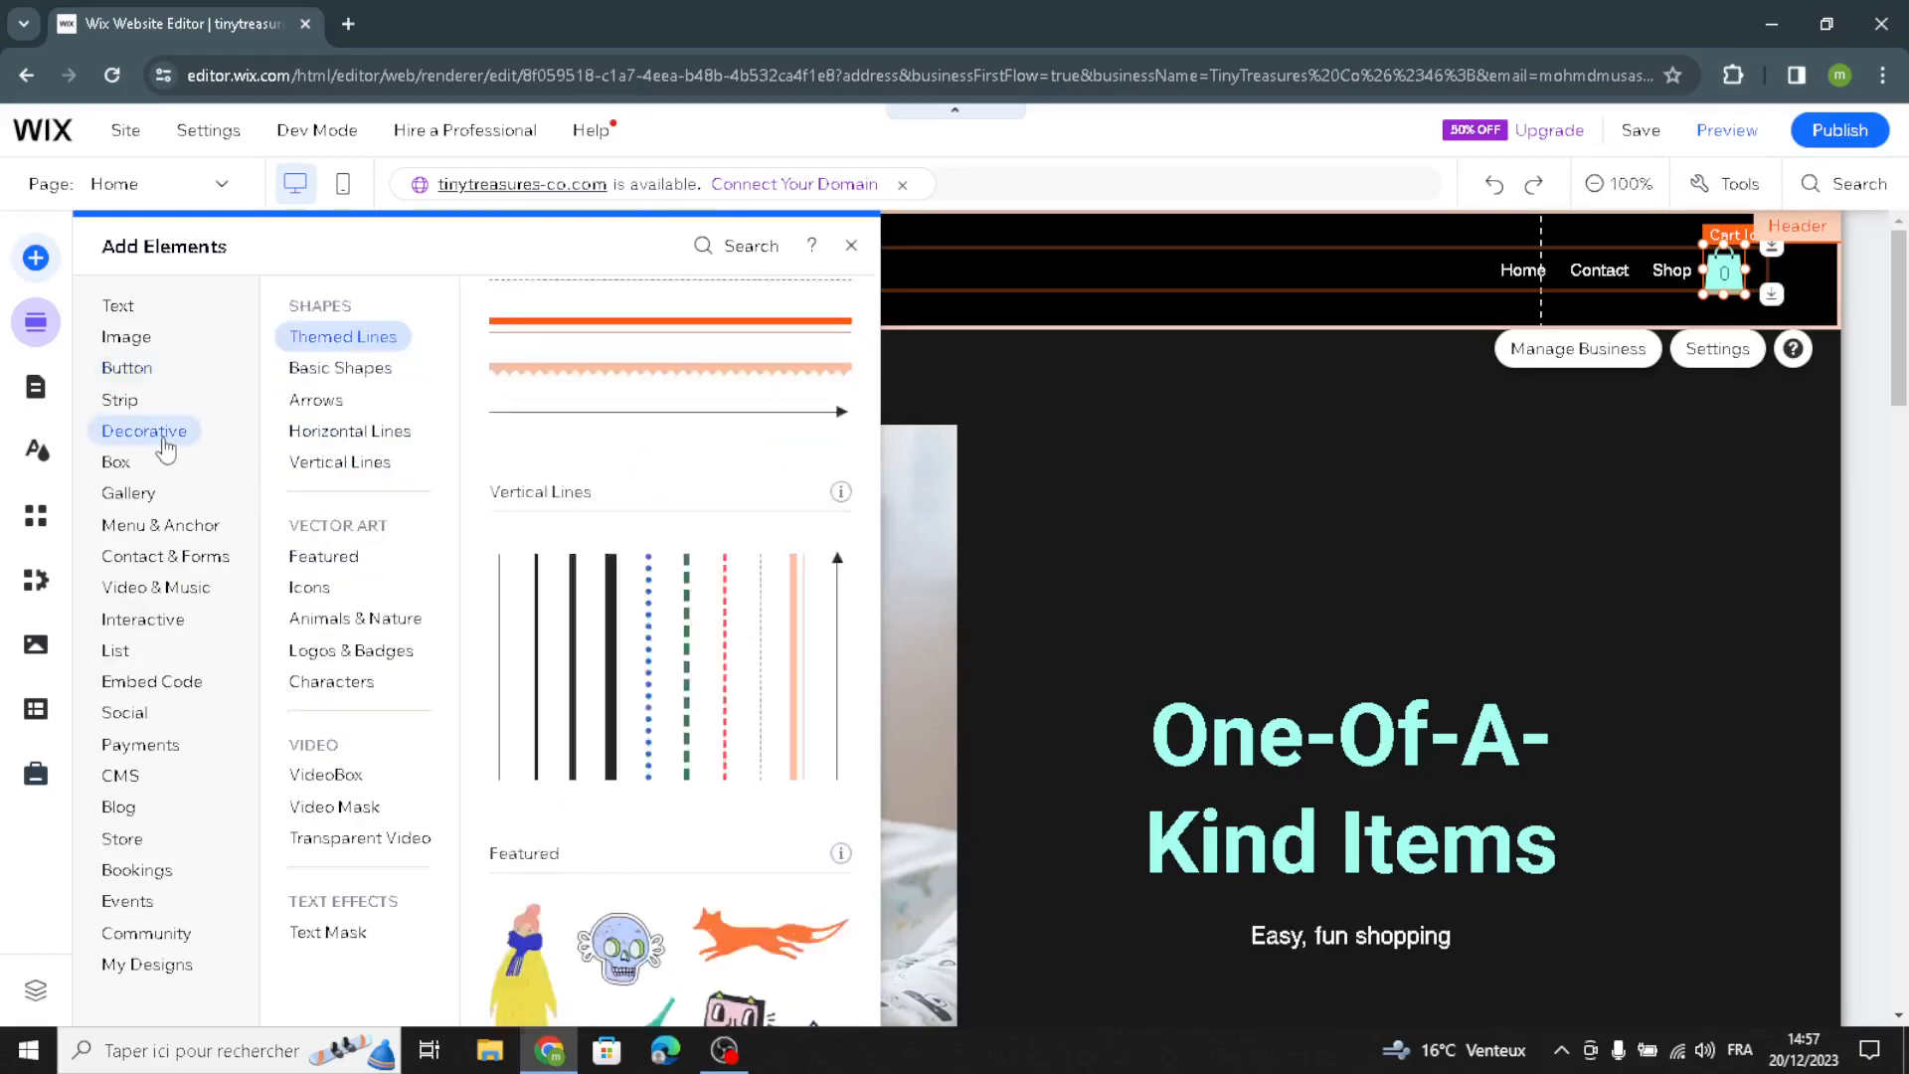
{"action": "left_click", "coordinate": [314, 370]}
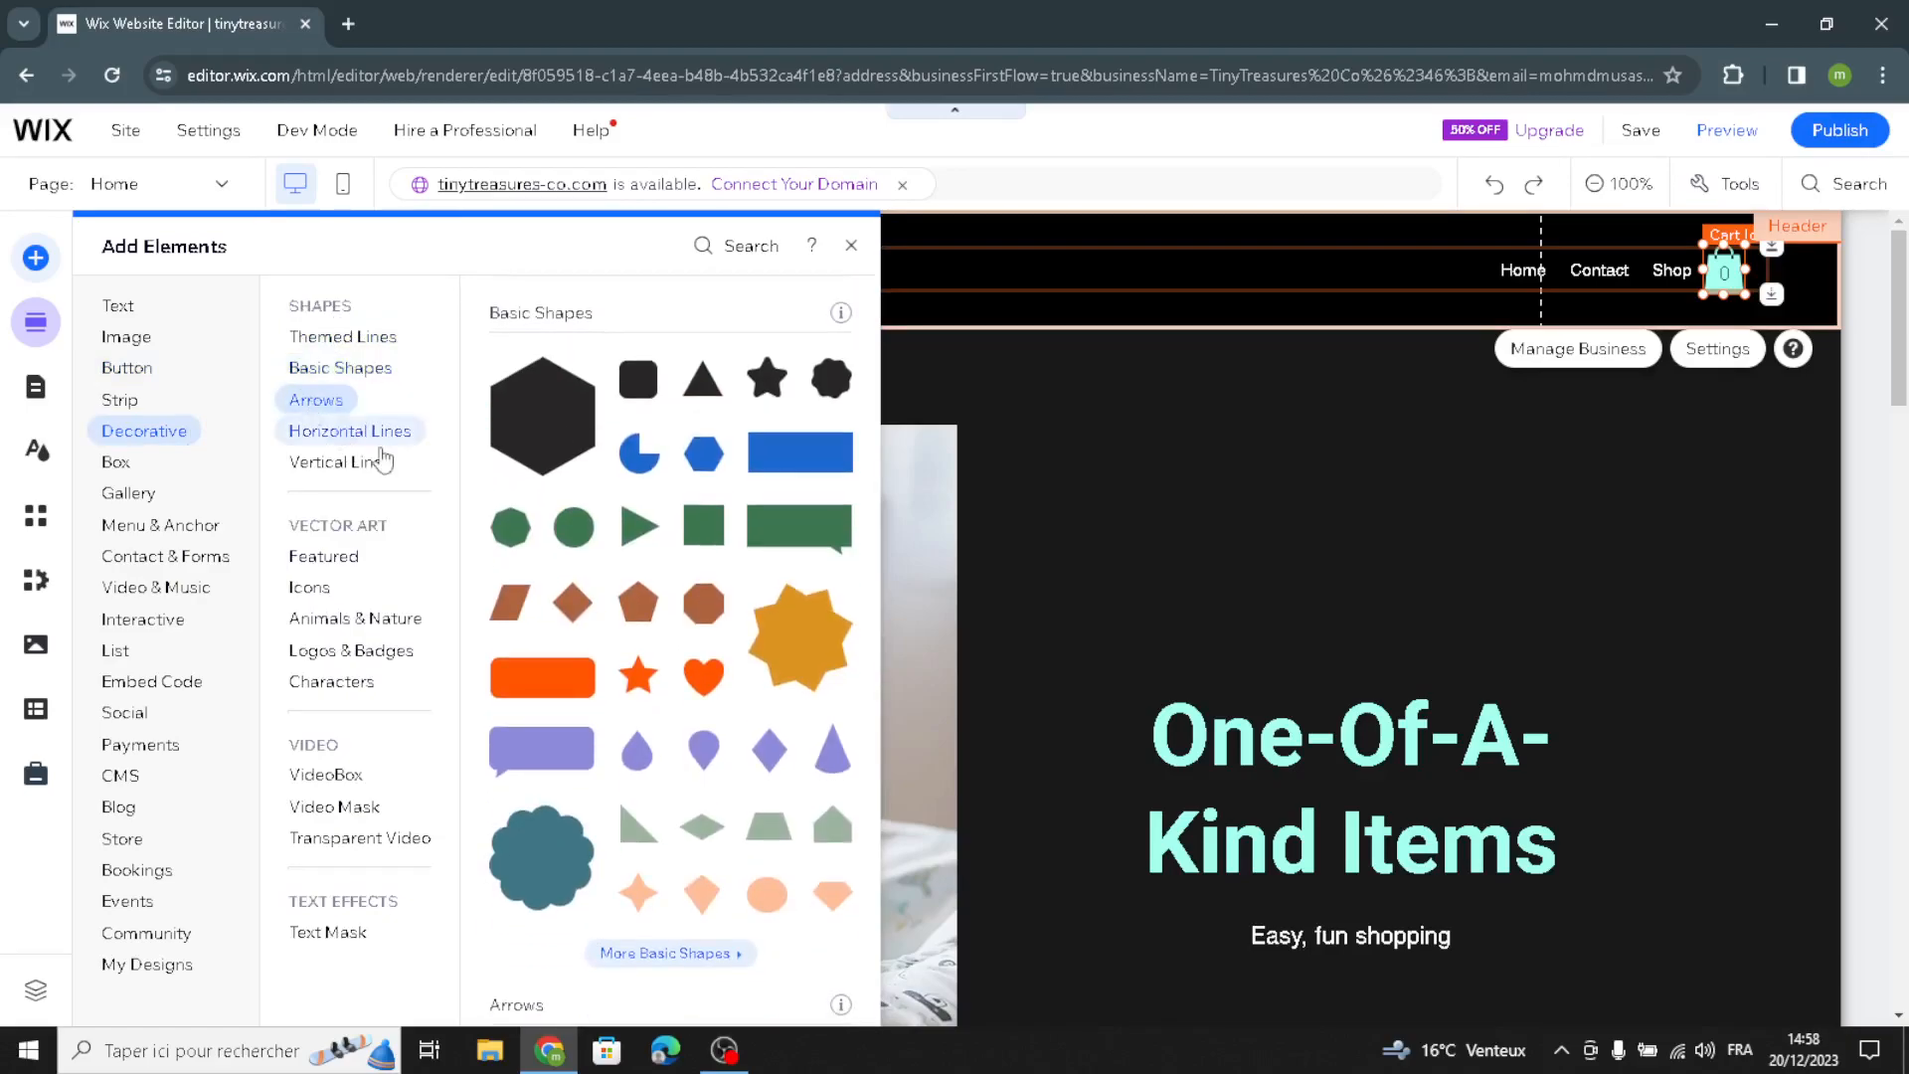
{"action": "left_click", "coordinate": [310, 434]}
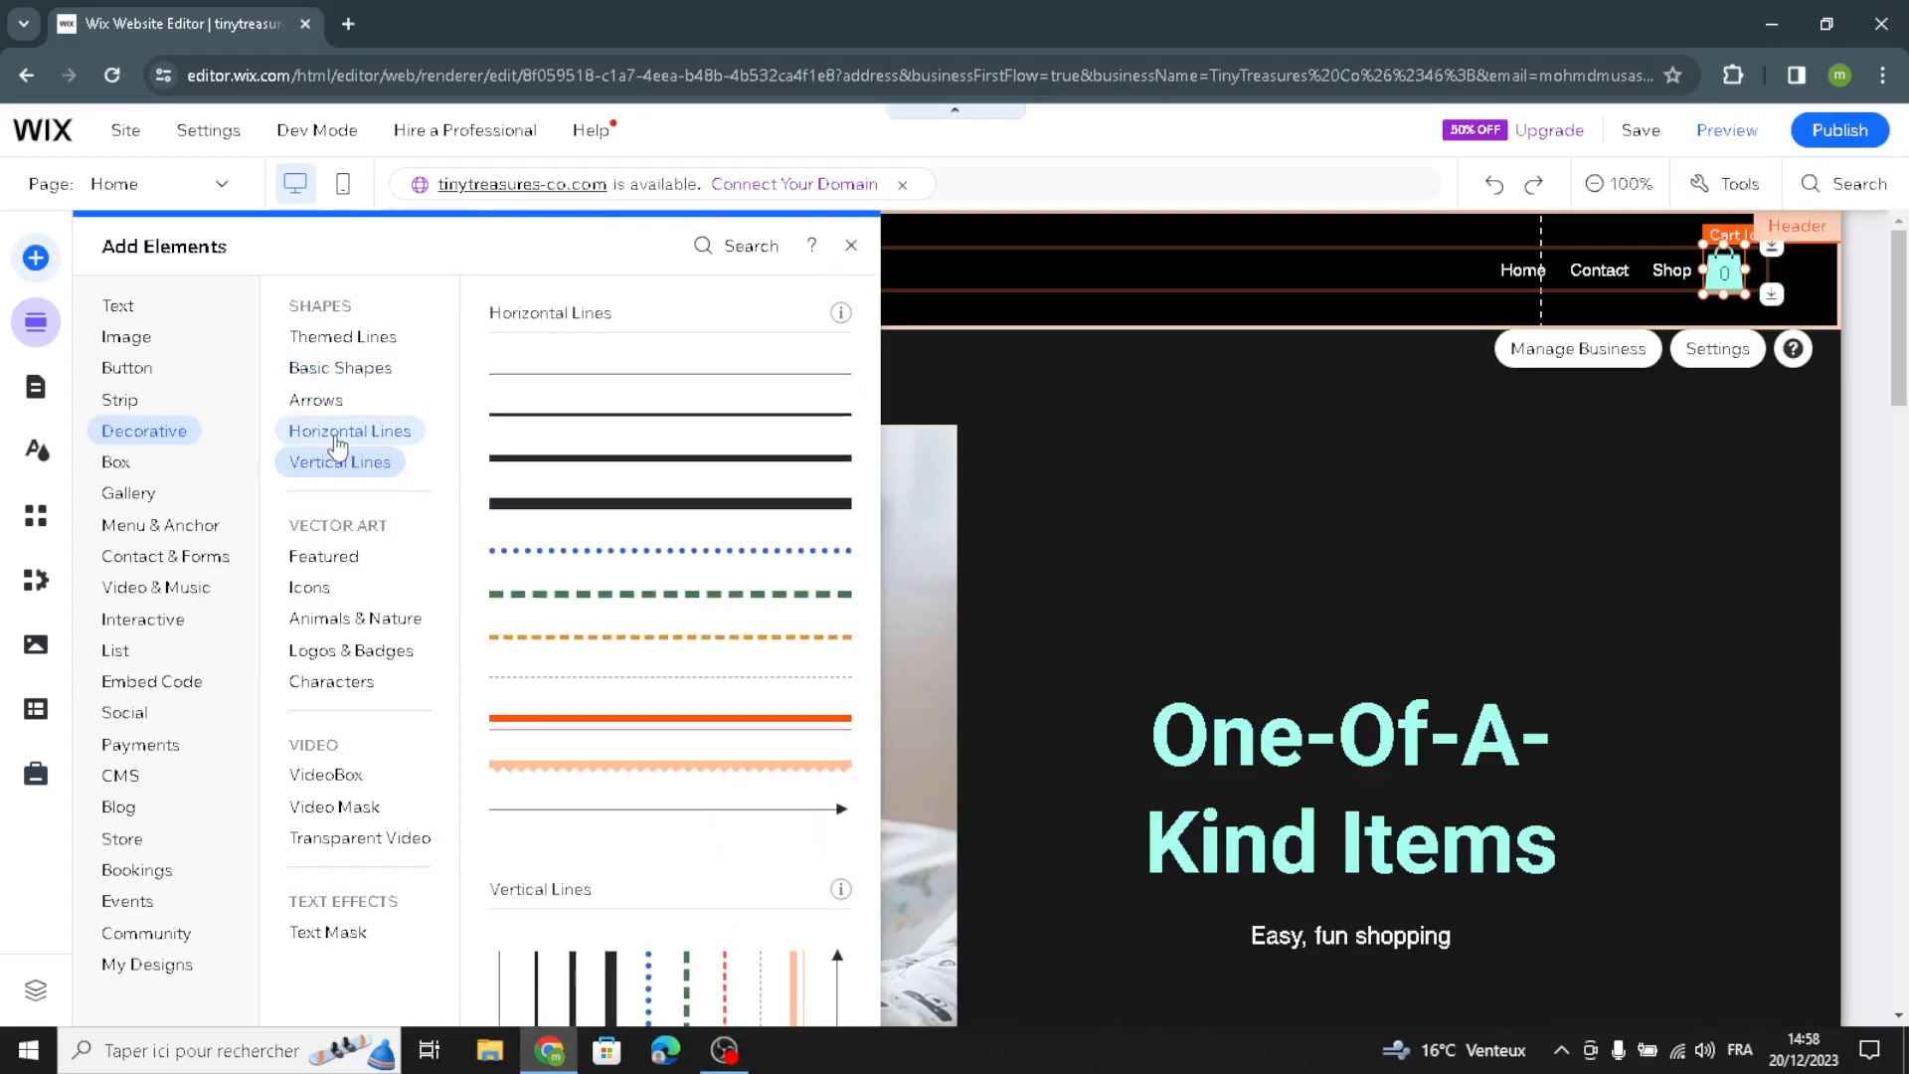
{"action": "left_click", "coordinate": [316, 471]}
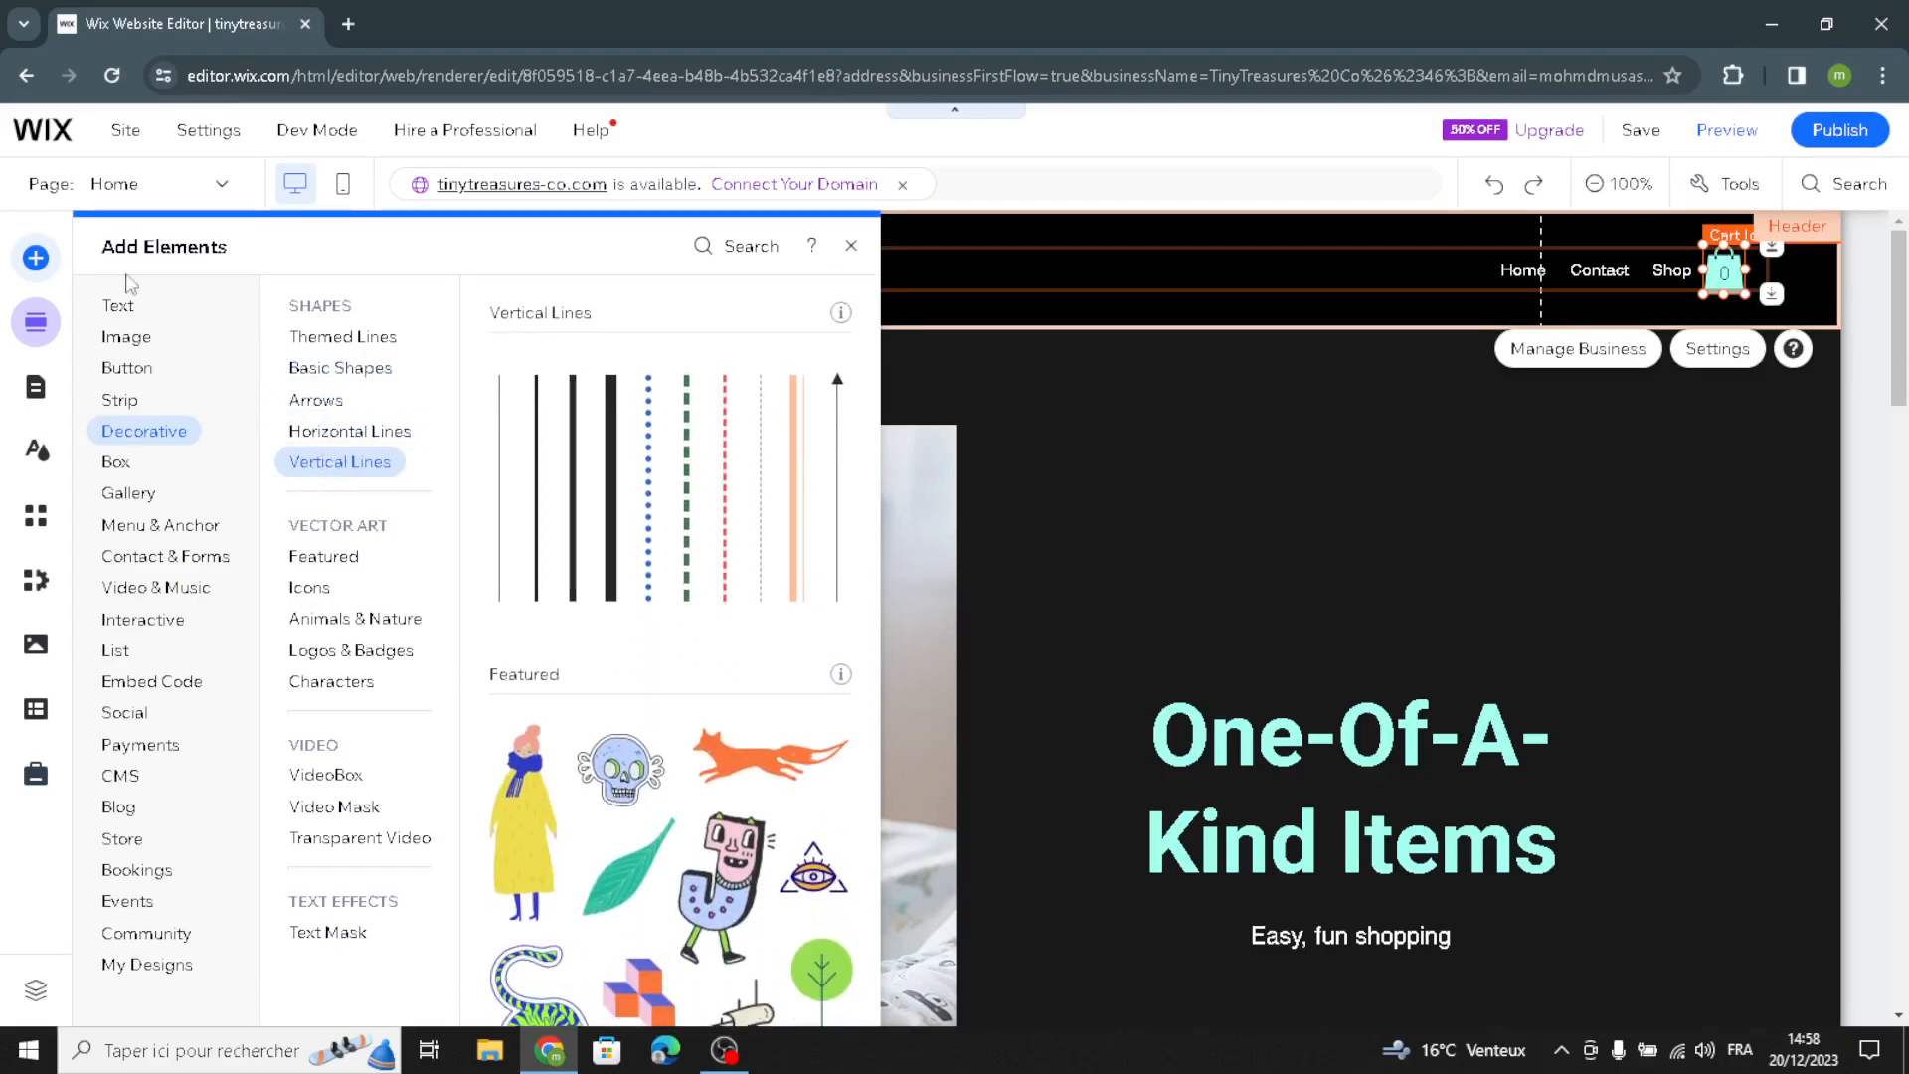
Step: Set the font of the site's Paragraph 1 text theme style to Jockey One and apply it
{"action": "left_click", "coordinate": [36, 451]}
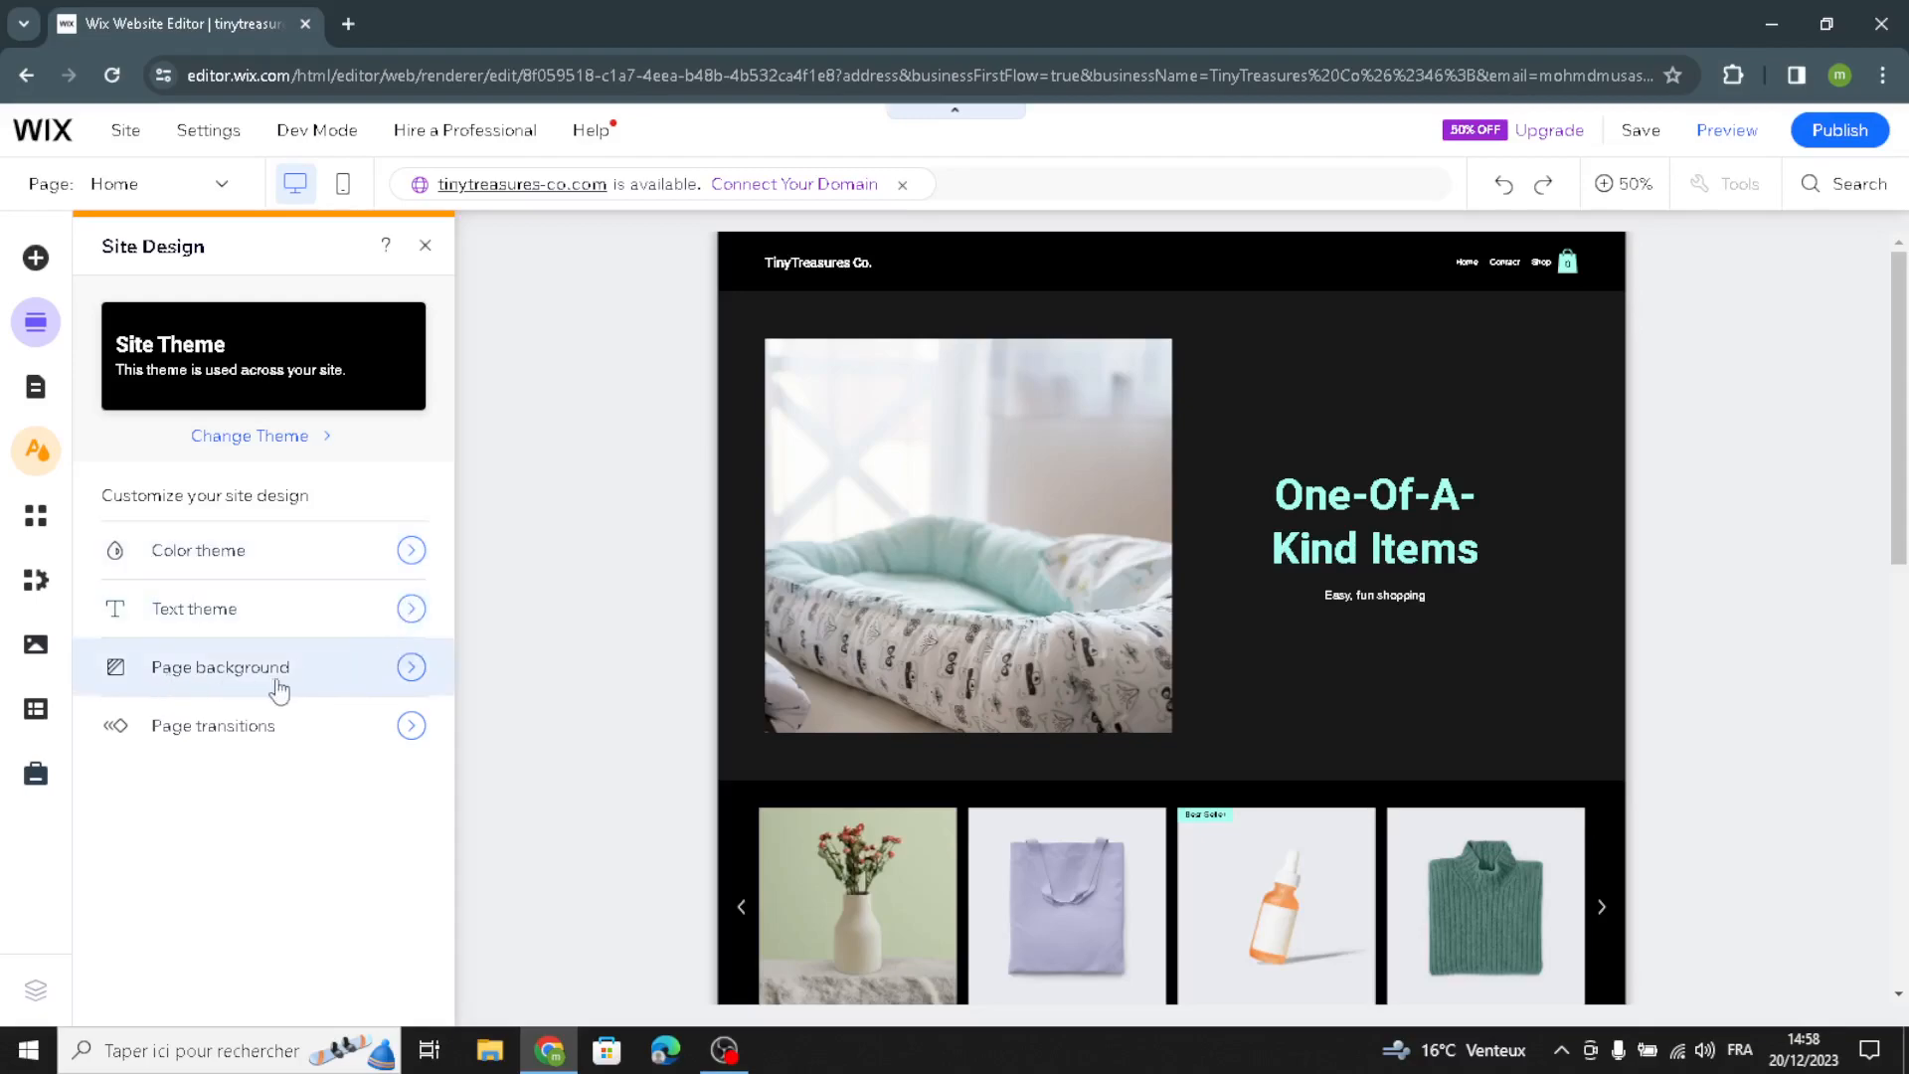
{"action": "left_click", "coordinate": [412, 609]}
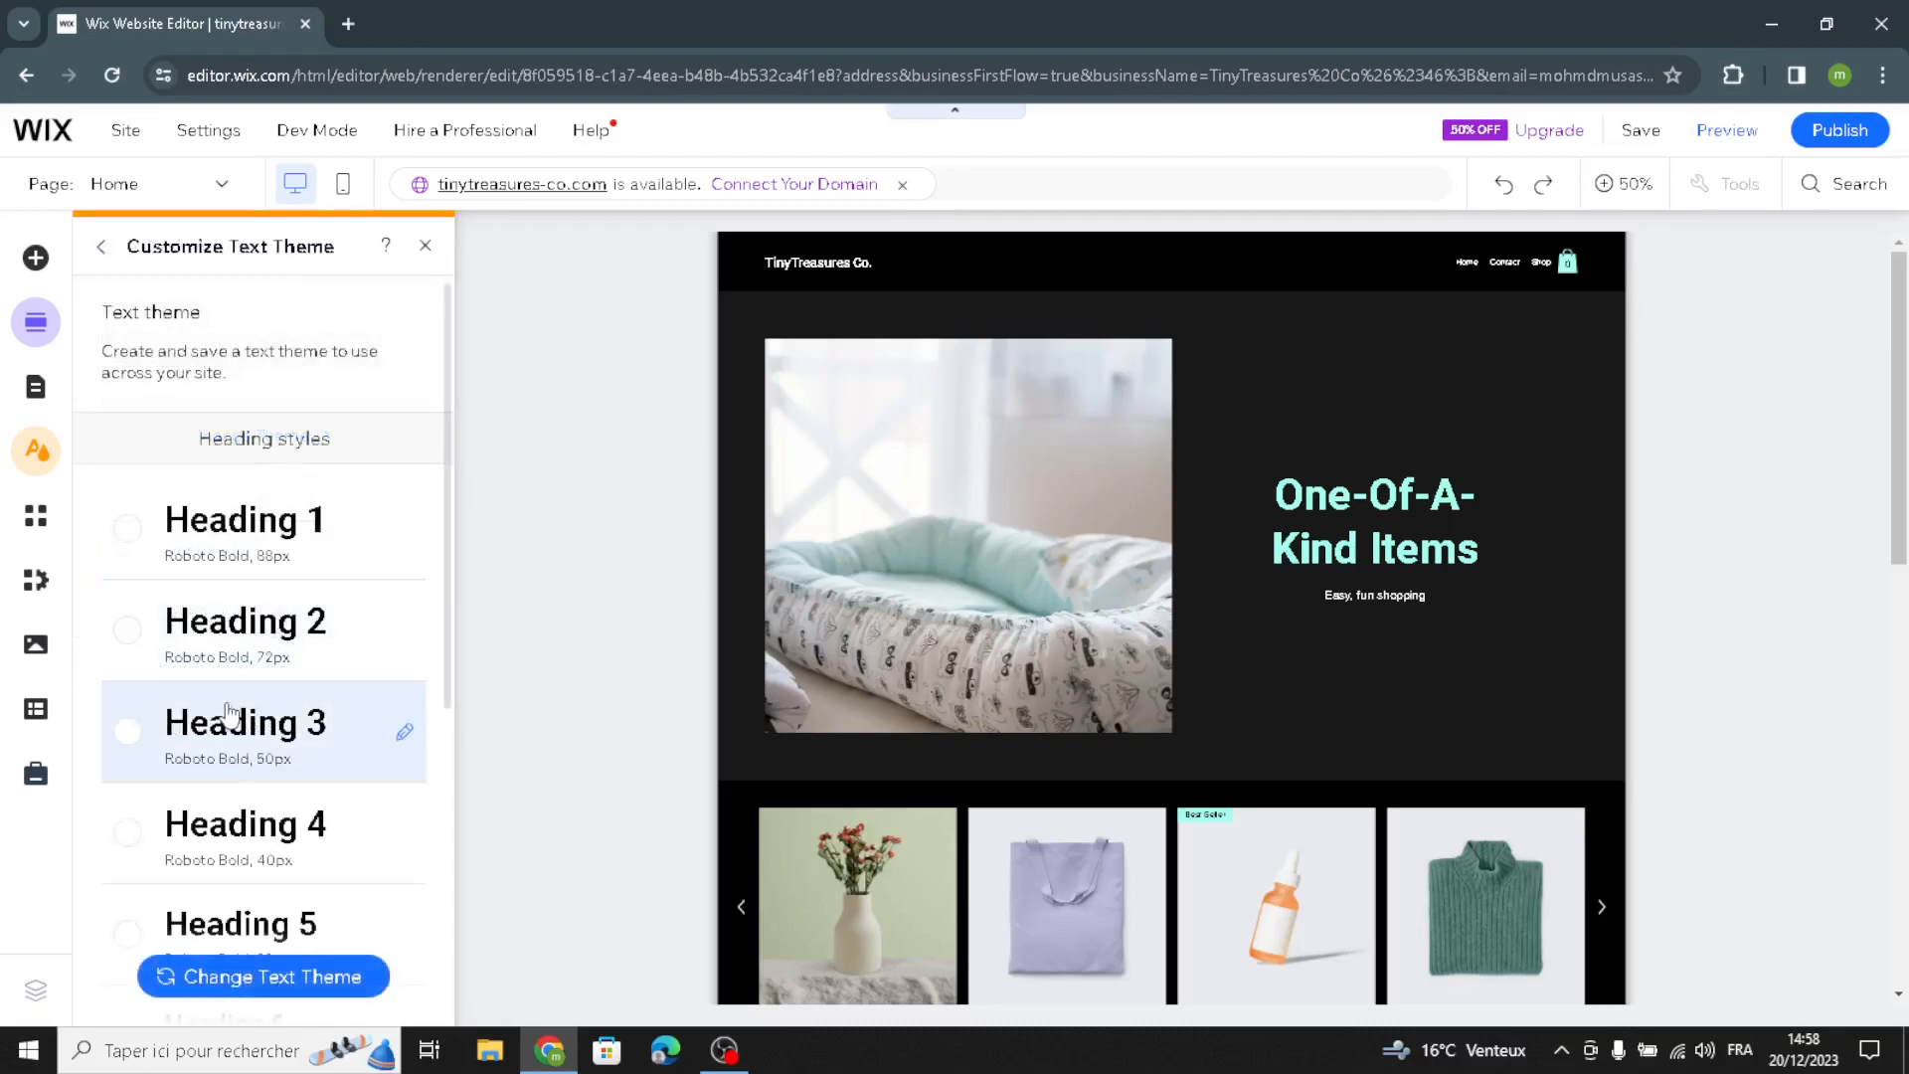
{"action": "scroll", "coordinate": [229, 646], "scroll_direction": "down", "scroll_amount": 5}
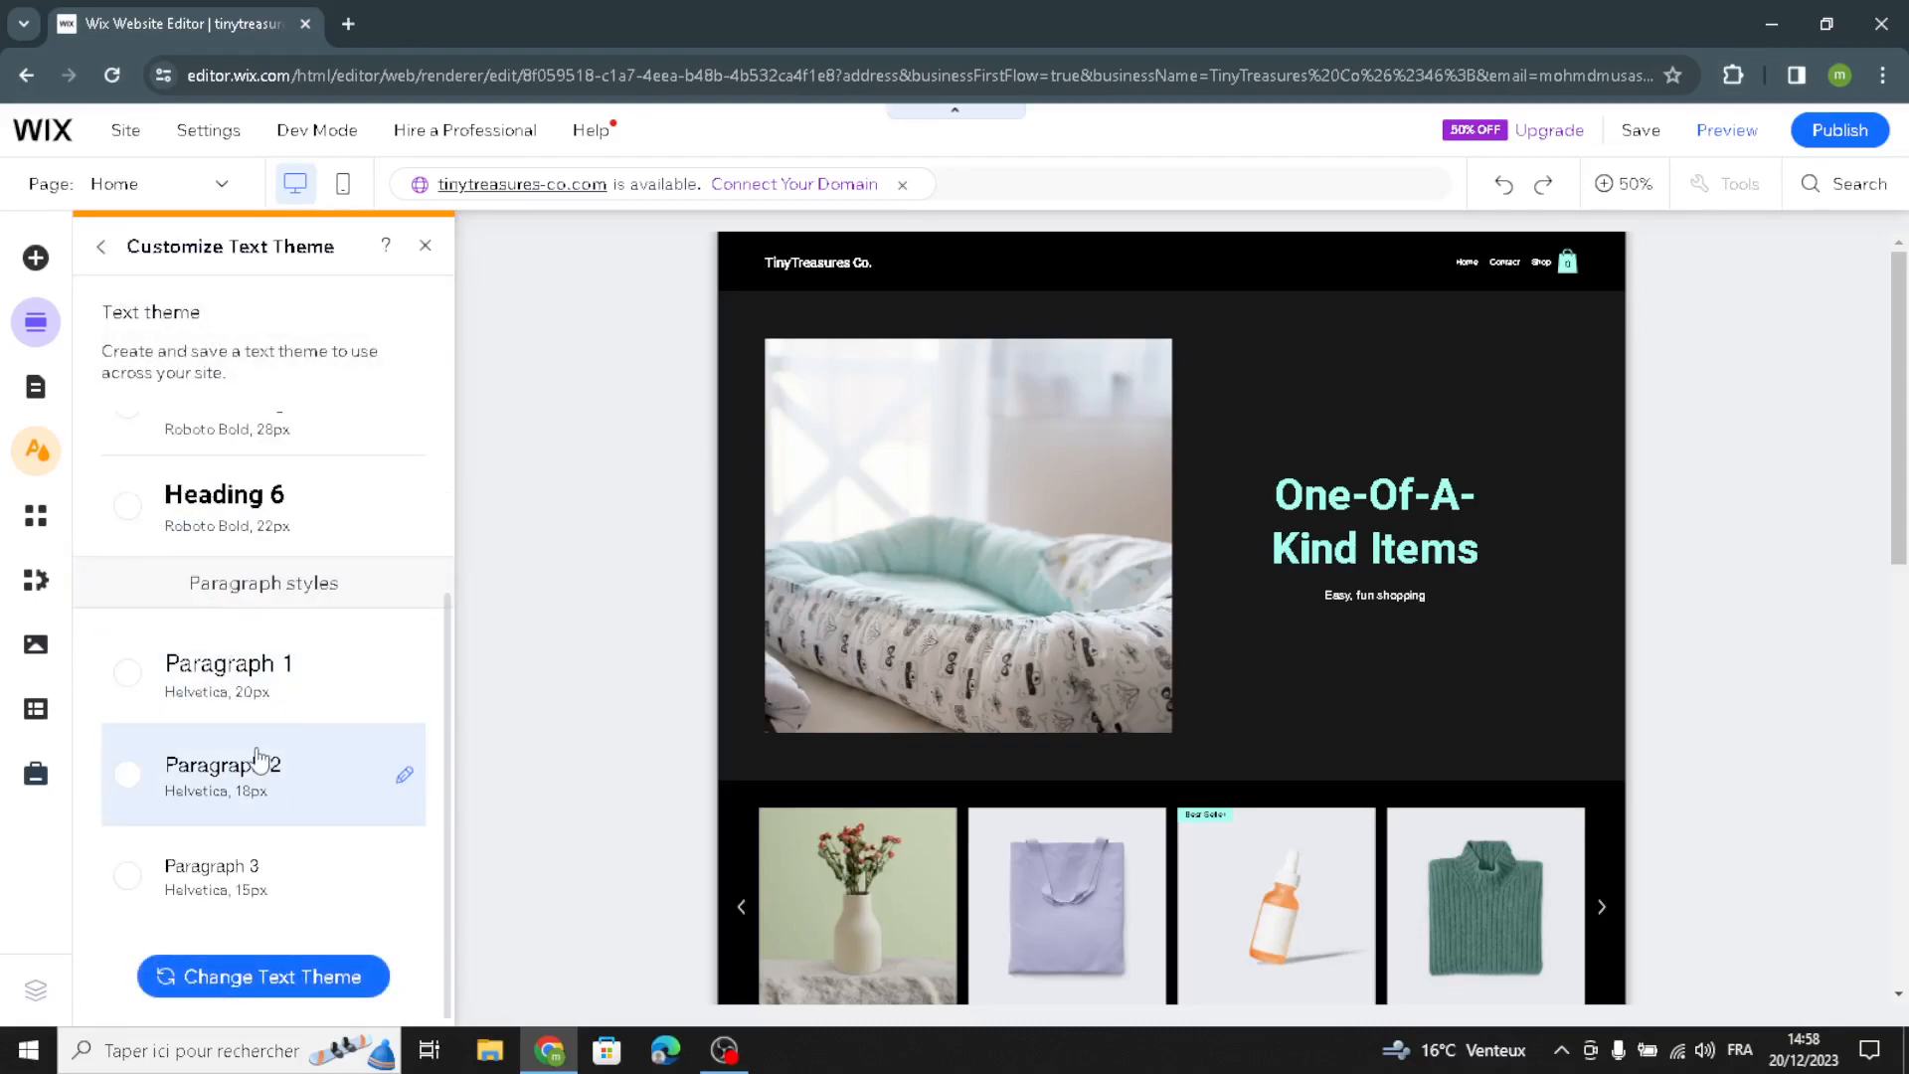
{"action": "scroll", "coordinate": [277, 696], "scroll_direction": "up", "scroll_amount": 5}
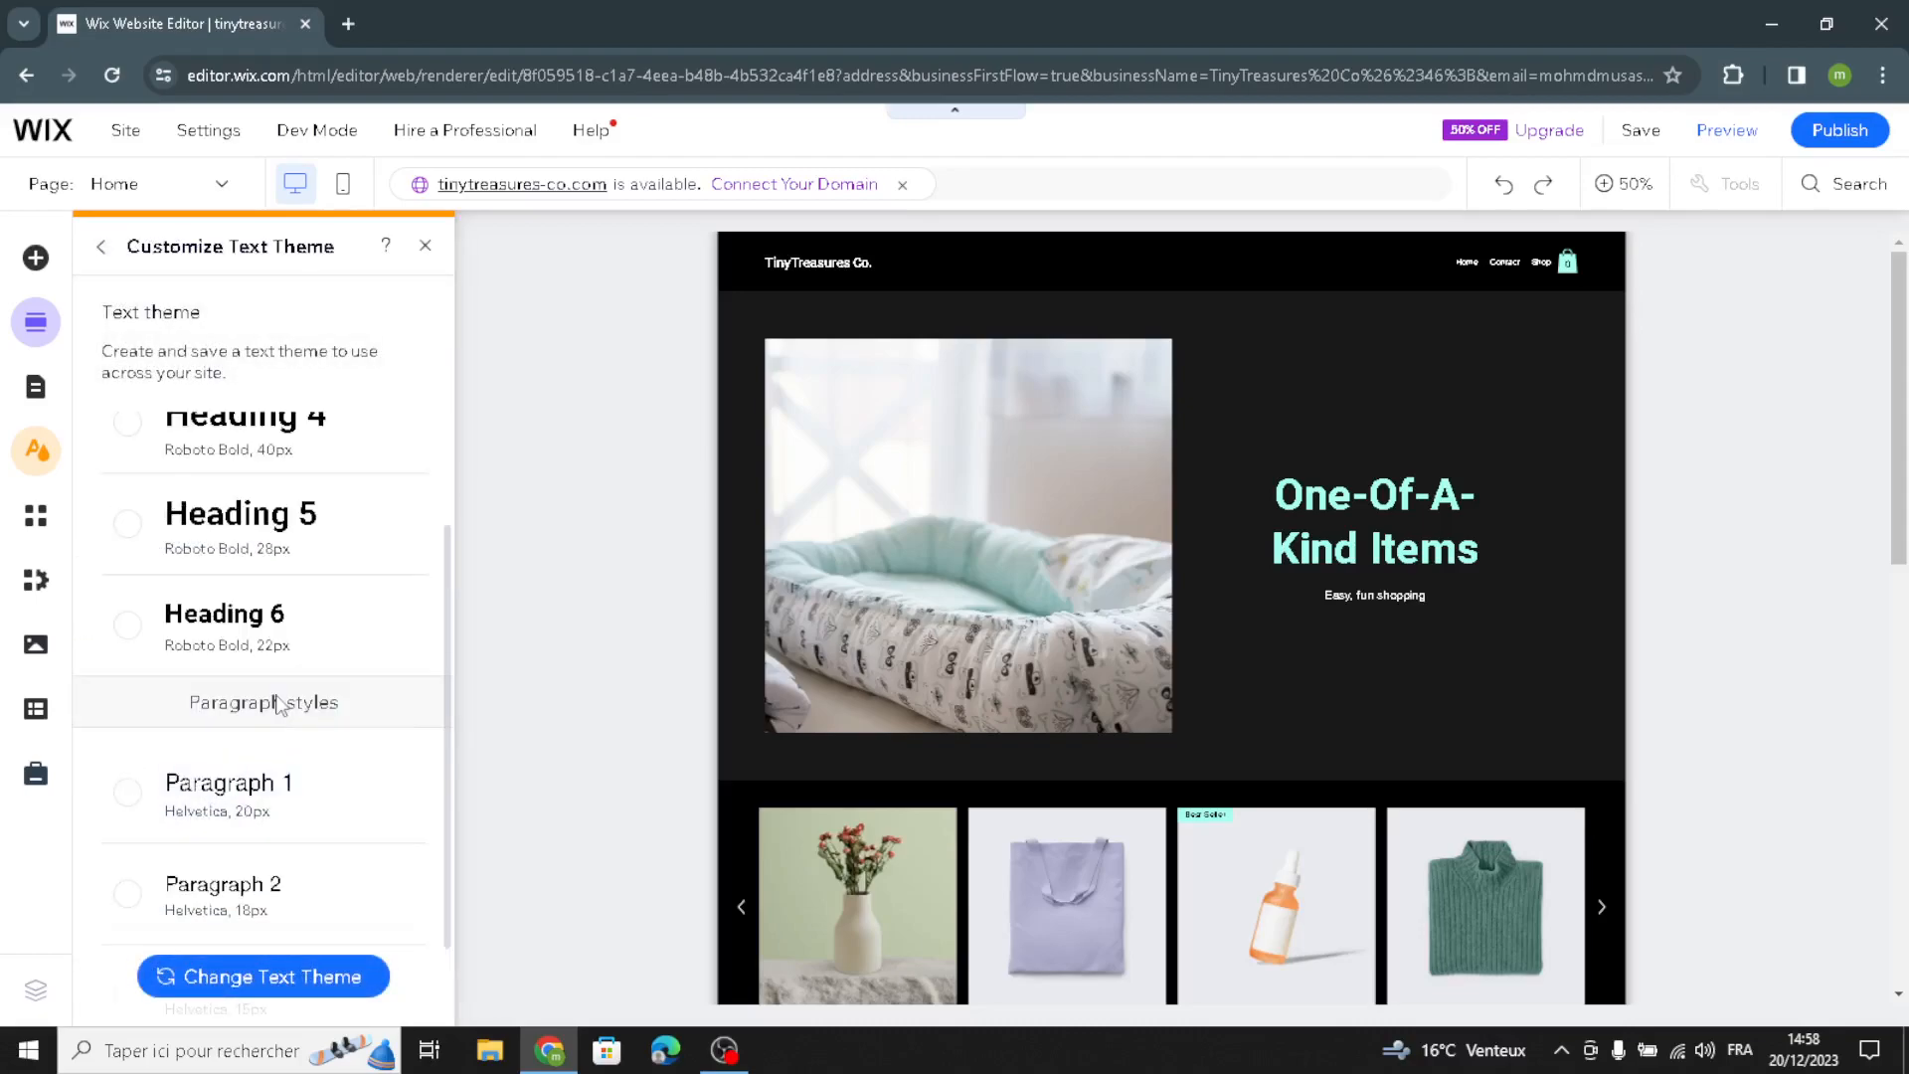
{"action": "scroll", "coordinate": [276, 706], "scroll_direction": "down", "scroll_amount": 5}
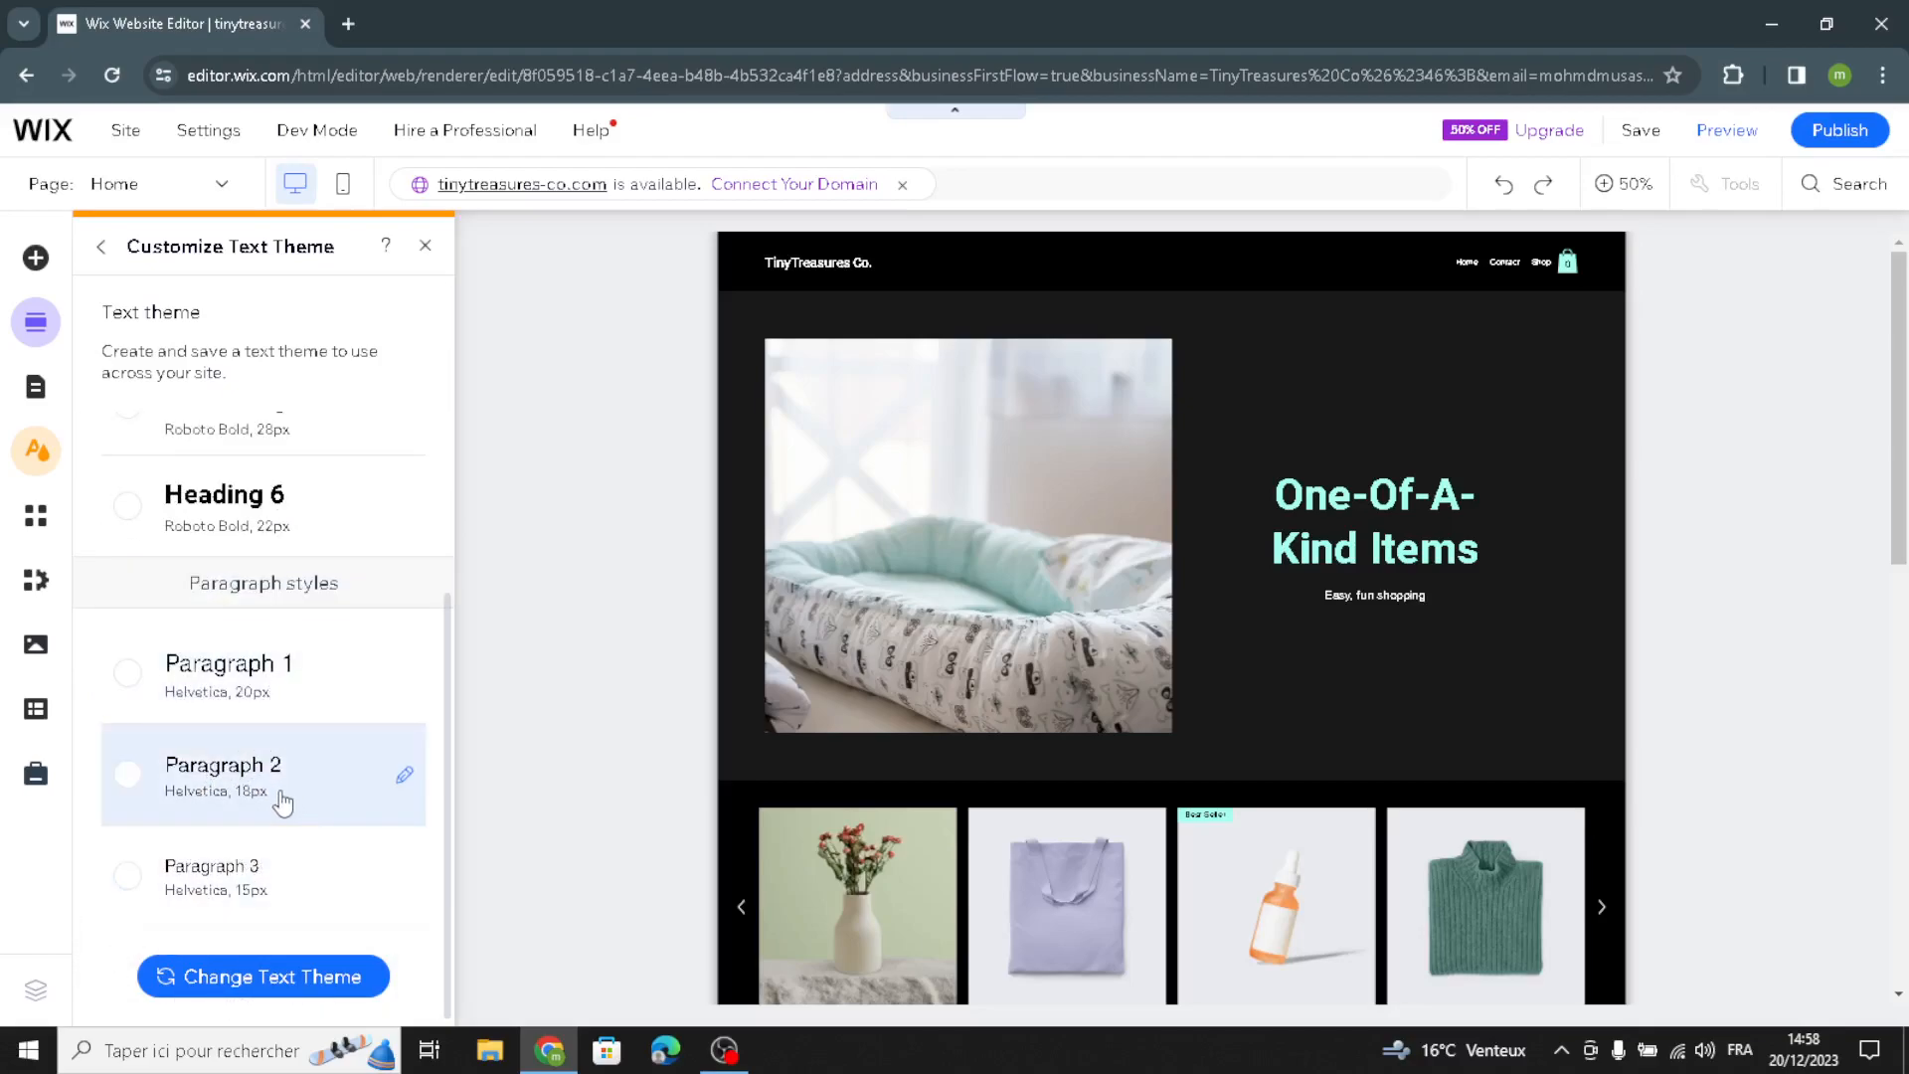
{"action": "left_click", "coordinate": [281, 682]}
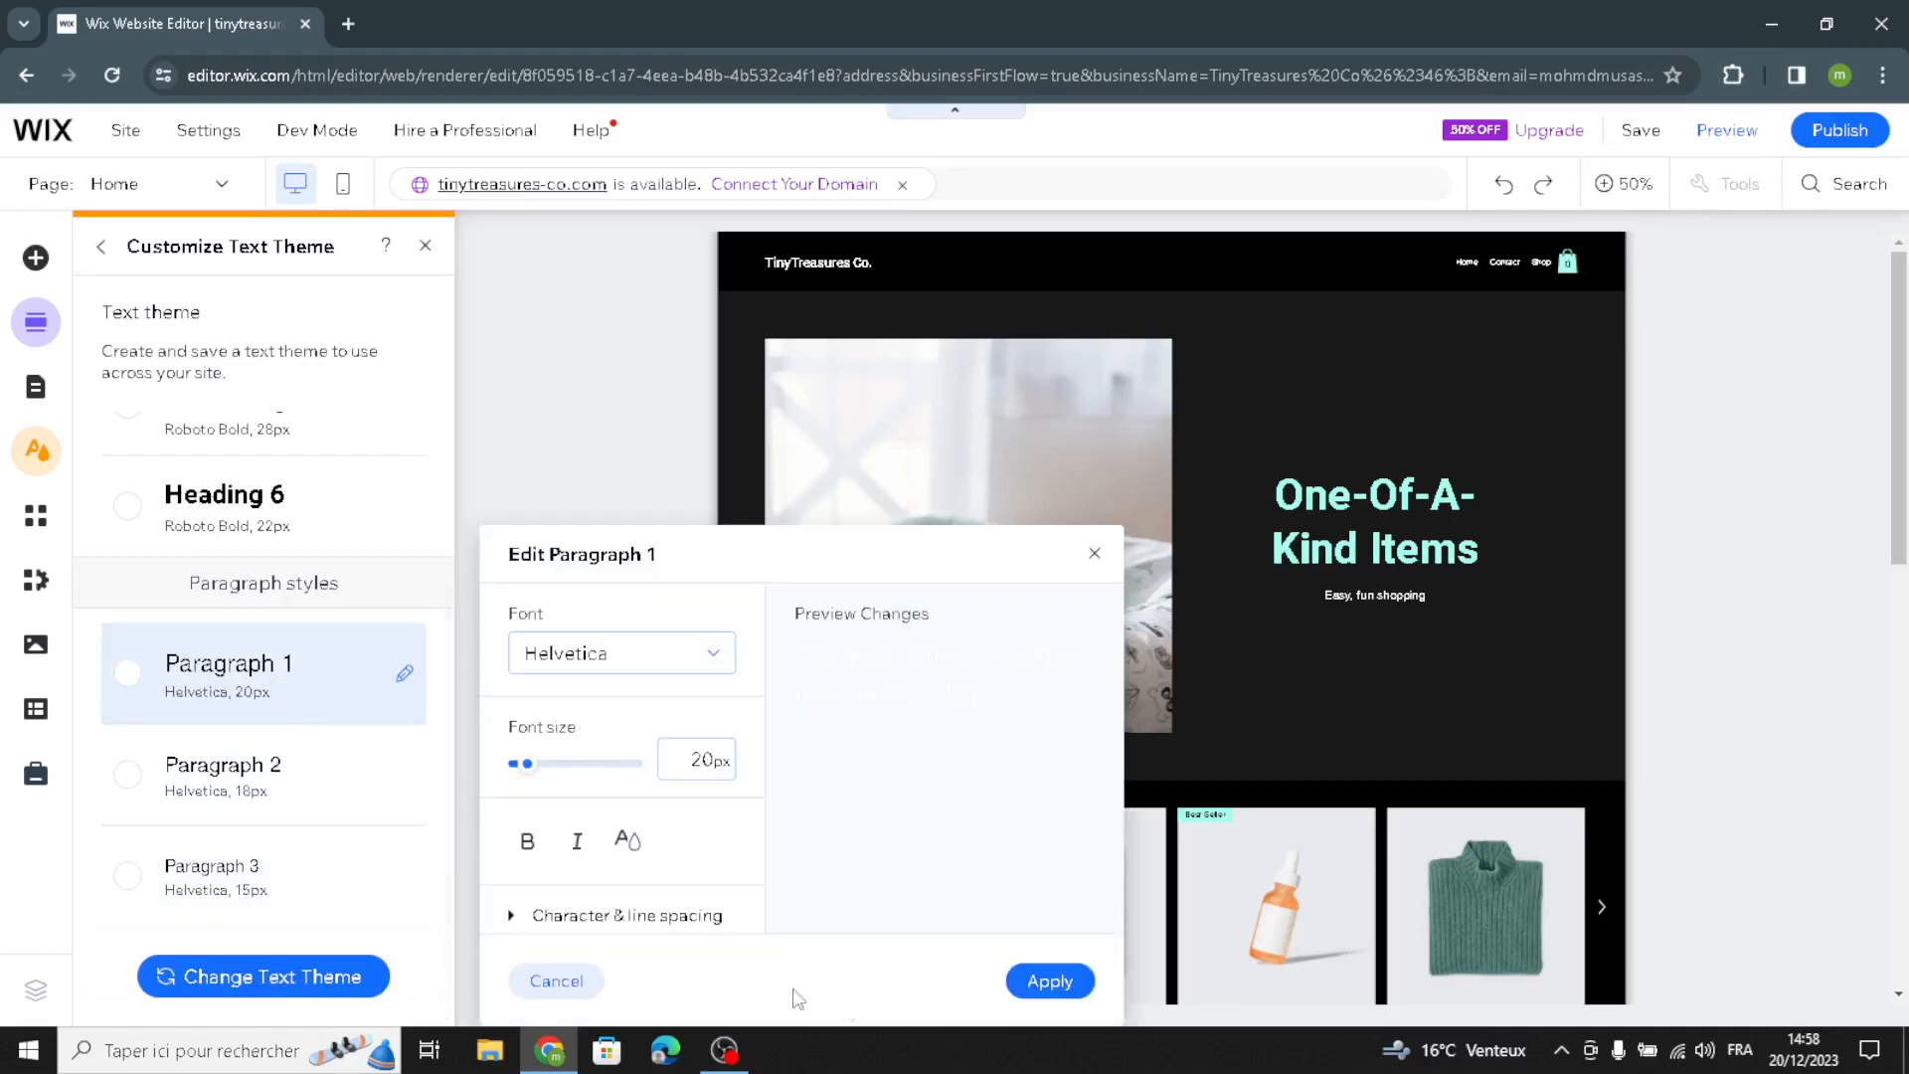
{"action": "left_click", "coordinate": [1074, 984]}
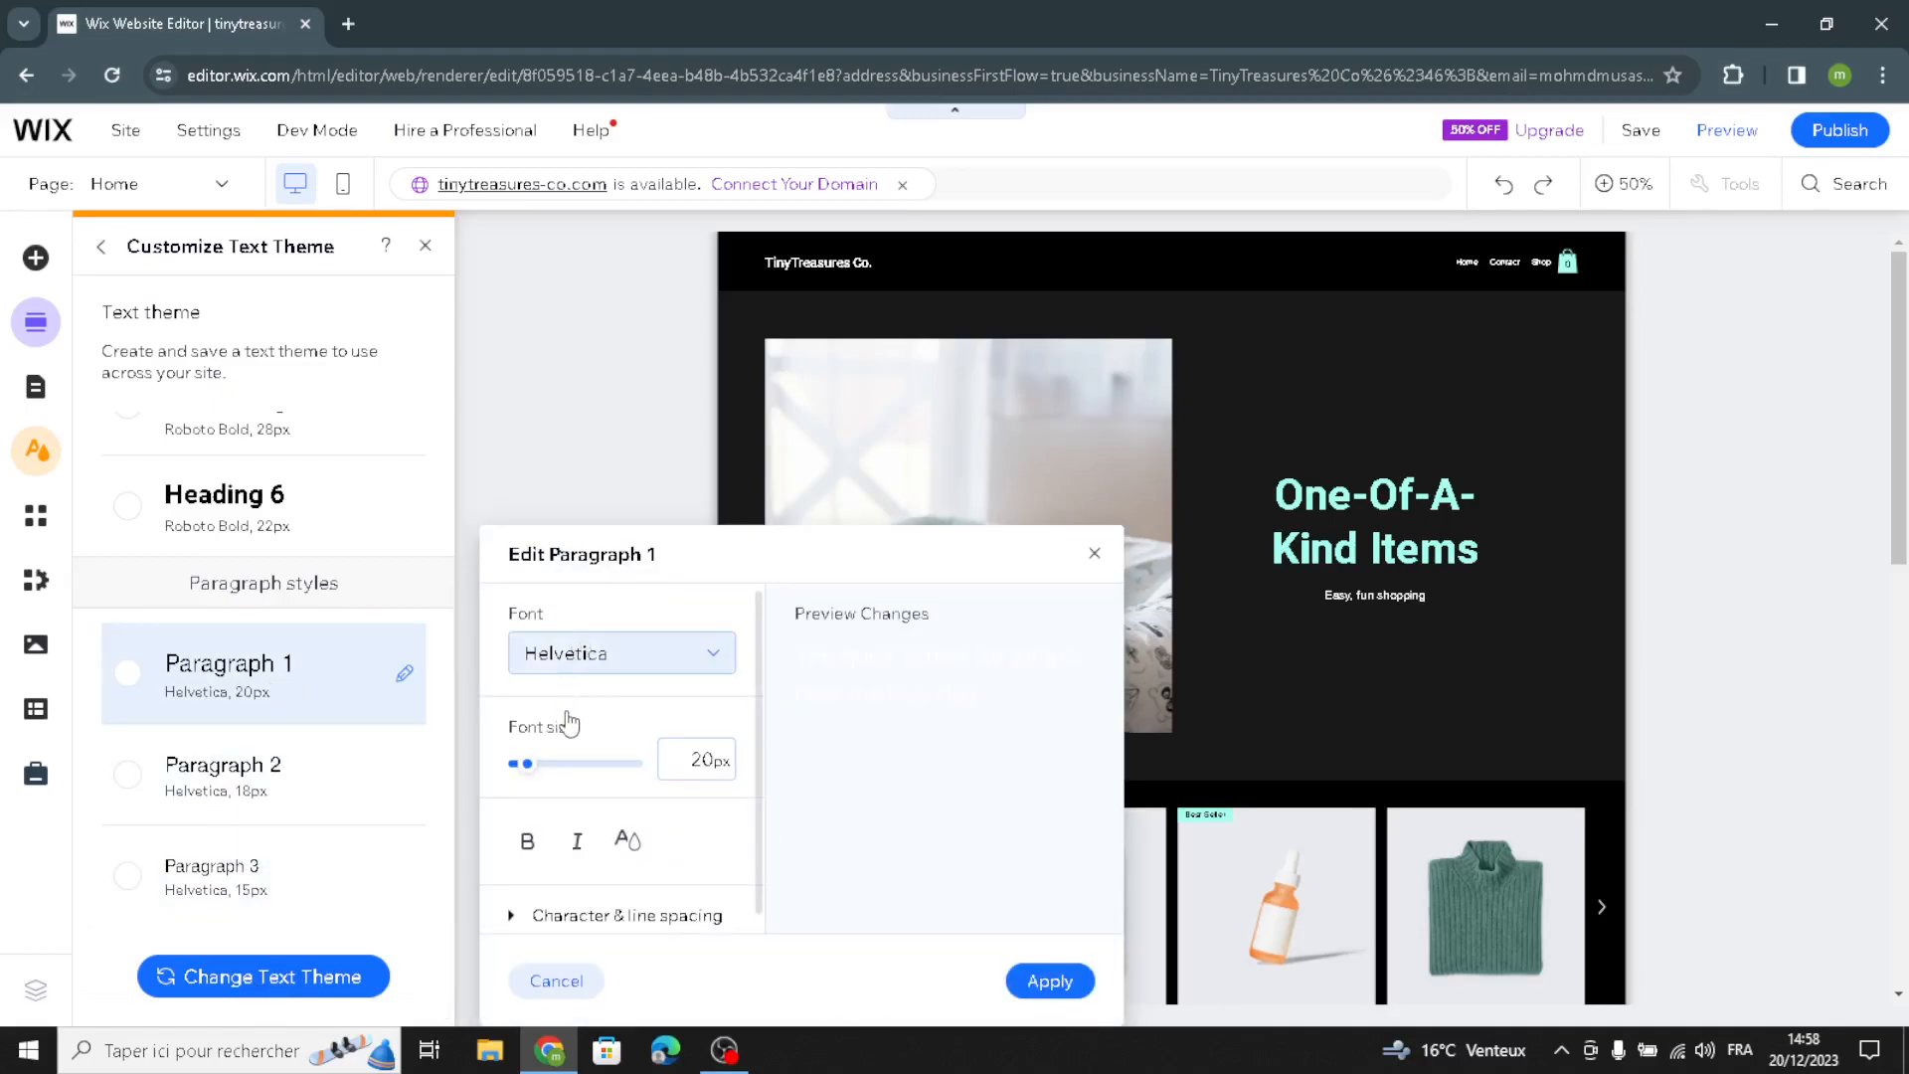
{"action": "left_click", "coordinate": [587, 657]}
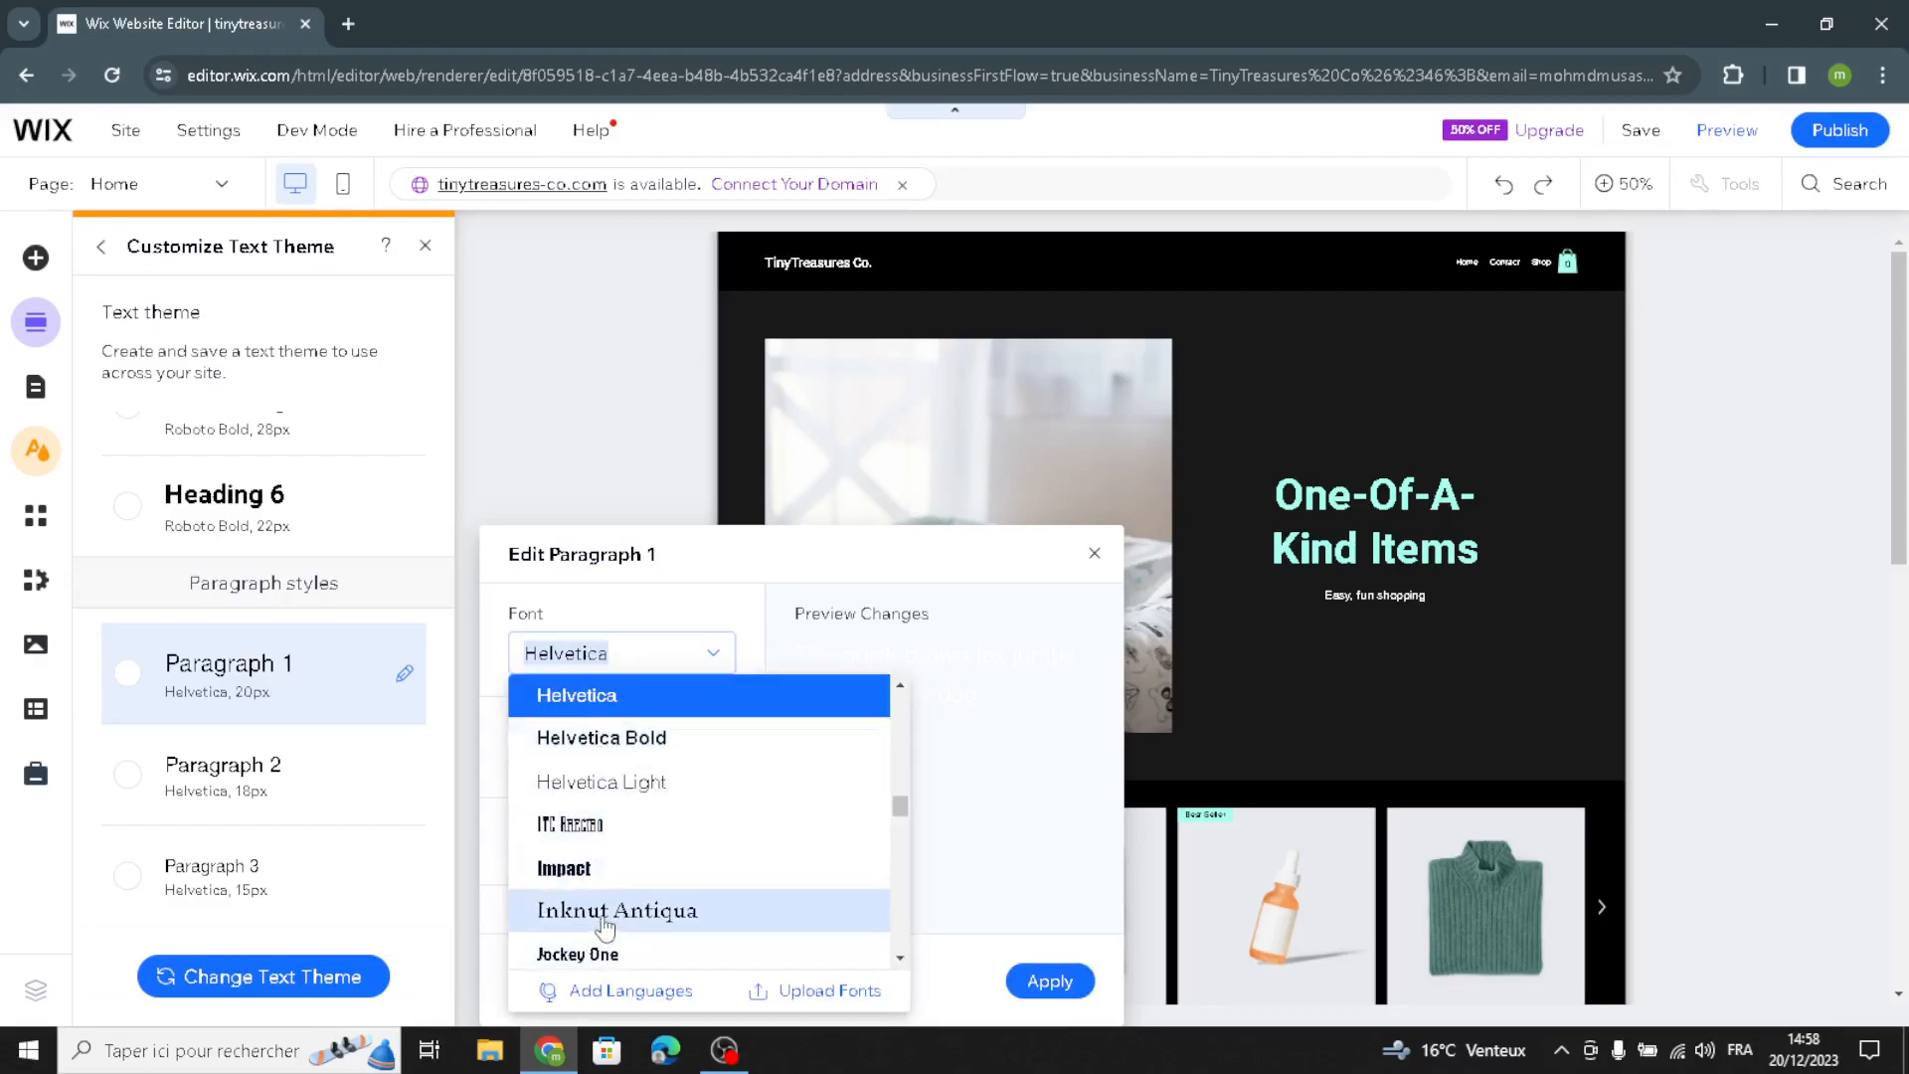
{"action": "left_click", "coordinate": [579, 954]}
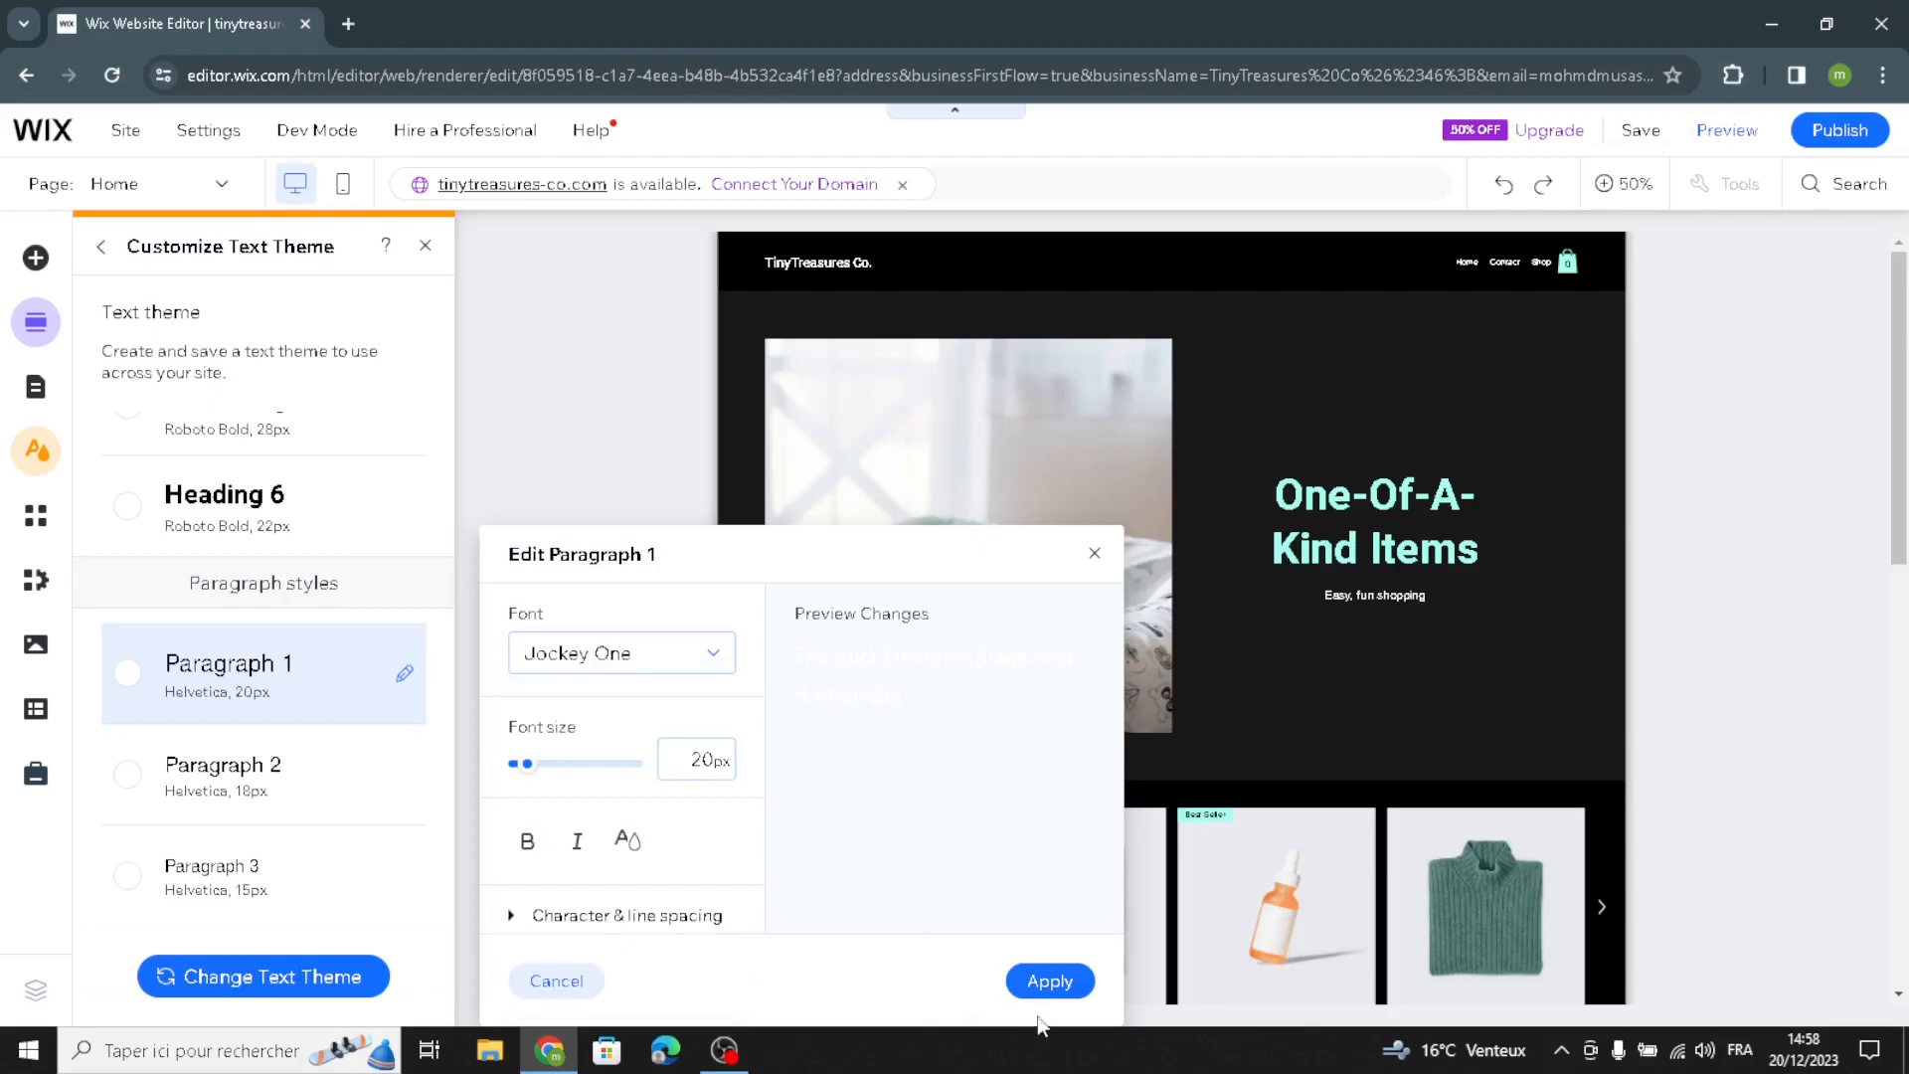
{"action": "left_click", "coordinate": [1008, 987]}
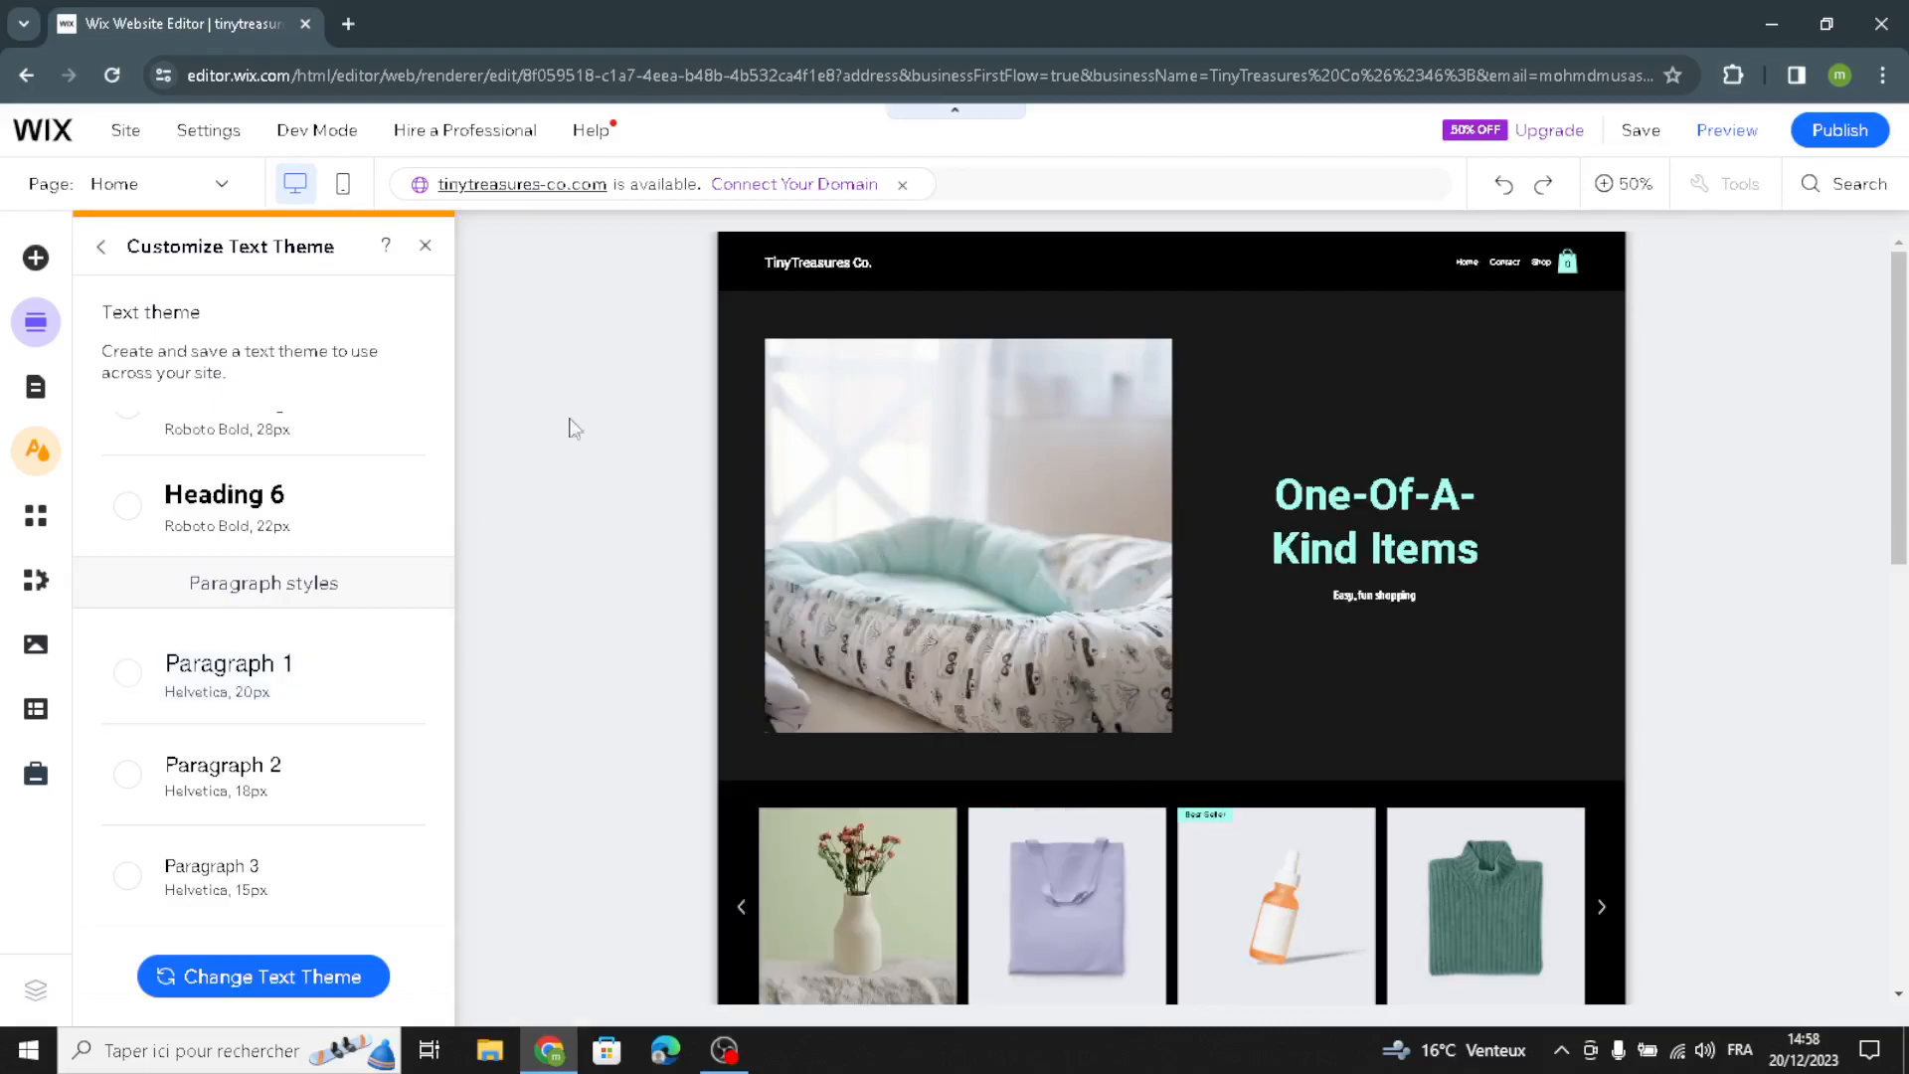
{"action": "left_click", "coordinate": [422, 249]}
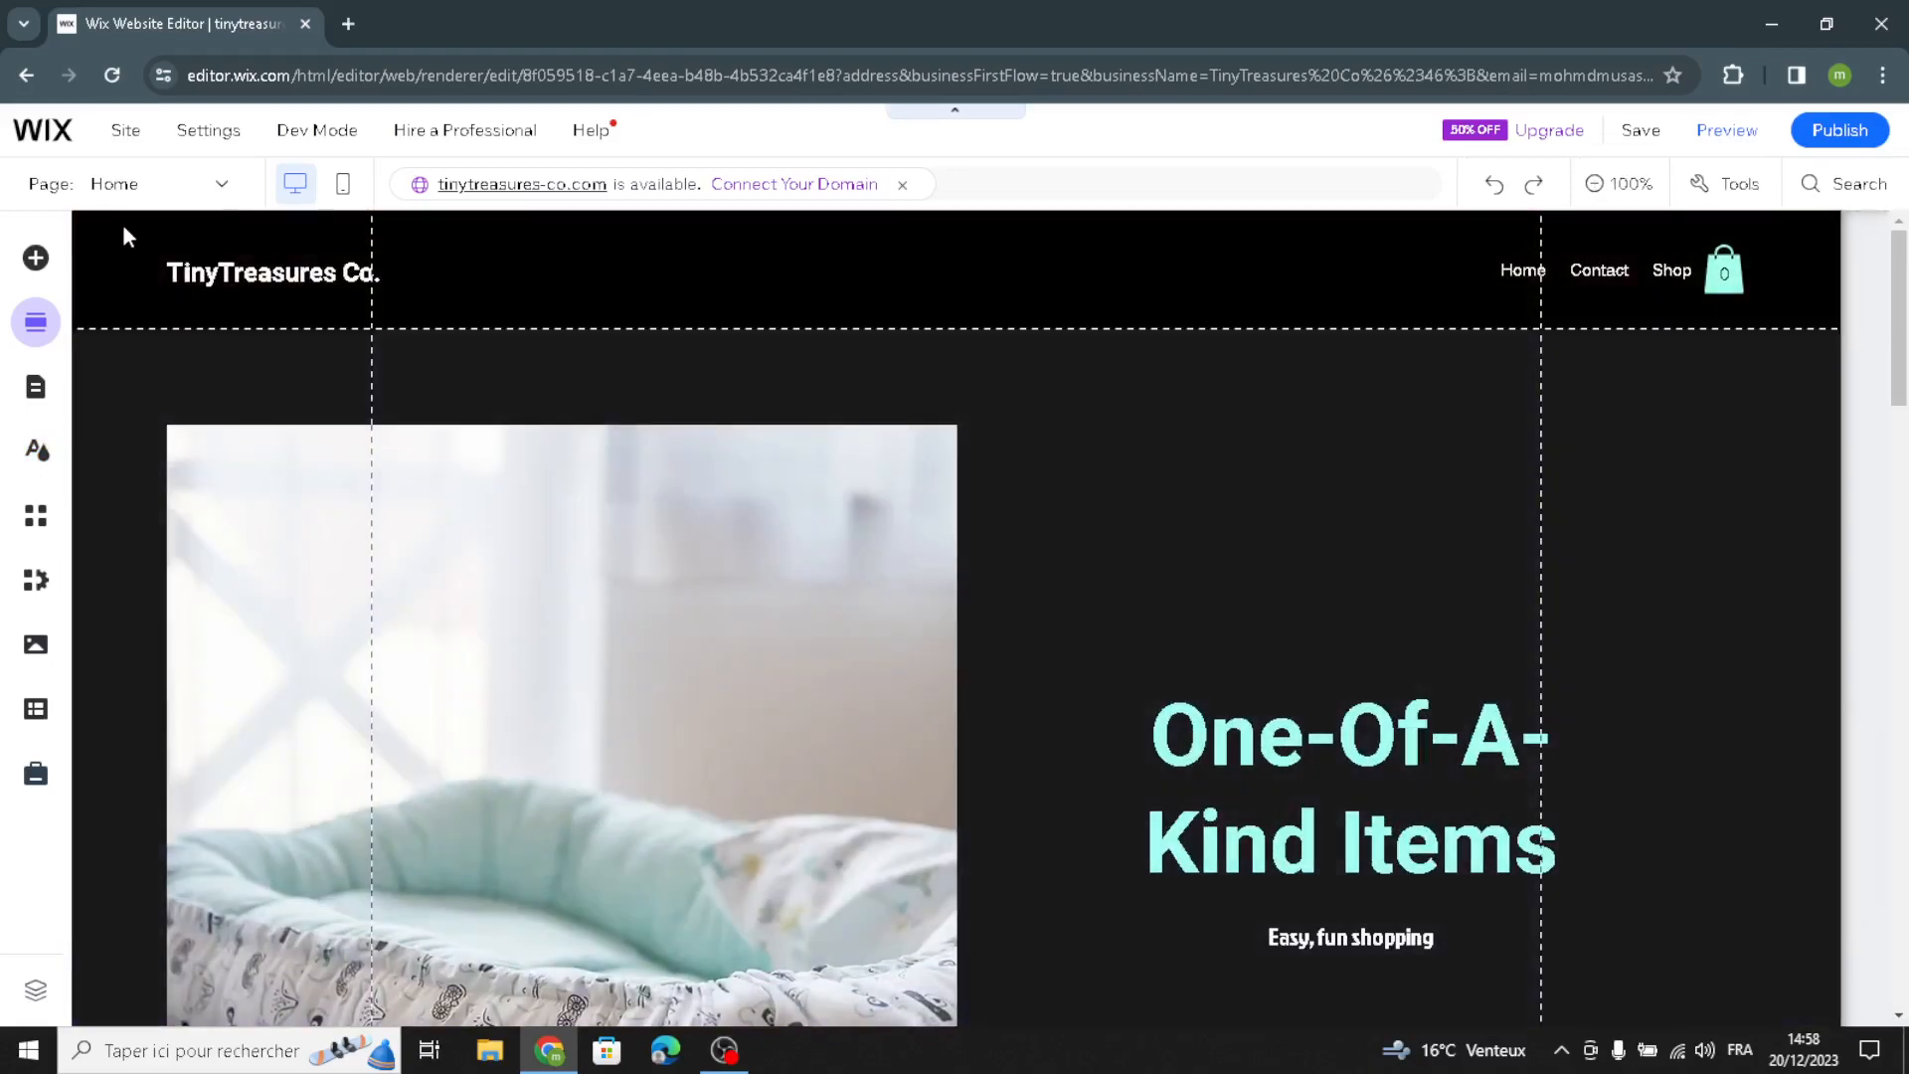
Step: Examine the quick edit options for the site header and the Welcome section
{"action": "left_click", "coordinate": [177, 250]}
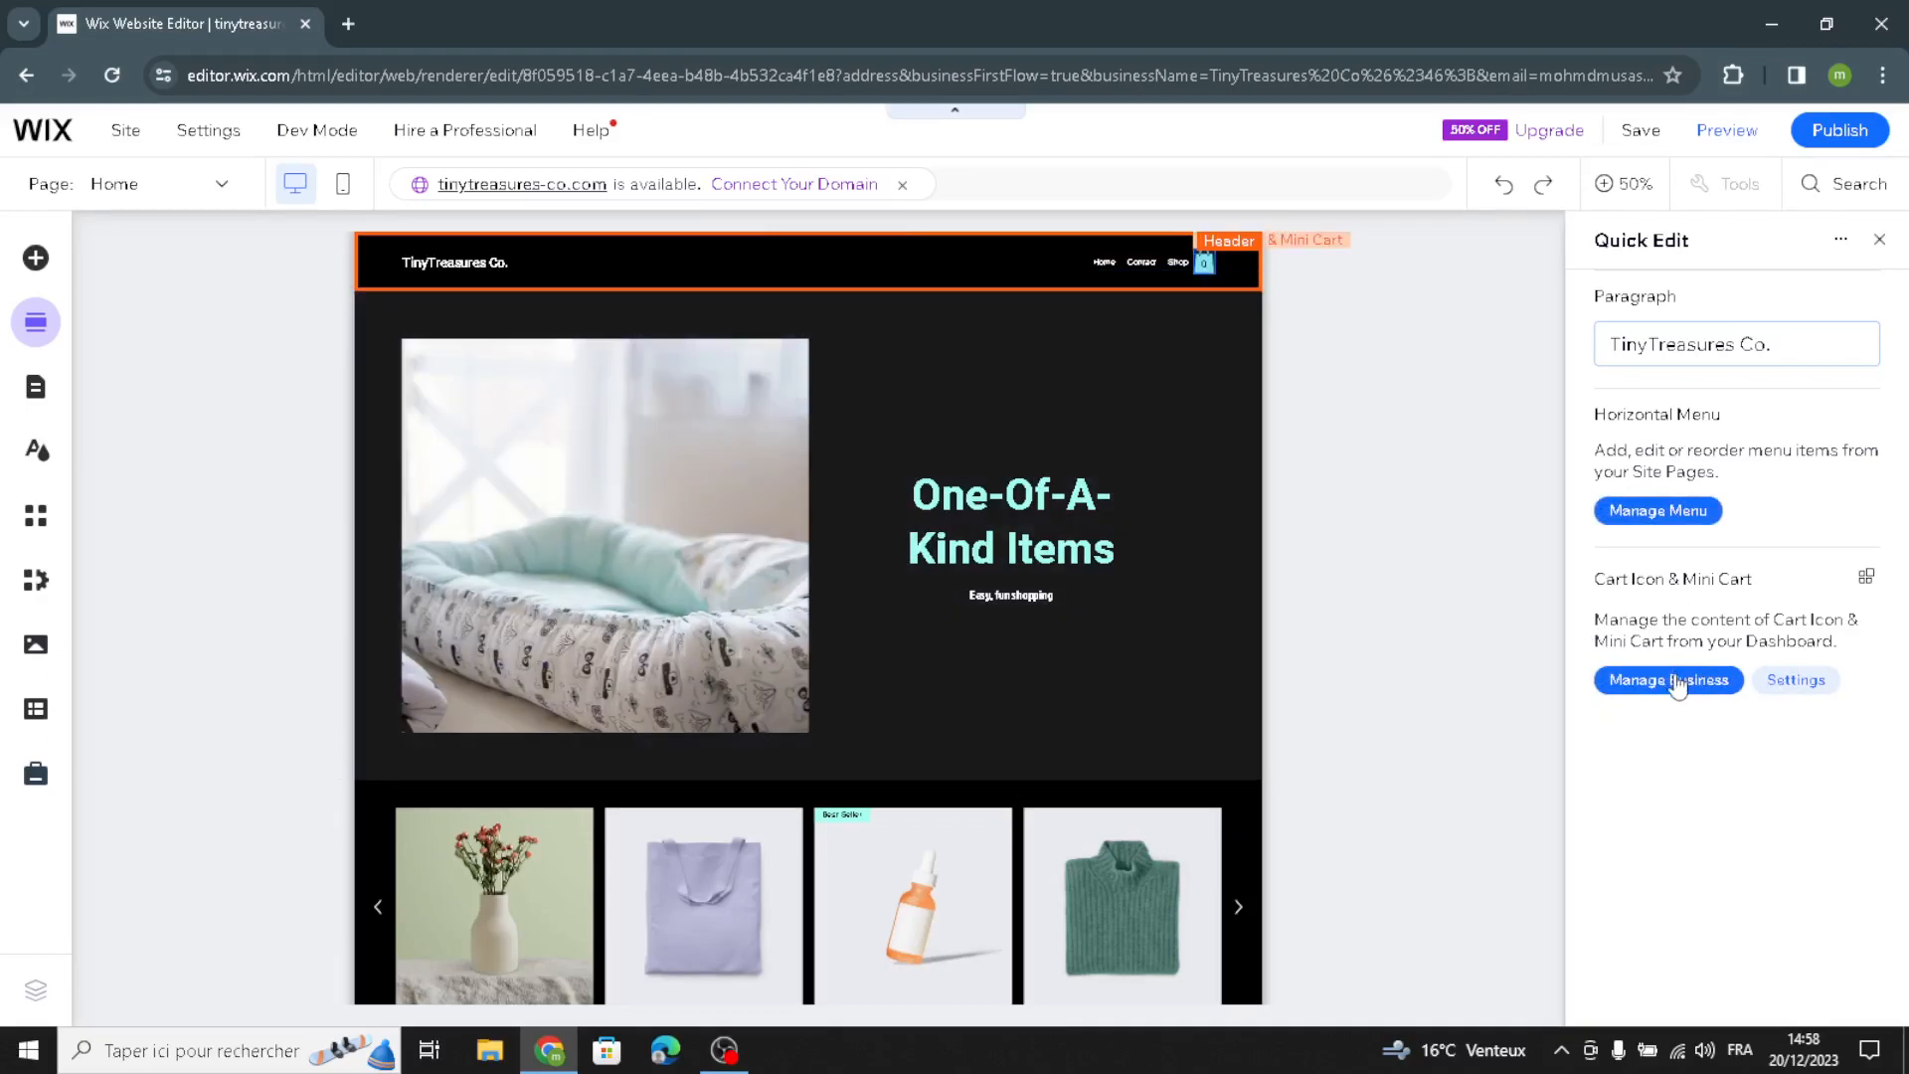
{"action": "left_click", "coordinate": [1014, 431]}
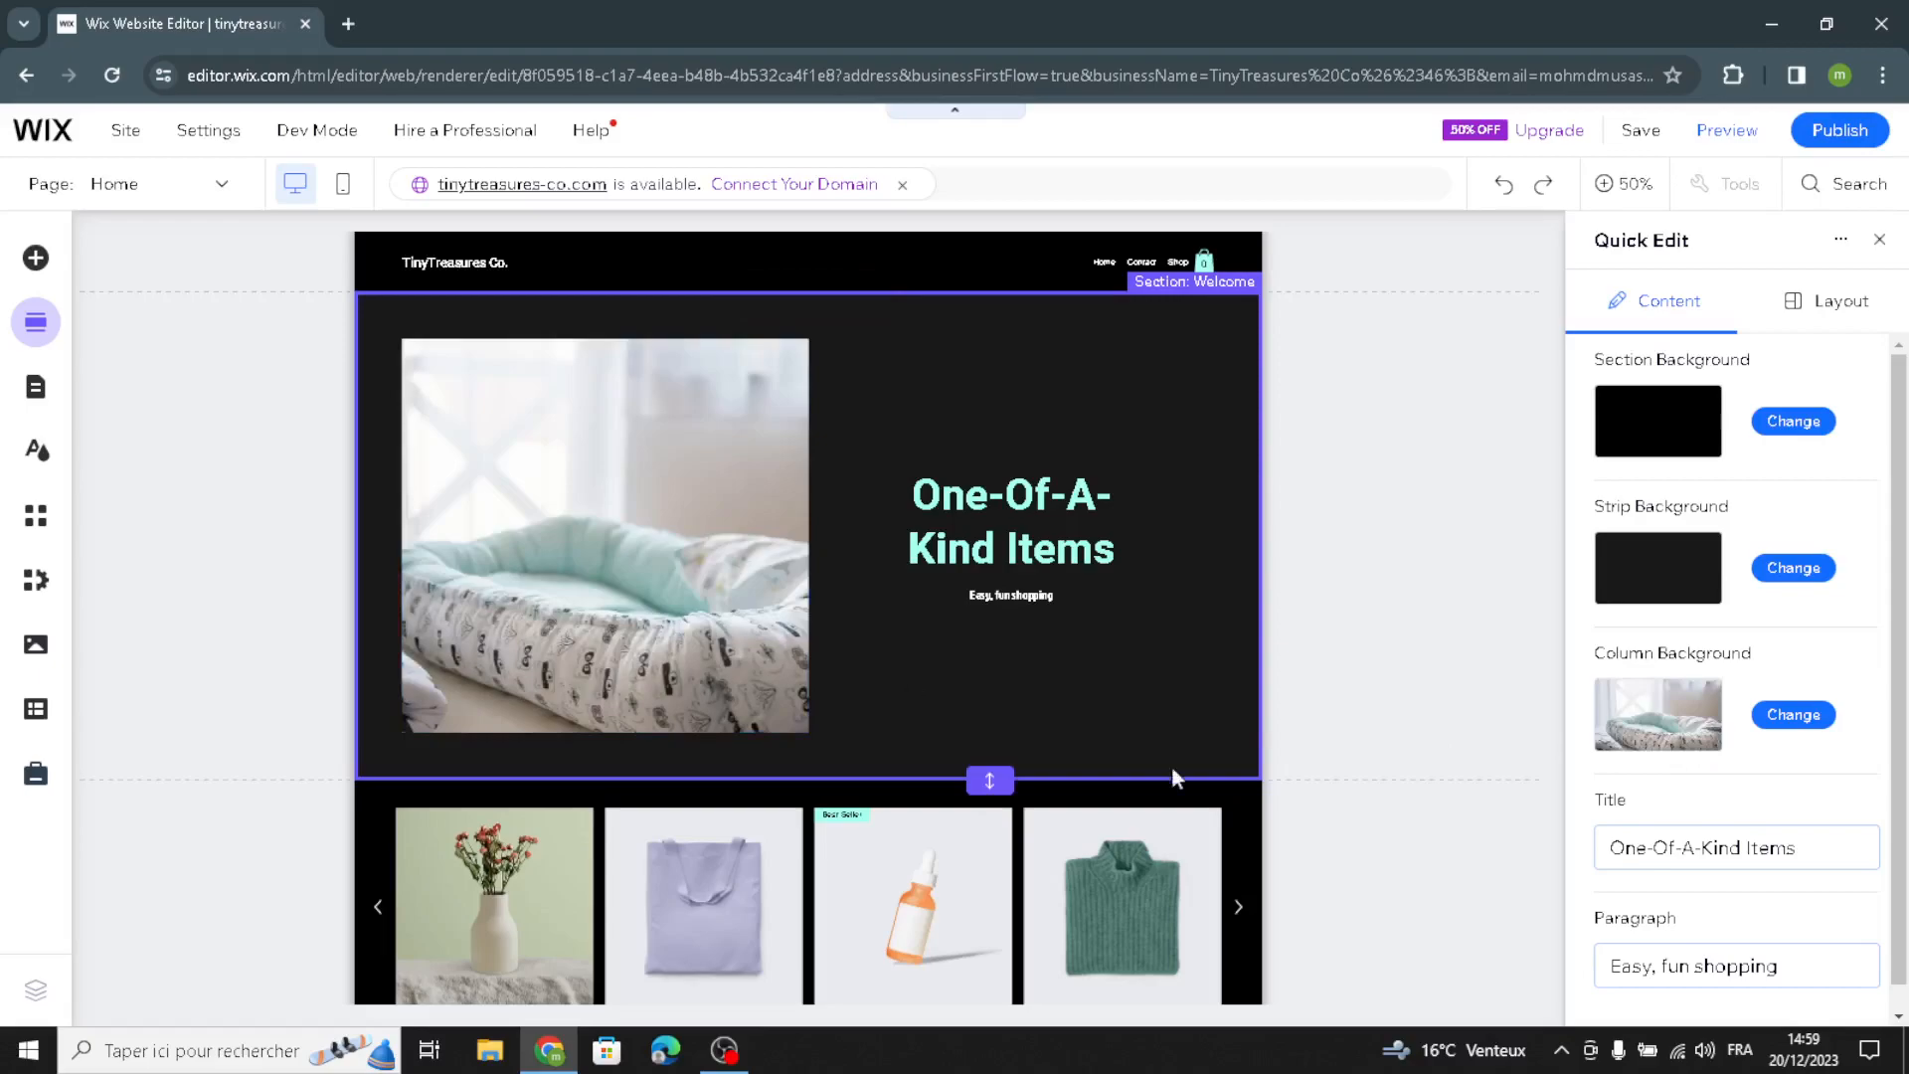
{"action": "scroll", "coordinate": [1743, 810], "scroll_direction": "down", "scroll_amount": 1}
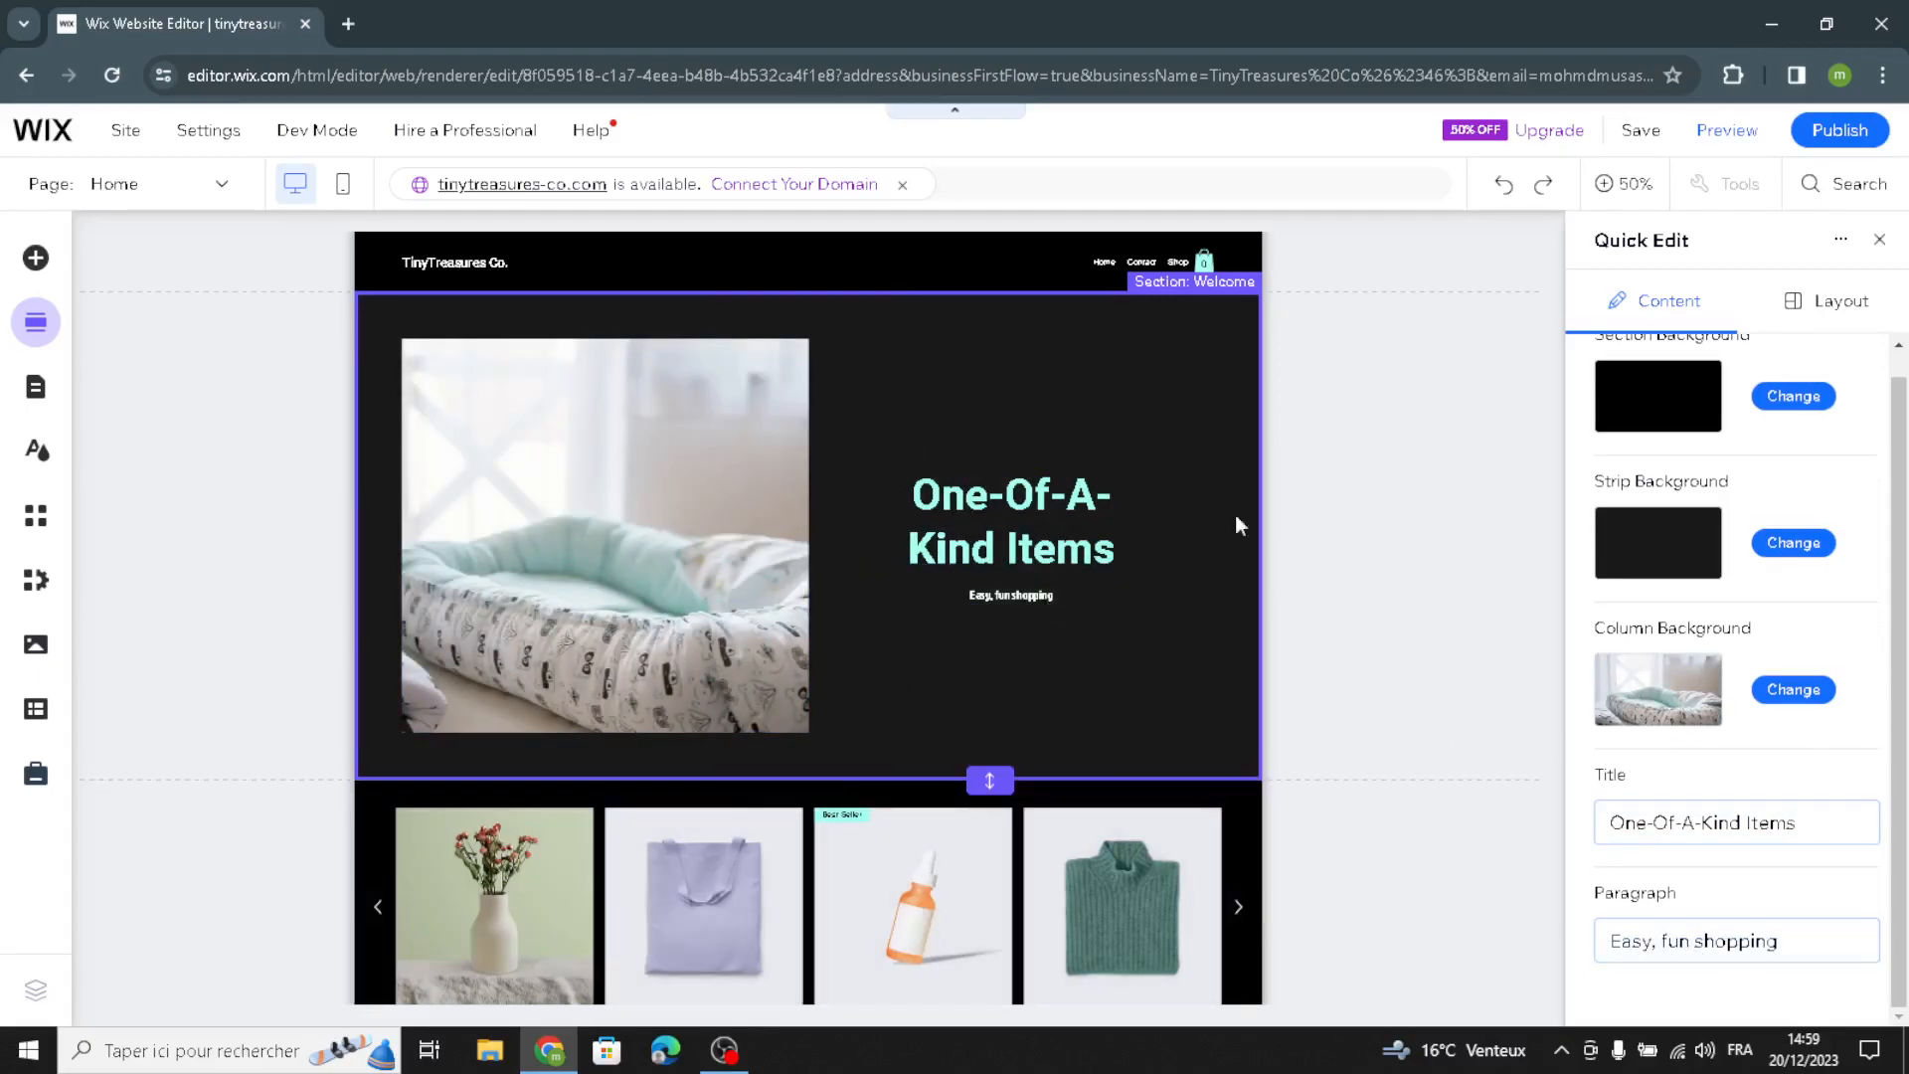
{"action": "left_click", "coordinate": [1880, 240]}
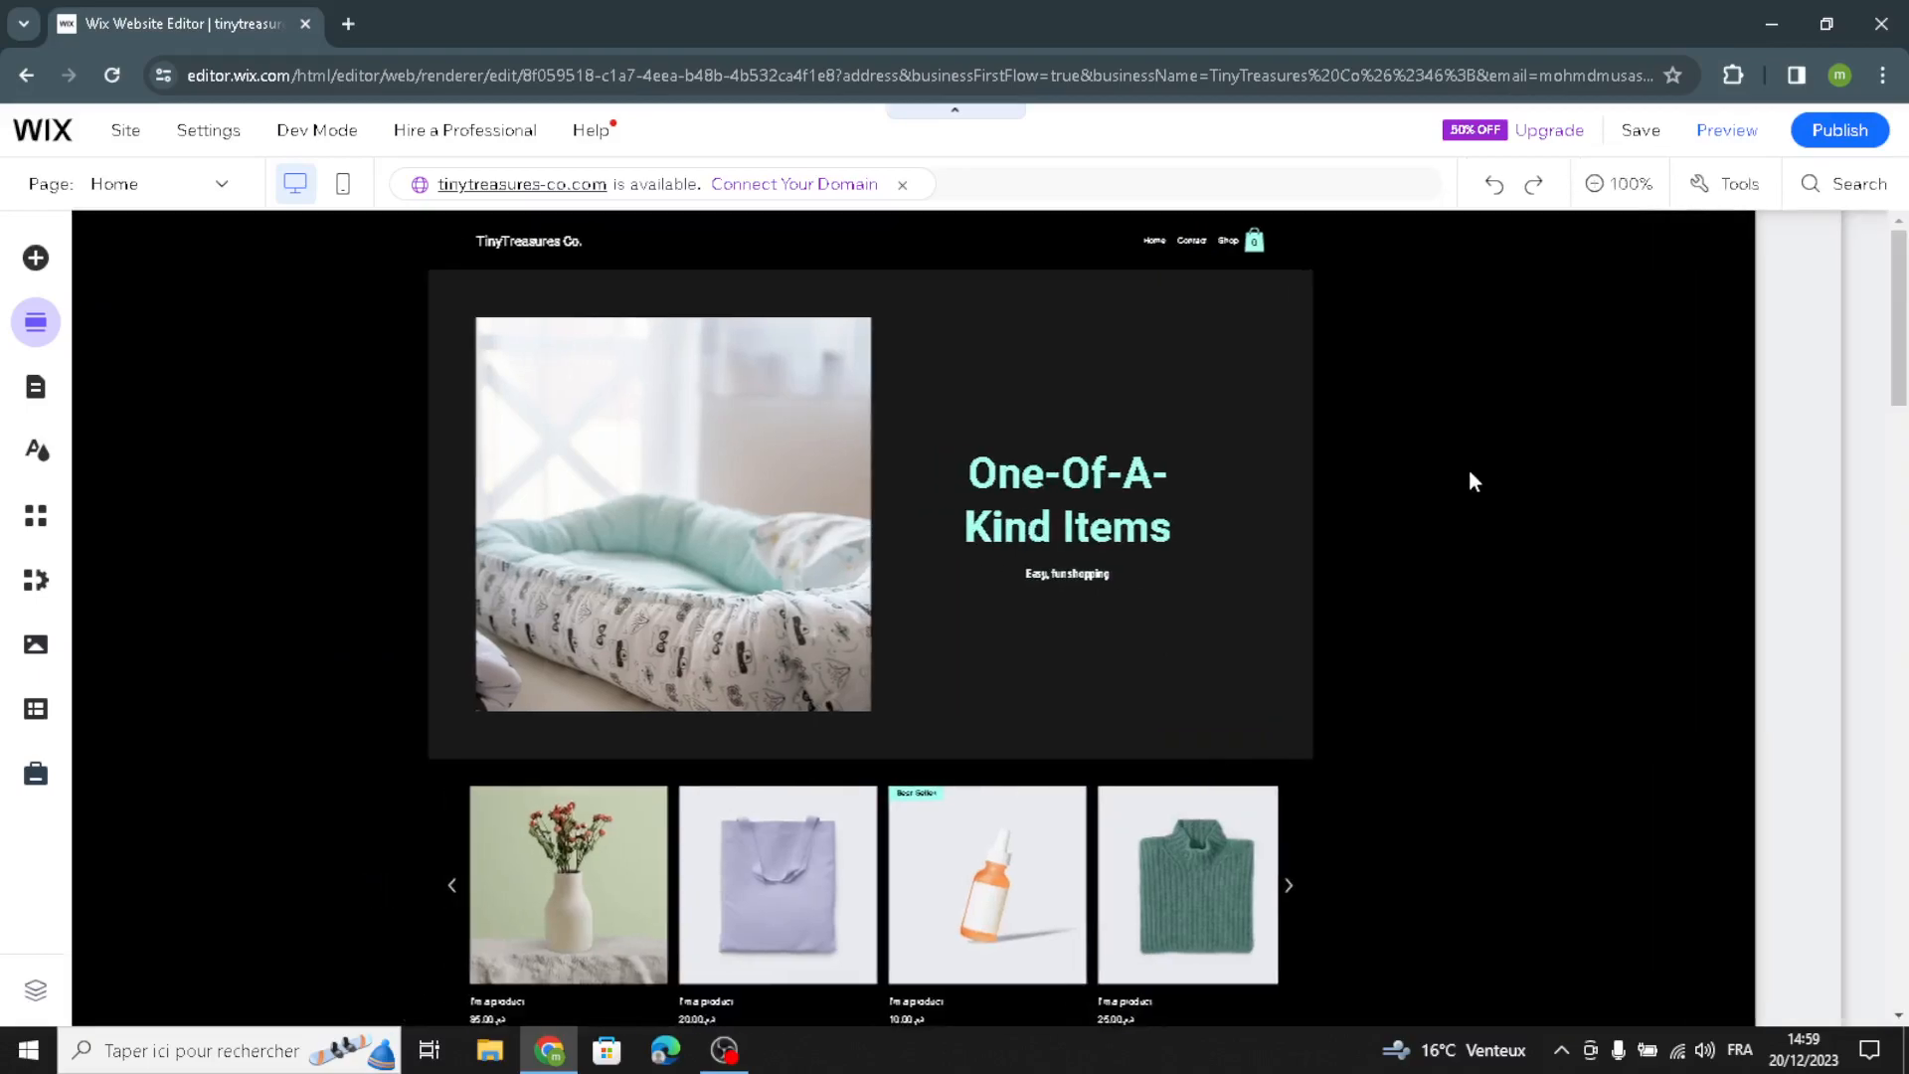
Step: Replace the "Easy, fun shopping" paragraph with AI-generated text using the suggested Welcome section prompt for TinyTreasures Co
{"action": "left_click", "coordinate": [1285, 593]}
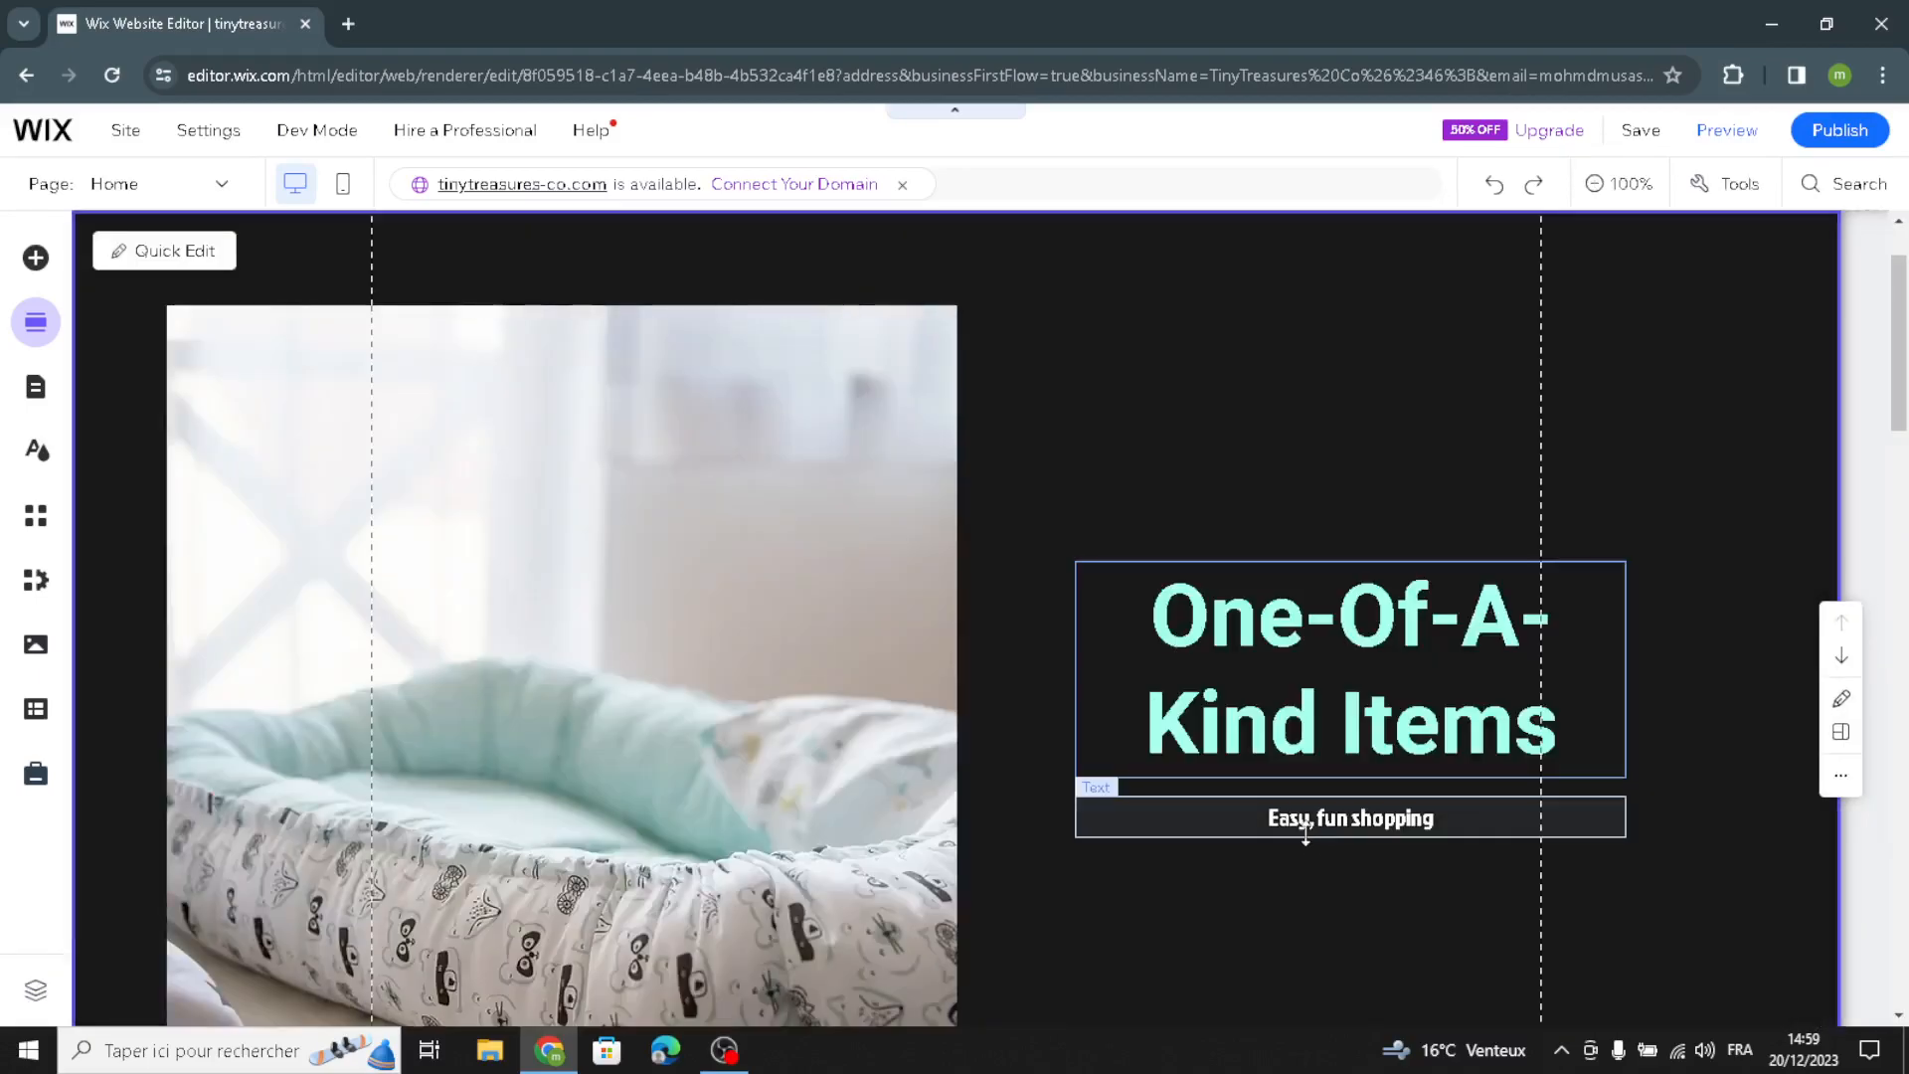
{"action": "left_click", "coordinate": [1303, 835]}
{"action": "left_click", "coordinate": [1263, 757]}
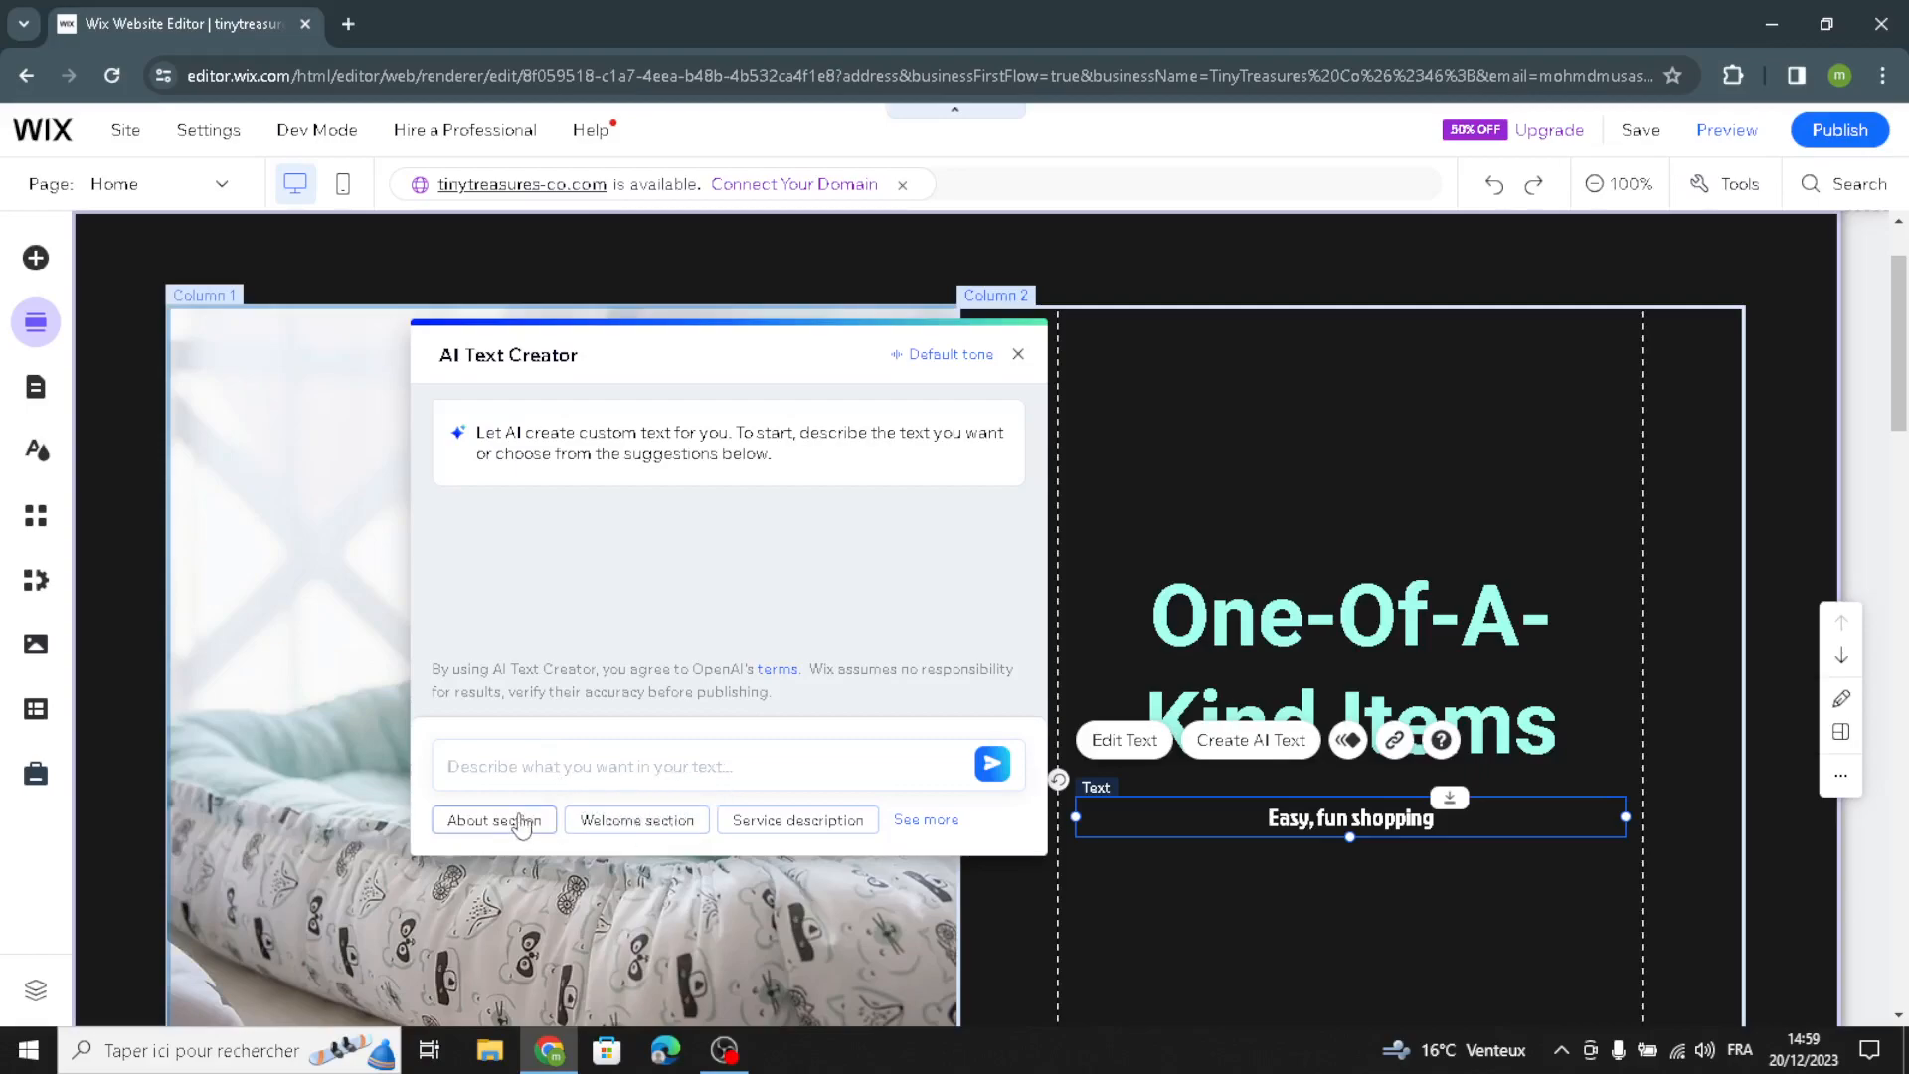
{"action": "left_click", "coordinate": [602, 822]}
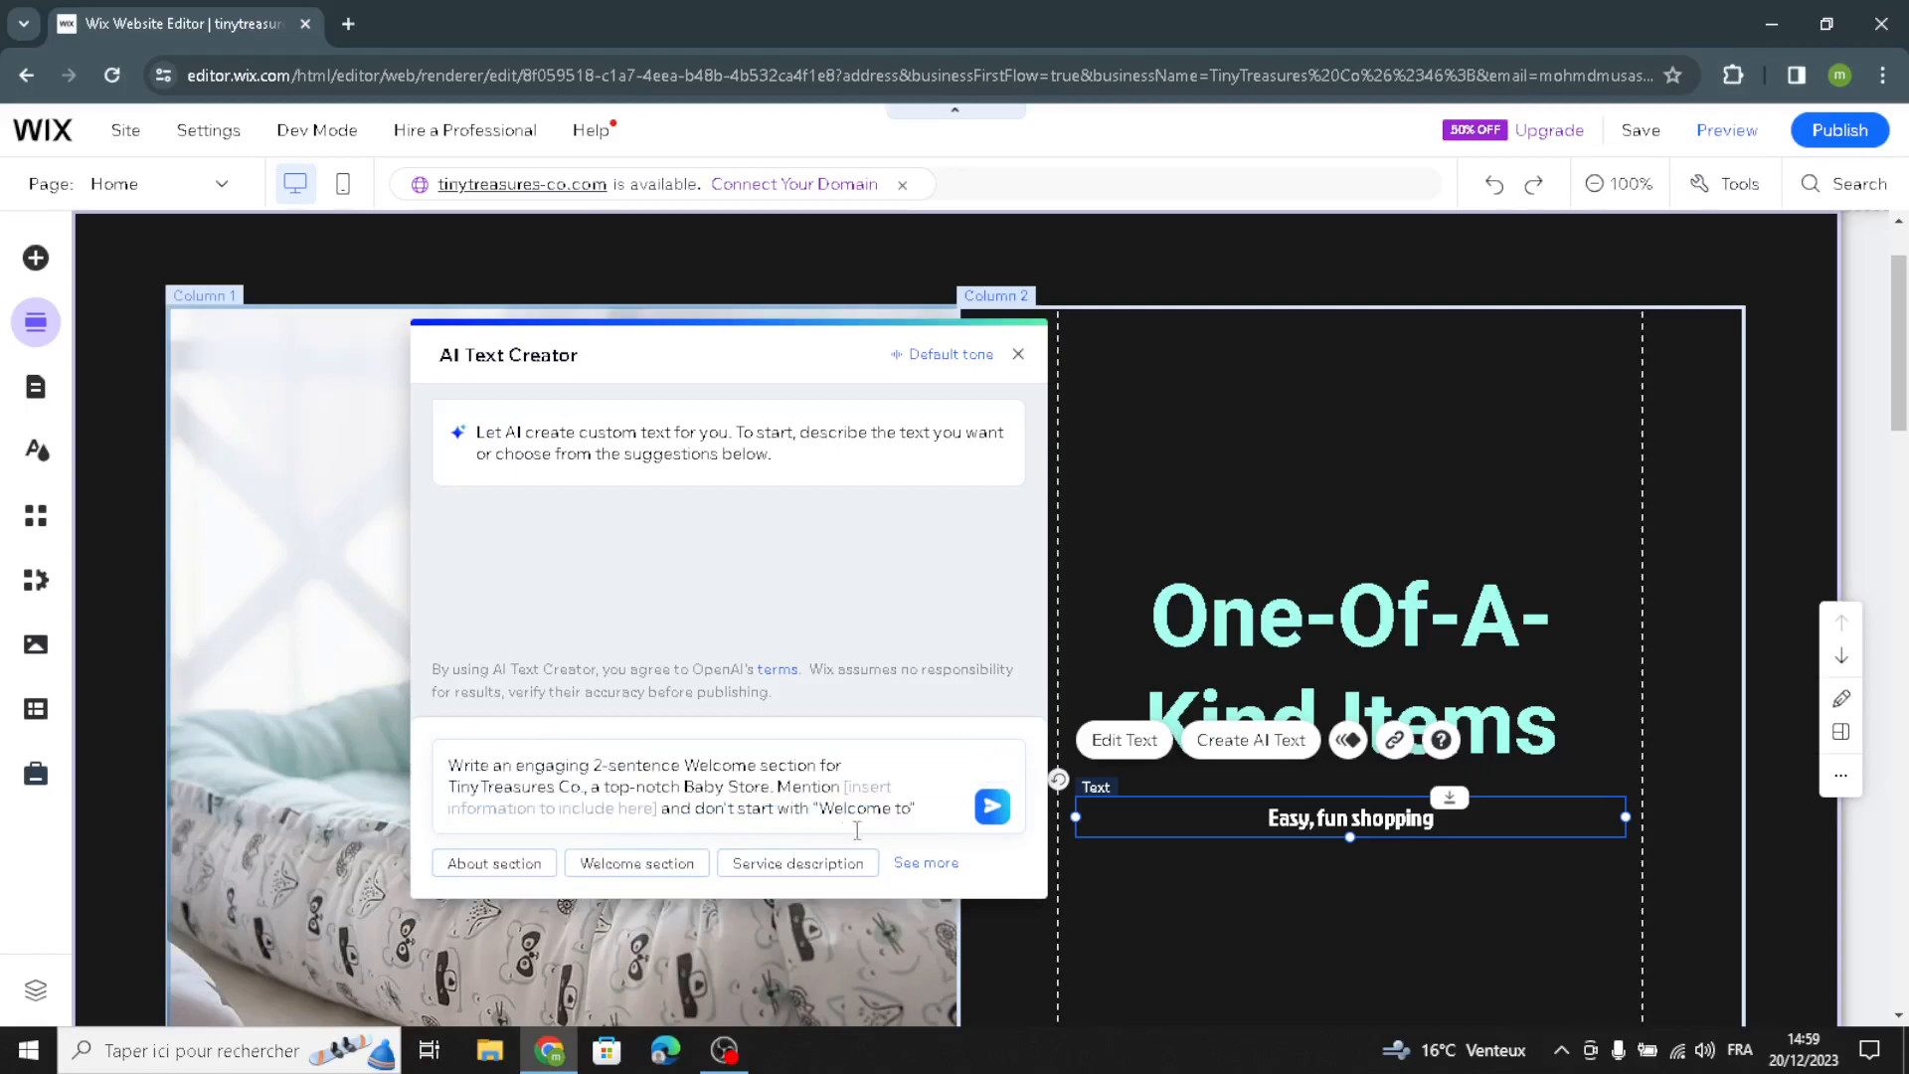
{"action": "left_click", "coordinate": [991, 809]}
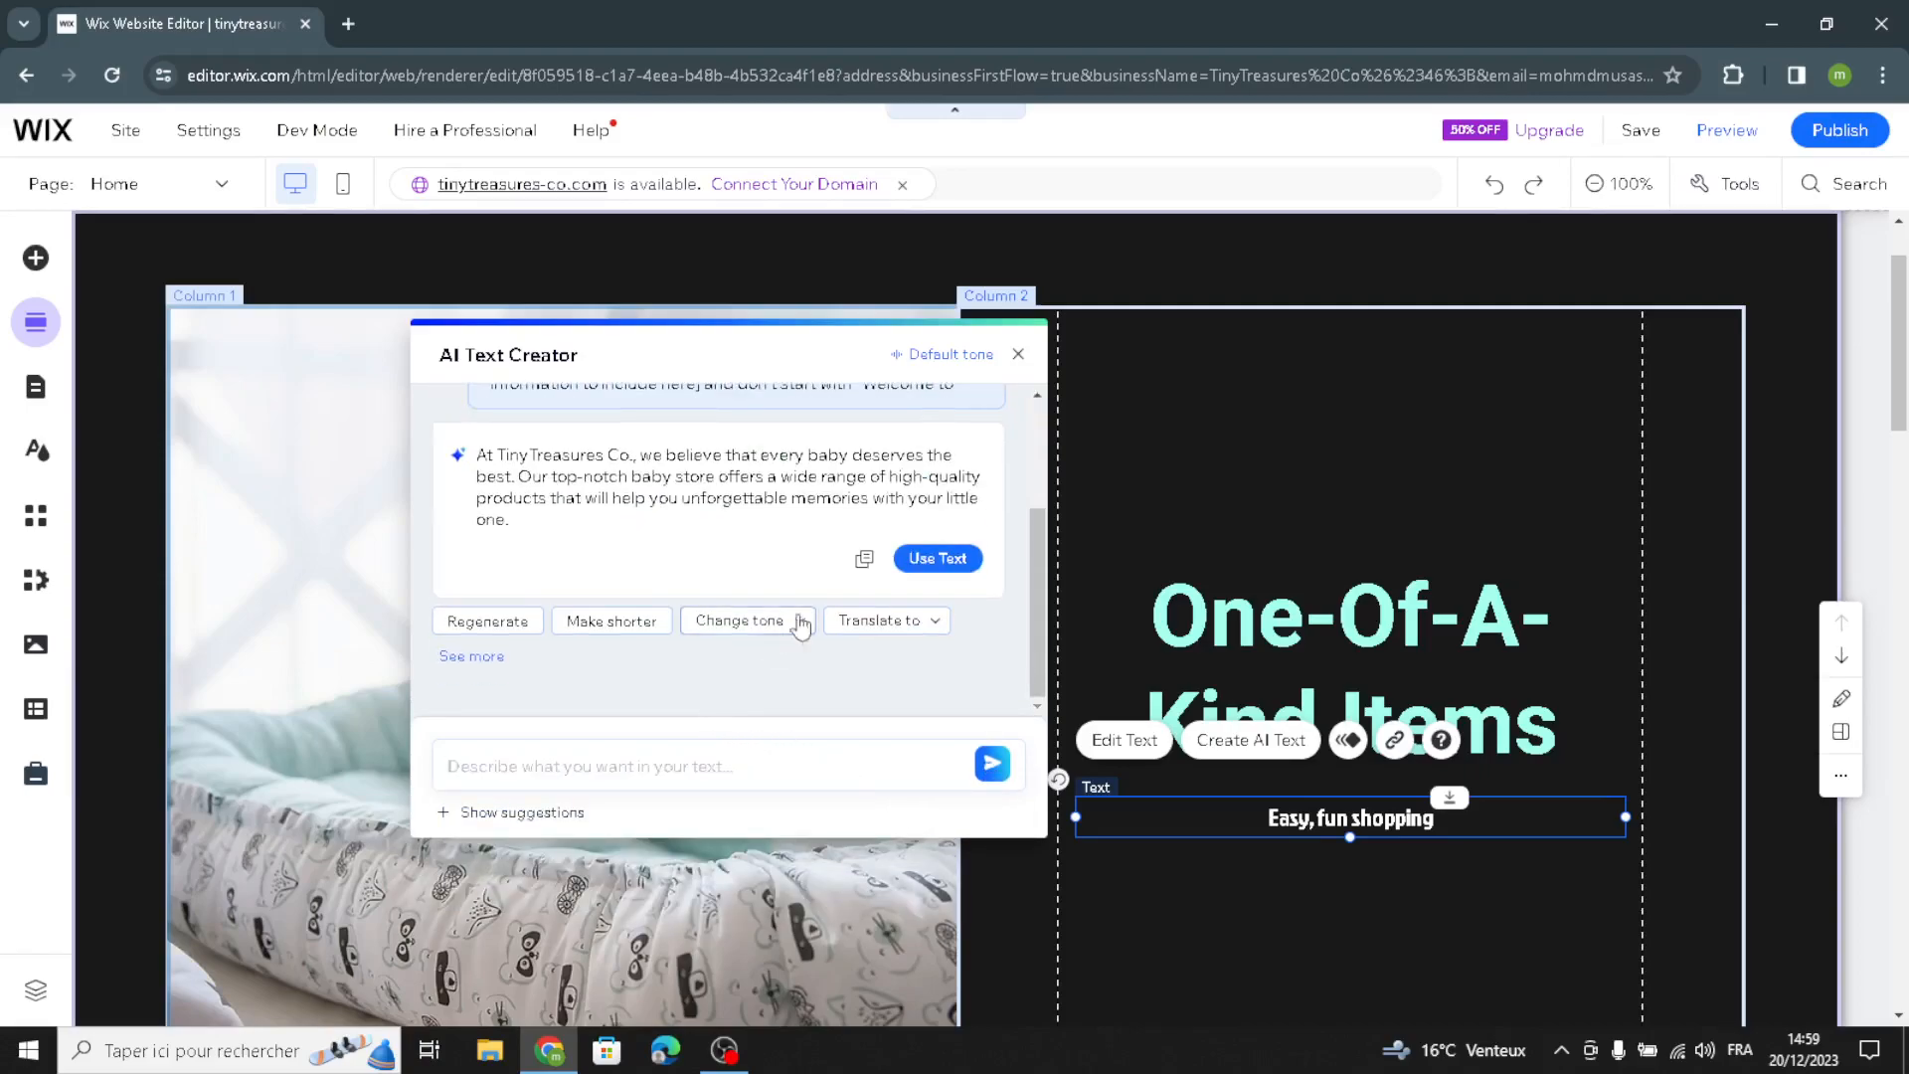
{"action": "left_click", "coordinate": [914, 575]}
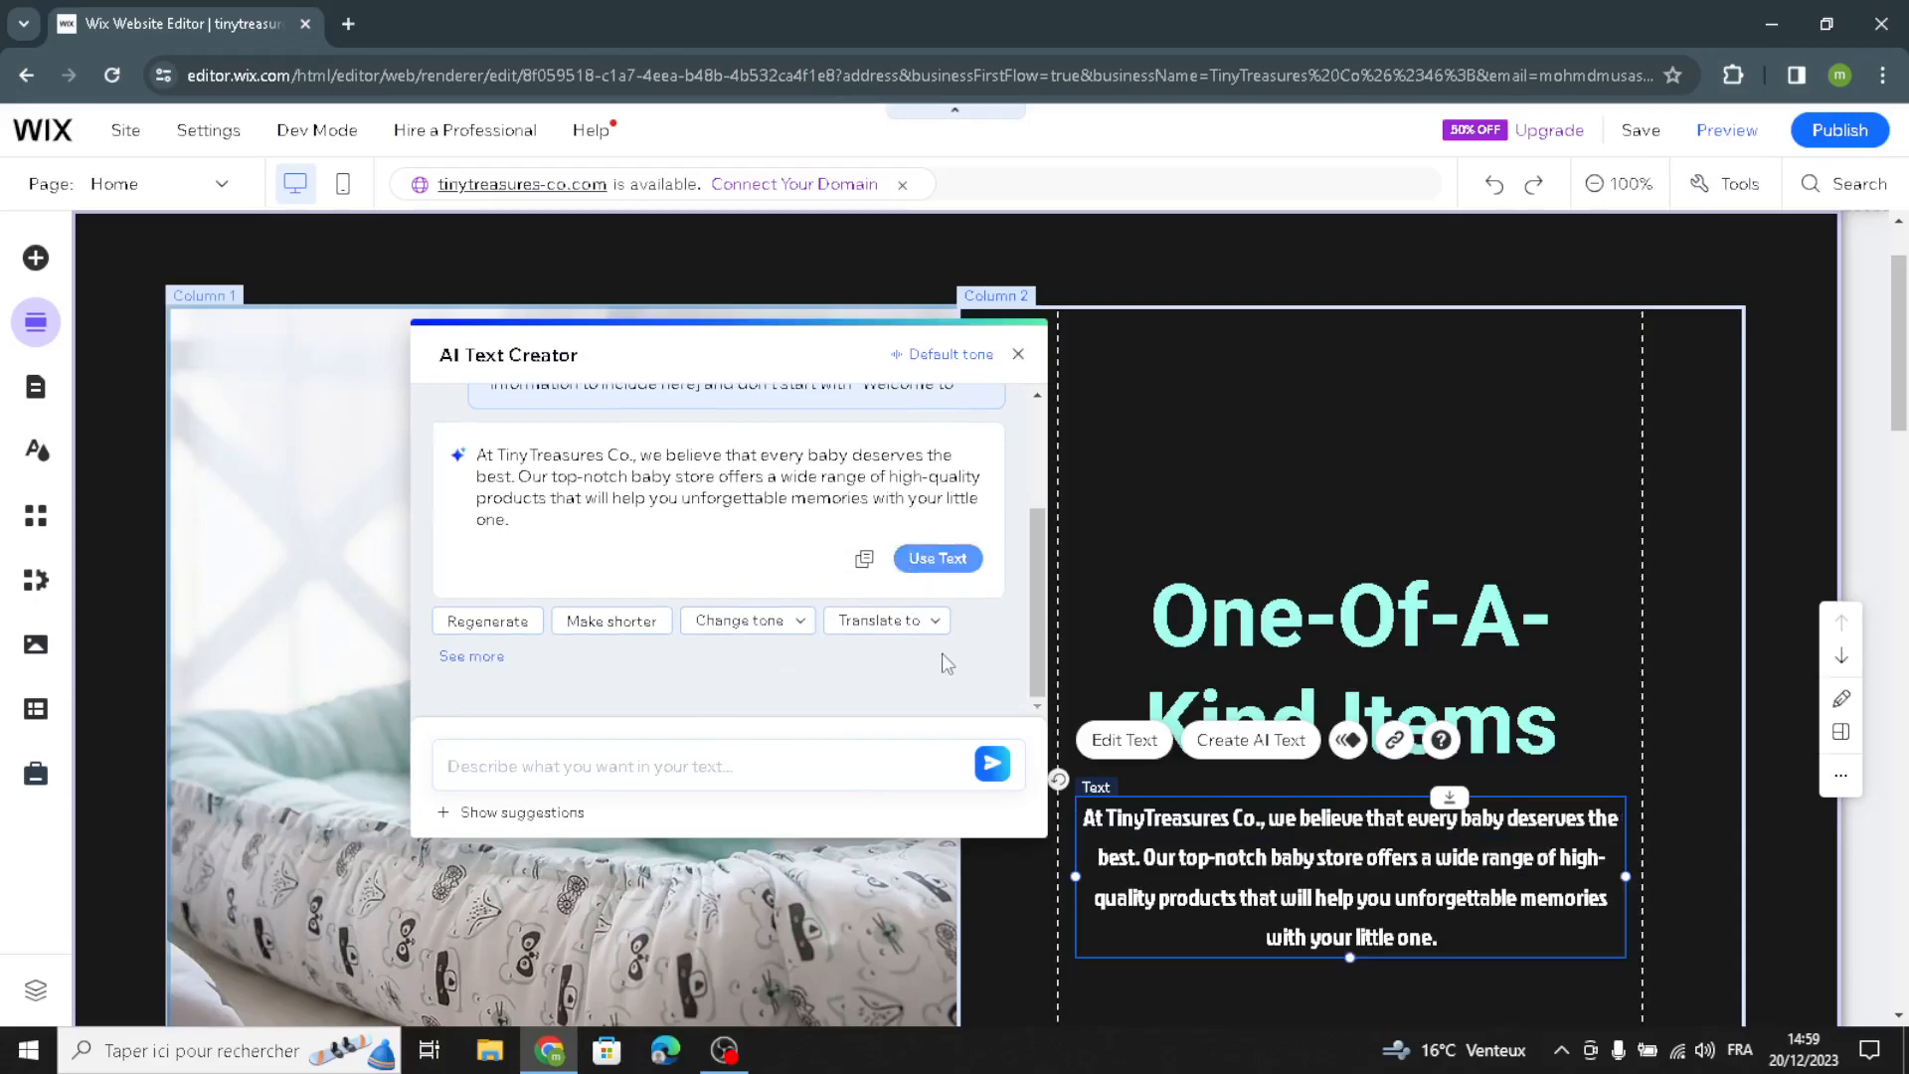
{"action": "left_click", "coordinate": [1016, 356]}
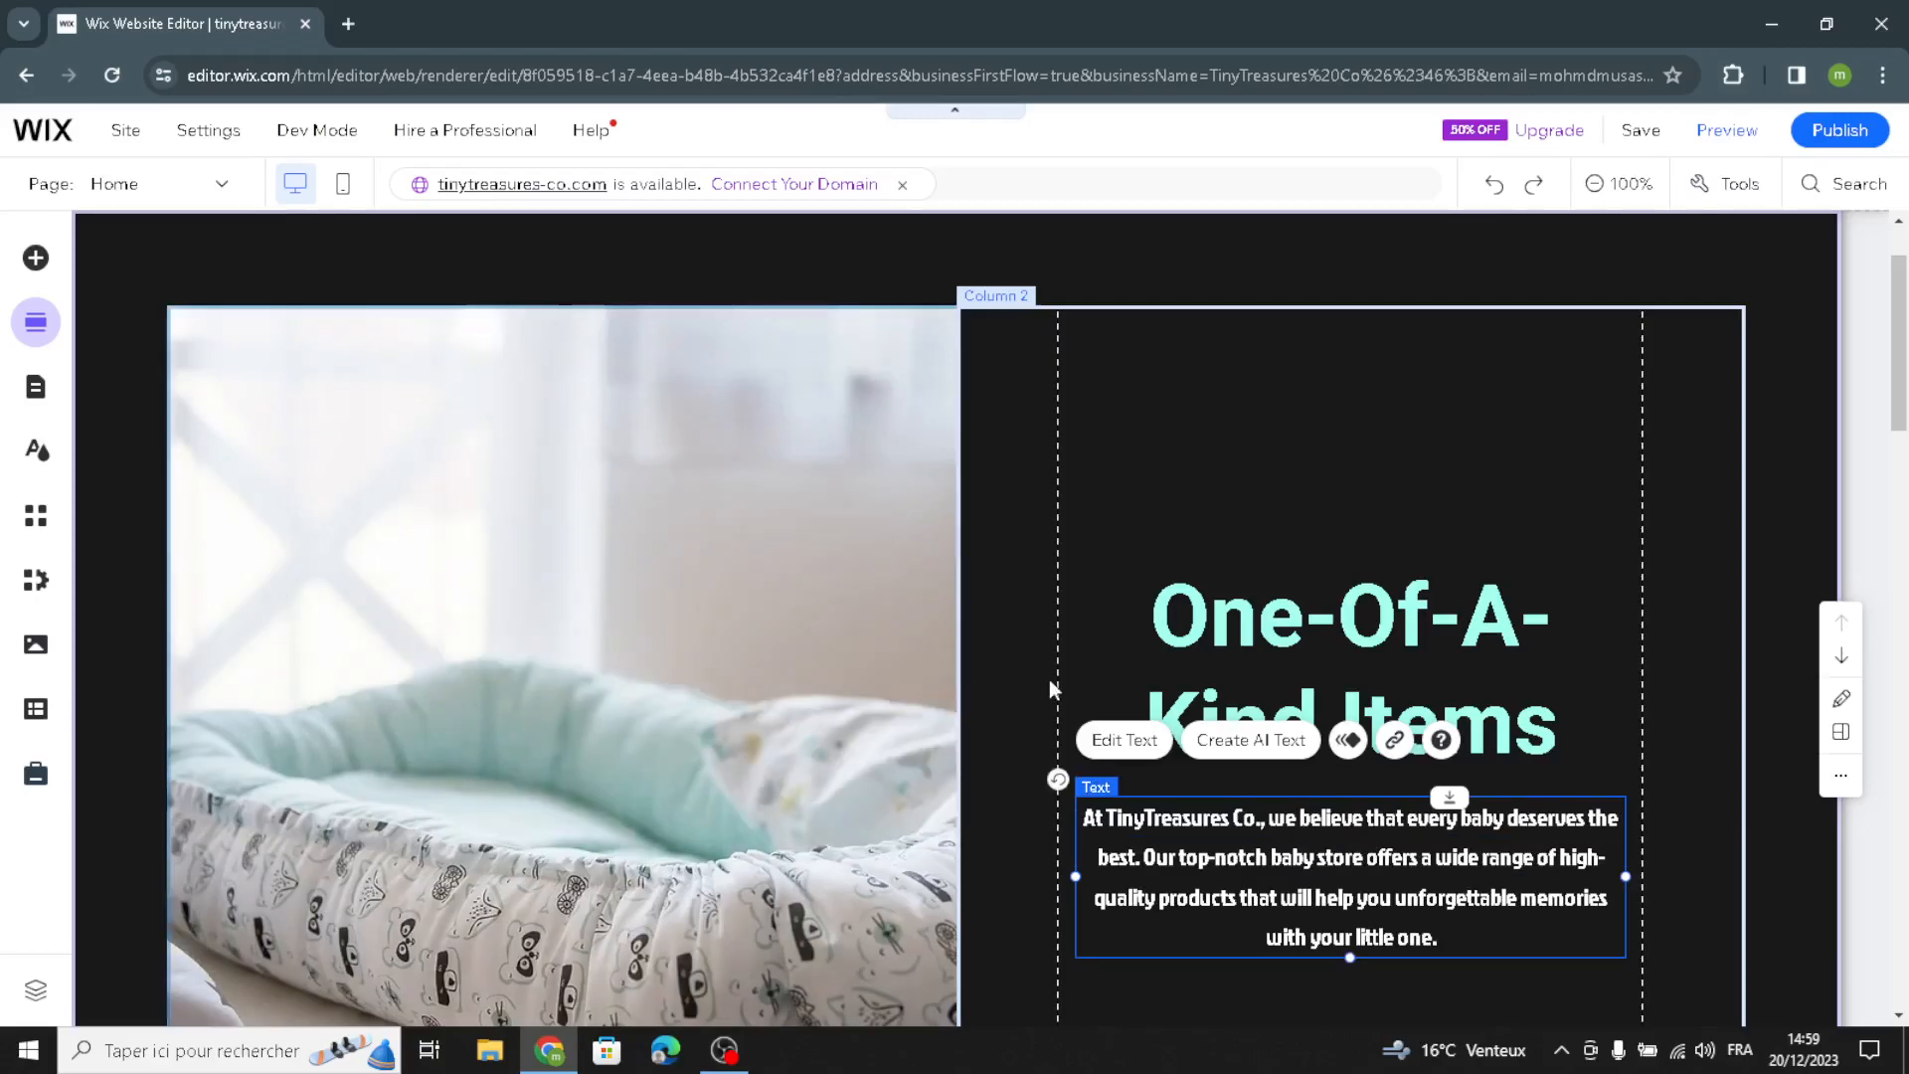
Step: Open a blank physical product form from product management for the homepage's Products section
{"action": "scroll", "coordinate": [1671, 676], "scroll_direction": "down", "scroll_amount": 6}
{"action": "scroll", "coordinate": [1454, 558], "scroll_direction": "up", "scroll_amount": 5}
{"action": "scroll", "coordinate": [1449, 558], "scroll_direction": "down", "scroll_amount": 5}
{"action": "scroll", "coordinate": [963, 569], "scroll_direction": "down", "scroll_amount": 5}
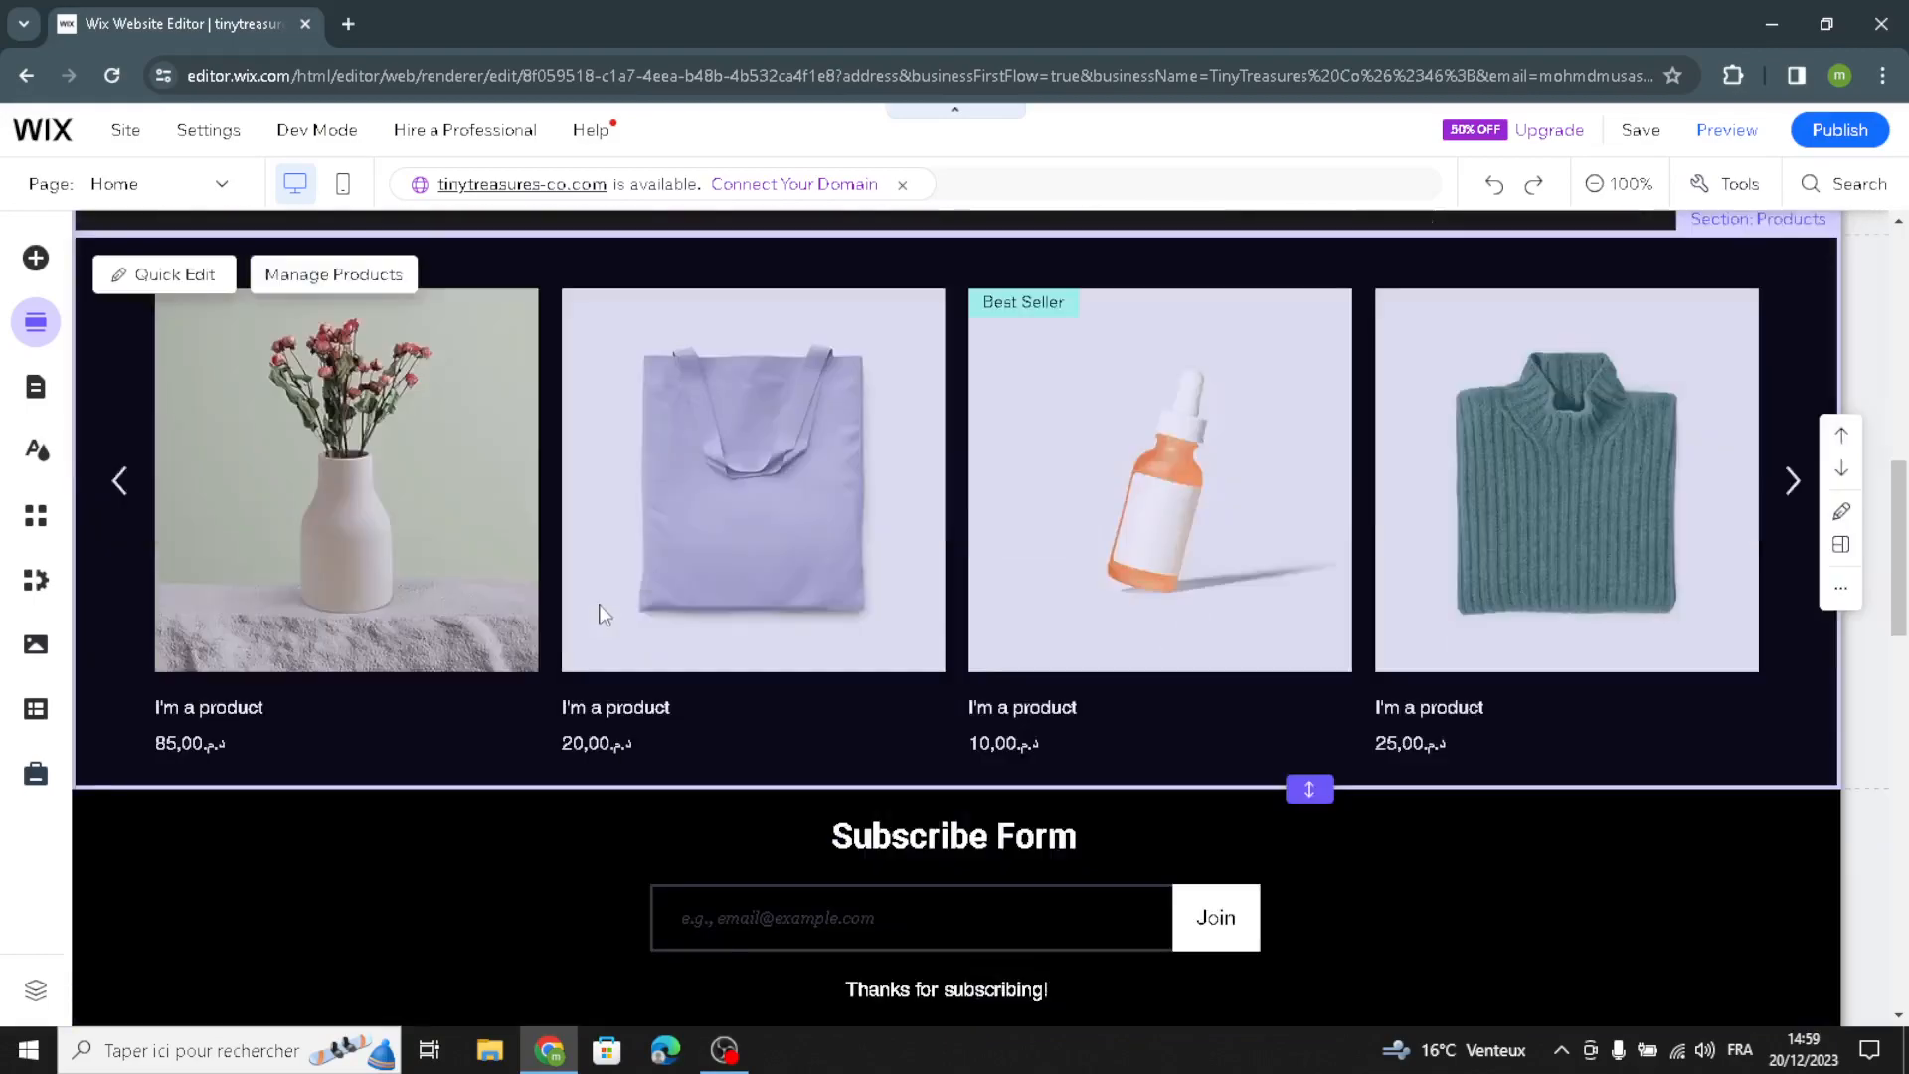
{"action": "scroll", "coordinate": [973, 512], "scroll_direction": "up", "scroll_amount": 1}
{"action": "scroll", "coordinate": [478, 401], "scroll_direction": "up", "scroll_amount": 1}
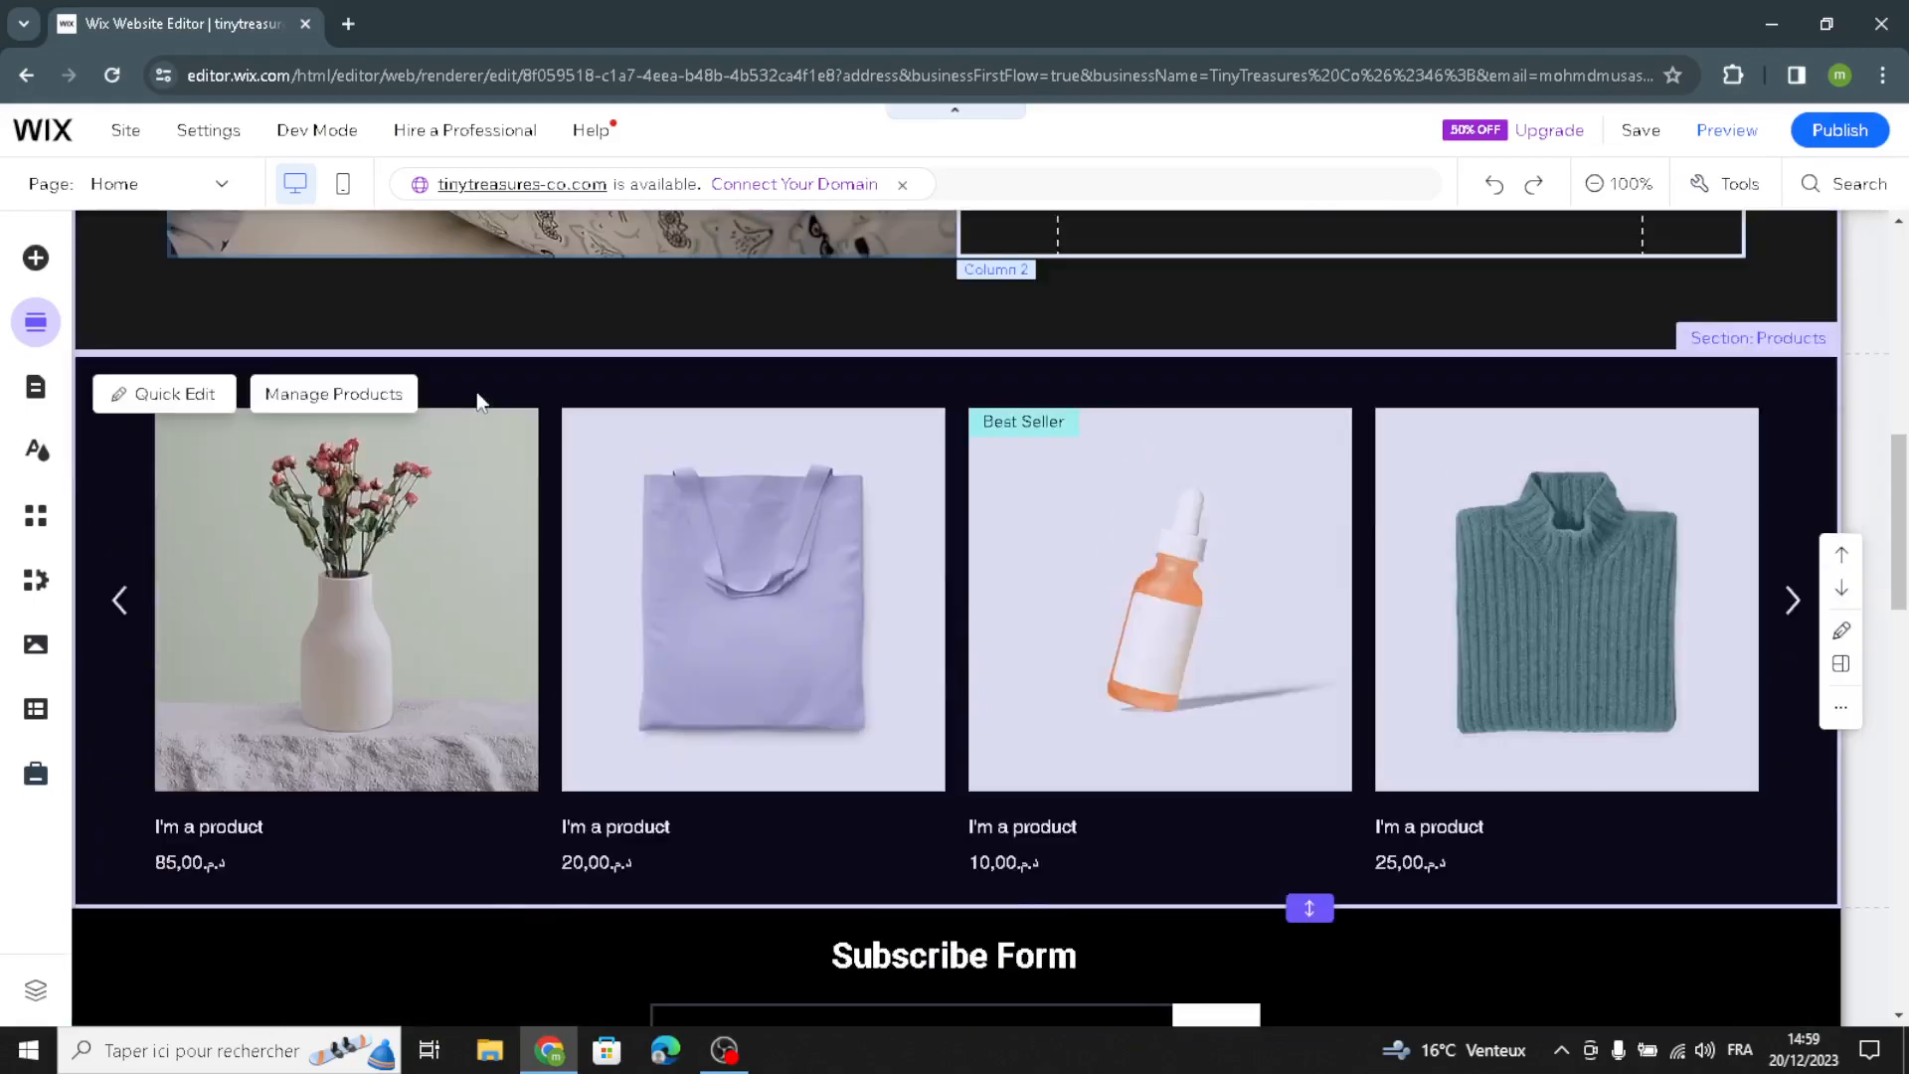
{"action": "left_click", "coordinate": [328, 394]}
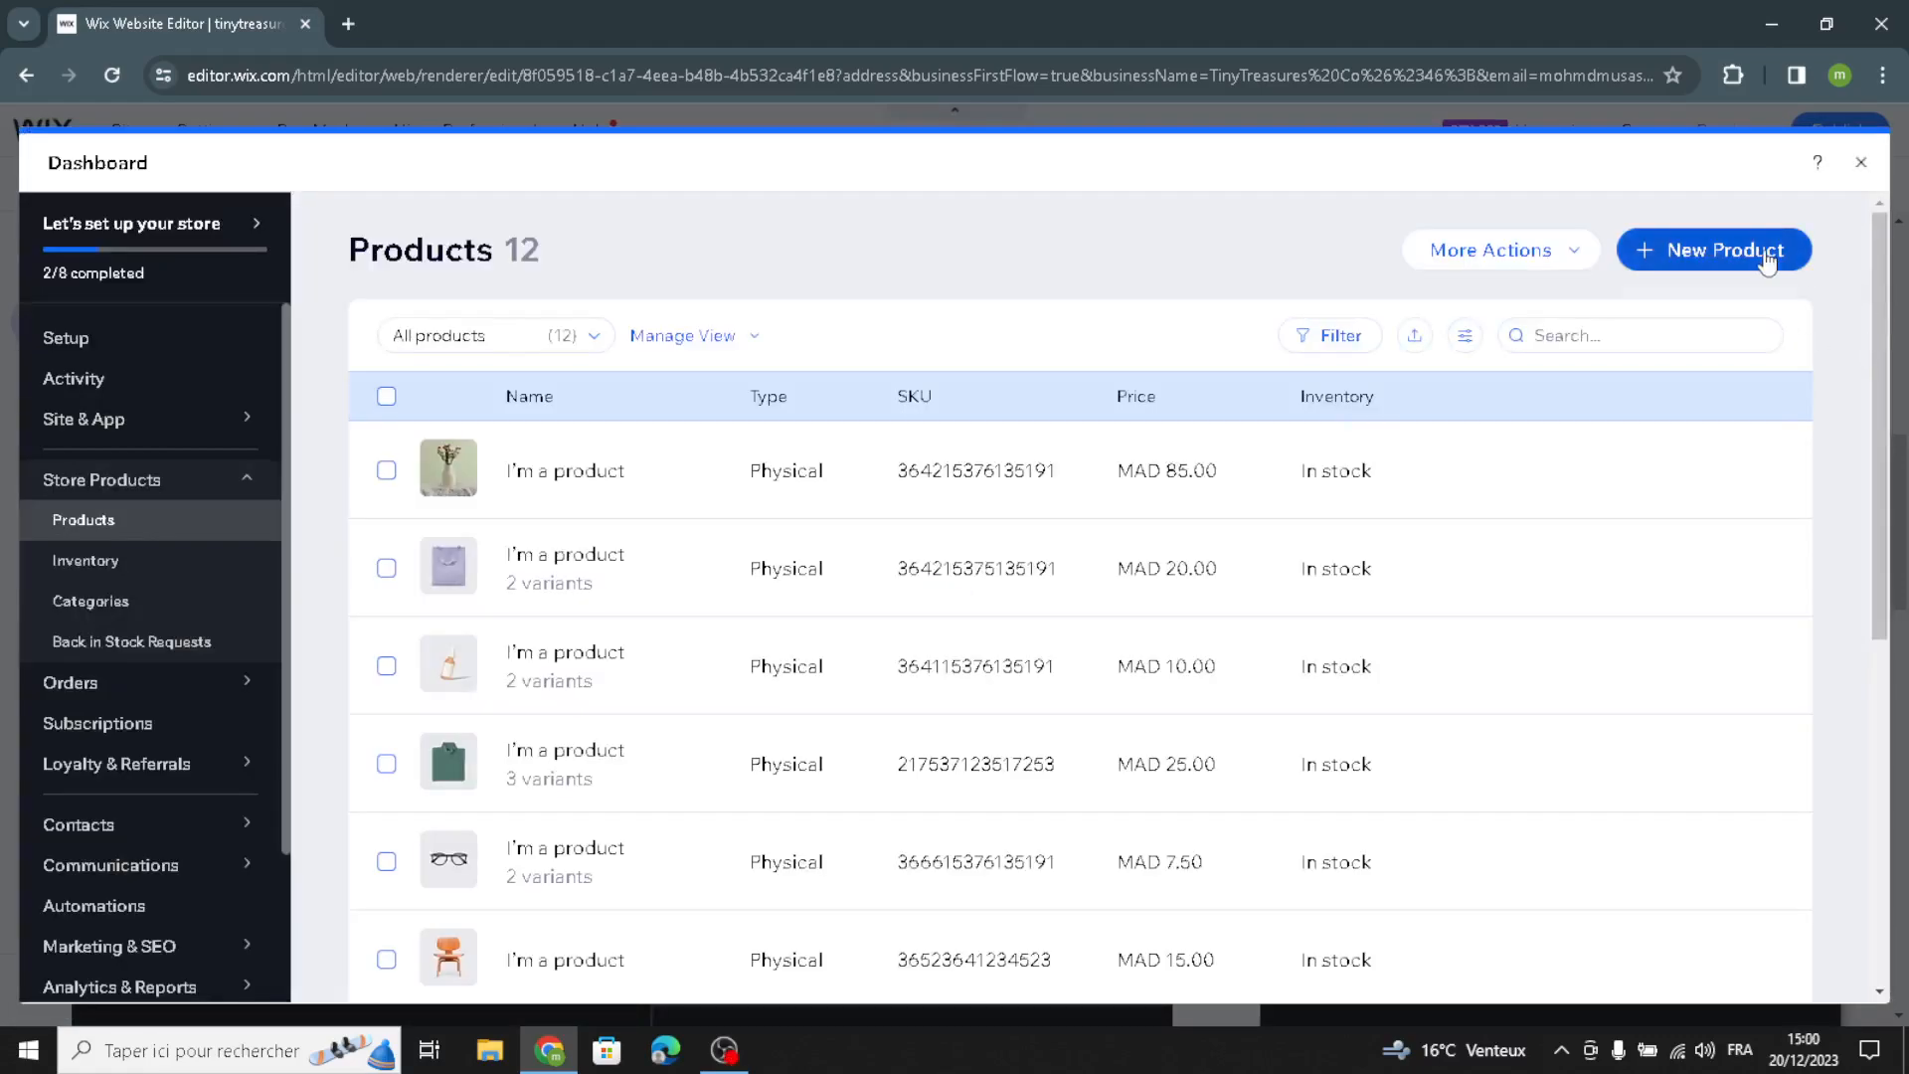
{"action": "left_click", "coordinate": [1767, 256]}
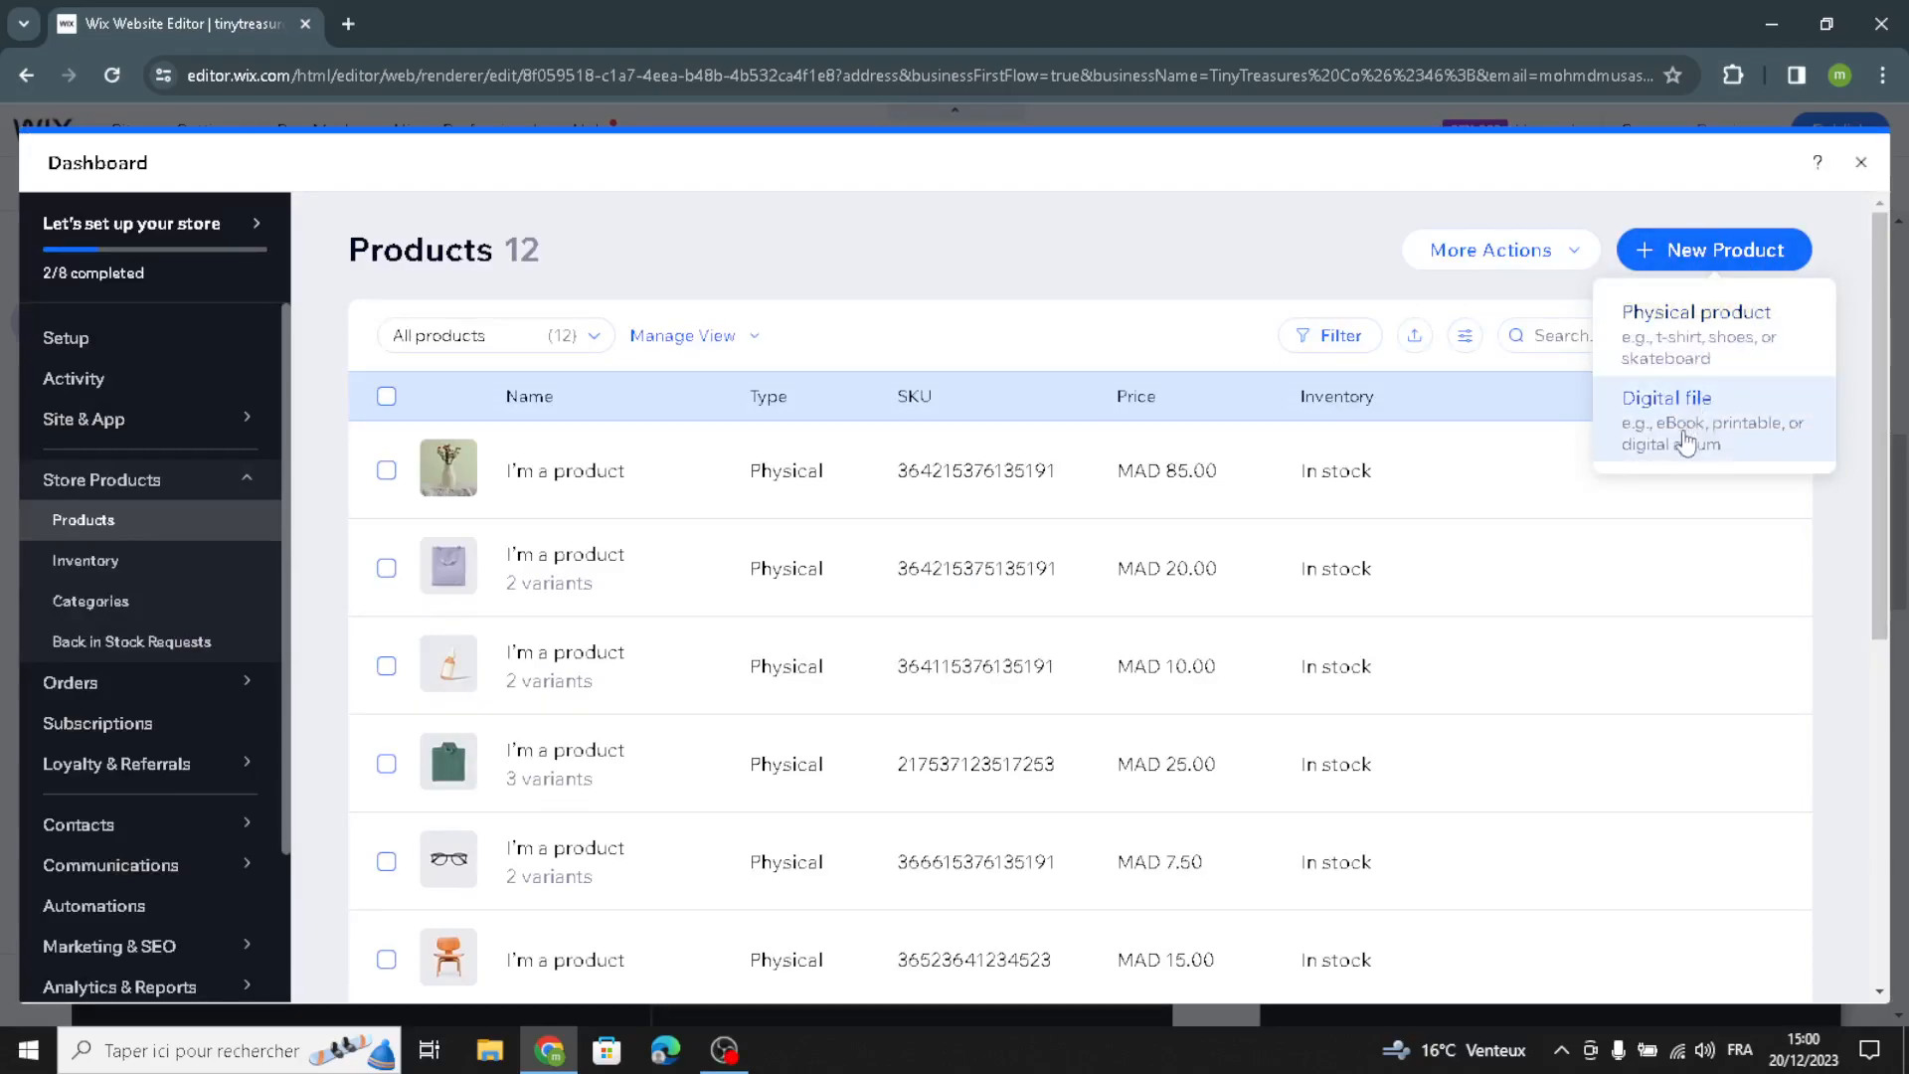
{"action": "left_click", "coordinate": [1701, 318]}
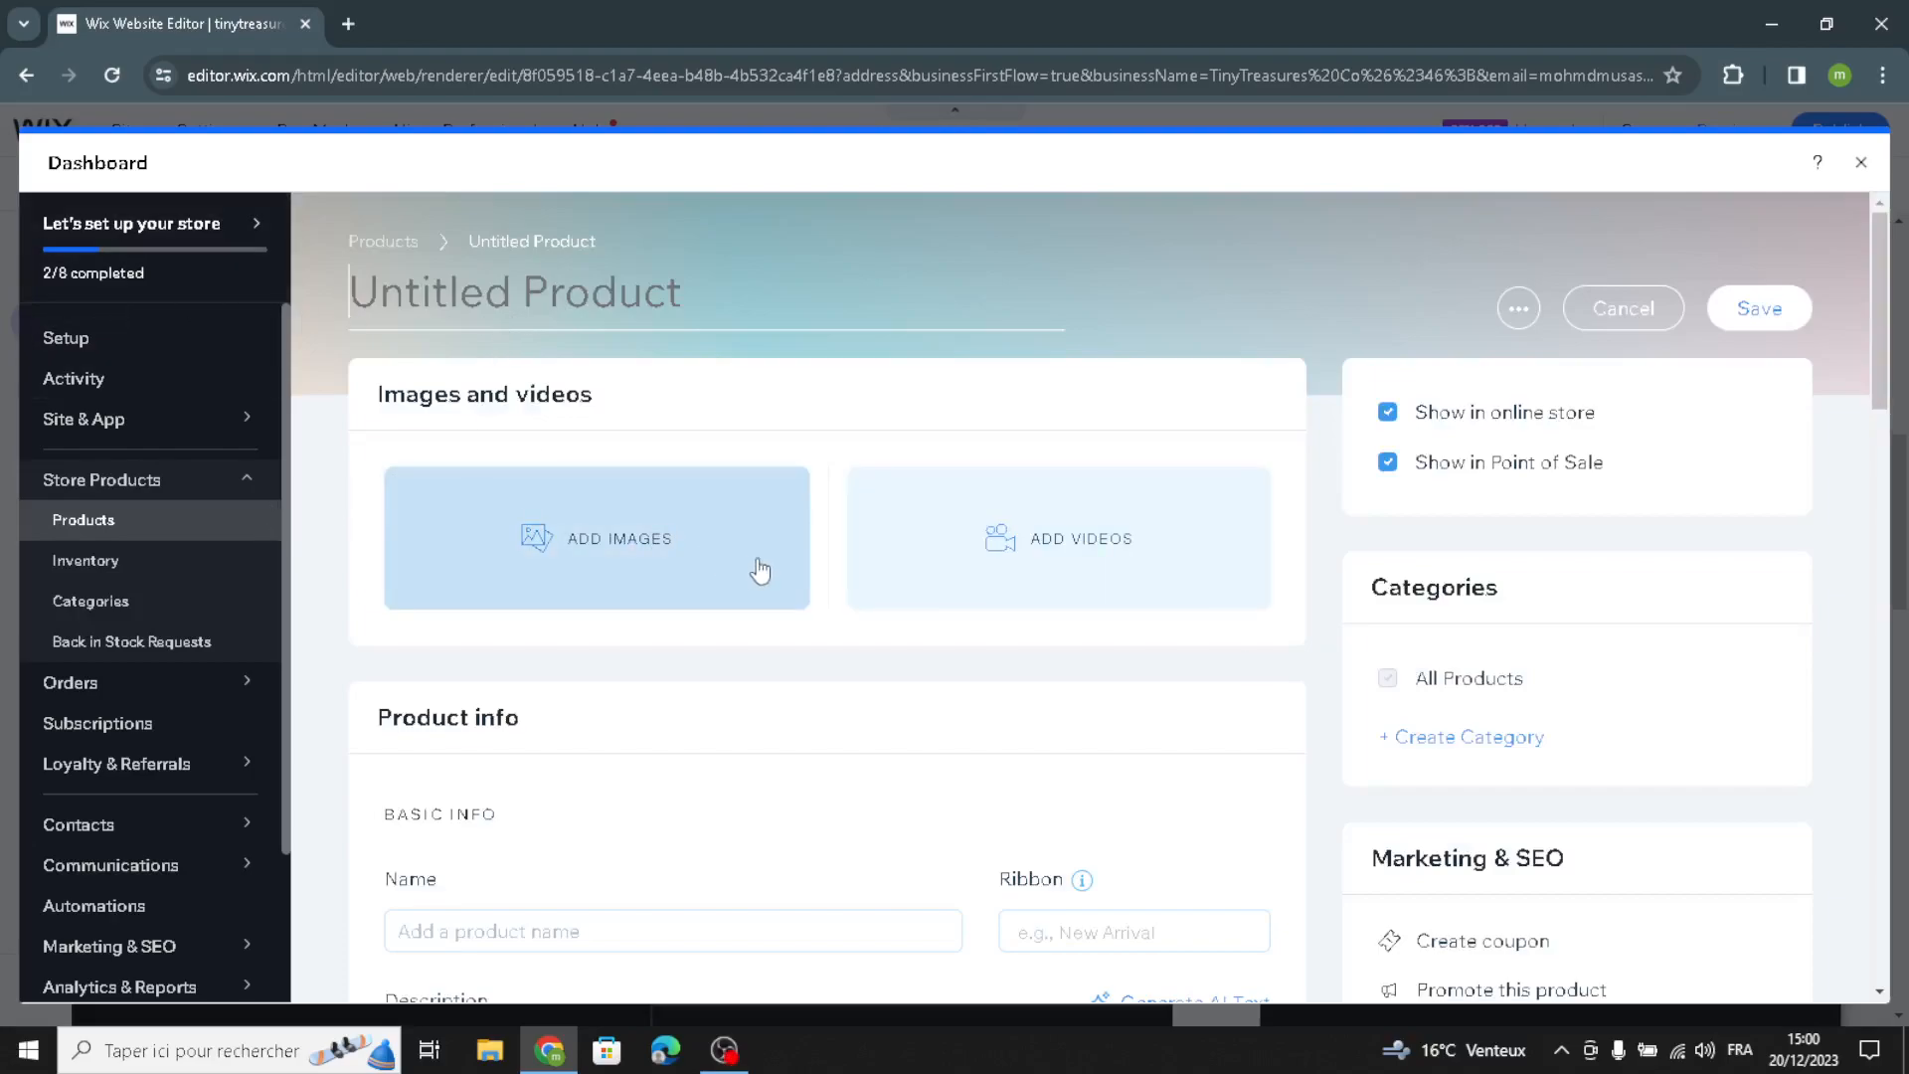
Step: Examine the new product's info, pricing, on-sale, options, inventory, pre-order and subscription settings, and return to the editor without saving
{"action": "scroll", "coordinate": [1015, 583], "scroll_direction": "down", "scroll_amount": 3}
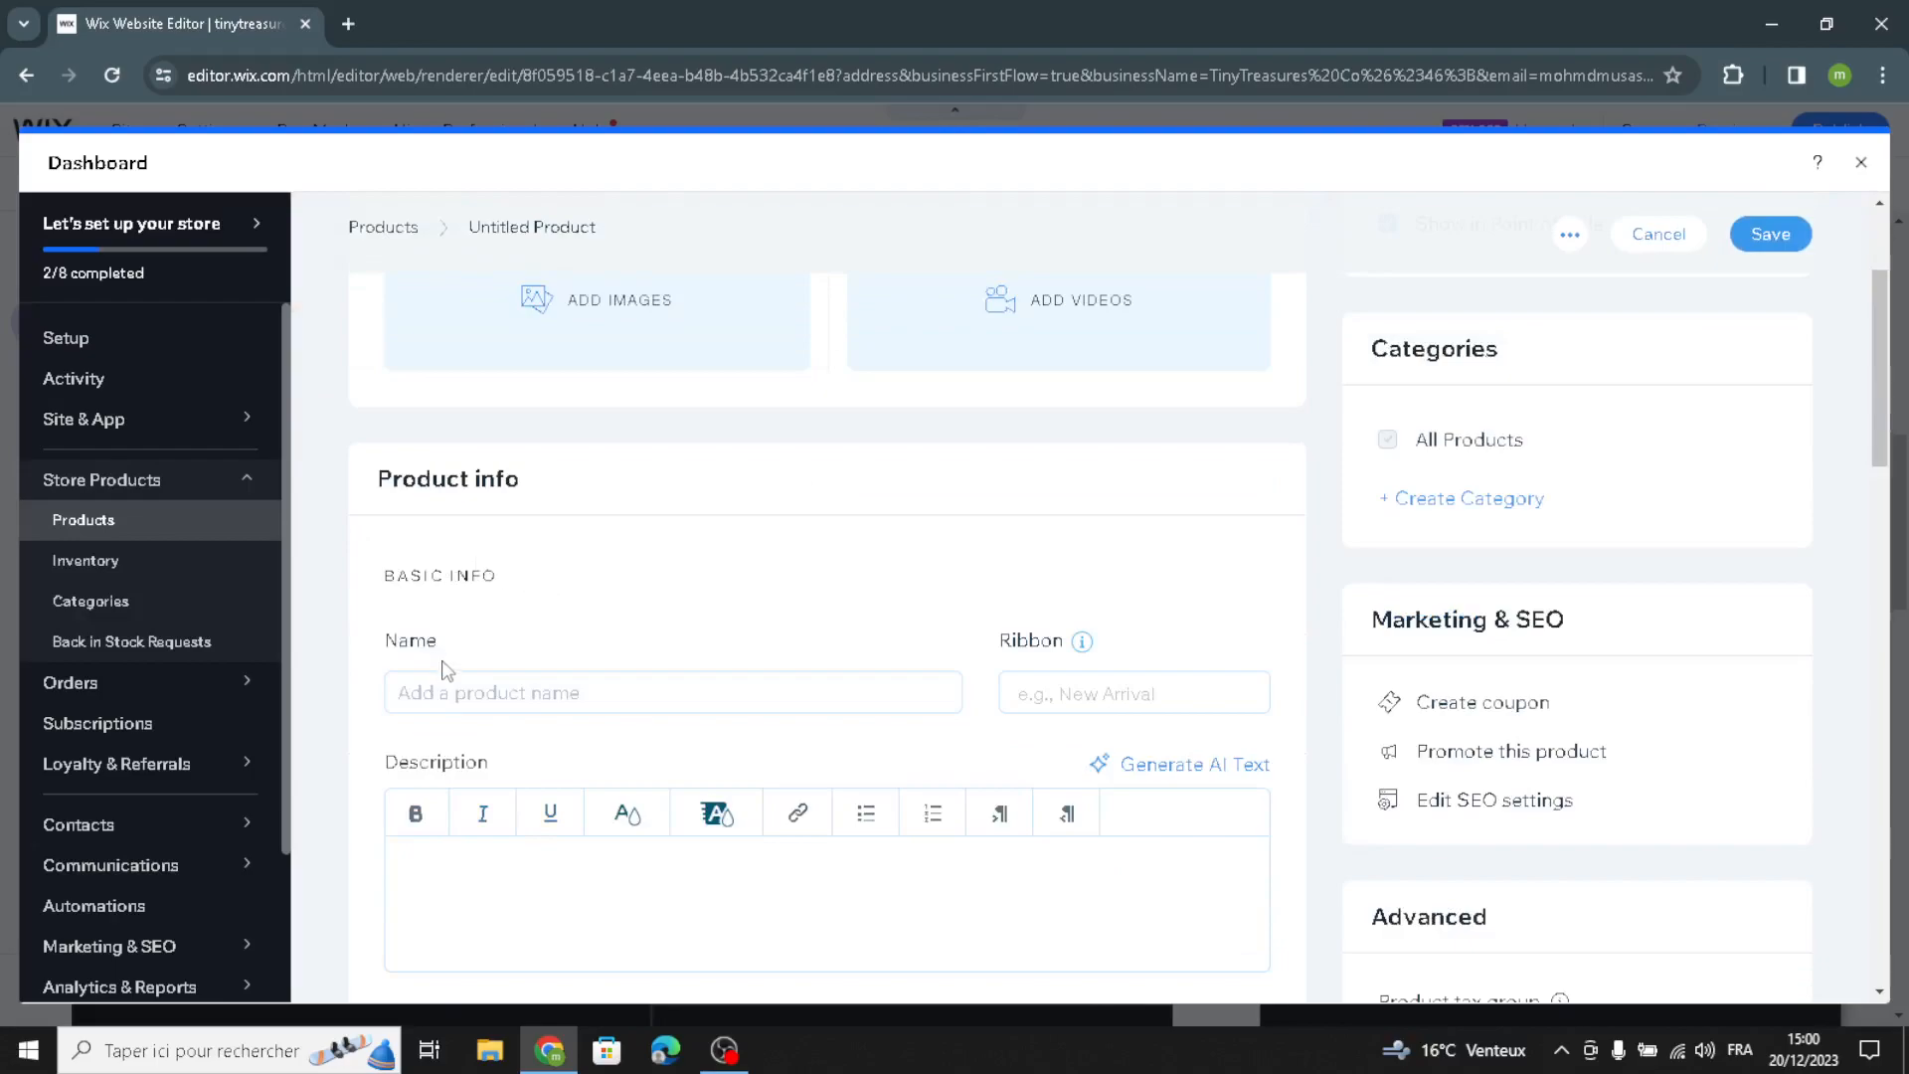
{"action": "scroll", "coordinate": [494, 617], "scroll_direction": "down", "scroll_amount": 1}
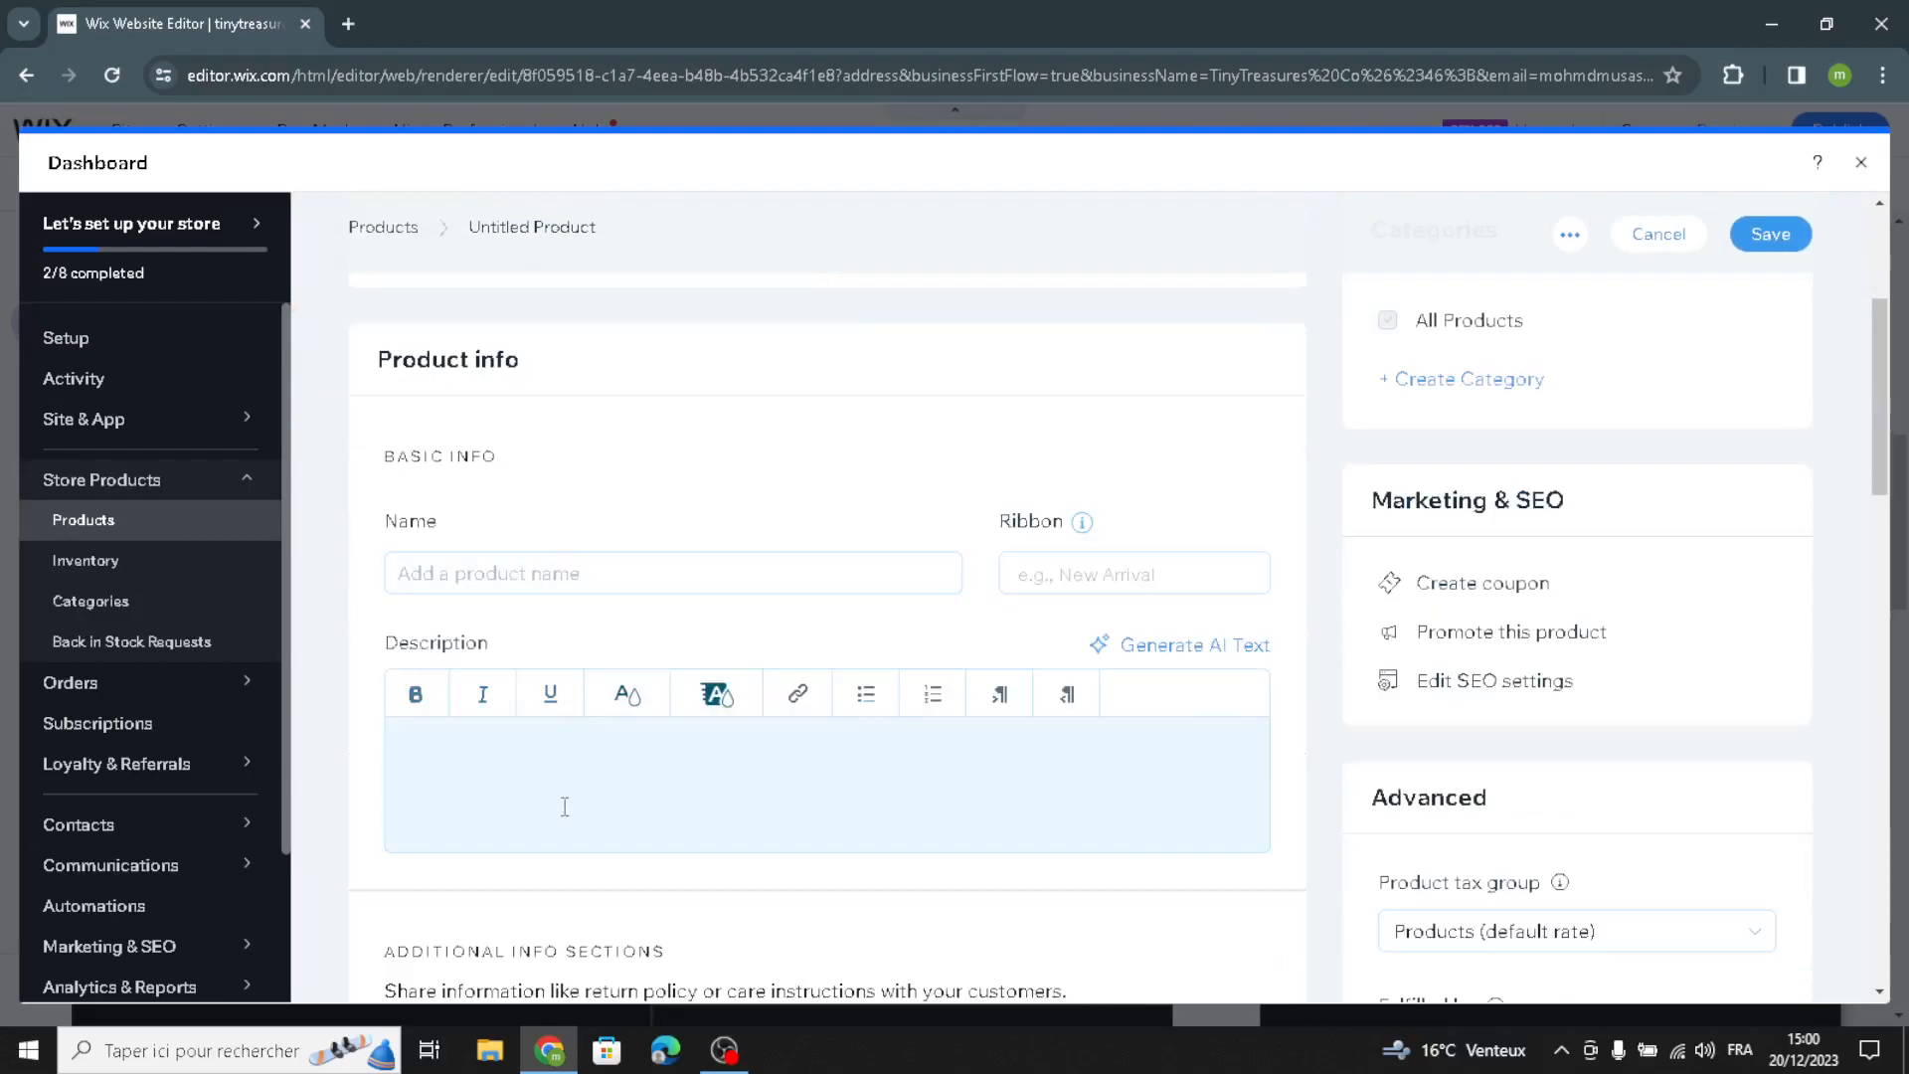
{"action": "scroll", "coordinate": [556, 774], "scroll_direction": "down", "scroll_amount": 6}
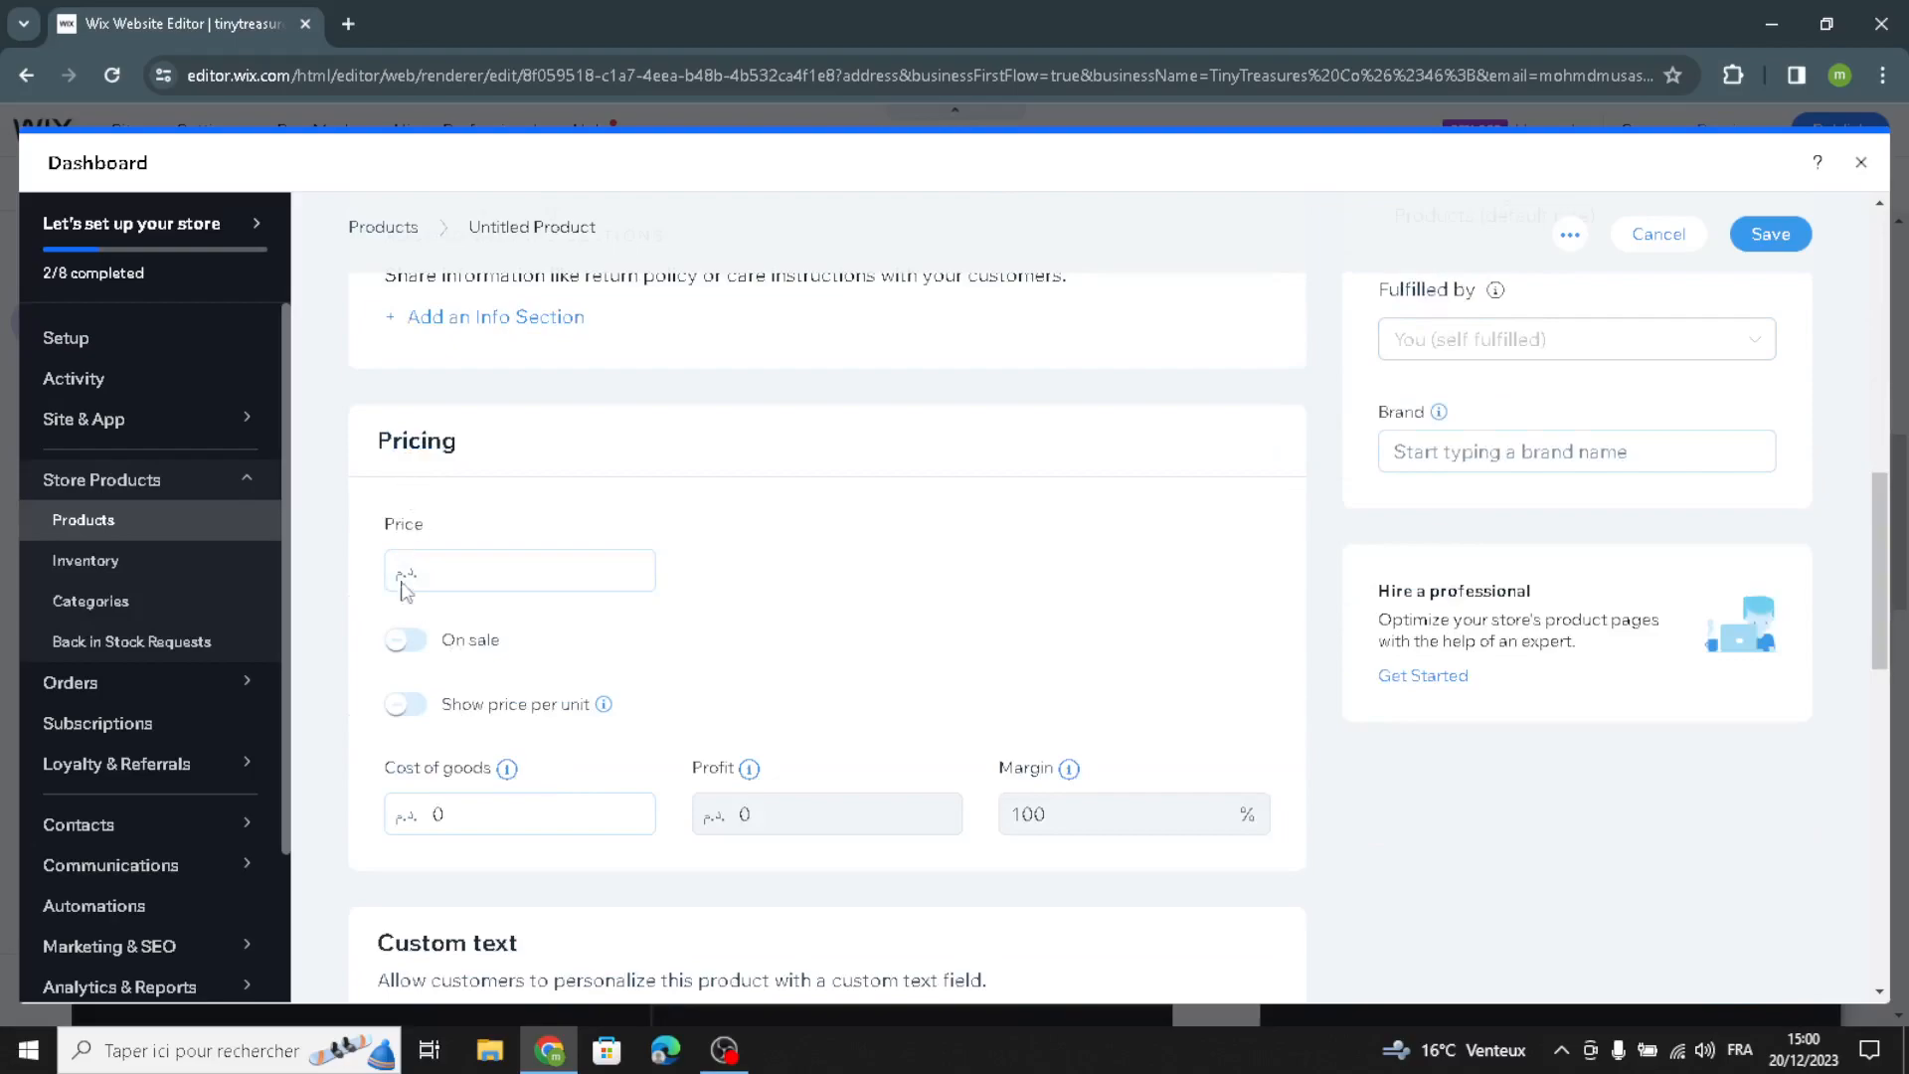
{"action": "left_click", "coordinate": [403, 642]}
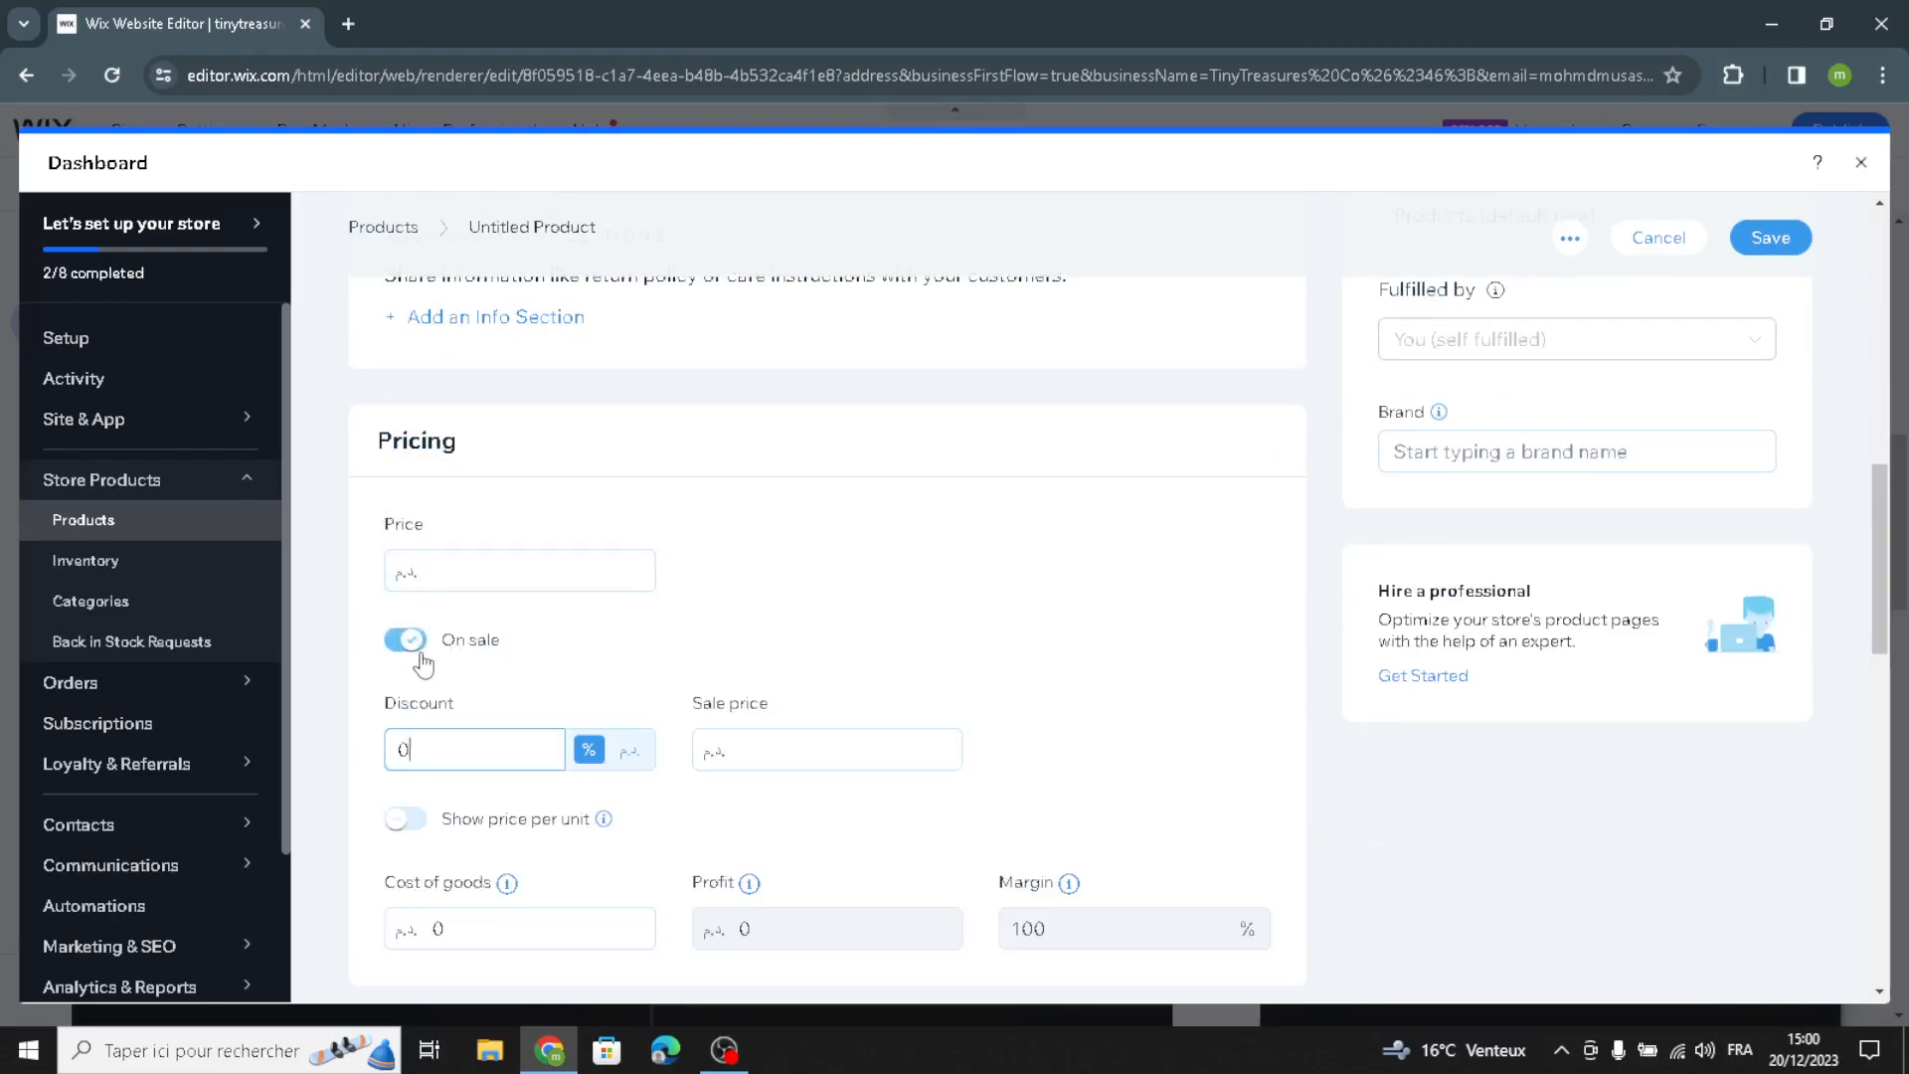
{"action": "left_click", "coordinate": [410, 644]}
{"action": "left_click", "coordinate": [407, 643]}
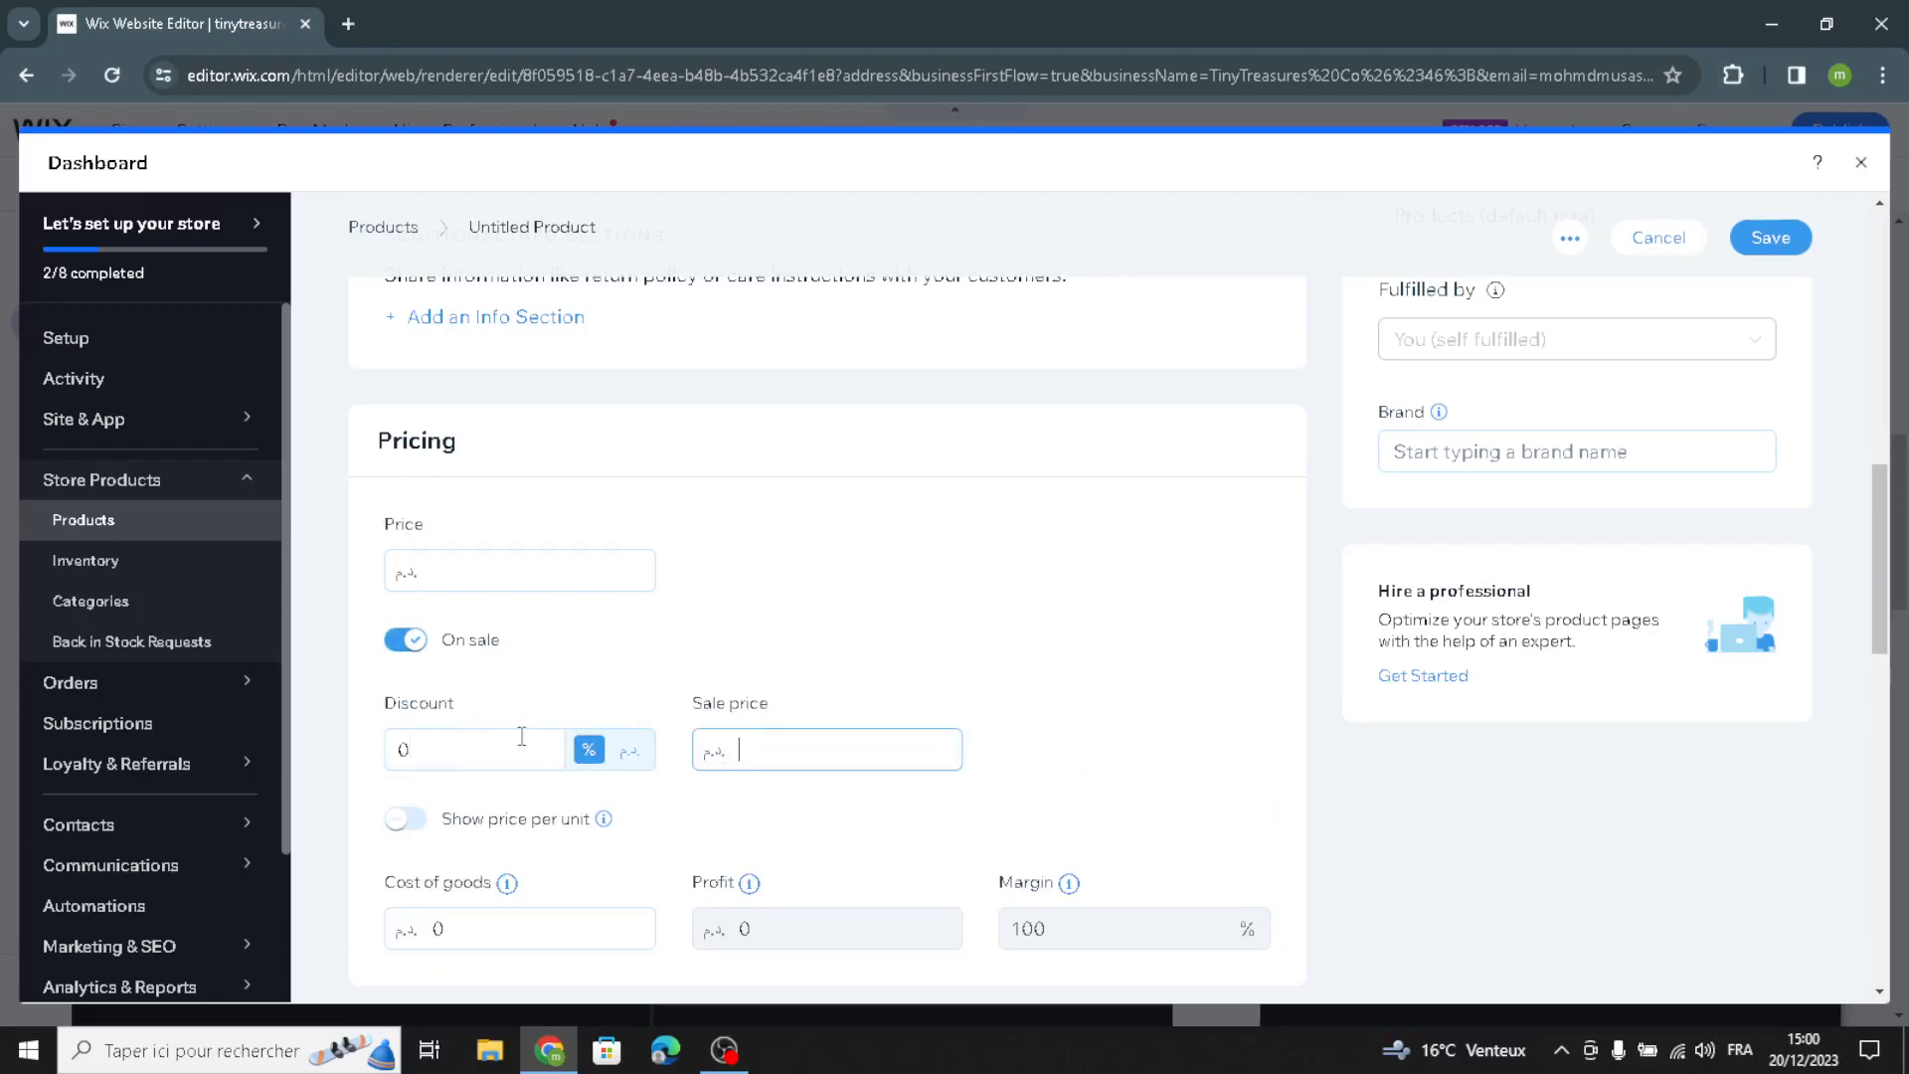
{"action": "left_click", "coordinate": [400, 647]}
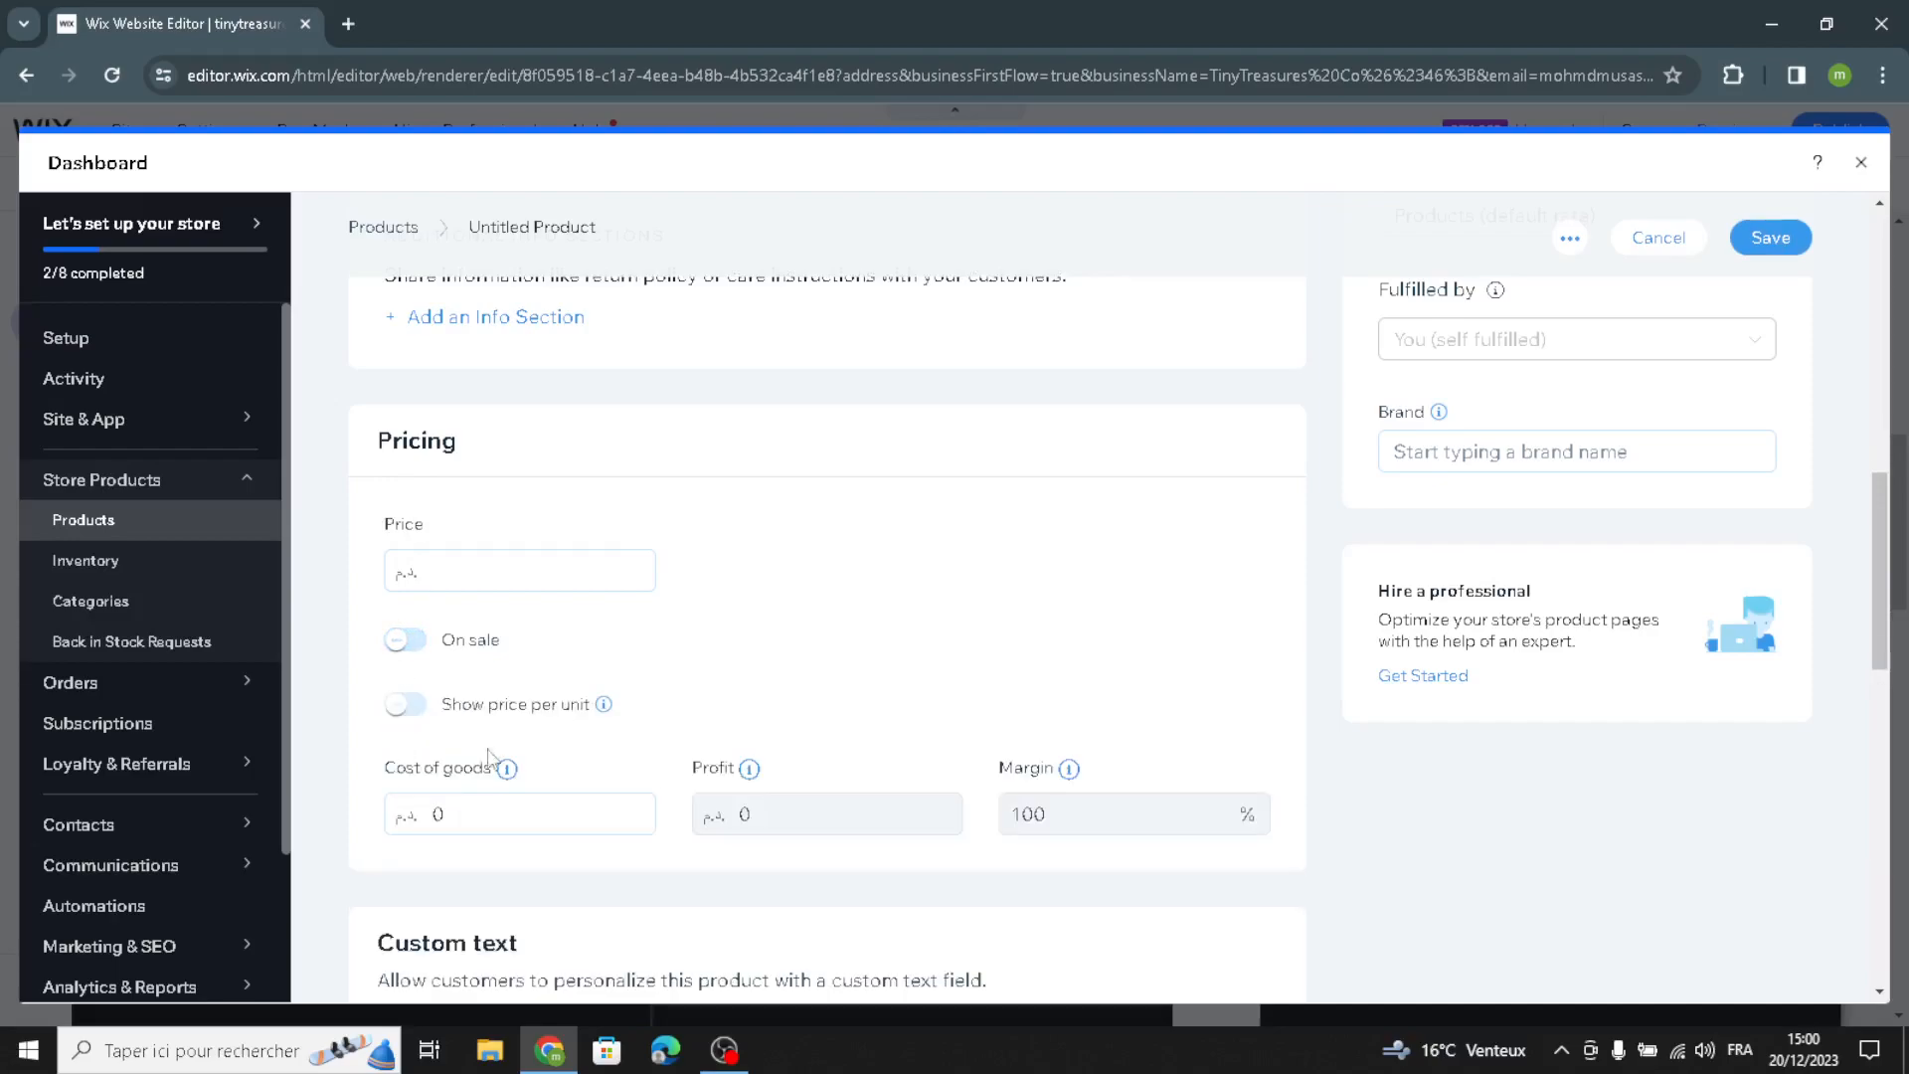
{"action": "scroll", "coordinate": [537, 836], "scroll_direction": "down", "scroll_amount": 4}
{"action": "scroll", "coordinate": [463, 763], "scroll_direction": "down", "scroll_amount": 5}
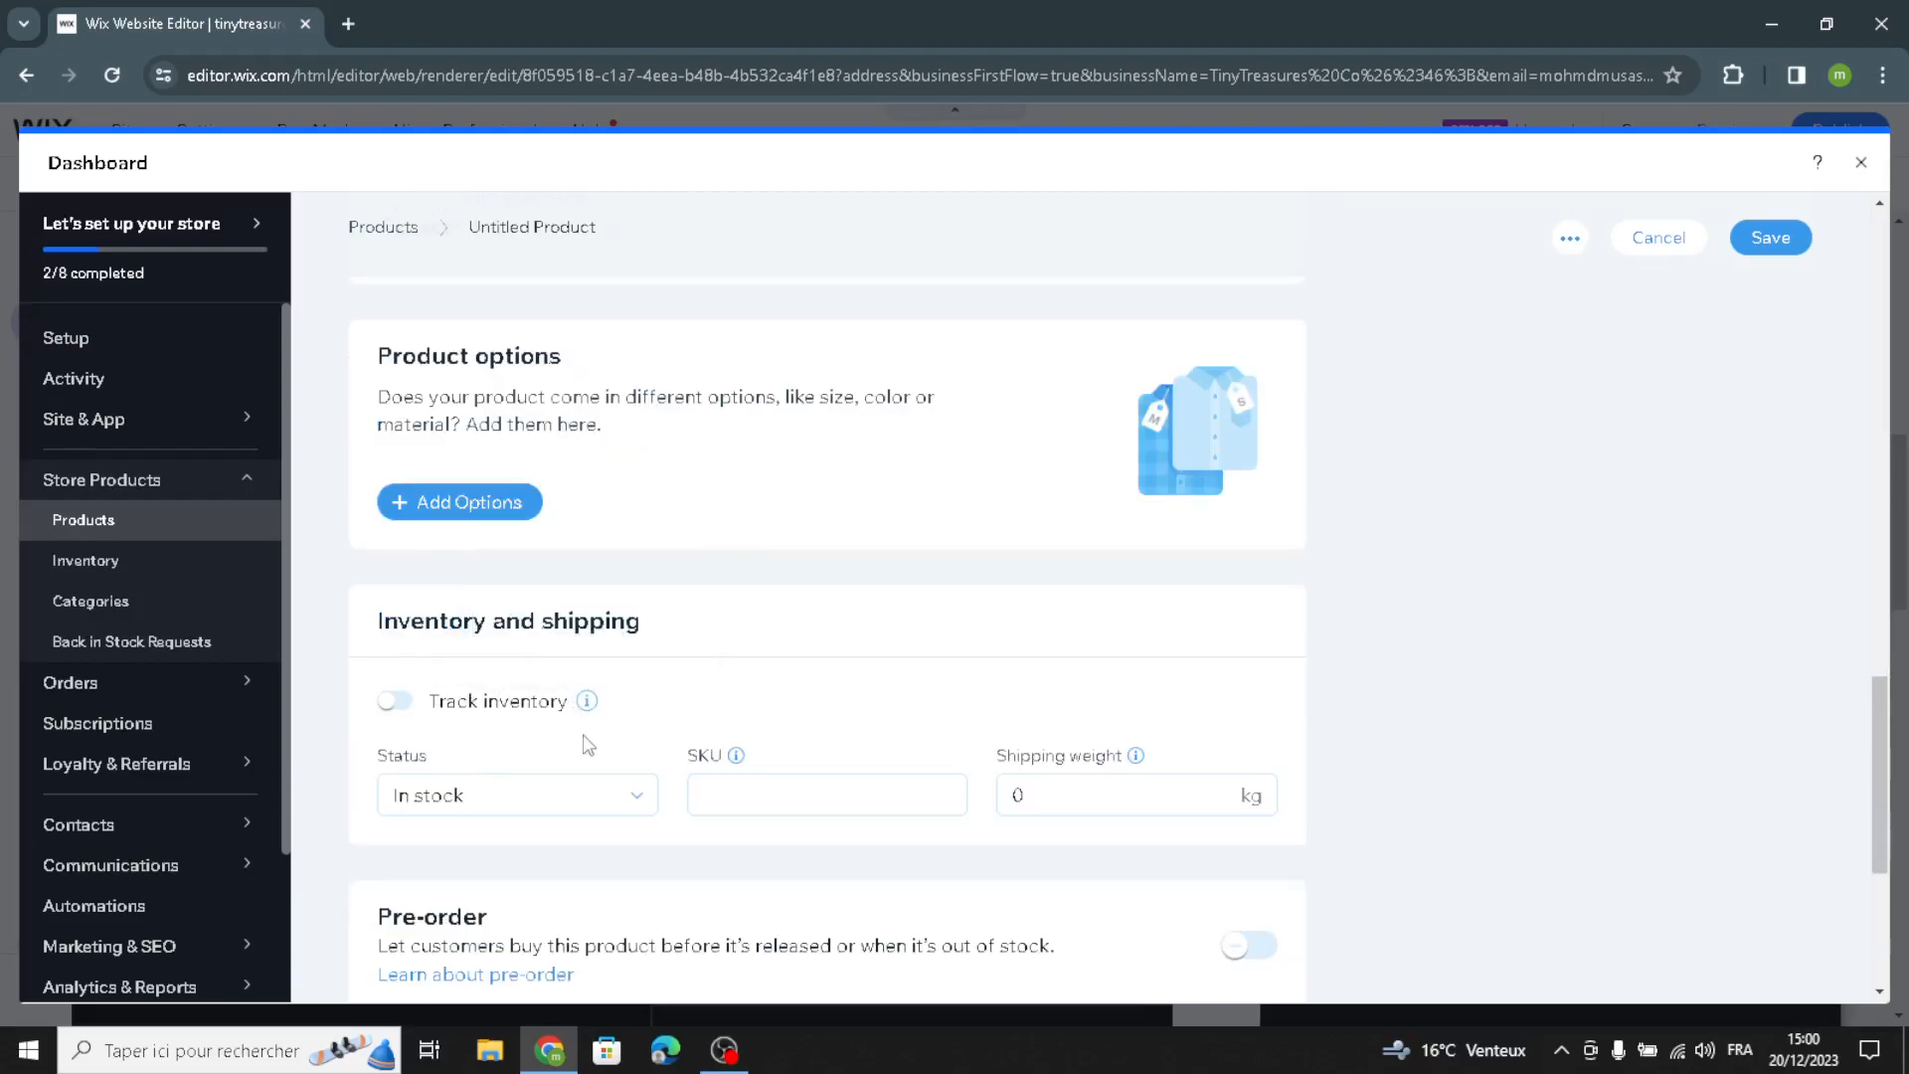
{"action": "scroll", "coordinate": [615, 720], "scroll_direction": "down", "scroll_amount": 5}
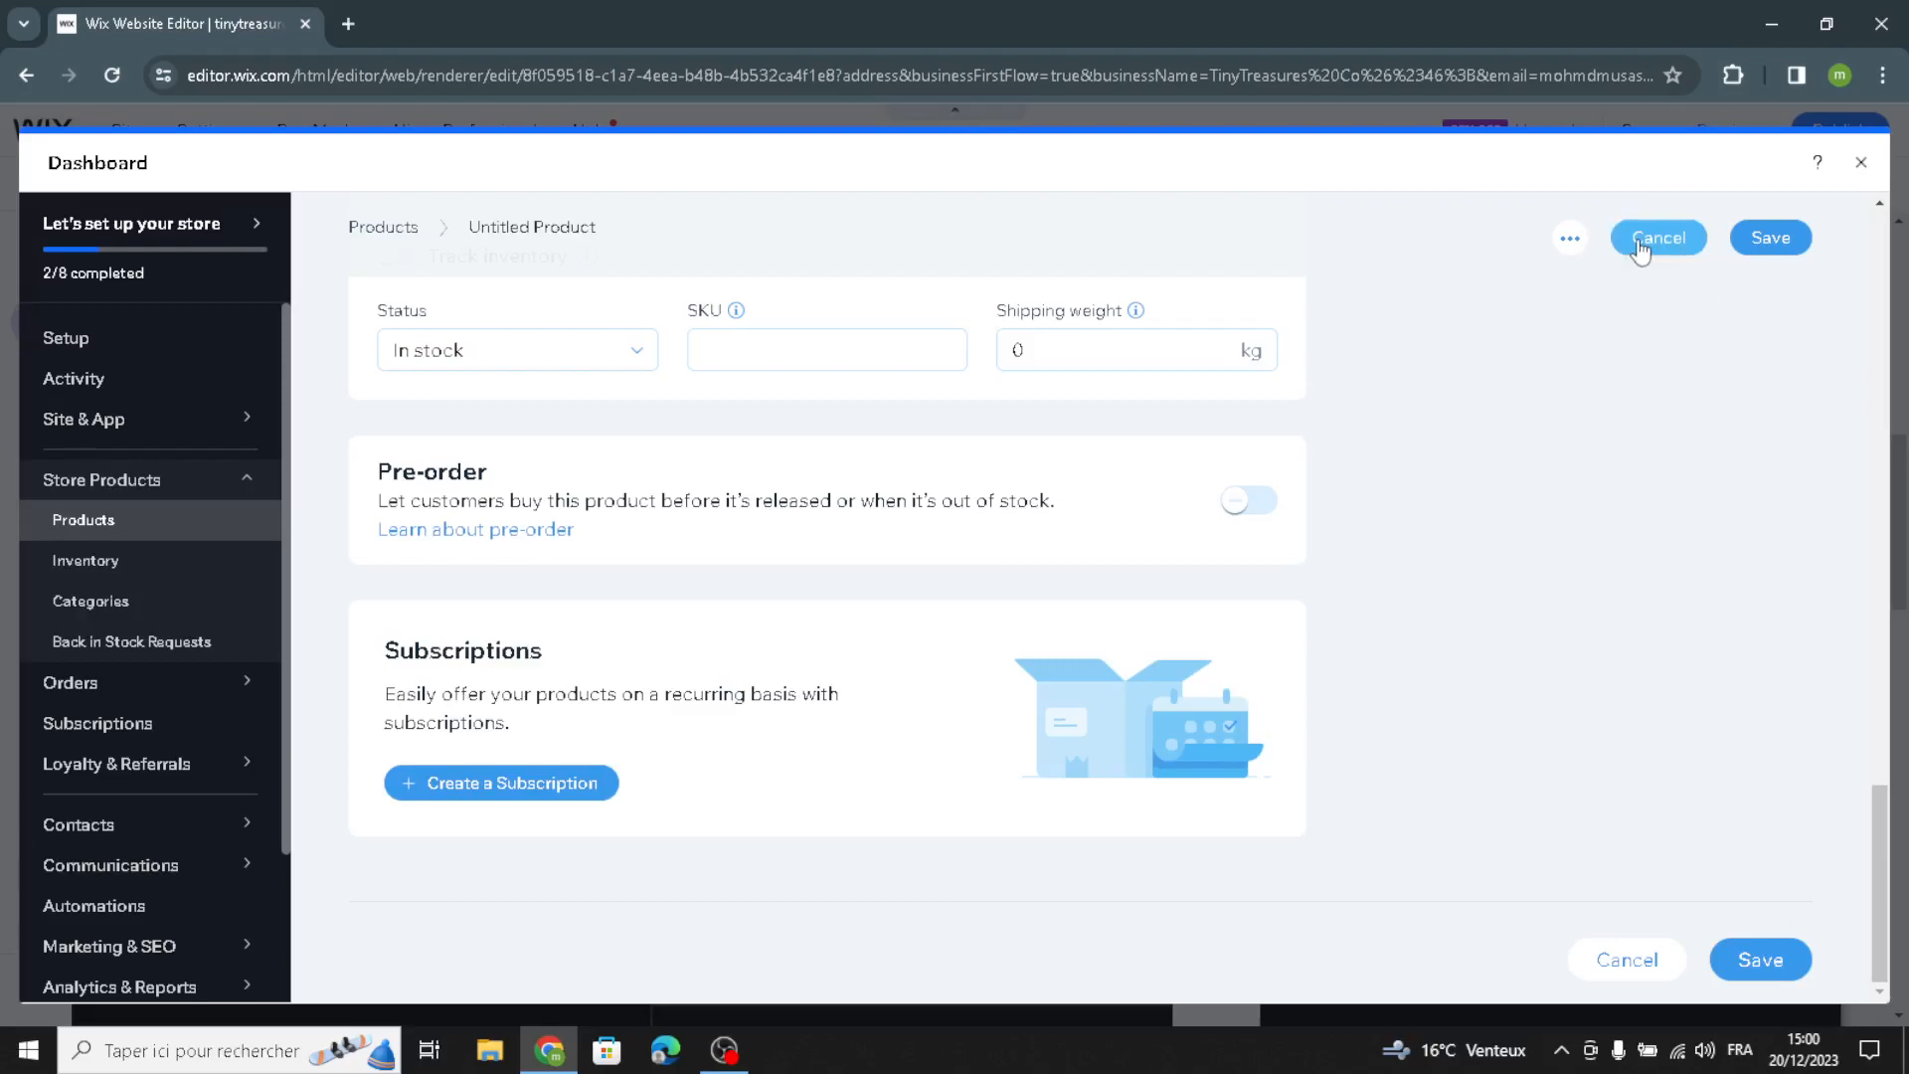
{"action": "left_click", "coordinate": [1860, 163]}
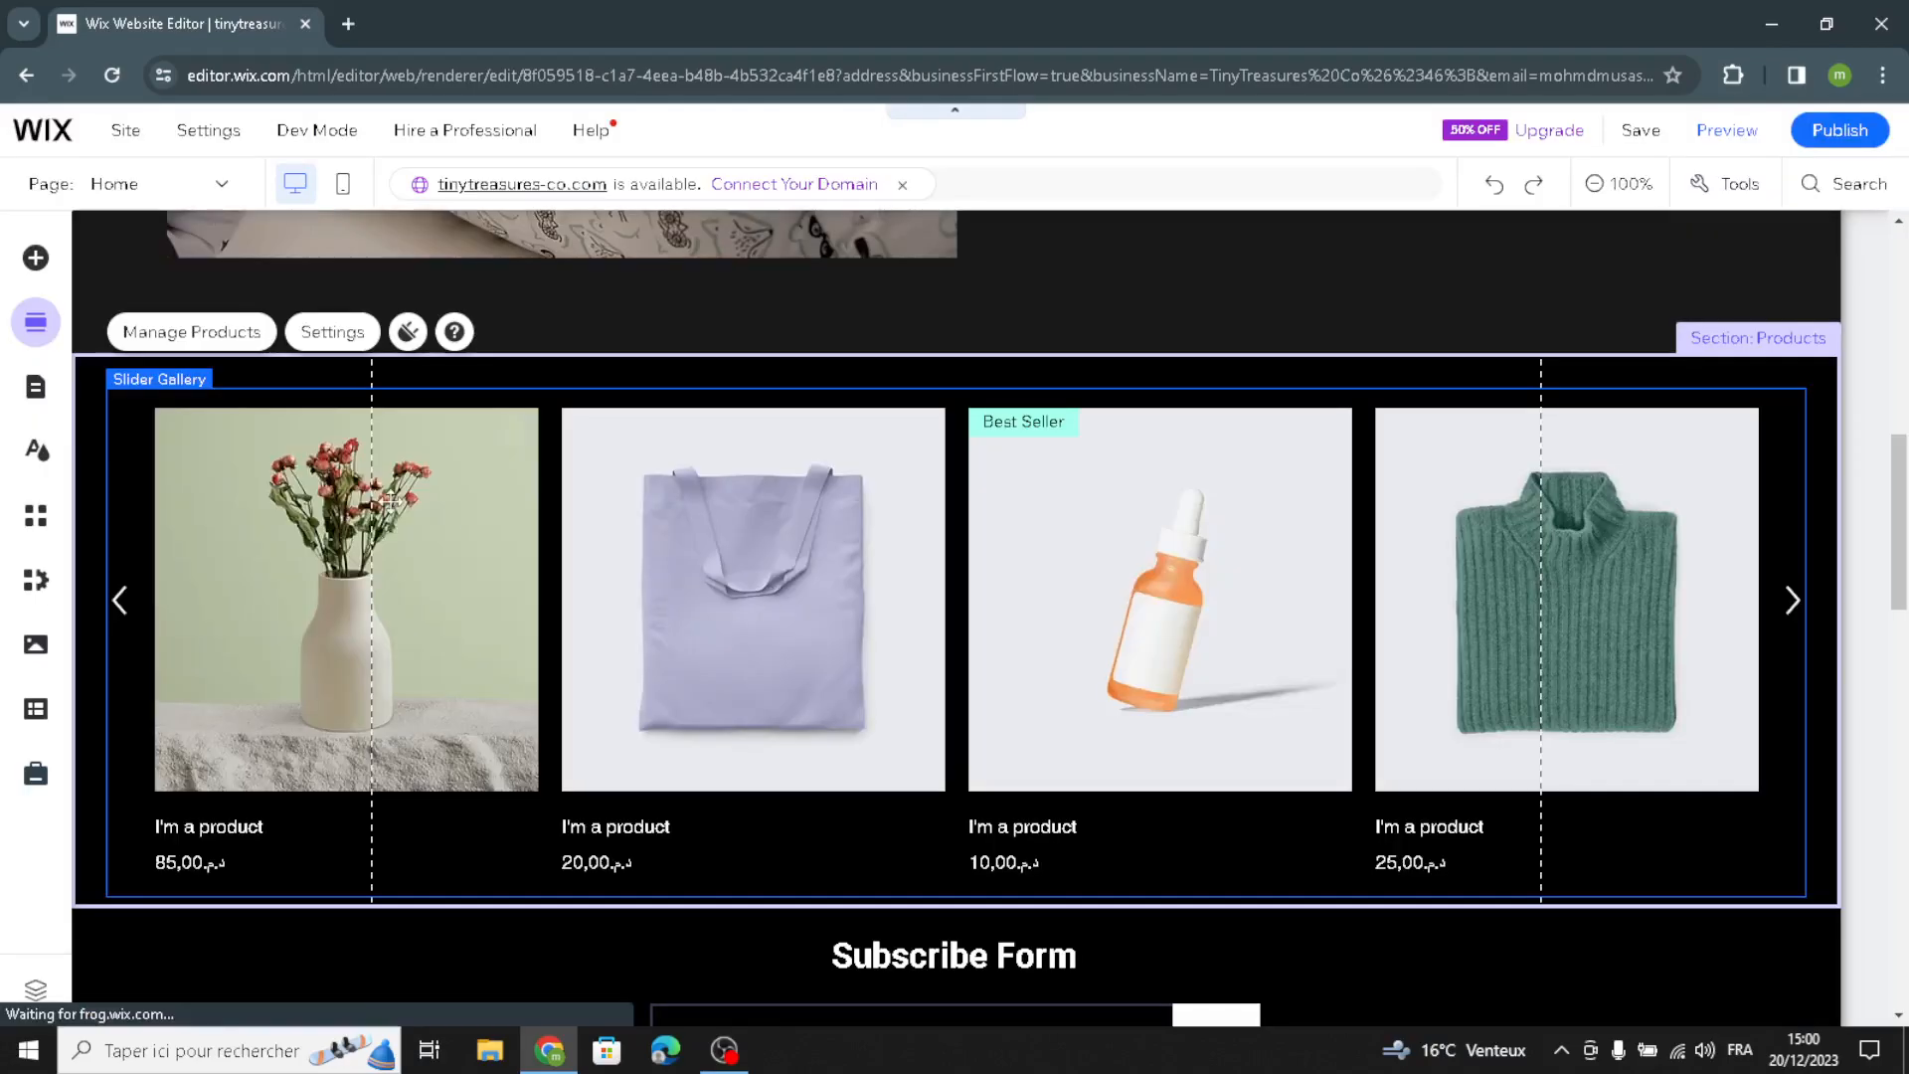
Step: Examine the quick edit options for the homepage's Subscribe section, including the form title, email field, submit button and thank-you paragraph
{"action": "scroll", "coordinate": [453, 535], "scroll_direction": "down", "scroll_amount": 4}
{"action": "scroll", "coordinate": [453, 535], "scroll_direction": "down", "scroll_amount": 3}
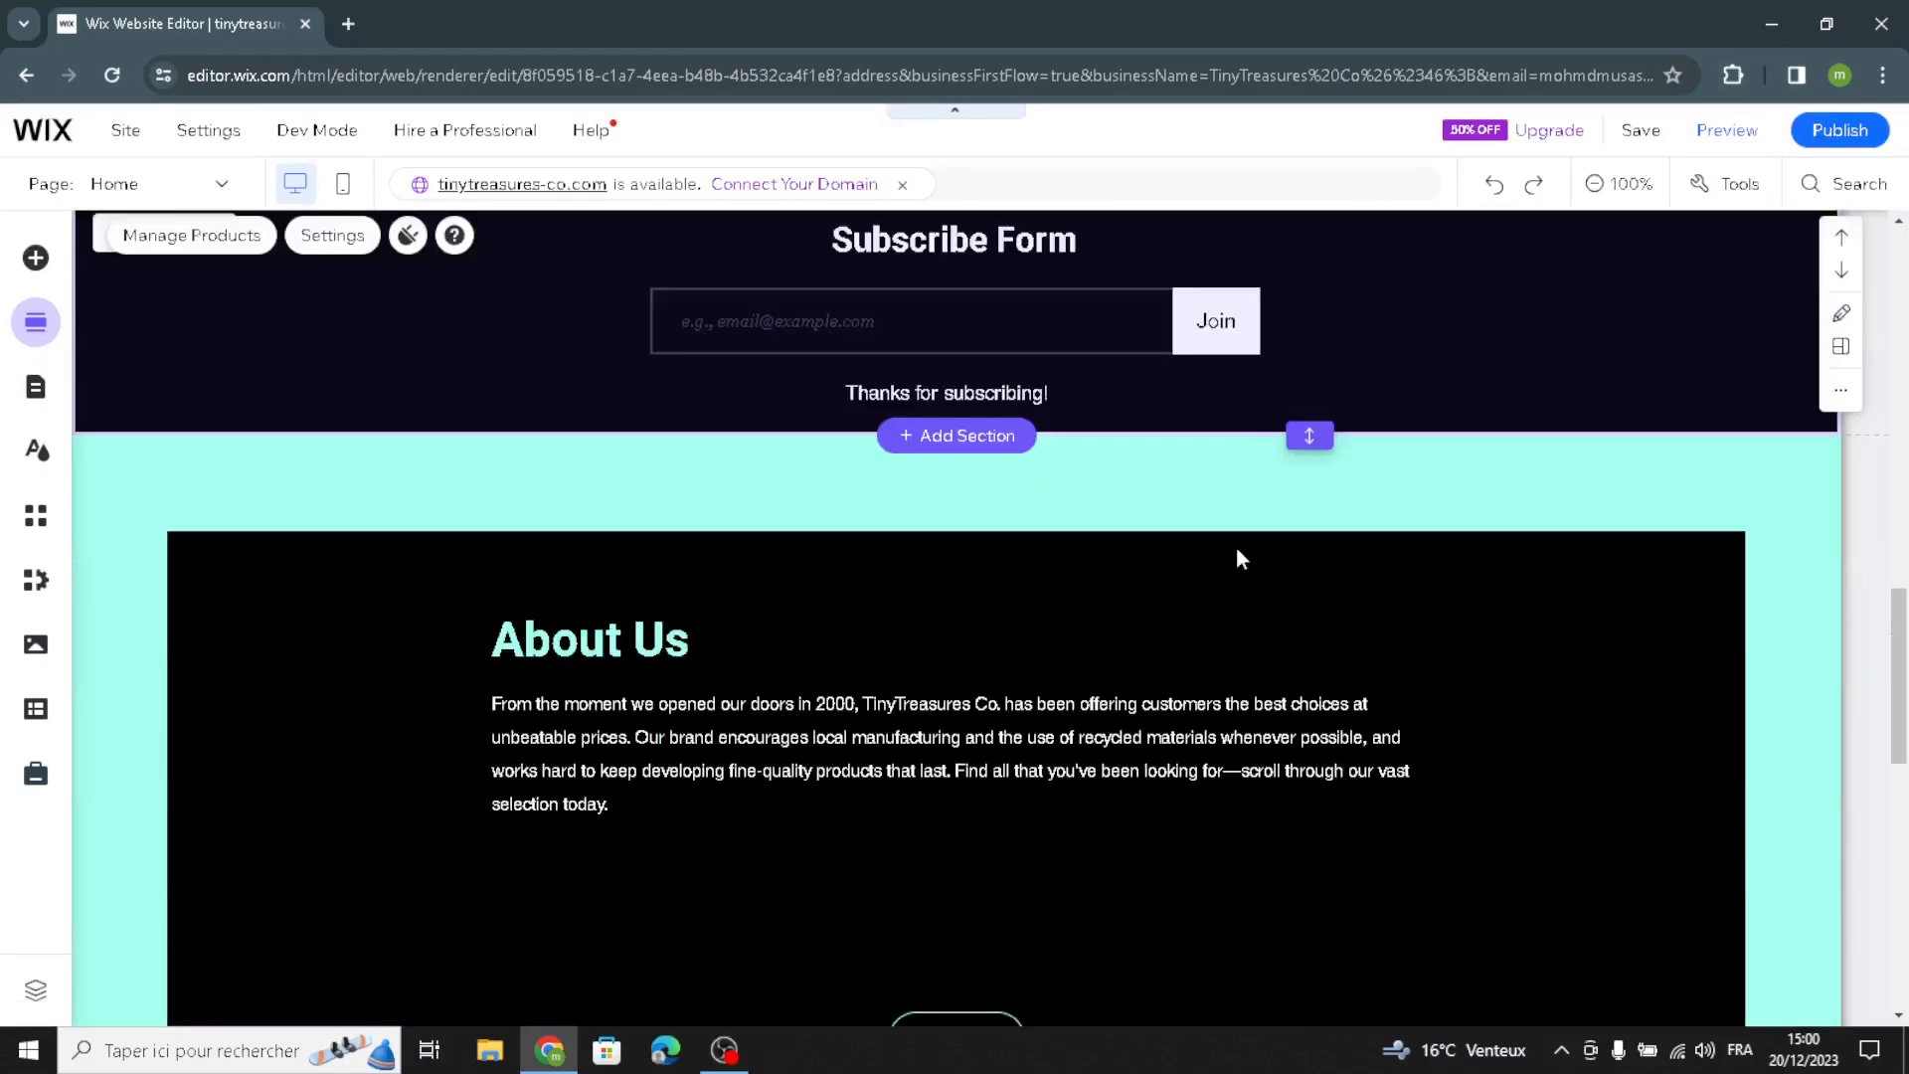
{"action": "scroll", "coordinate": [212, 543], "scroll_direction": "up", "scroll_amount": 2}
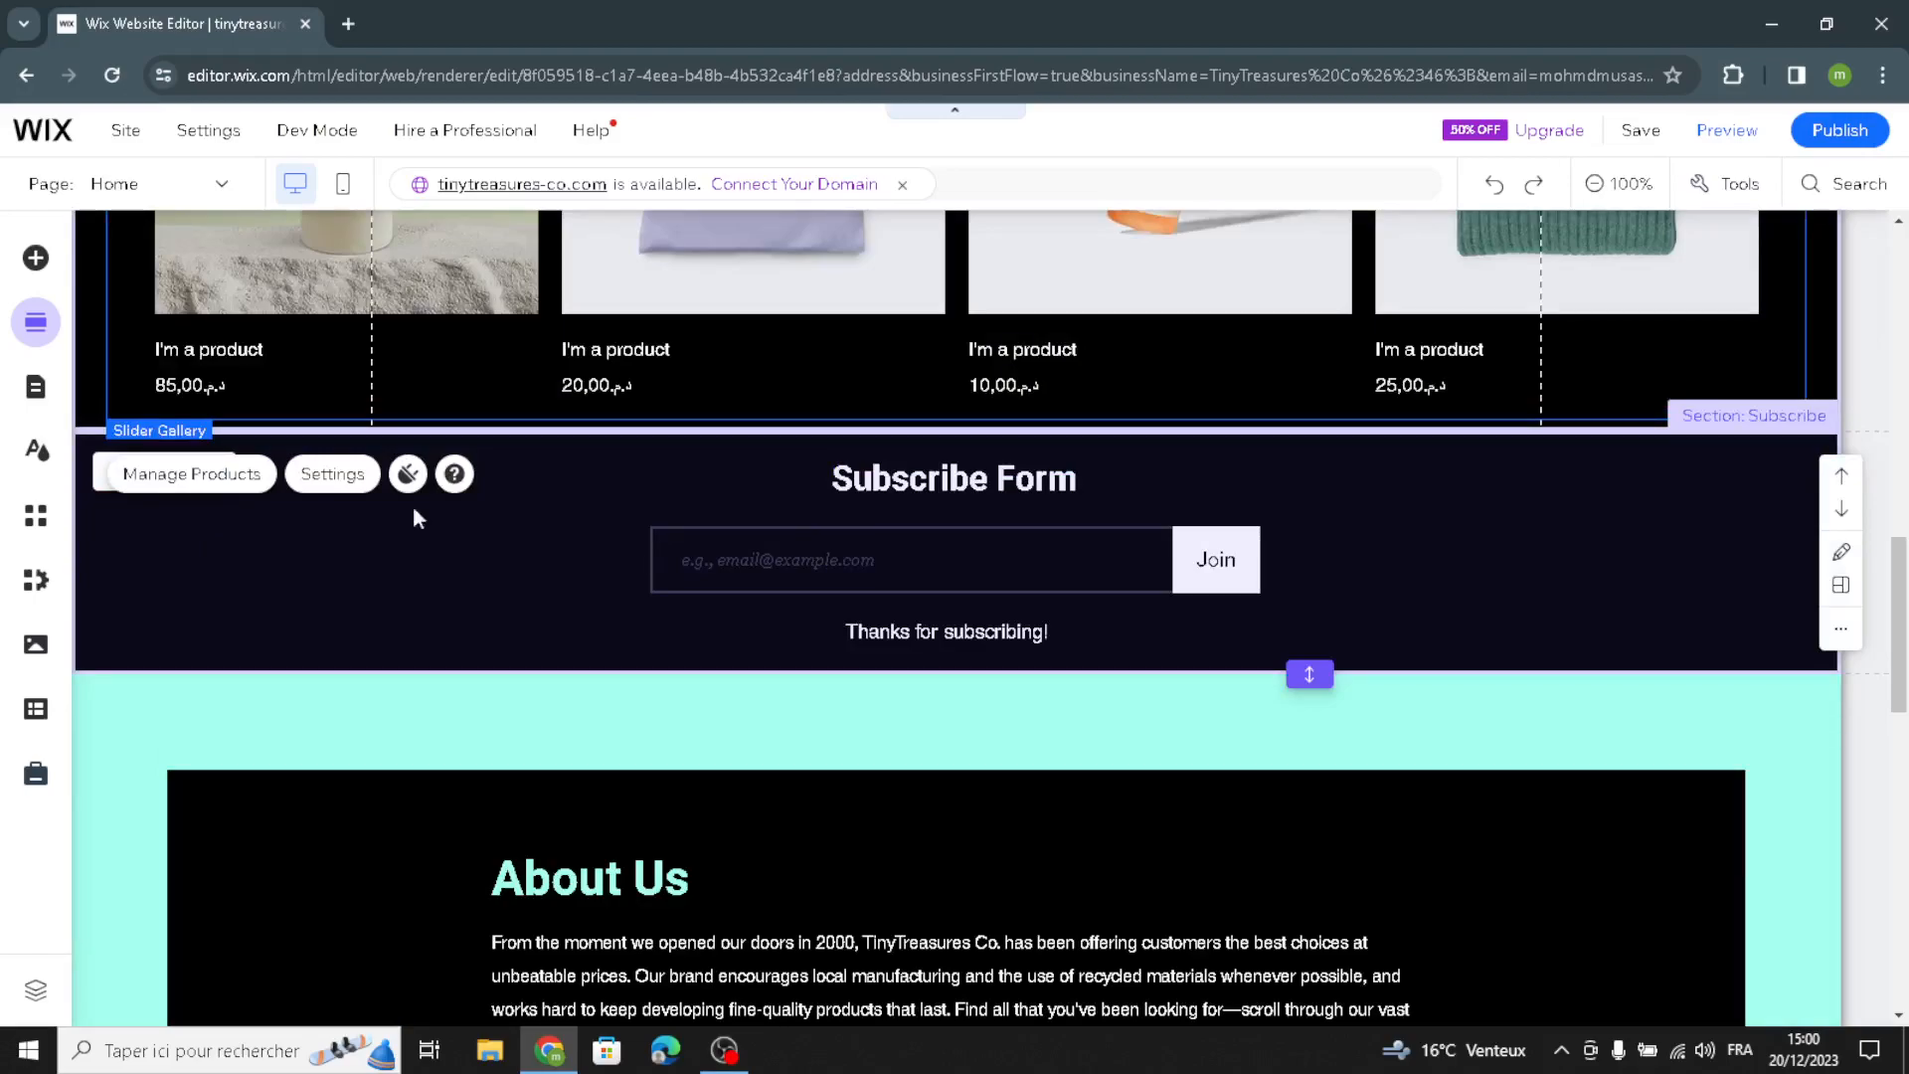
{"action": "left_click", "coordinate": [274, 537]}
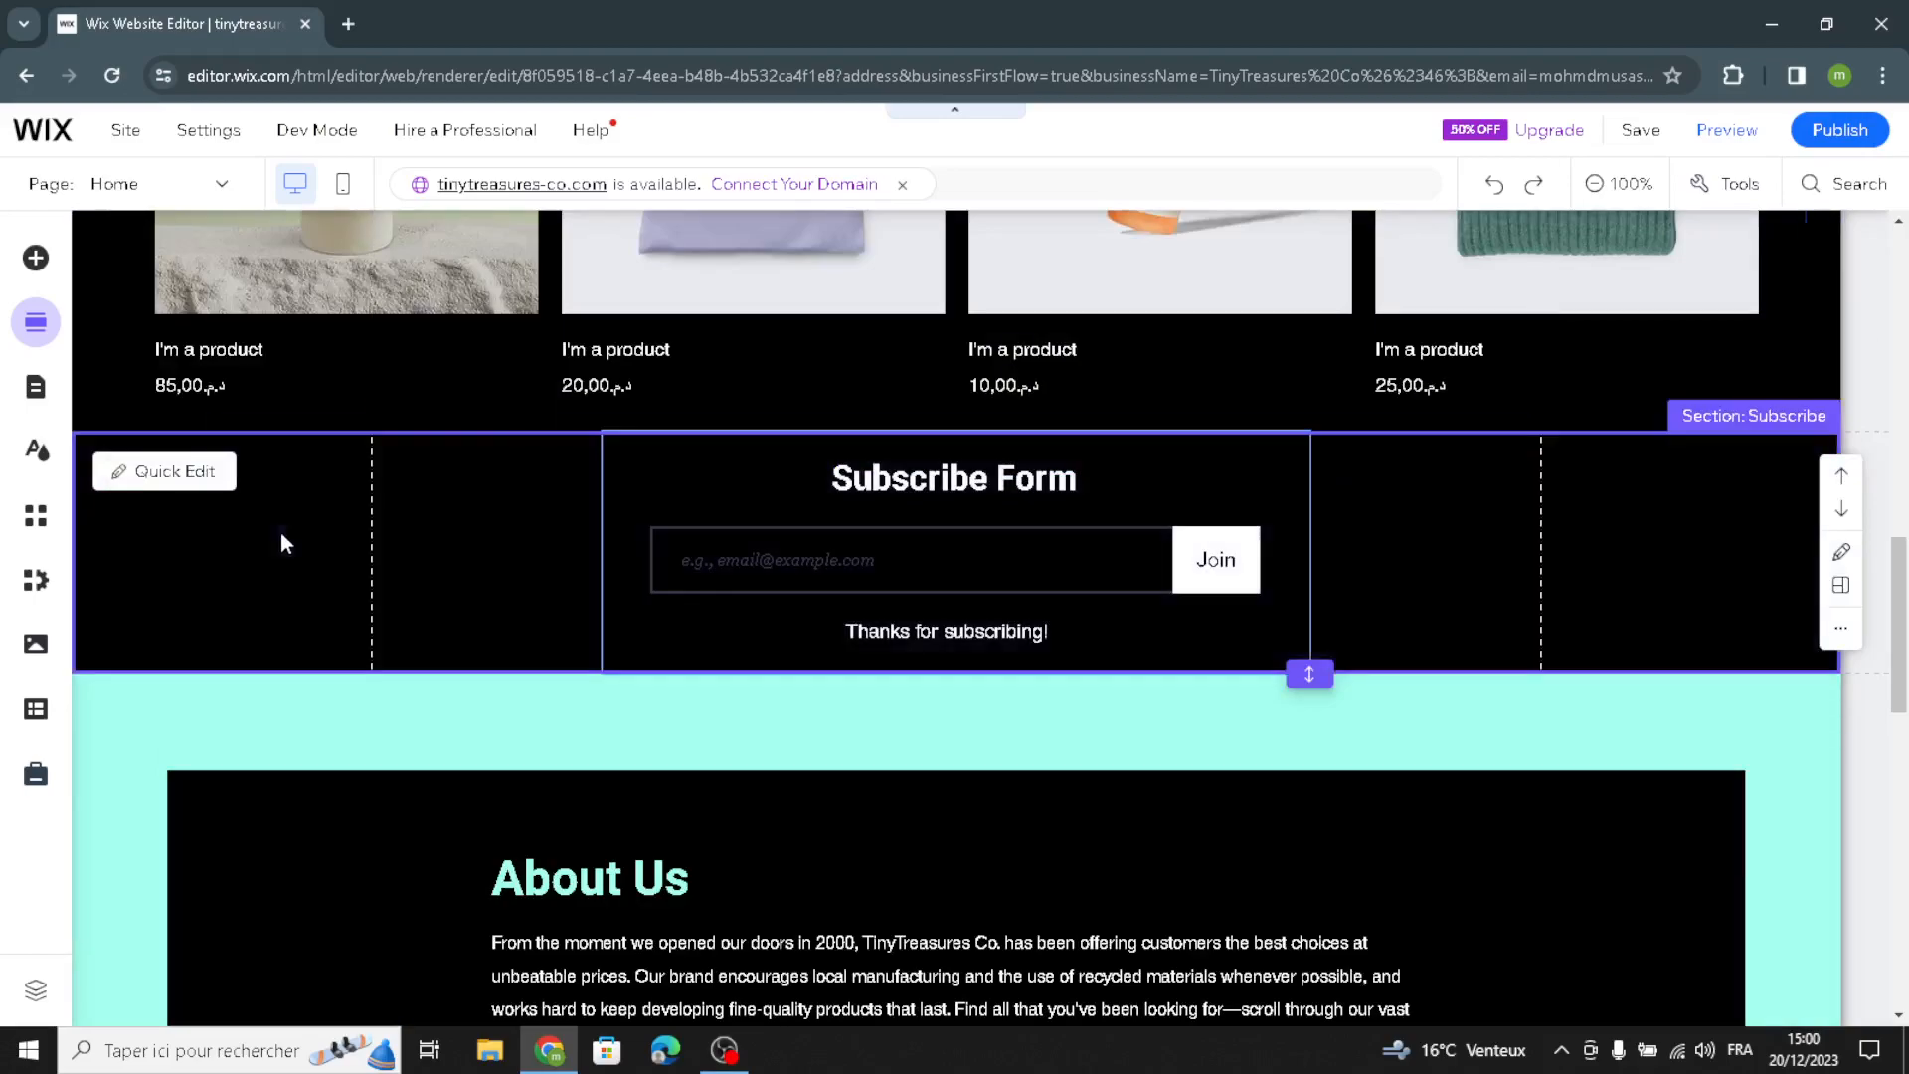
{"action": "left_click", "coordinate": [174, 472]}
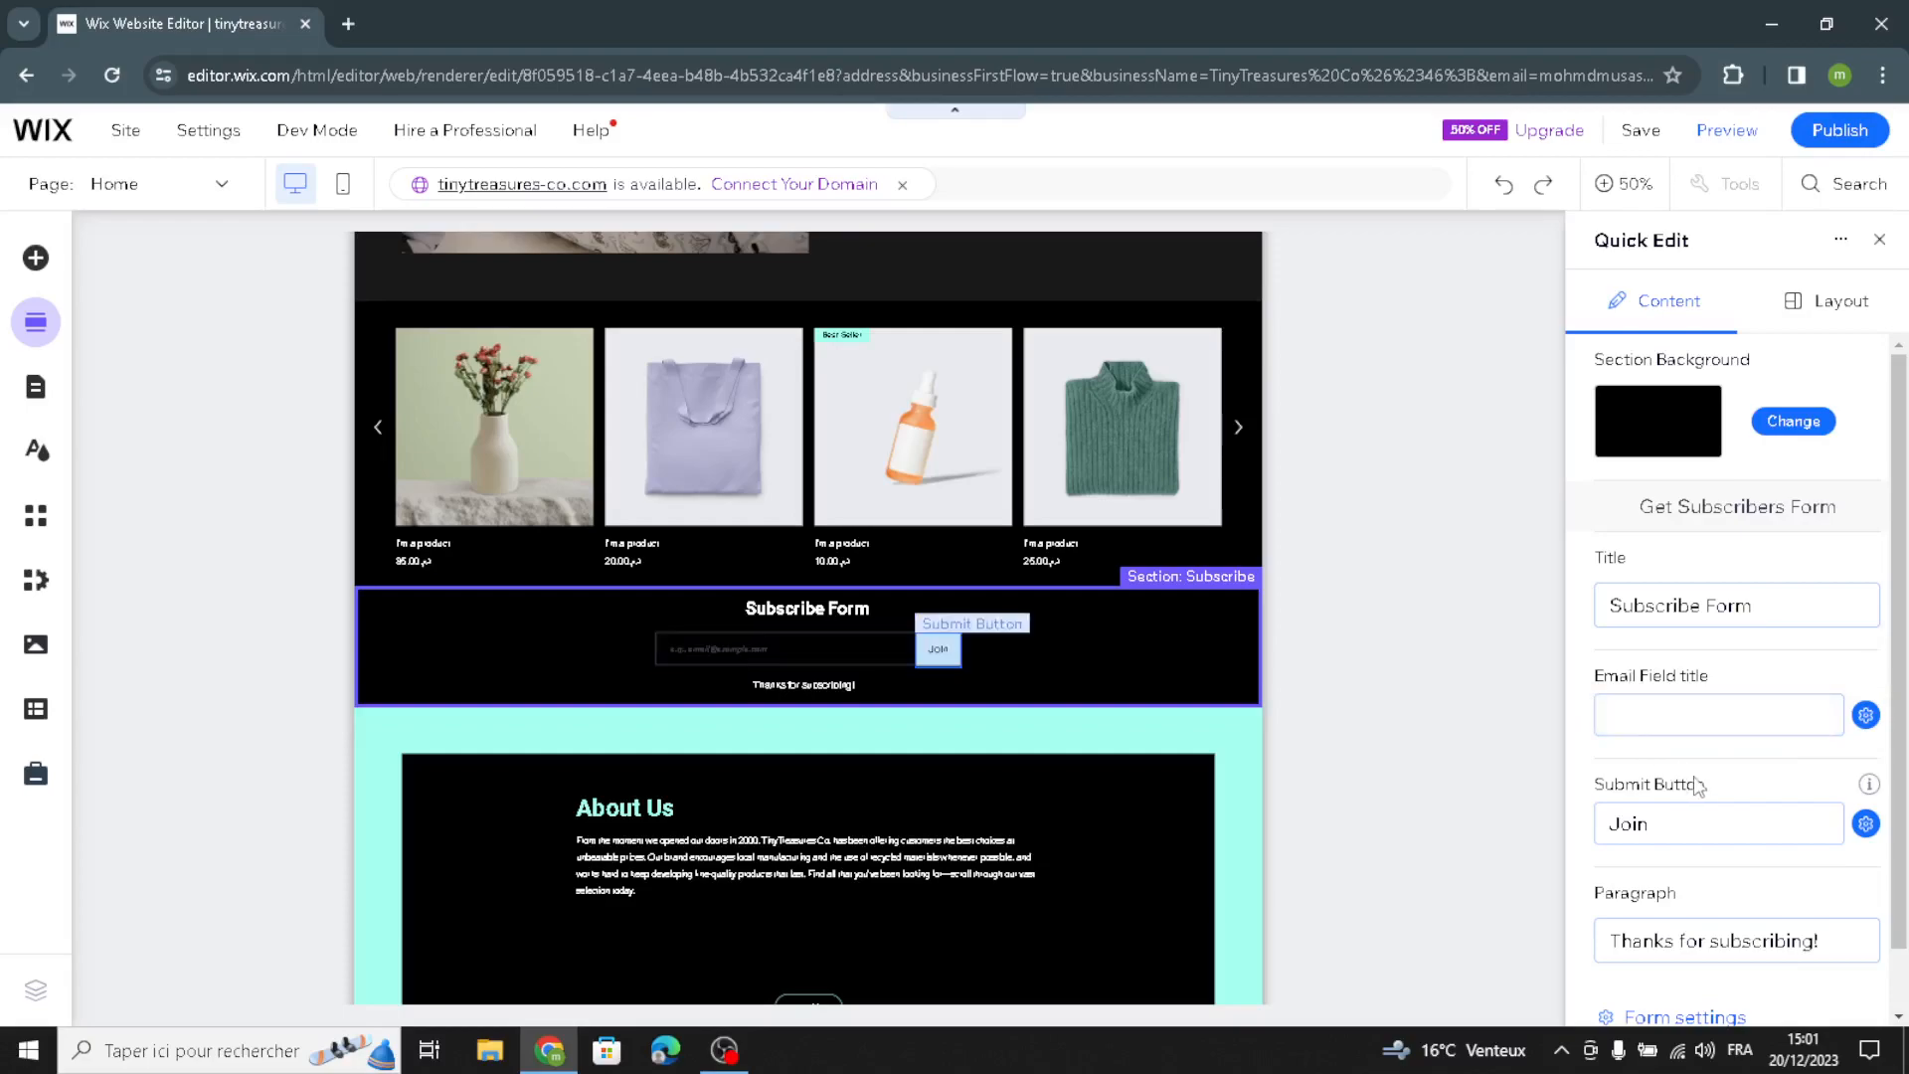
{"action": "scroll", "coordinate": [1689, 771], "scroll_direction": "down", "scroll_amount": 1}
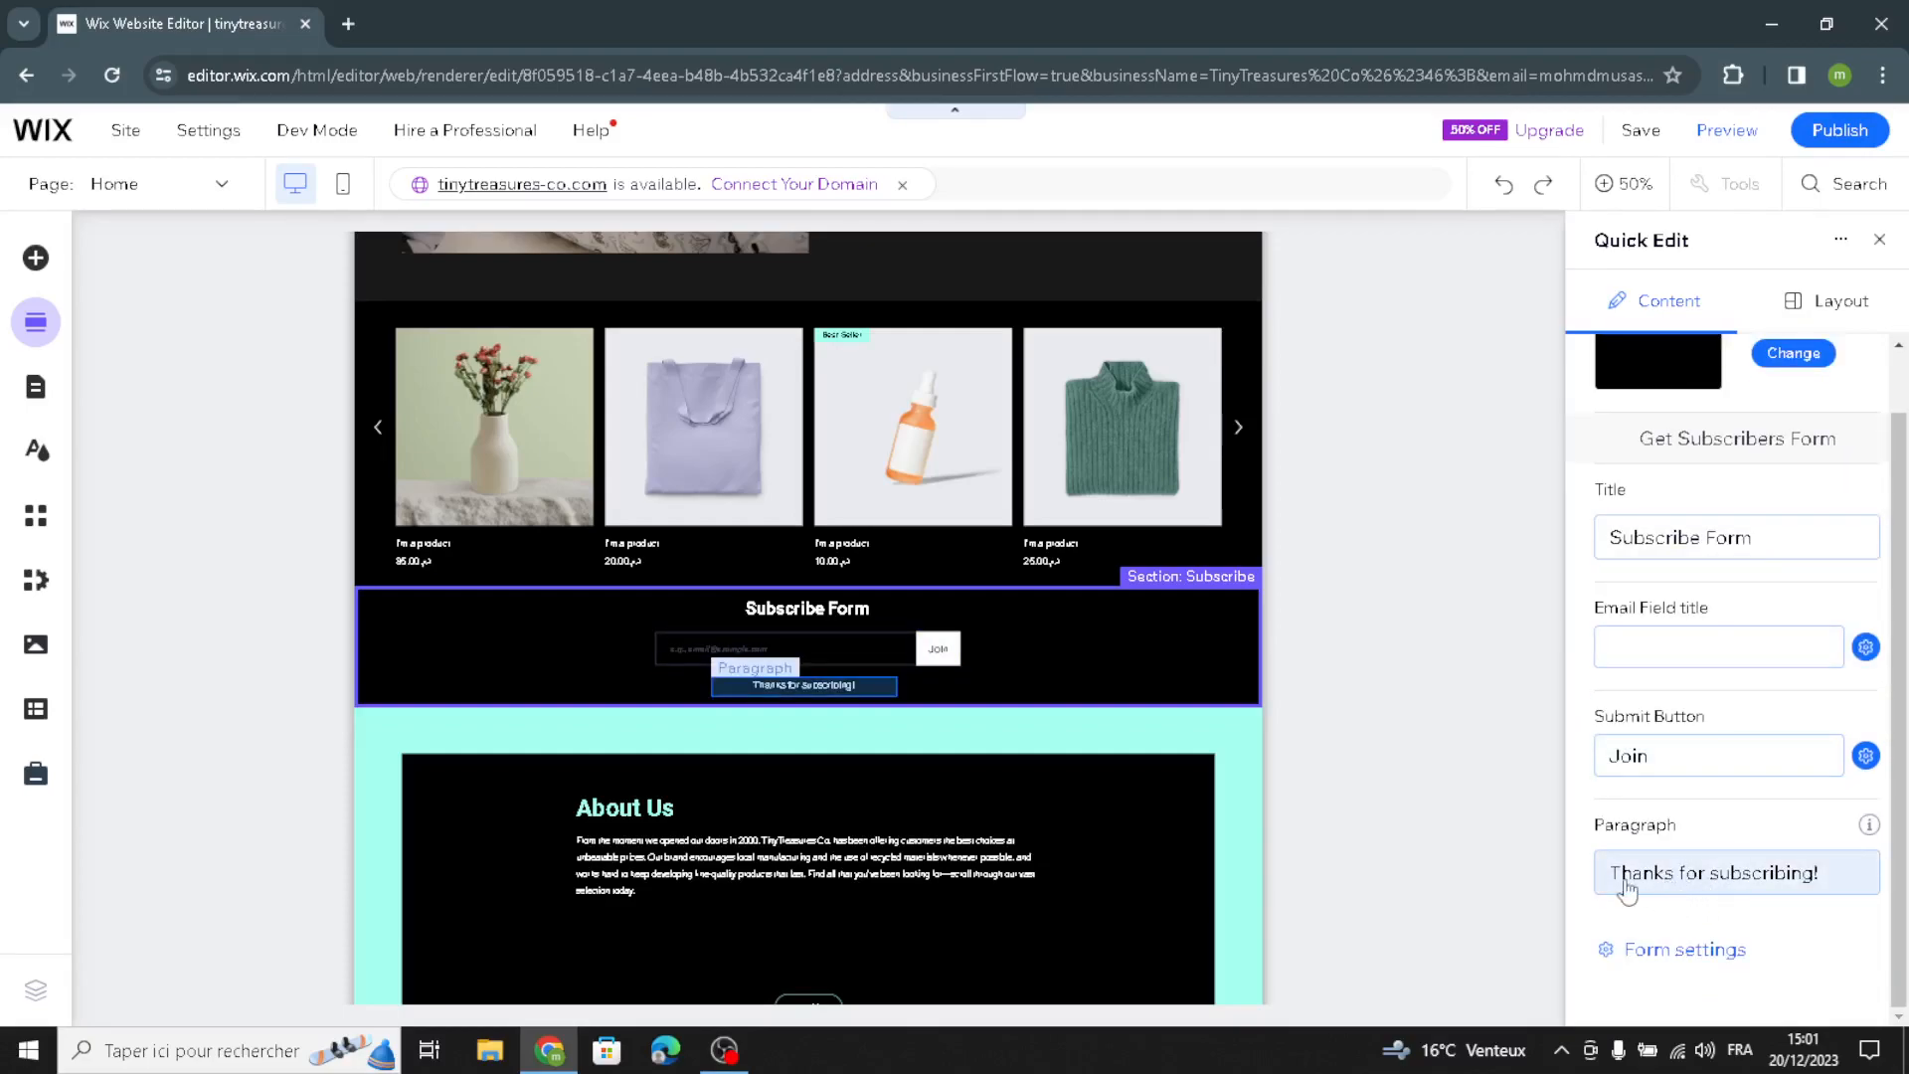
{"action": "left_click", "coordinate": [1880, 241]}
Step: Replace the About Us paragraph with AI-generated text using the suggested About section prompt for TinyTreasures Co
{"action": "left_click", "coordinate": [1067, 791]}
{"action": "scroll", "coordinate": [1053, 817], "scroll_direction": "down", "scroll_amount": 8}
{"action": "scroll", "coordinate": [616, 693], "scroll_direction": "up", "scroll_amount": 1}
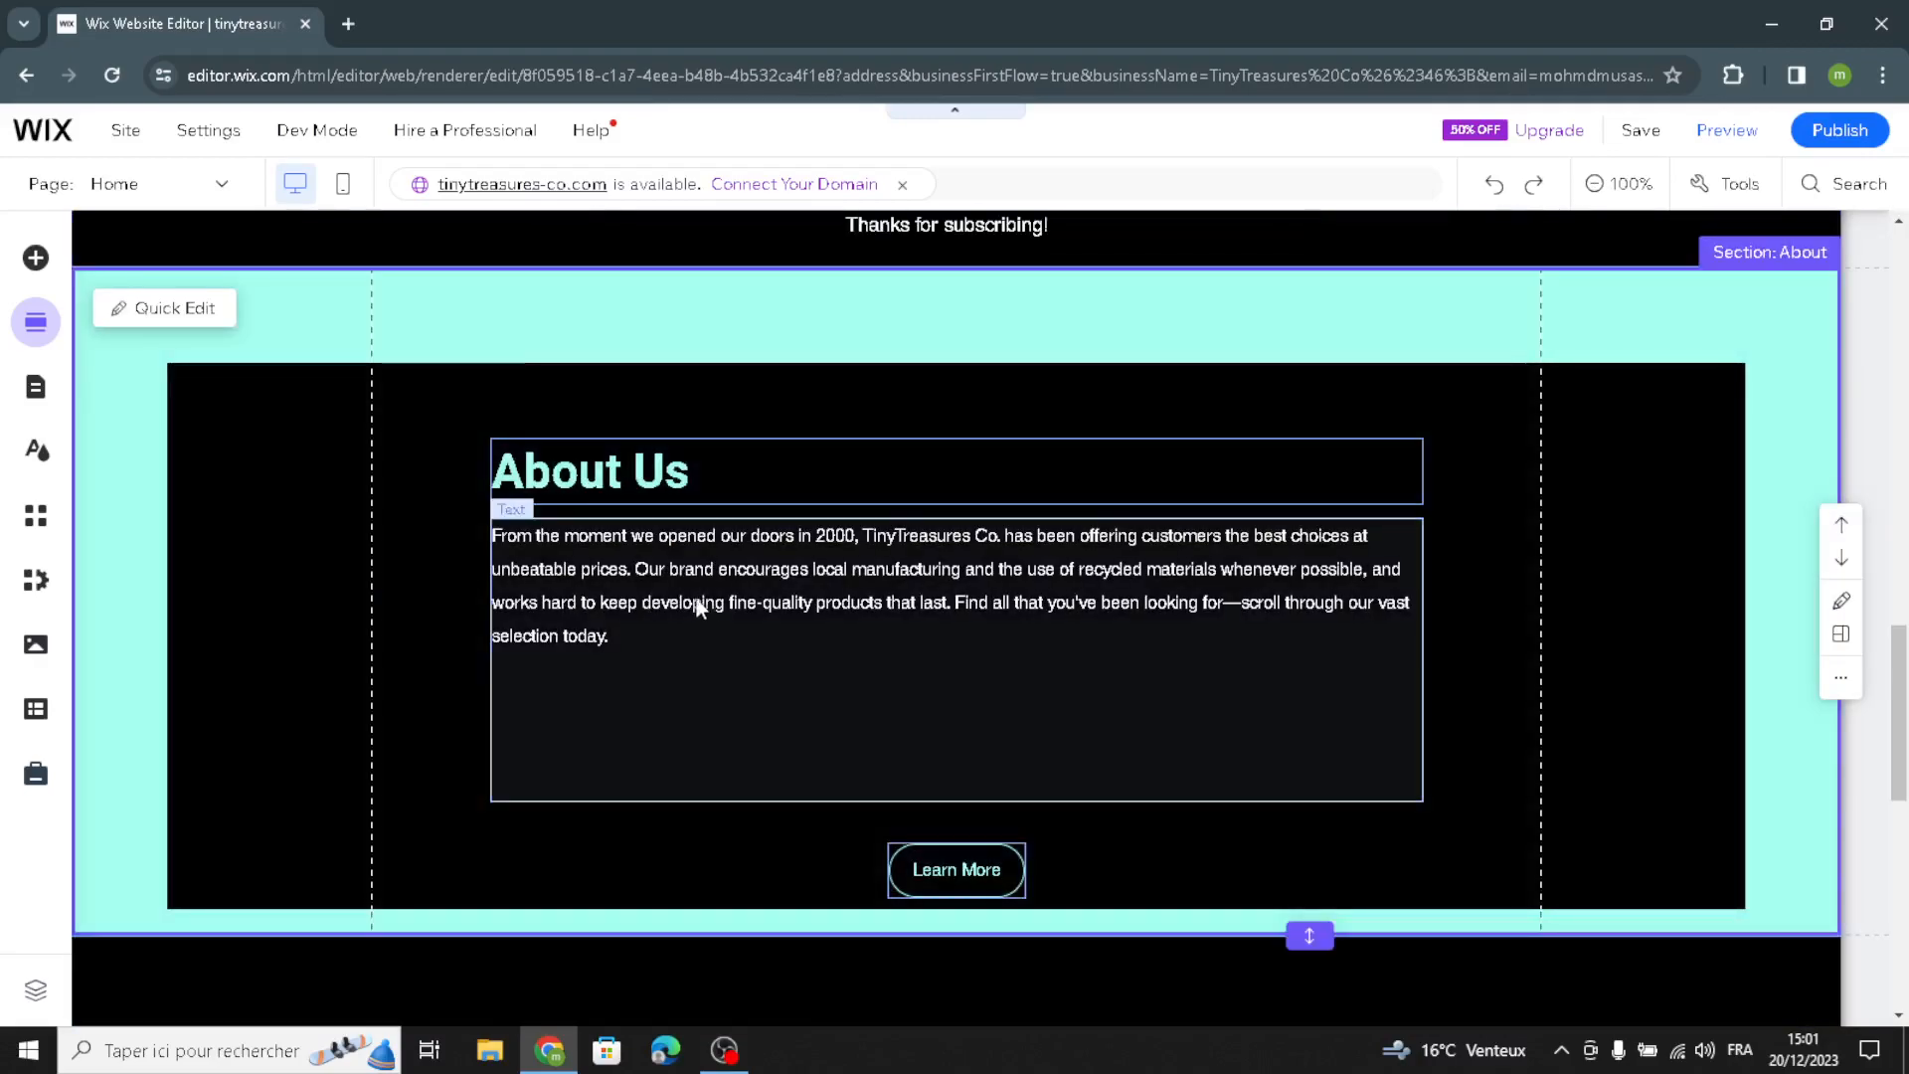
{"action": "left_click", "coordinate": [691, 605]}
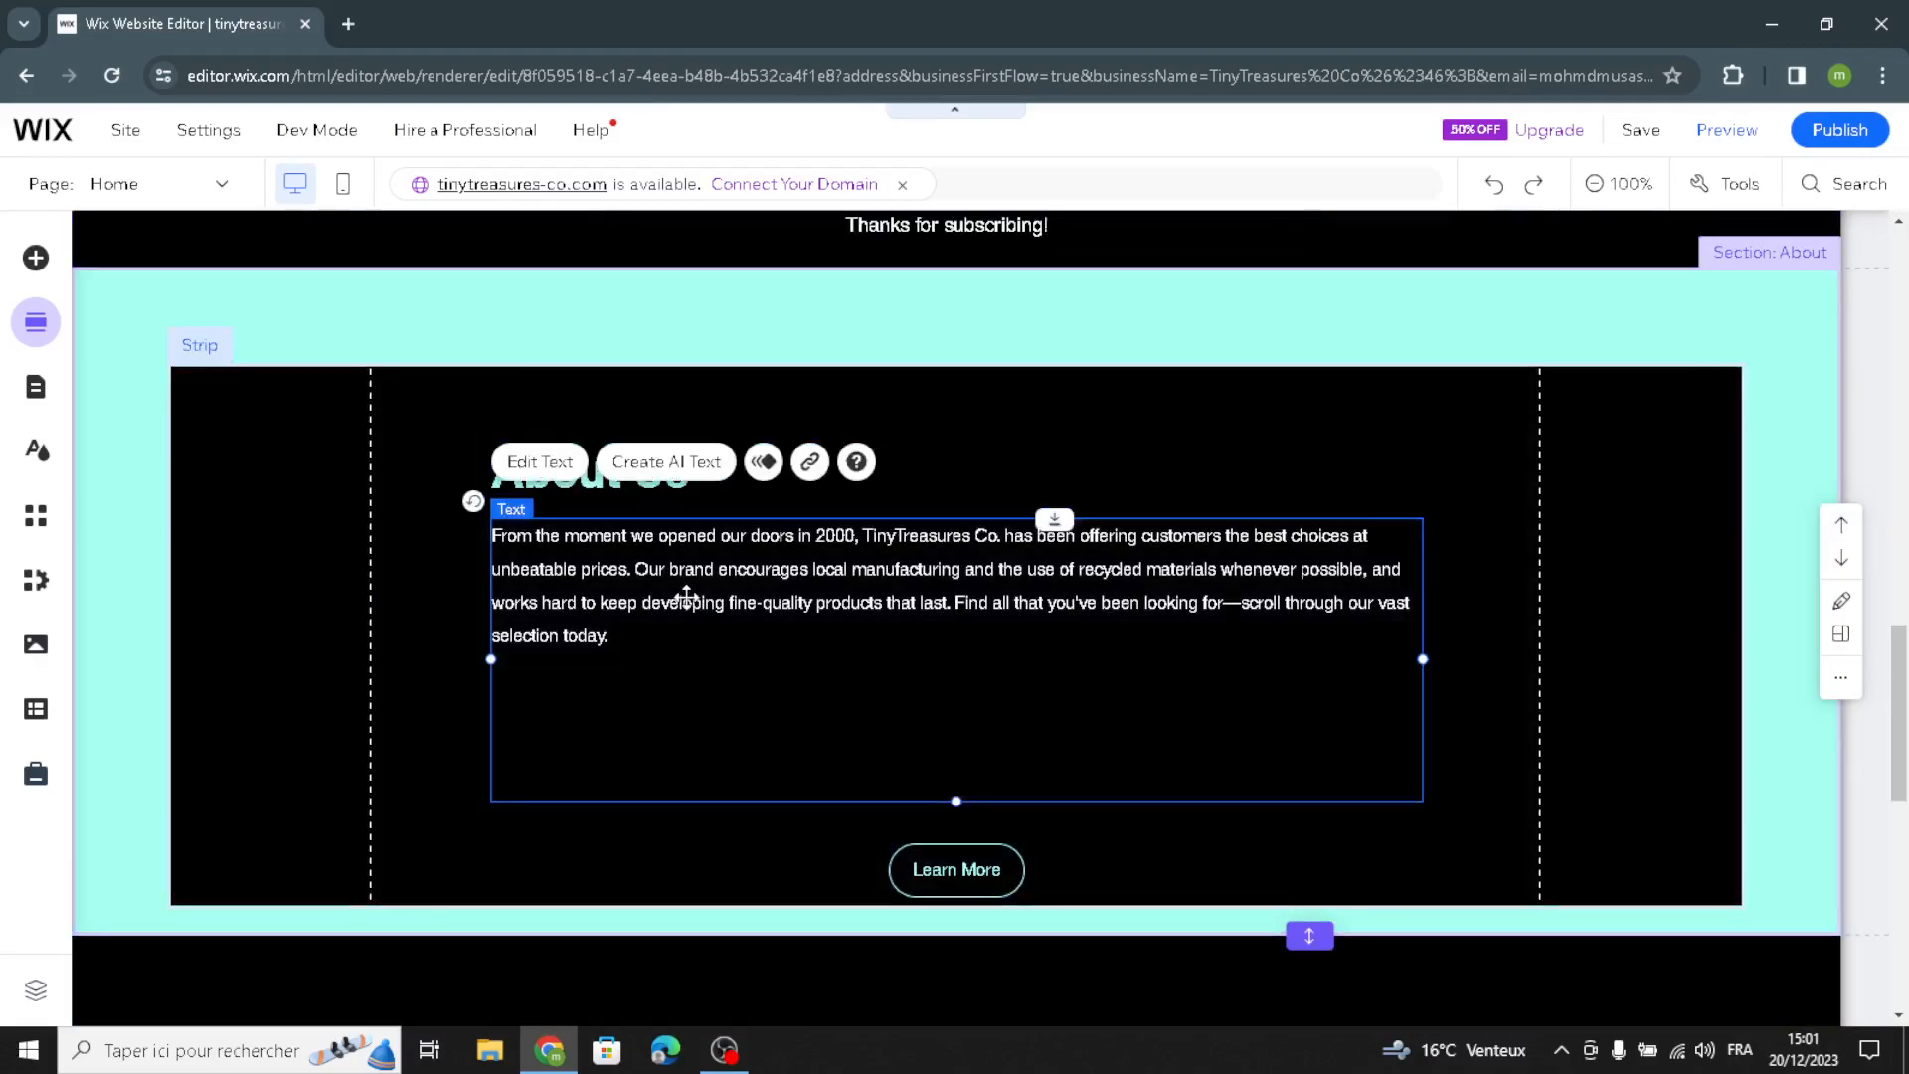
{"action": "left_click", "coordinate": [700, 476]}
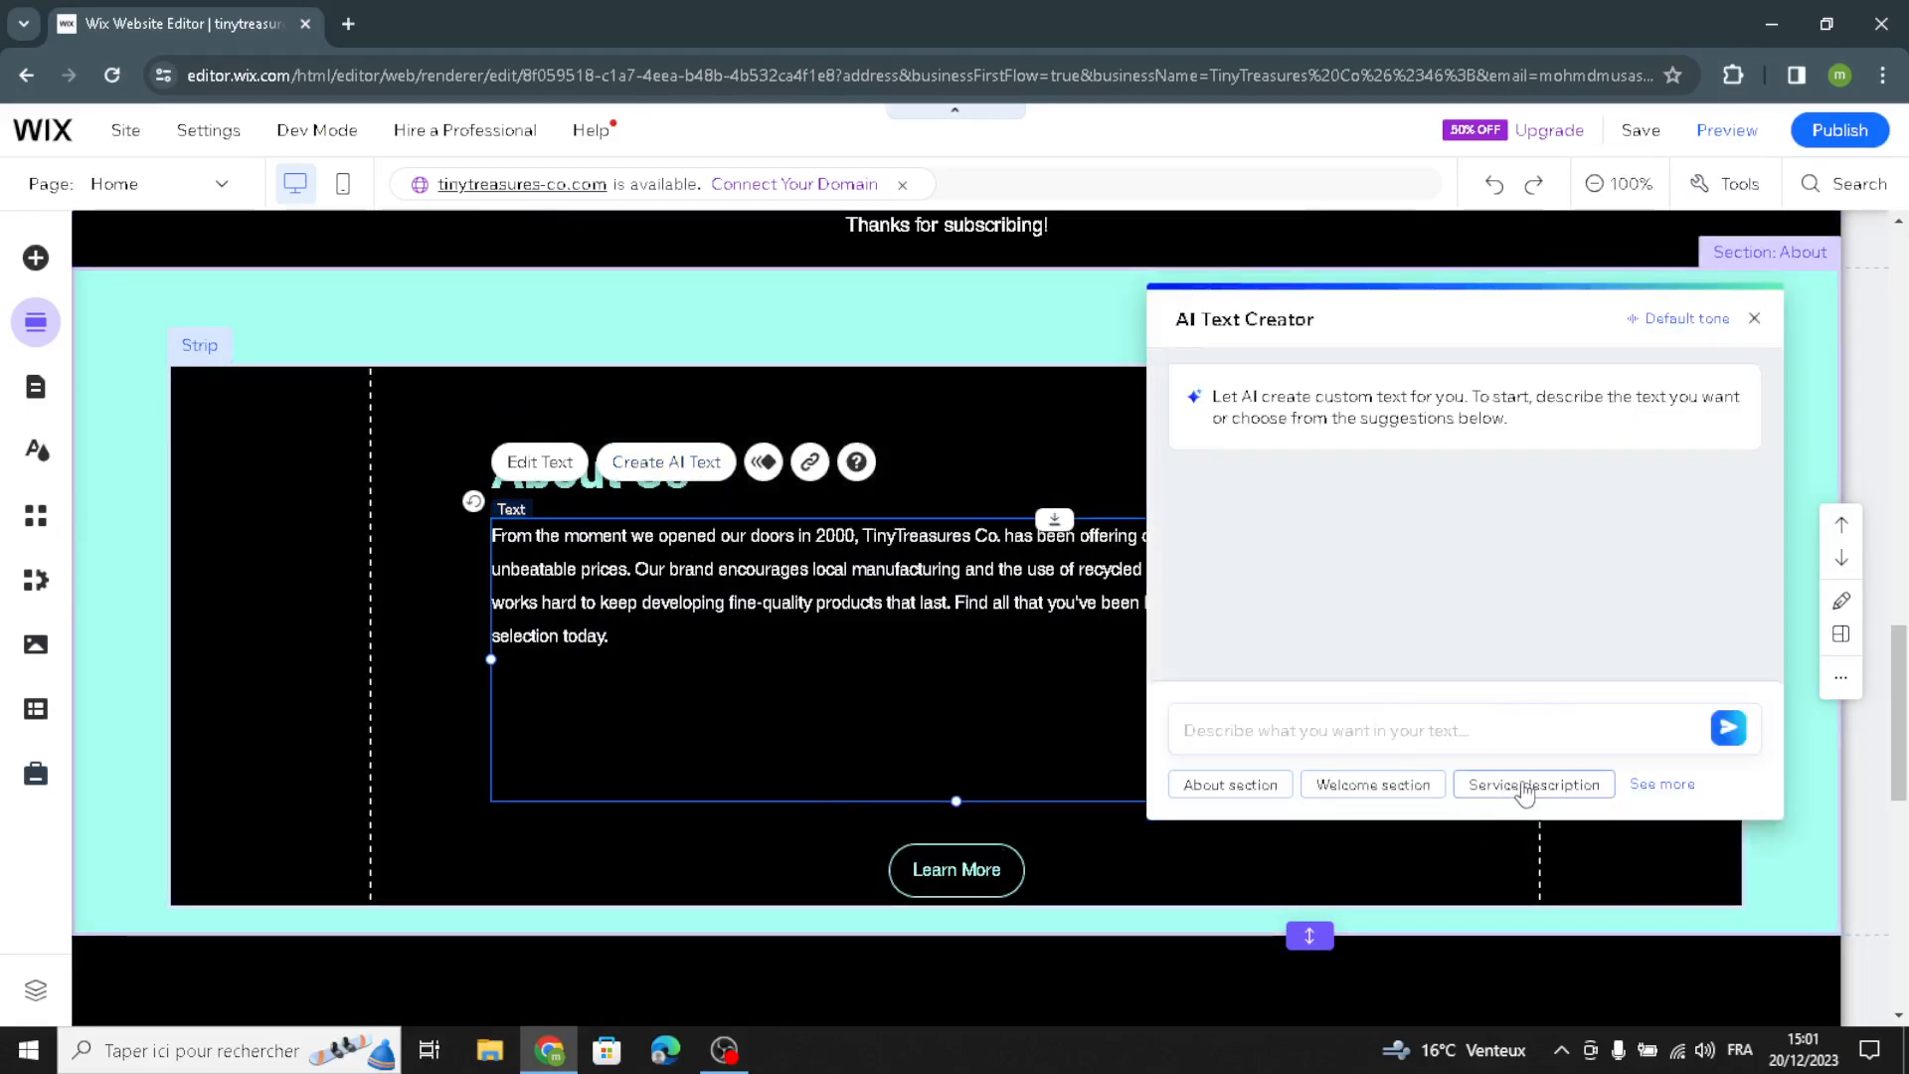
{"action": "left_click", "coordinate": [1247, 789]}
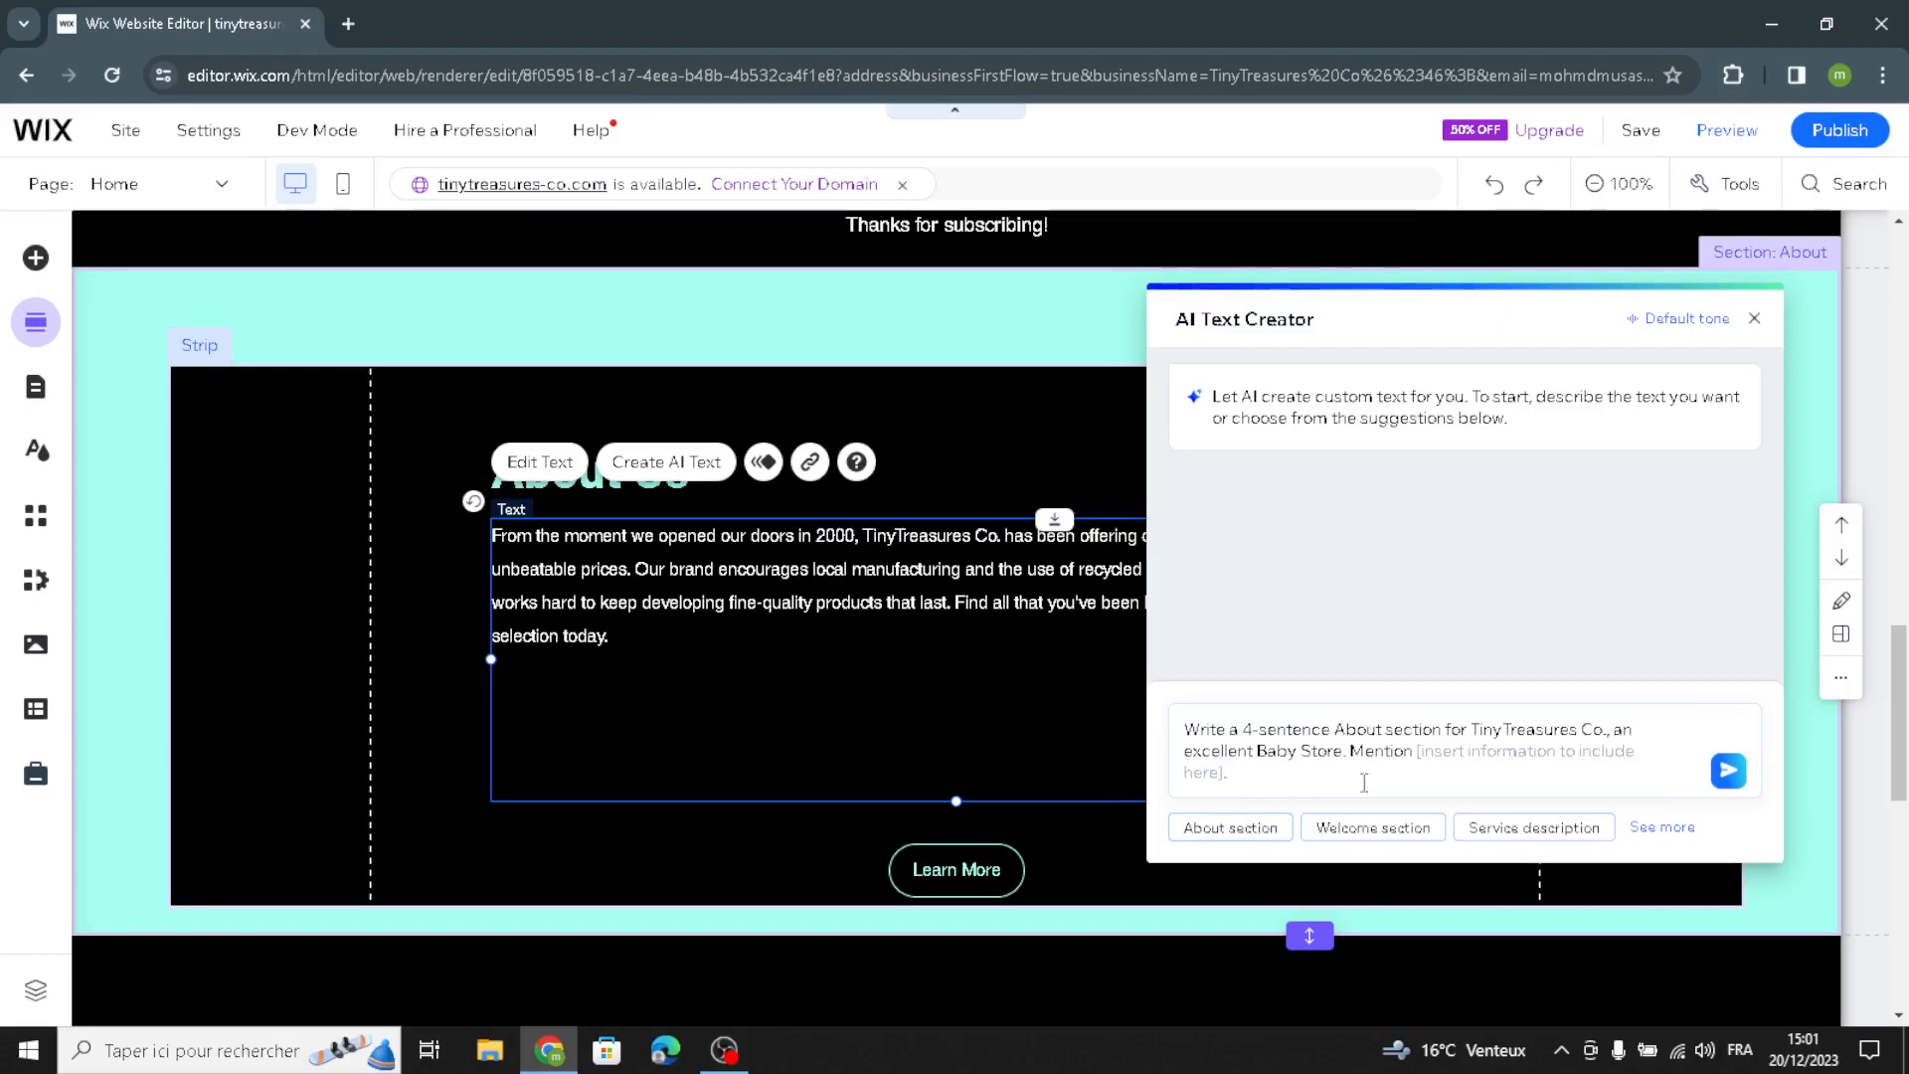
{"action": "left_click", "coordinate": [1734, 781]}
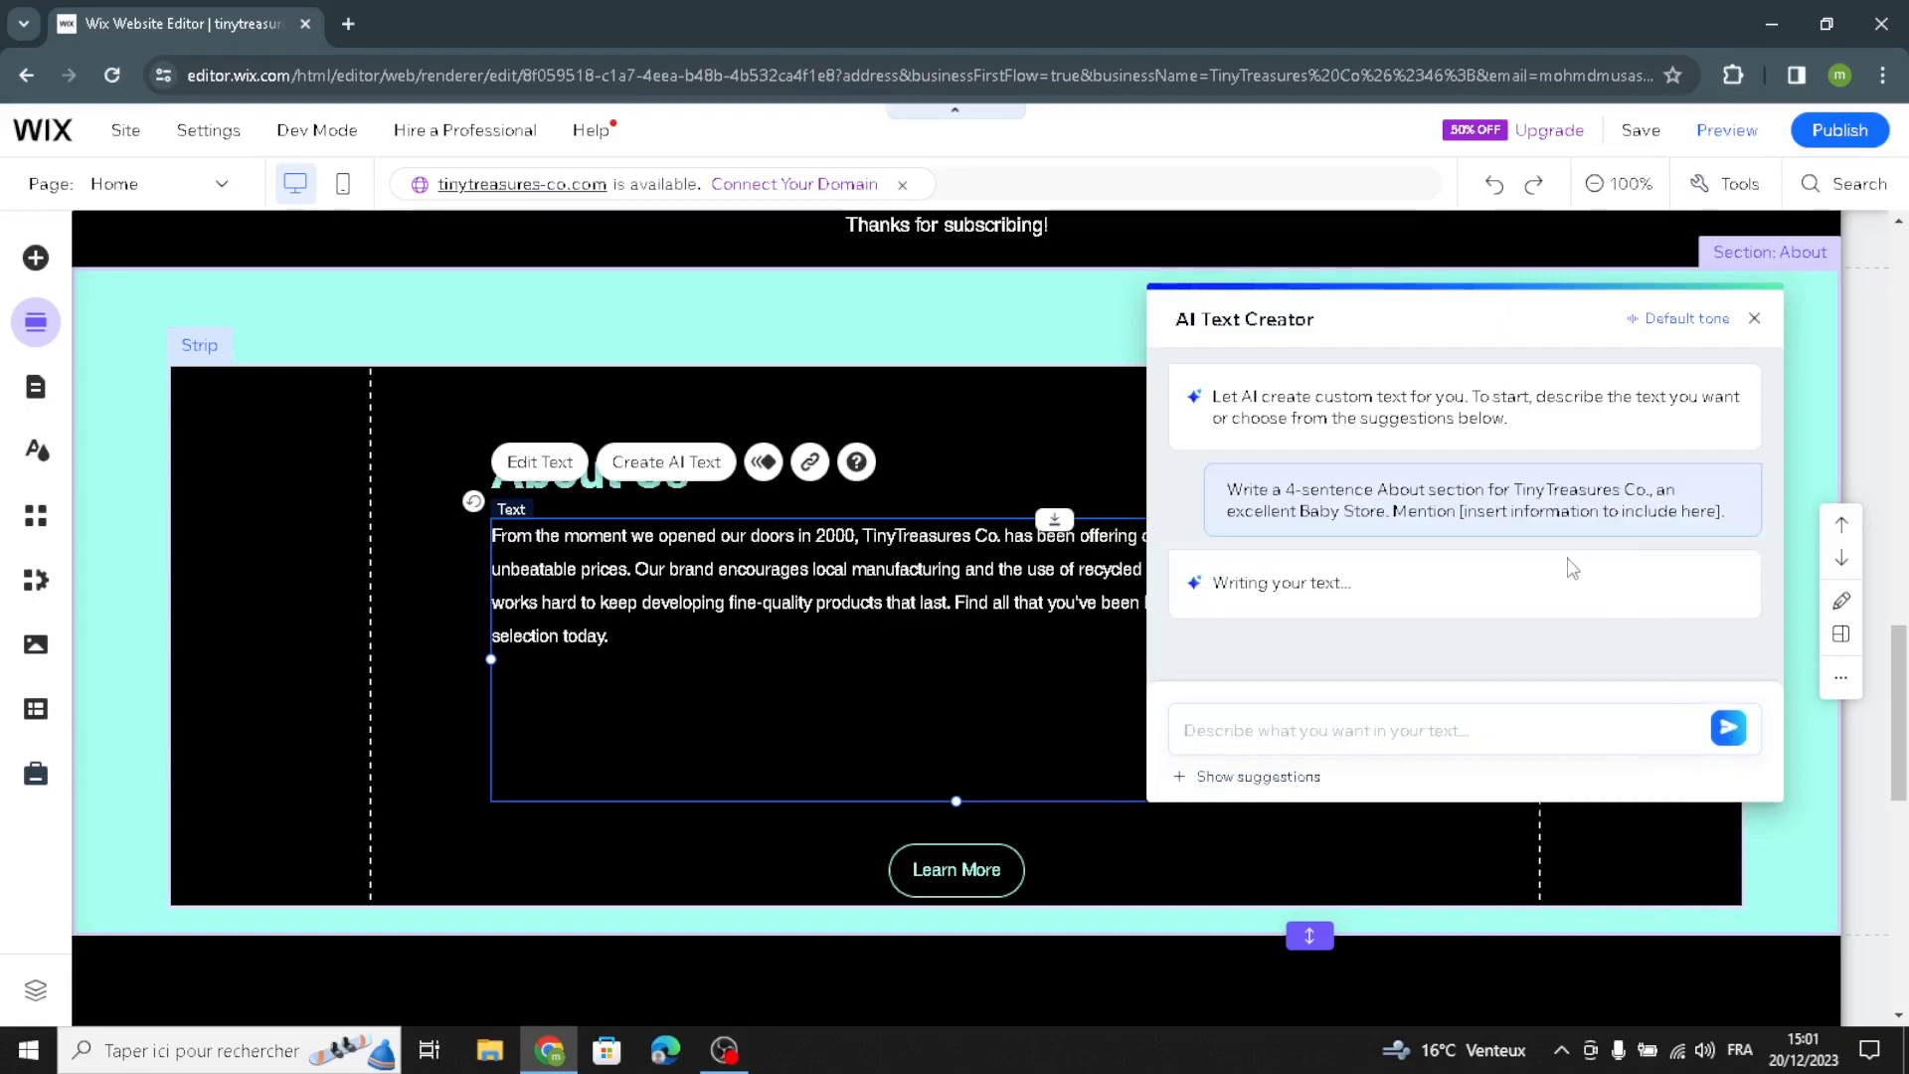
{"action": "left_click", "coordinate": [1658, 542]}
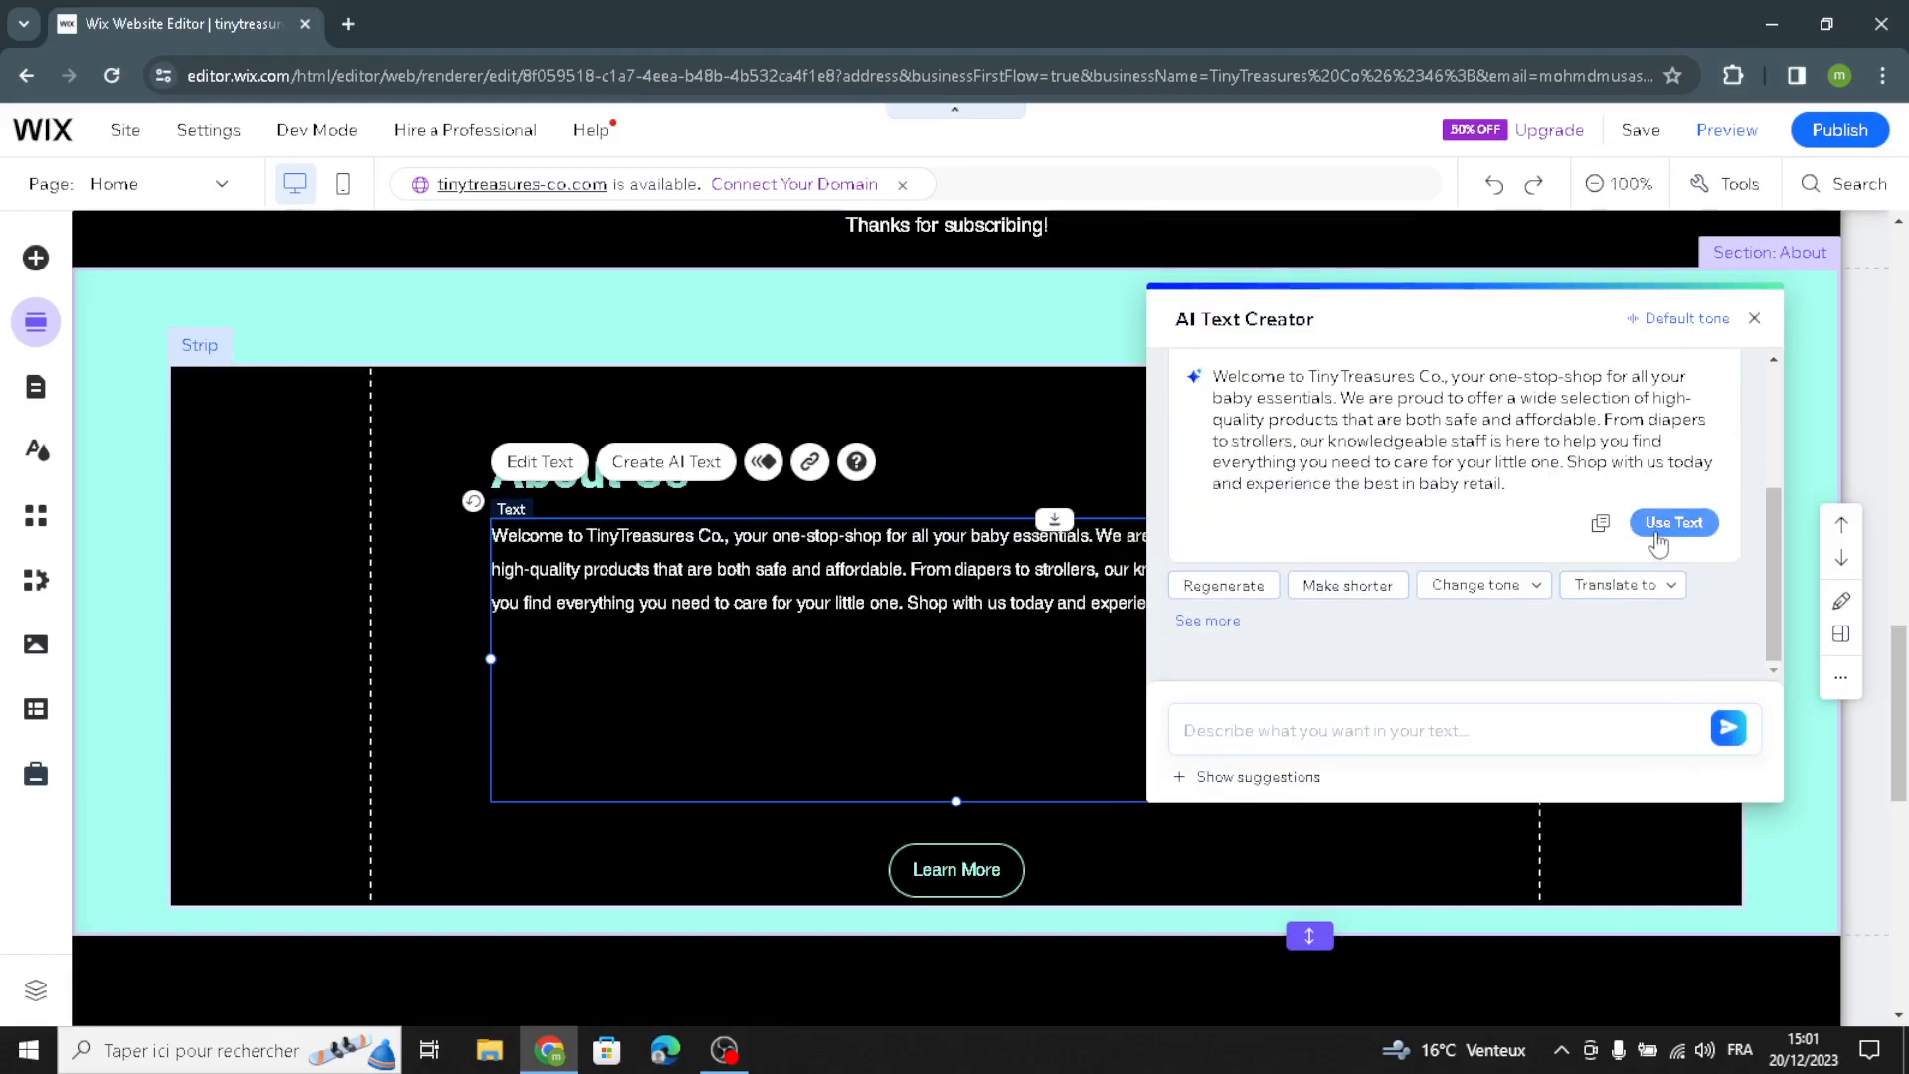
{"action": "left_click", "coordinate": [1756, 321]}
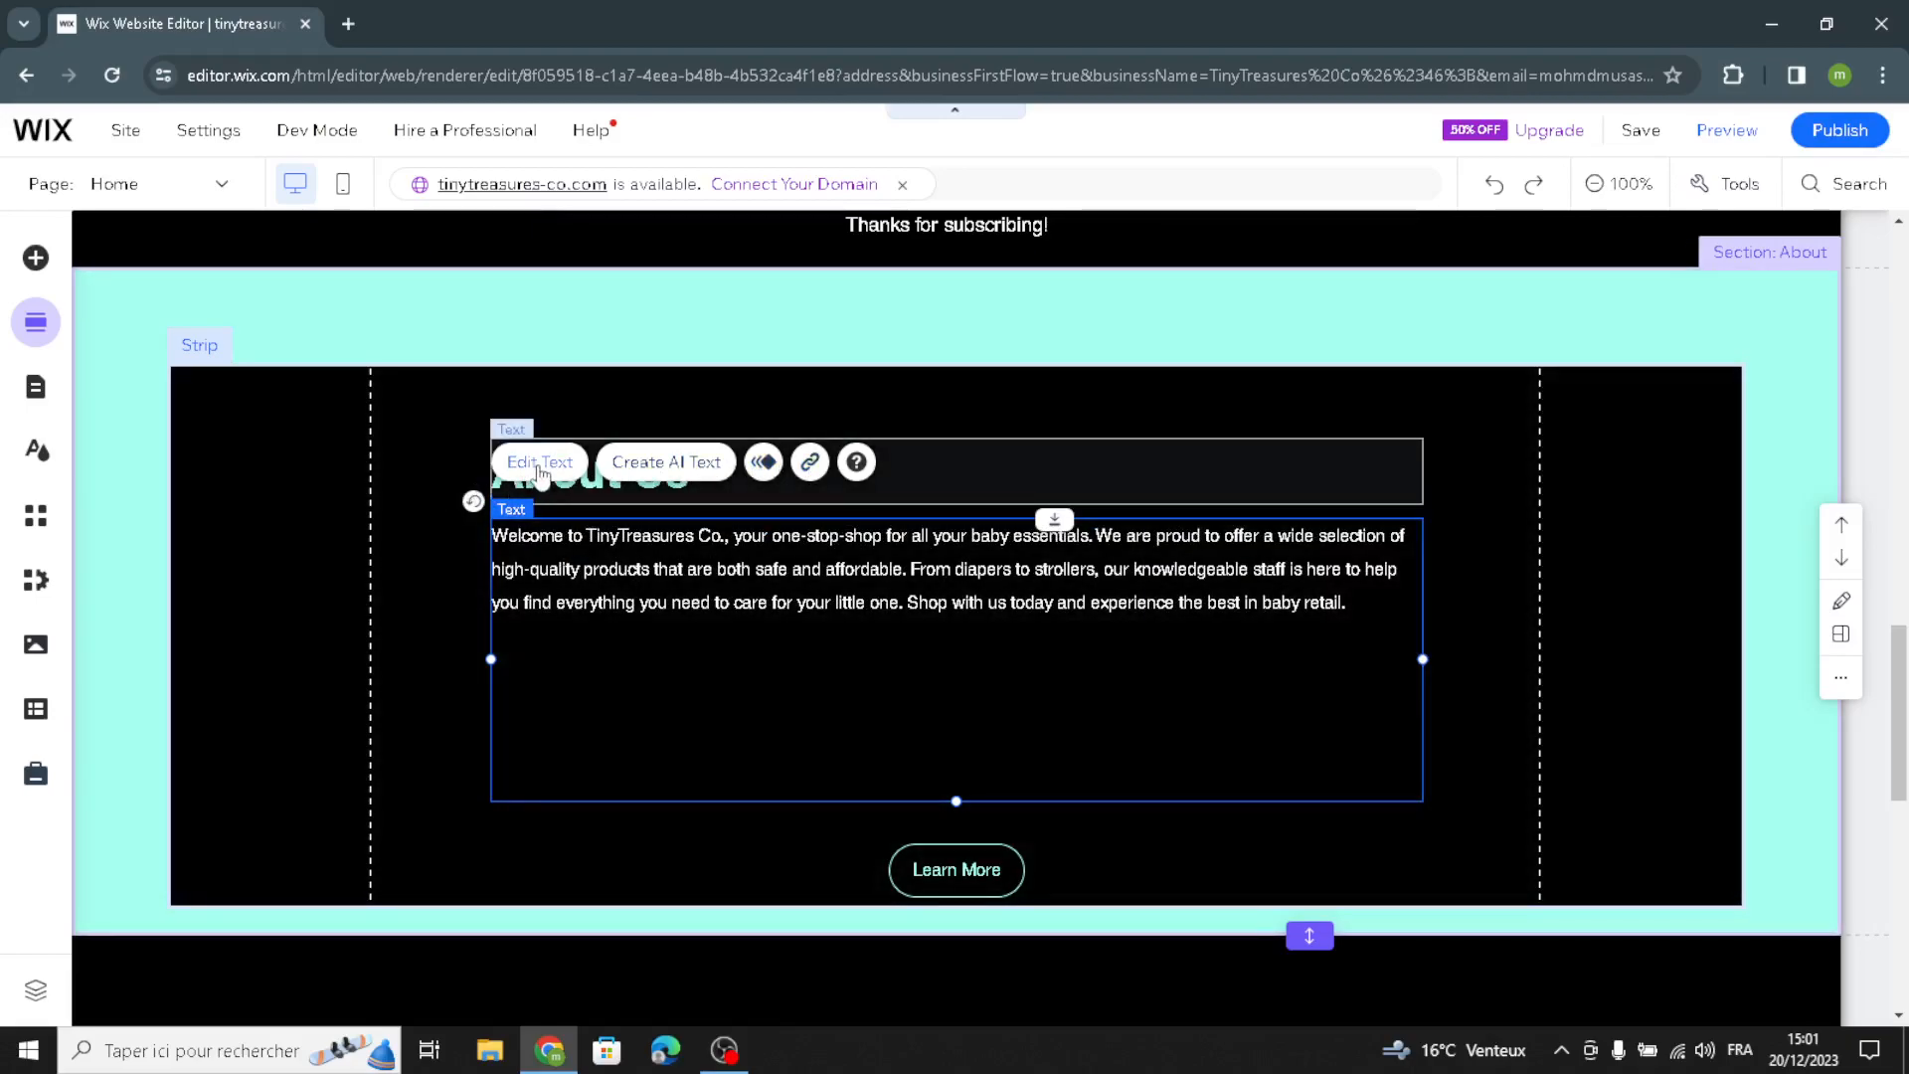
Step: Center the About Us paragraph and format it in the Jockey One font with the Paragraph 1 style
{"action": "left_click", "coordinate": [541, 474]}
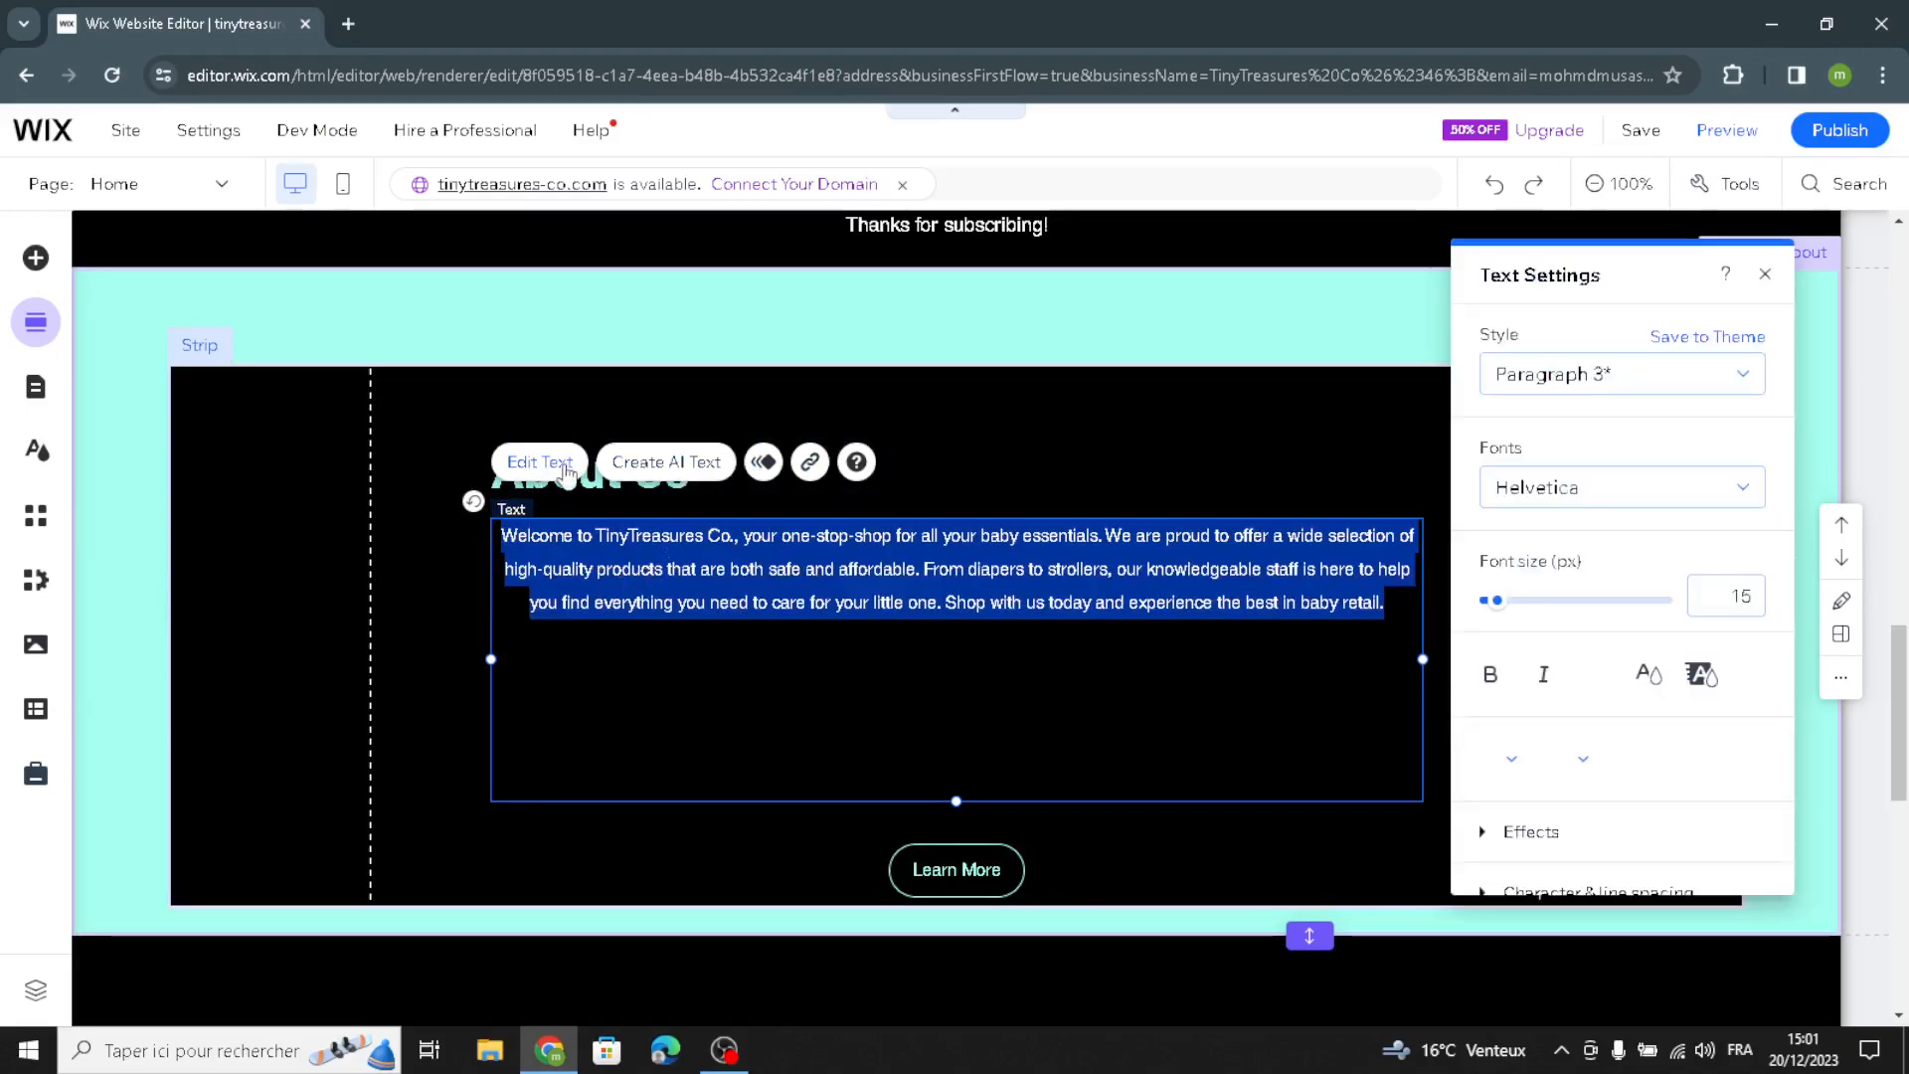
{"action": "left_click", "coordinate": [1611, 498]}
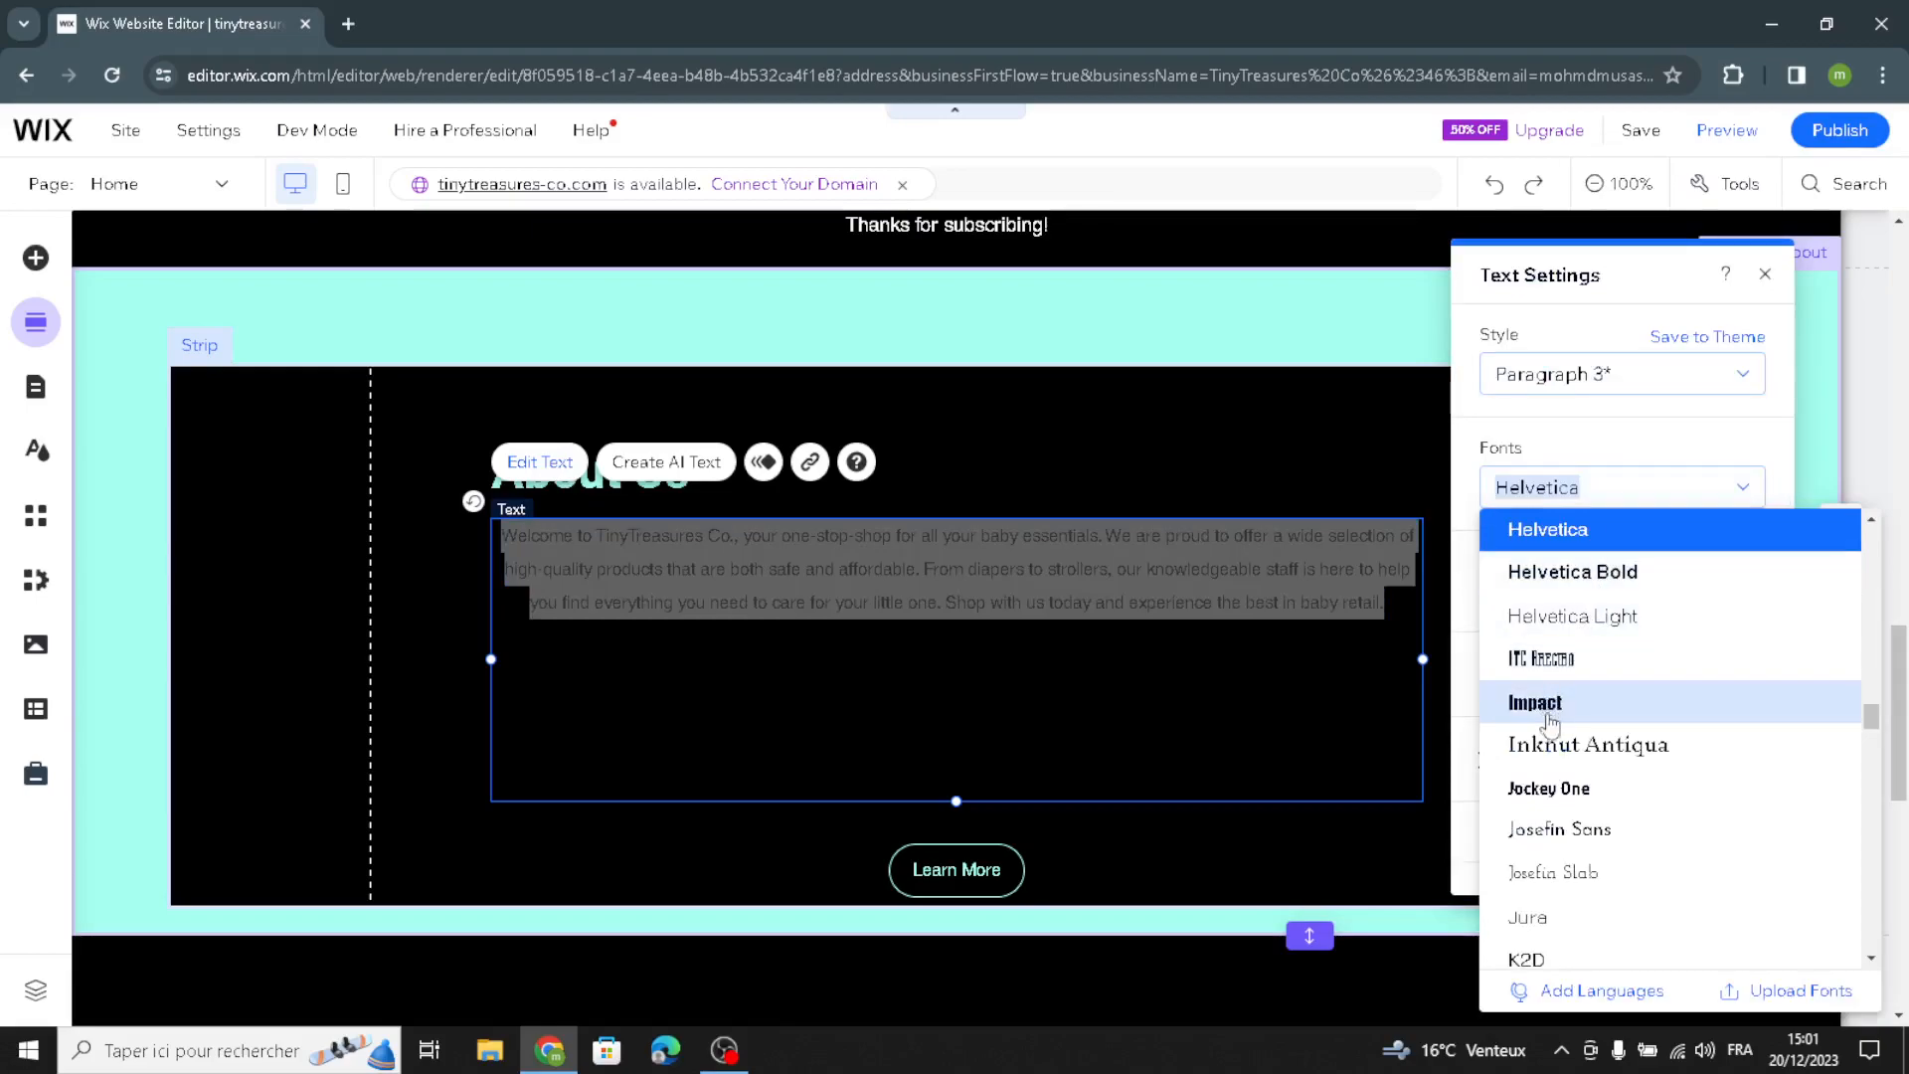
{"action": "left_click", "coordinate": [1558, 788]}
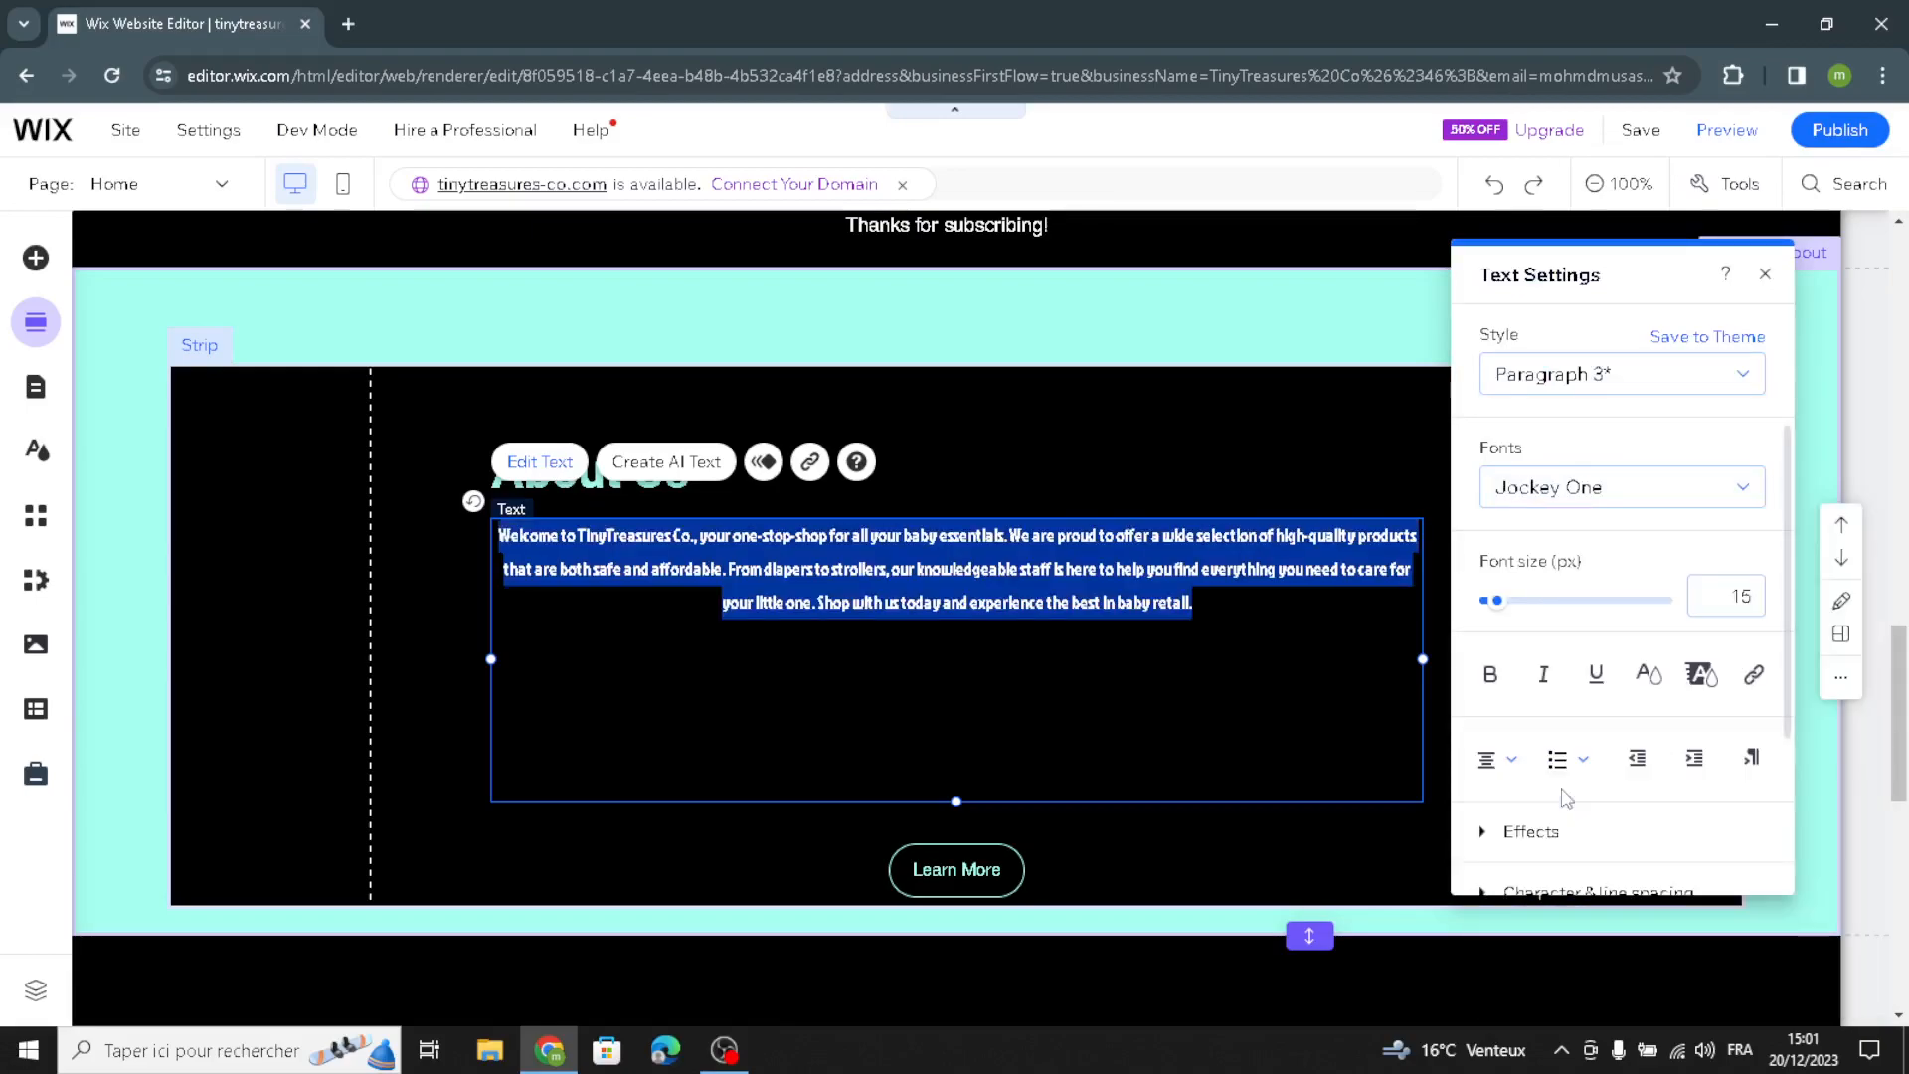
{"action": "left_click", "coordinate": [1656, 383]}
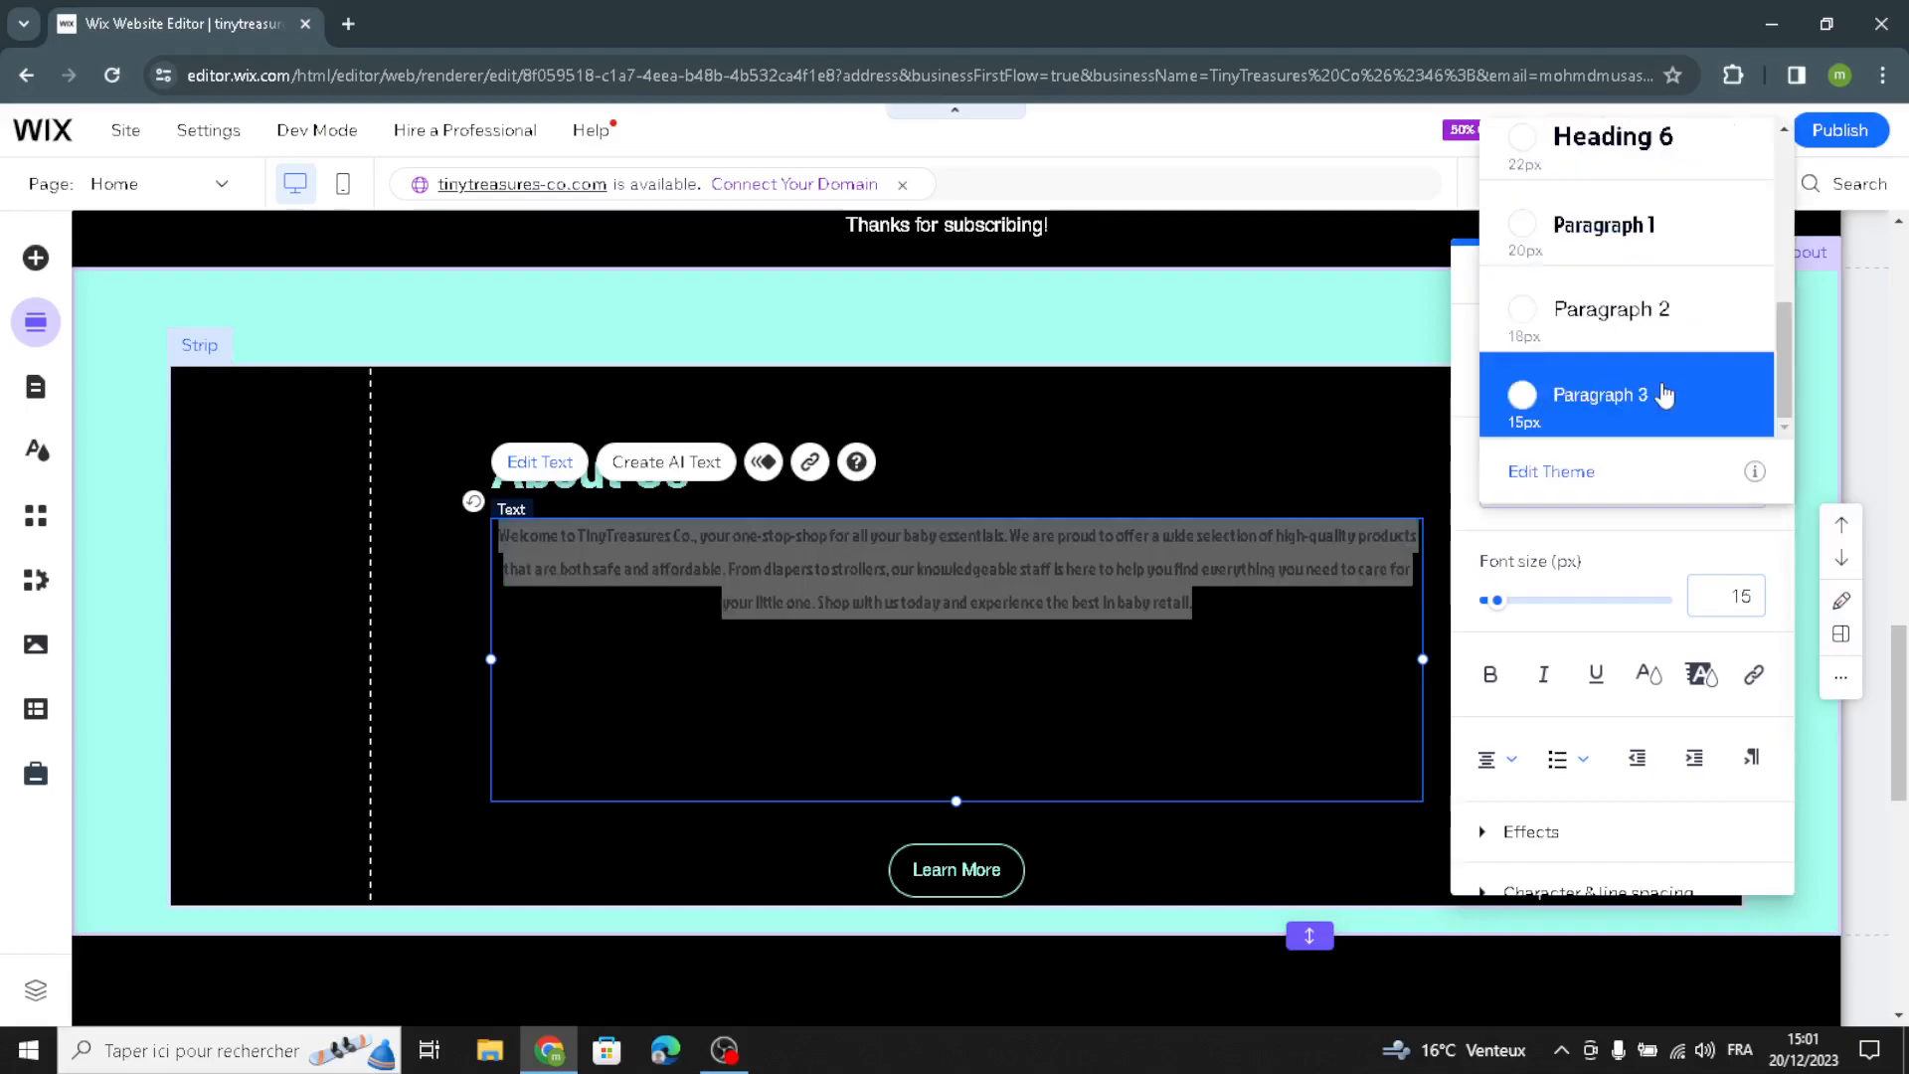
{"action": "left_click", "coordinate": [1607, 233]}
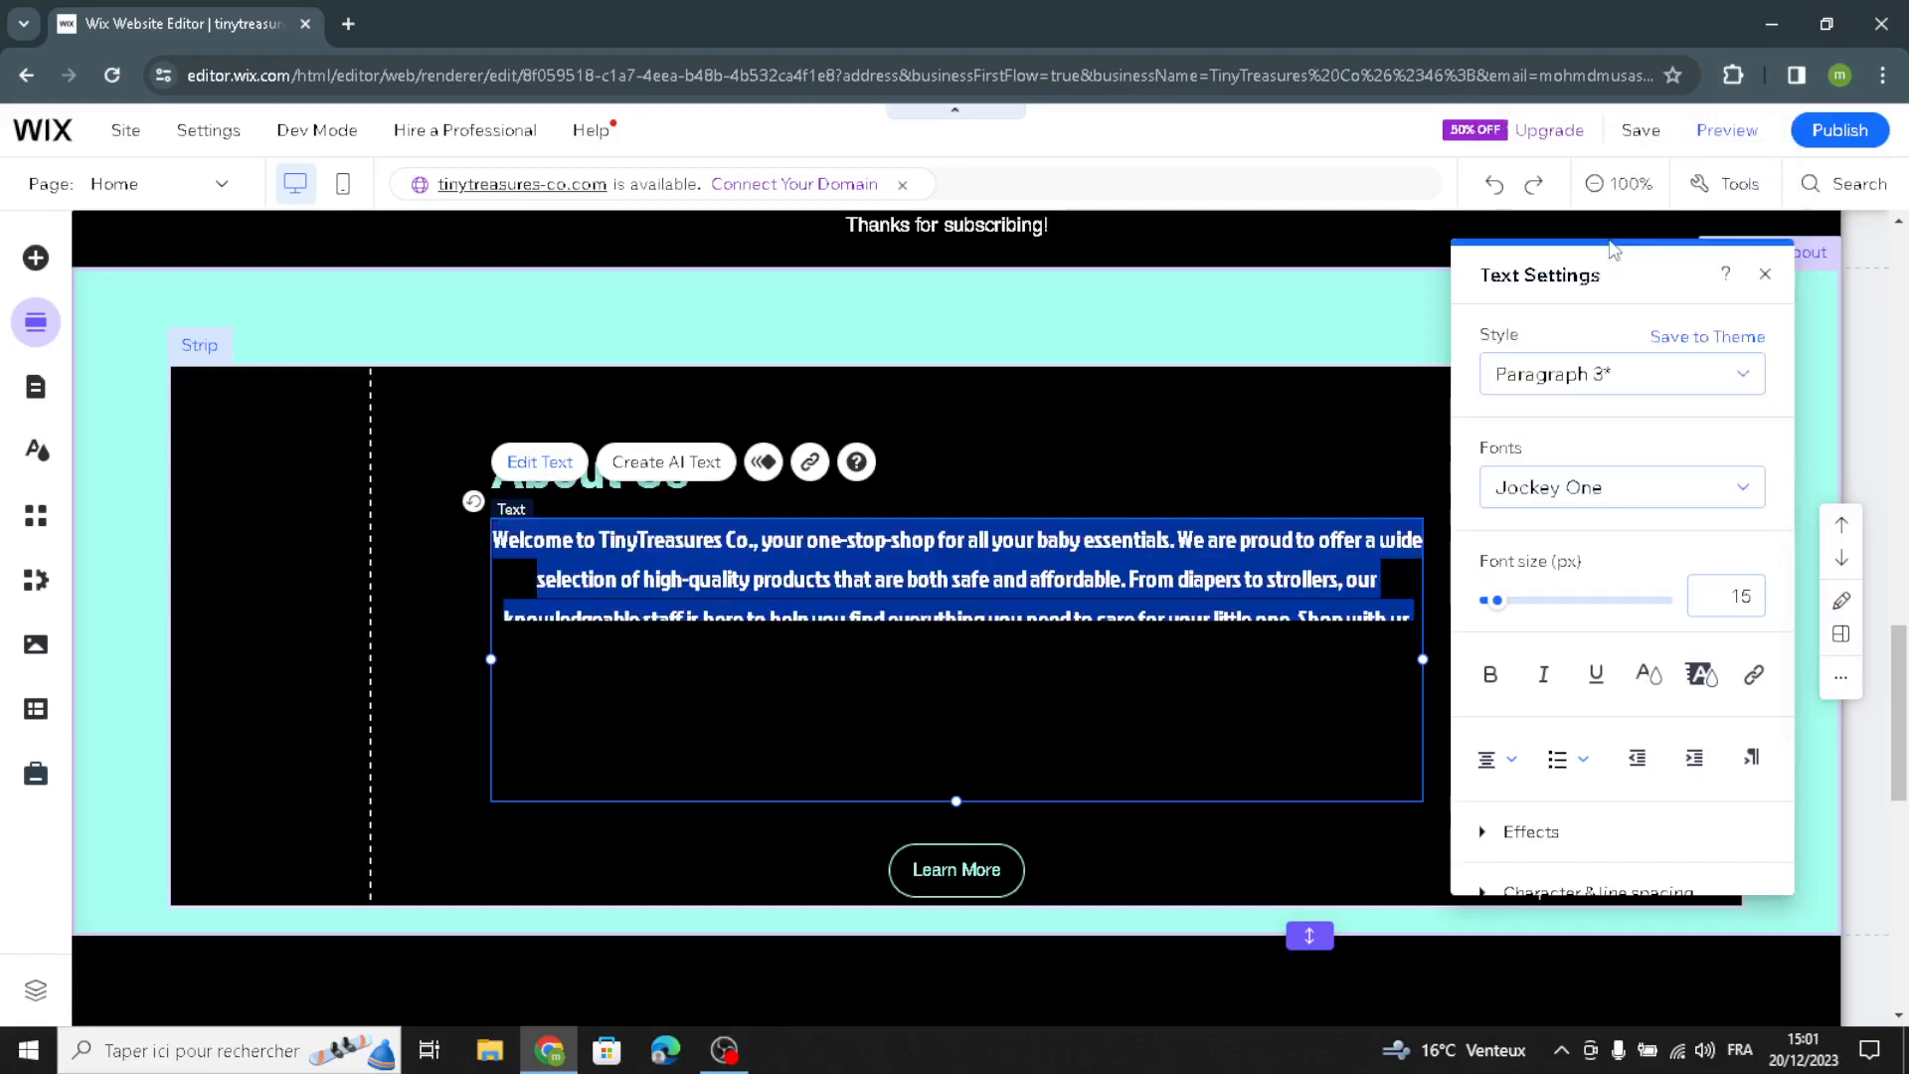
{"action": "left_click", "coordinate": [363, 684]}
Step: Open the image chooser for the Personalized Attention section's photo and search the media library for "baby and kids"
{"action": "scroll", "coordinate": [674, 758], "scroll_direction": "down", "scroll_amount": 5}
{"action": "scroll", "coordinate": [676, 755], "scroll_direction": "down", "scroll_amount": 3}
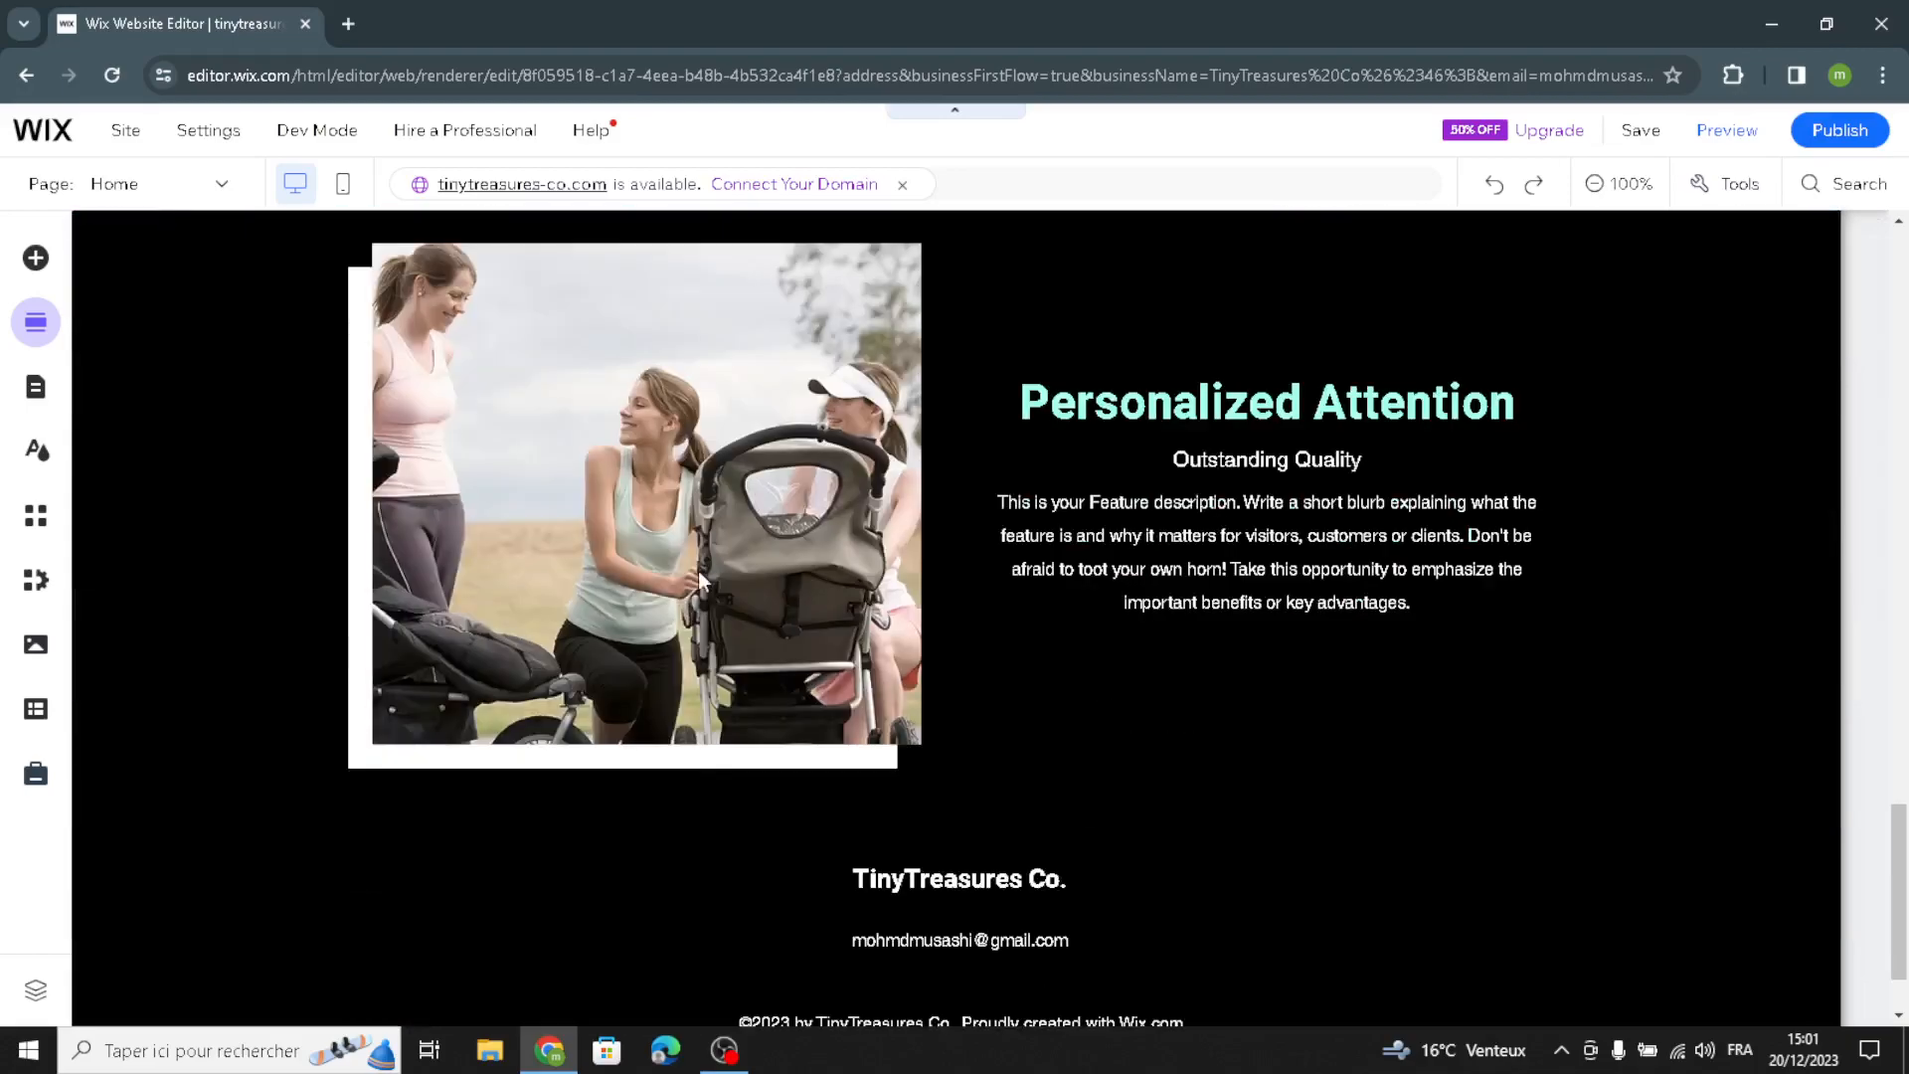
{"action": "scroll", "coordinate": [669, 596], "scroll_direction": "up", "scroll_amount": 2}
{"action": "scroll", "coordinate": [585, 621], "scroll_direction": "down", "scroll_amount": 1}
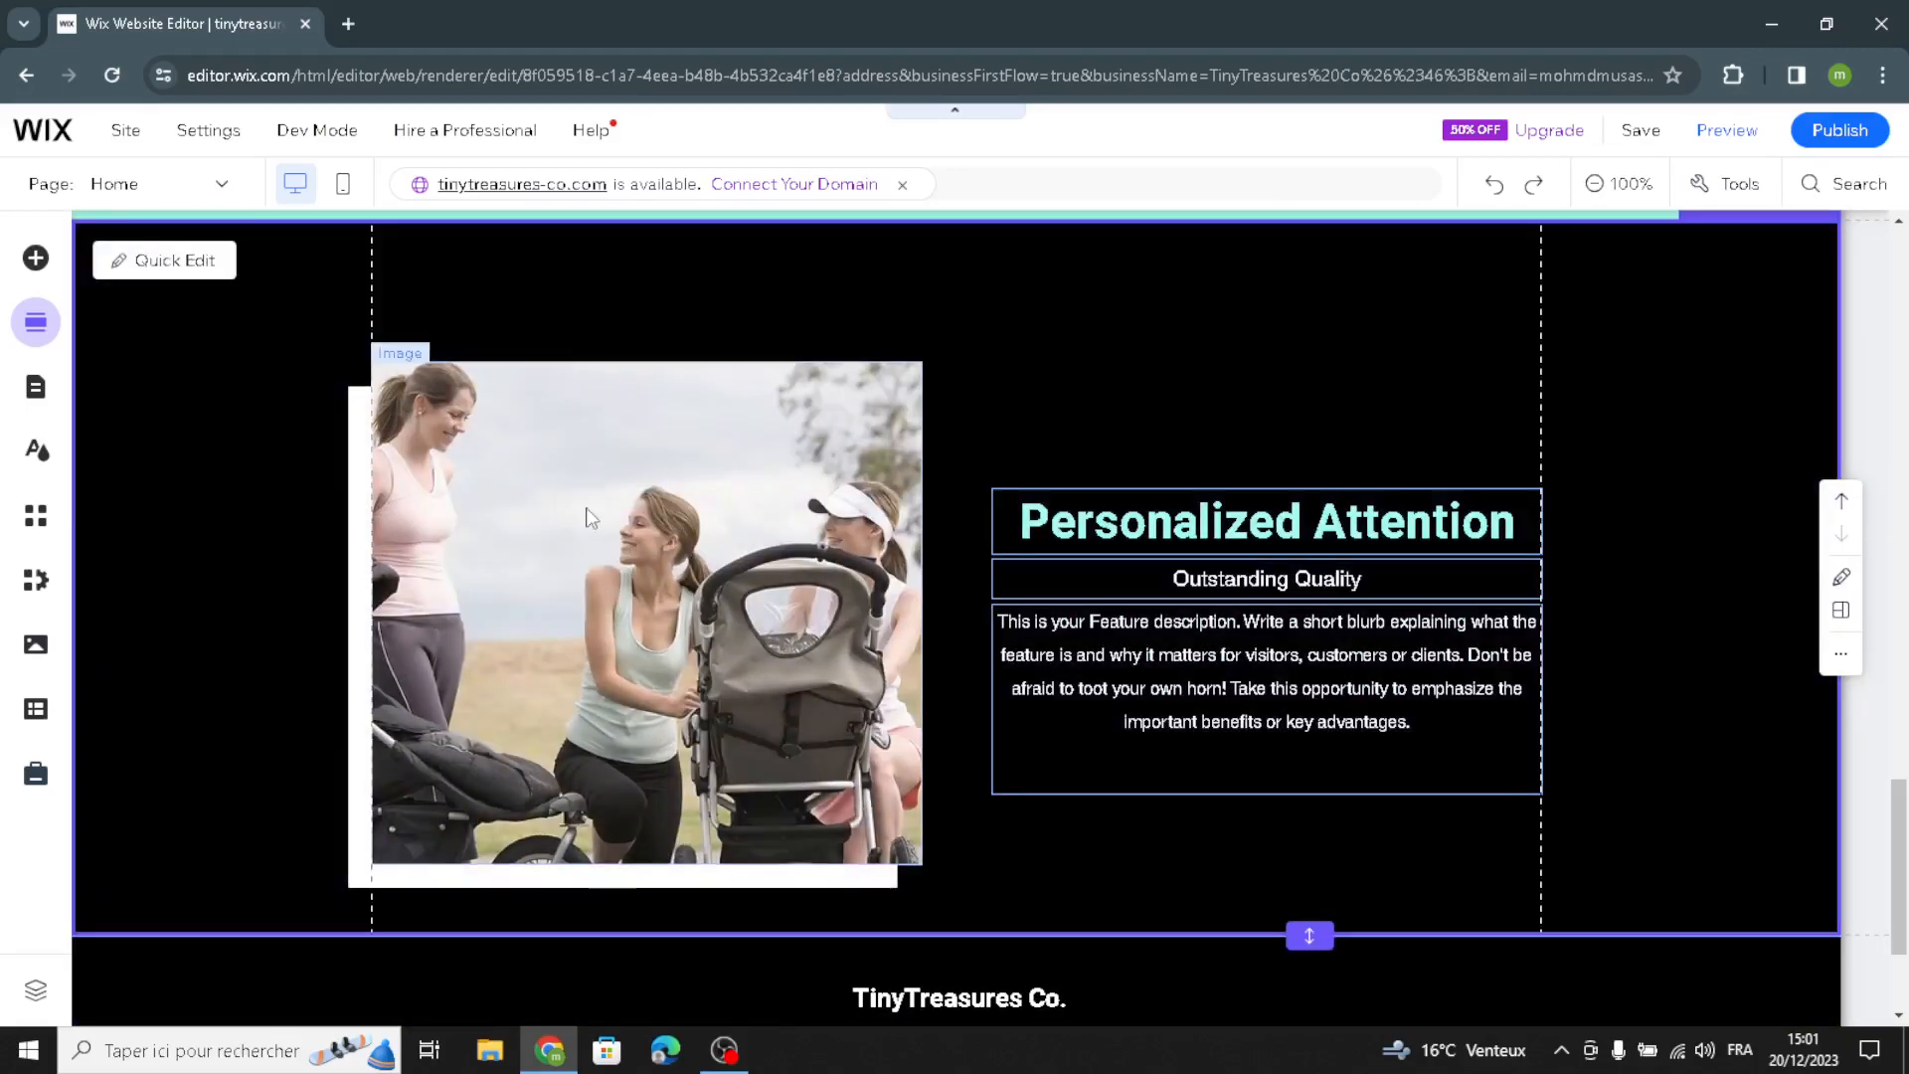
{"action": "left_click", "coordinate": [517, 398]}
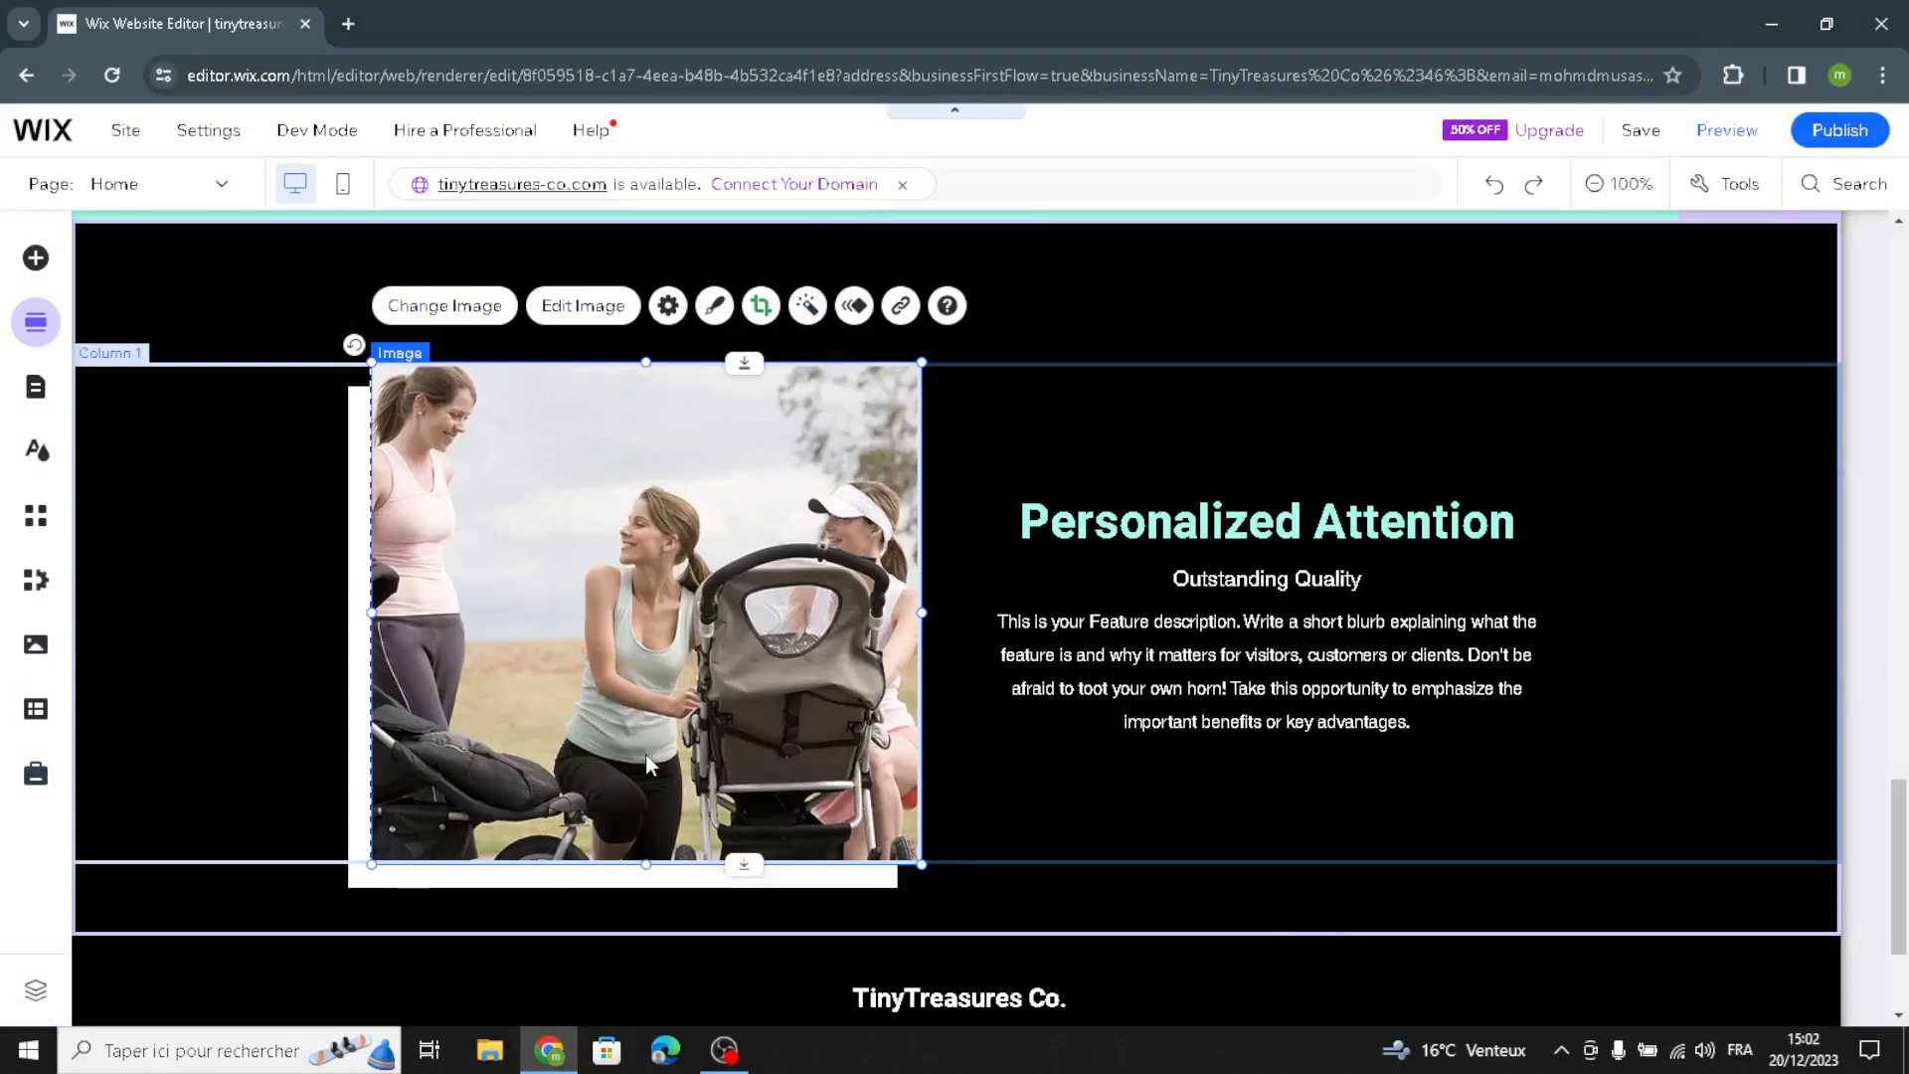
{"action": "double_click", "coordinate": [577, 594]}
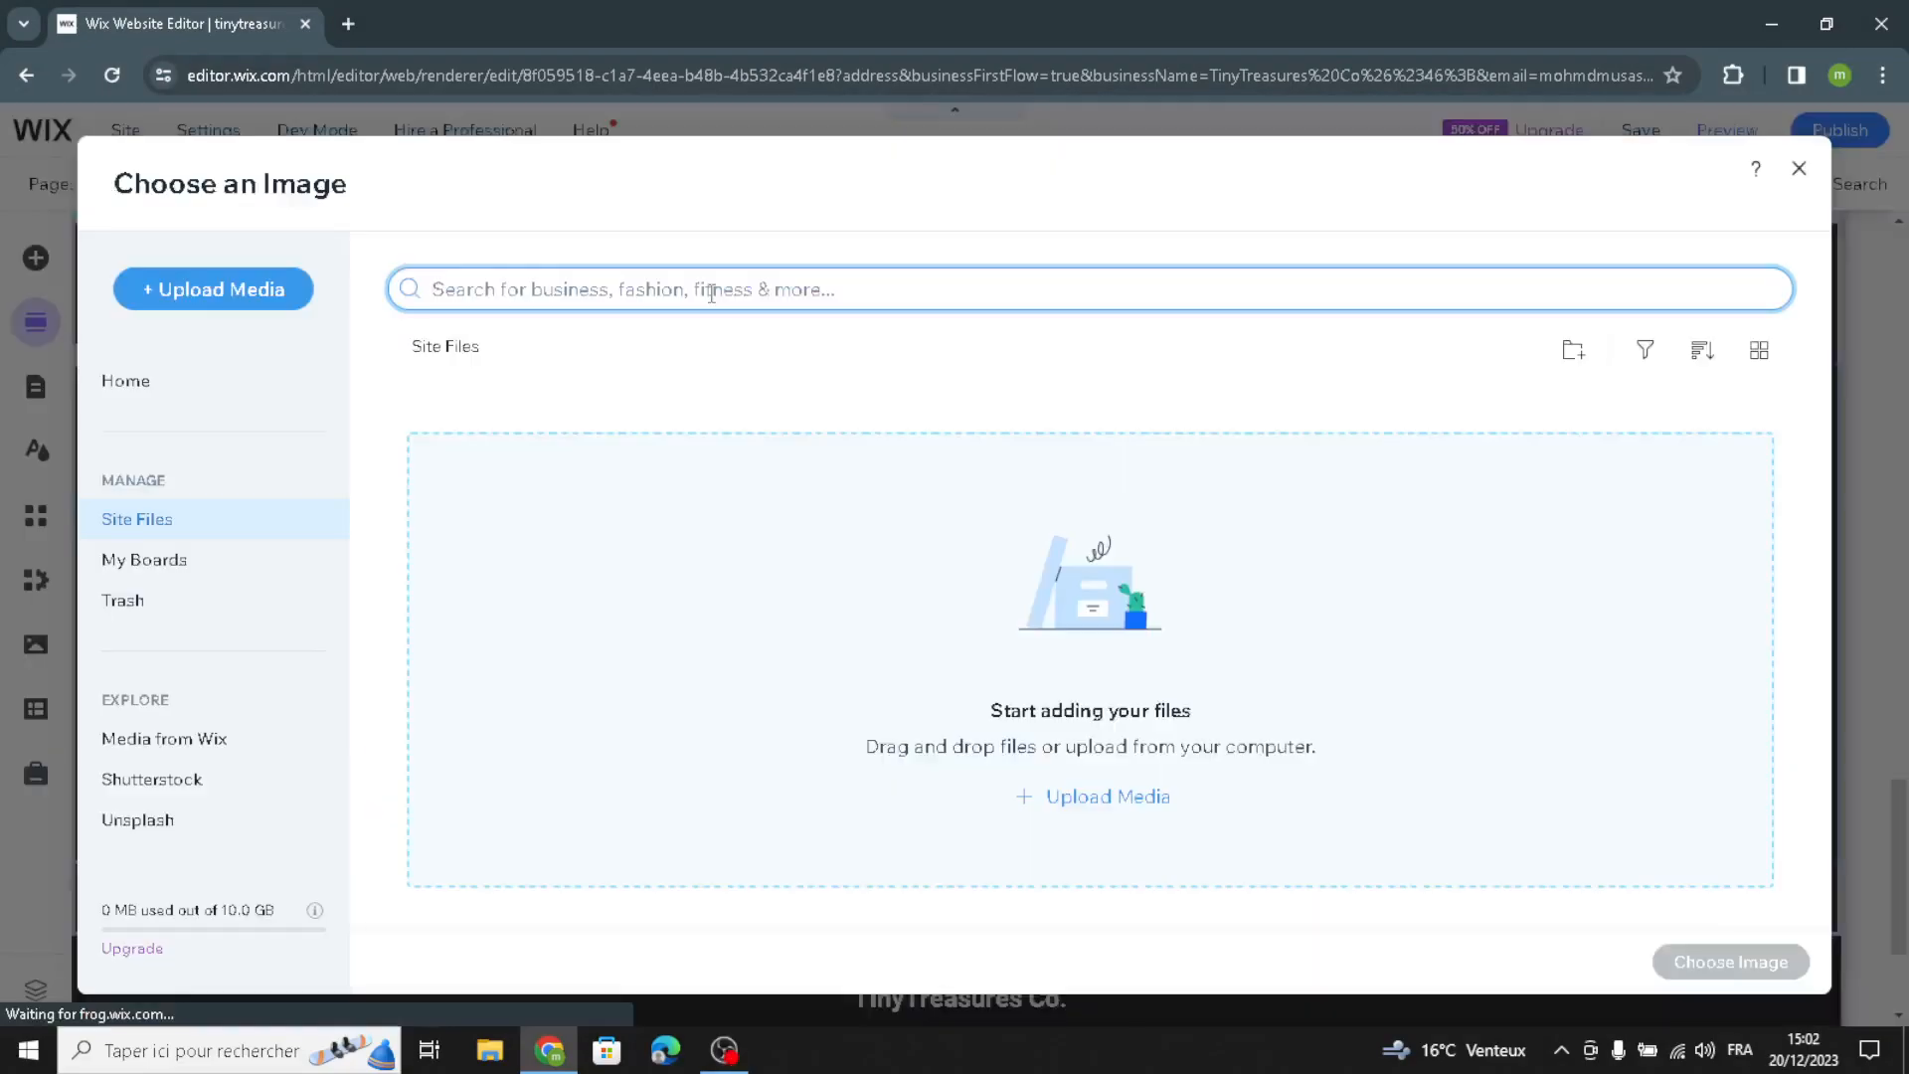
{"action": "type", "text": "baby a"}
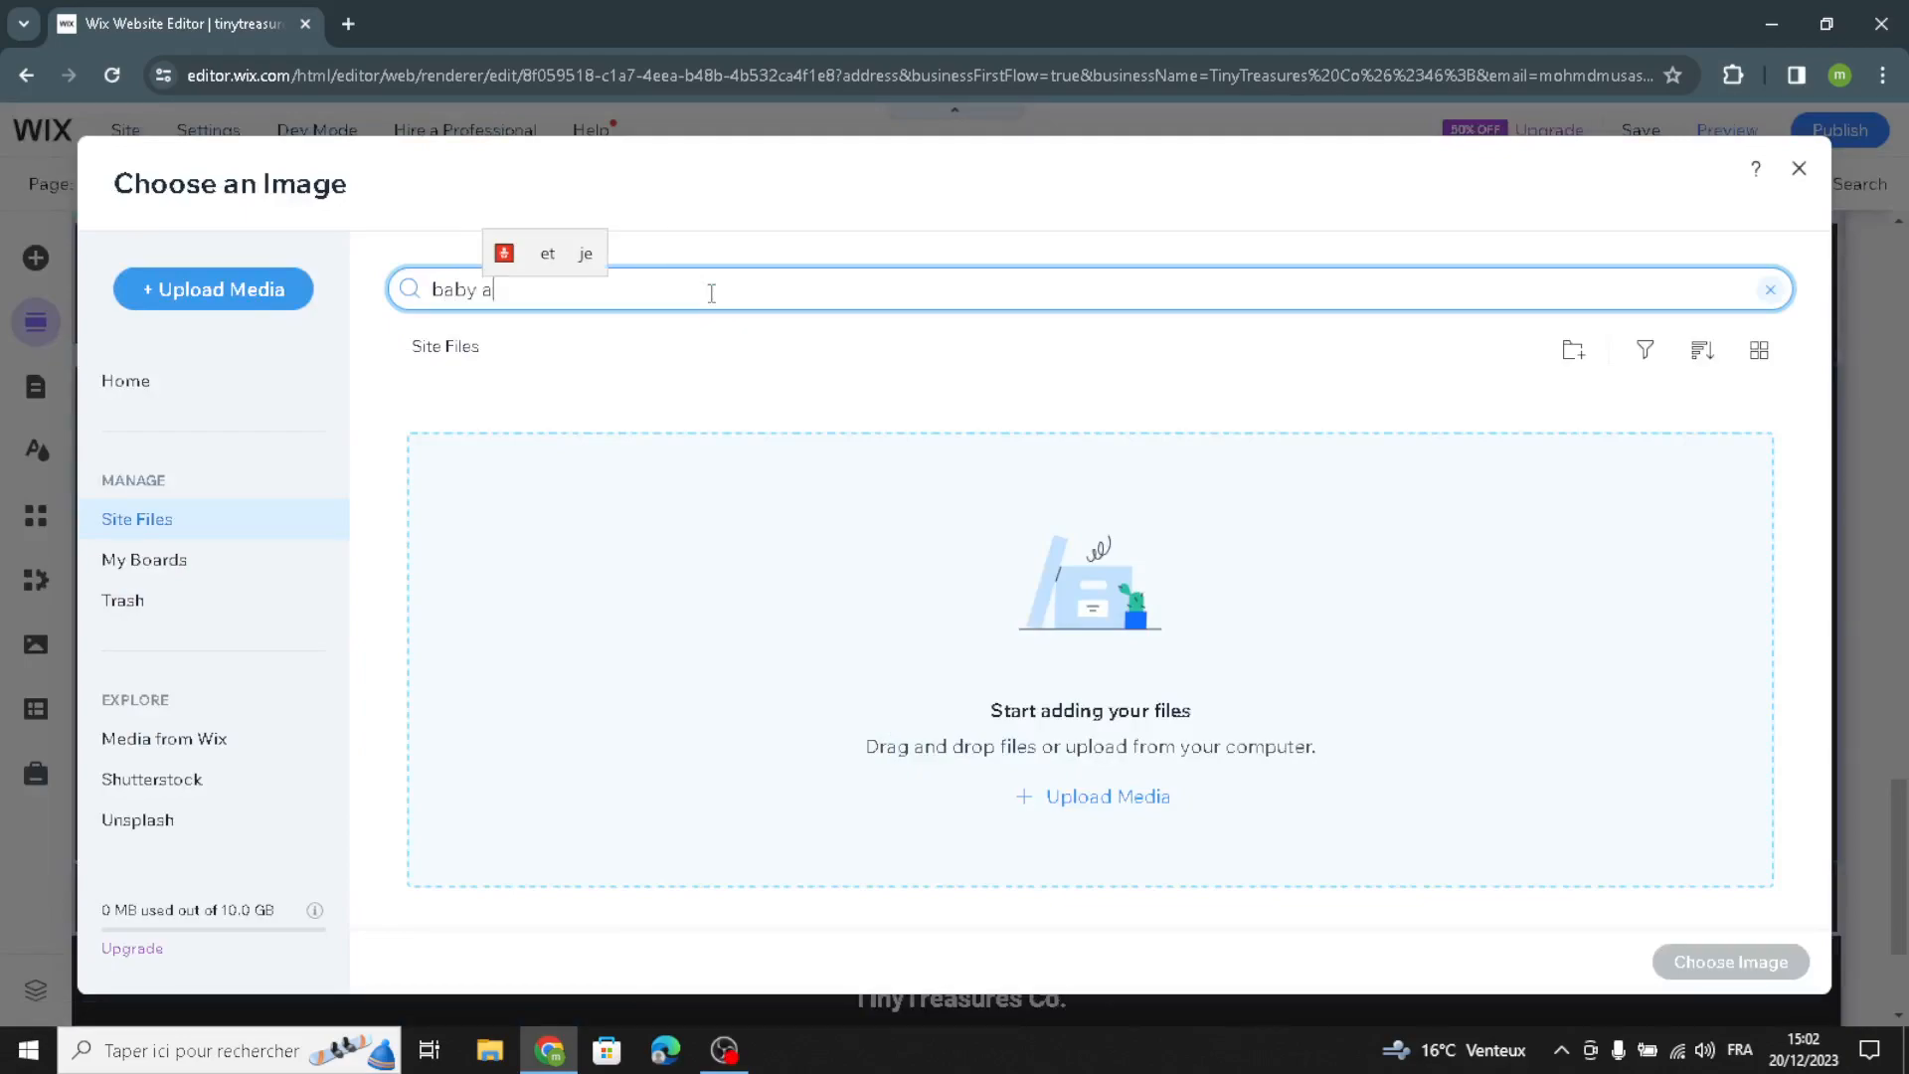
{"action": "type", "text": "nd kids"}
{"action": "key", "text": "Return"}
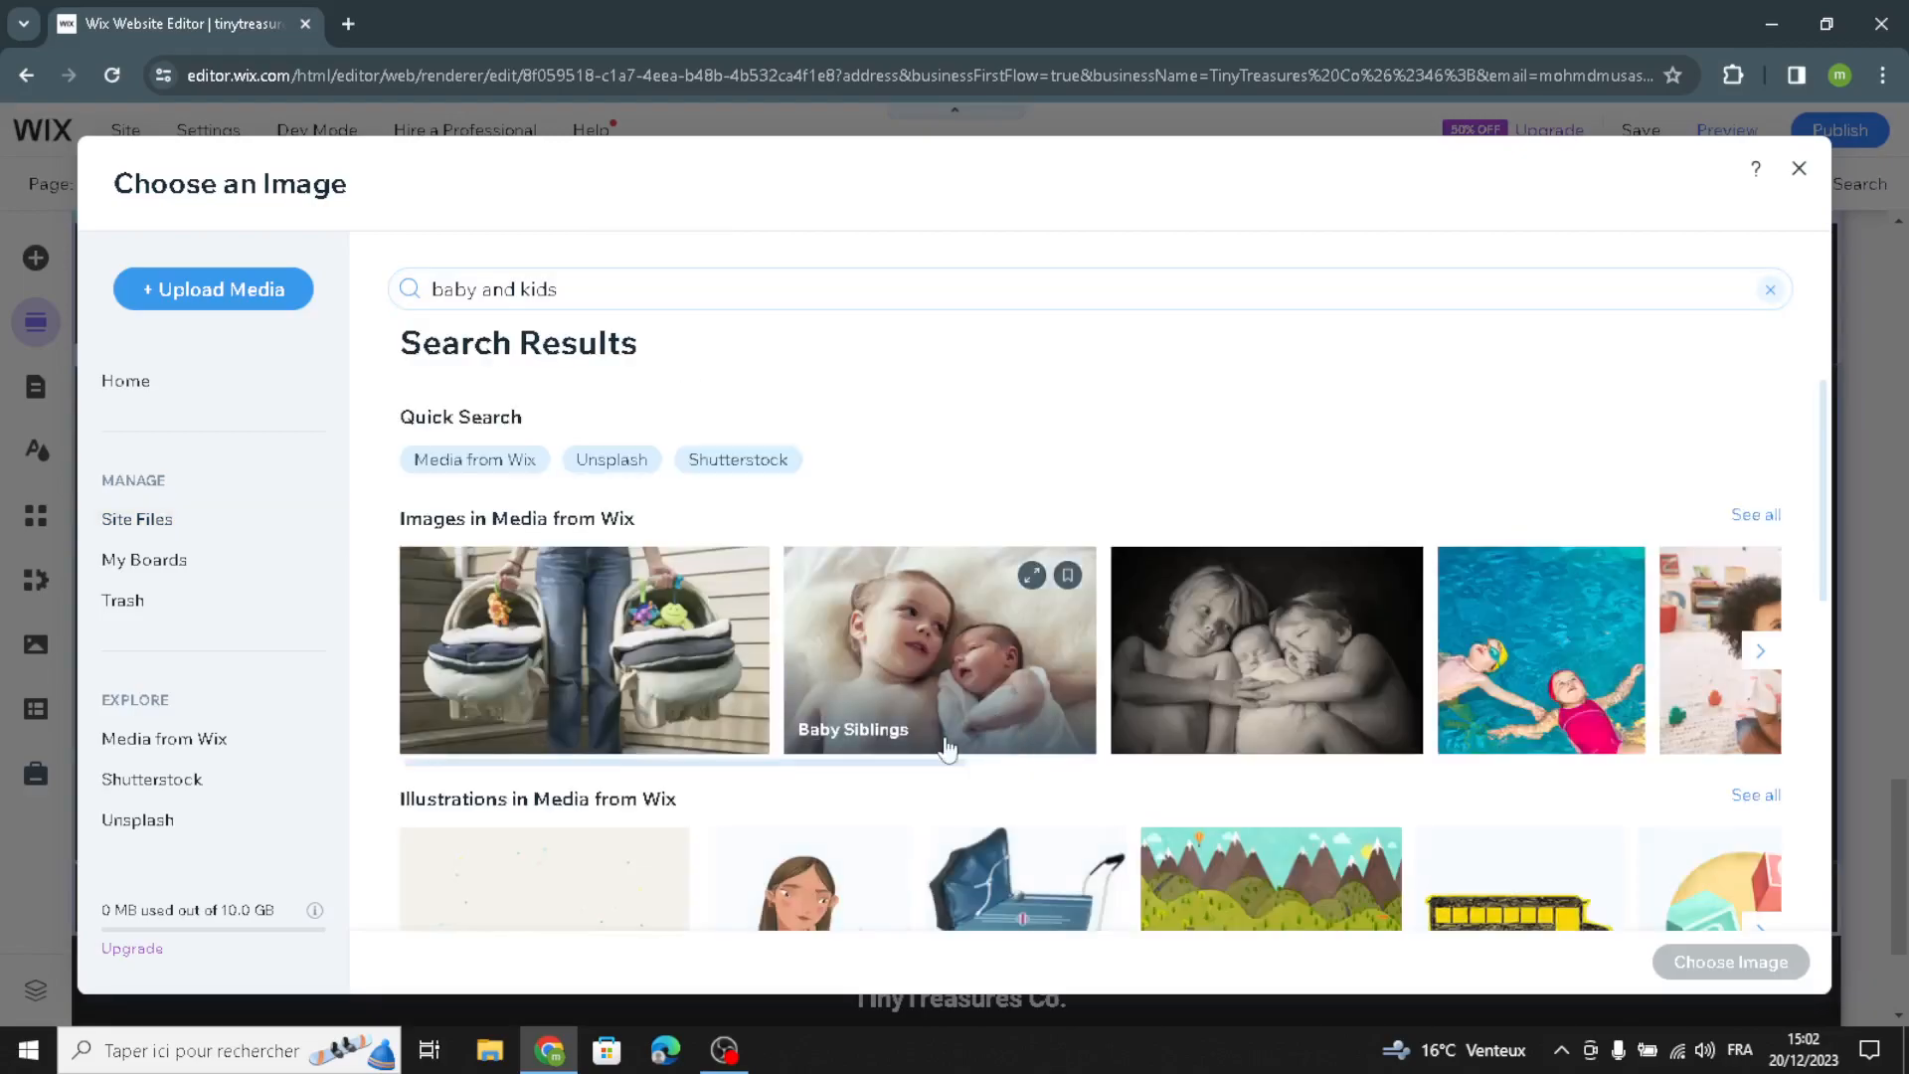
{"action": "scroll", "coordinate": [1224, 767], "scroll_direction": "down", "scroll_amount": 5}
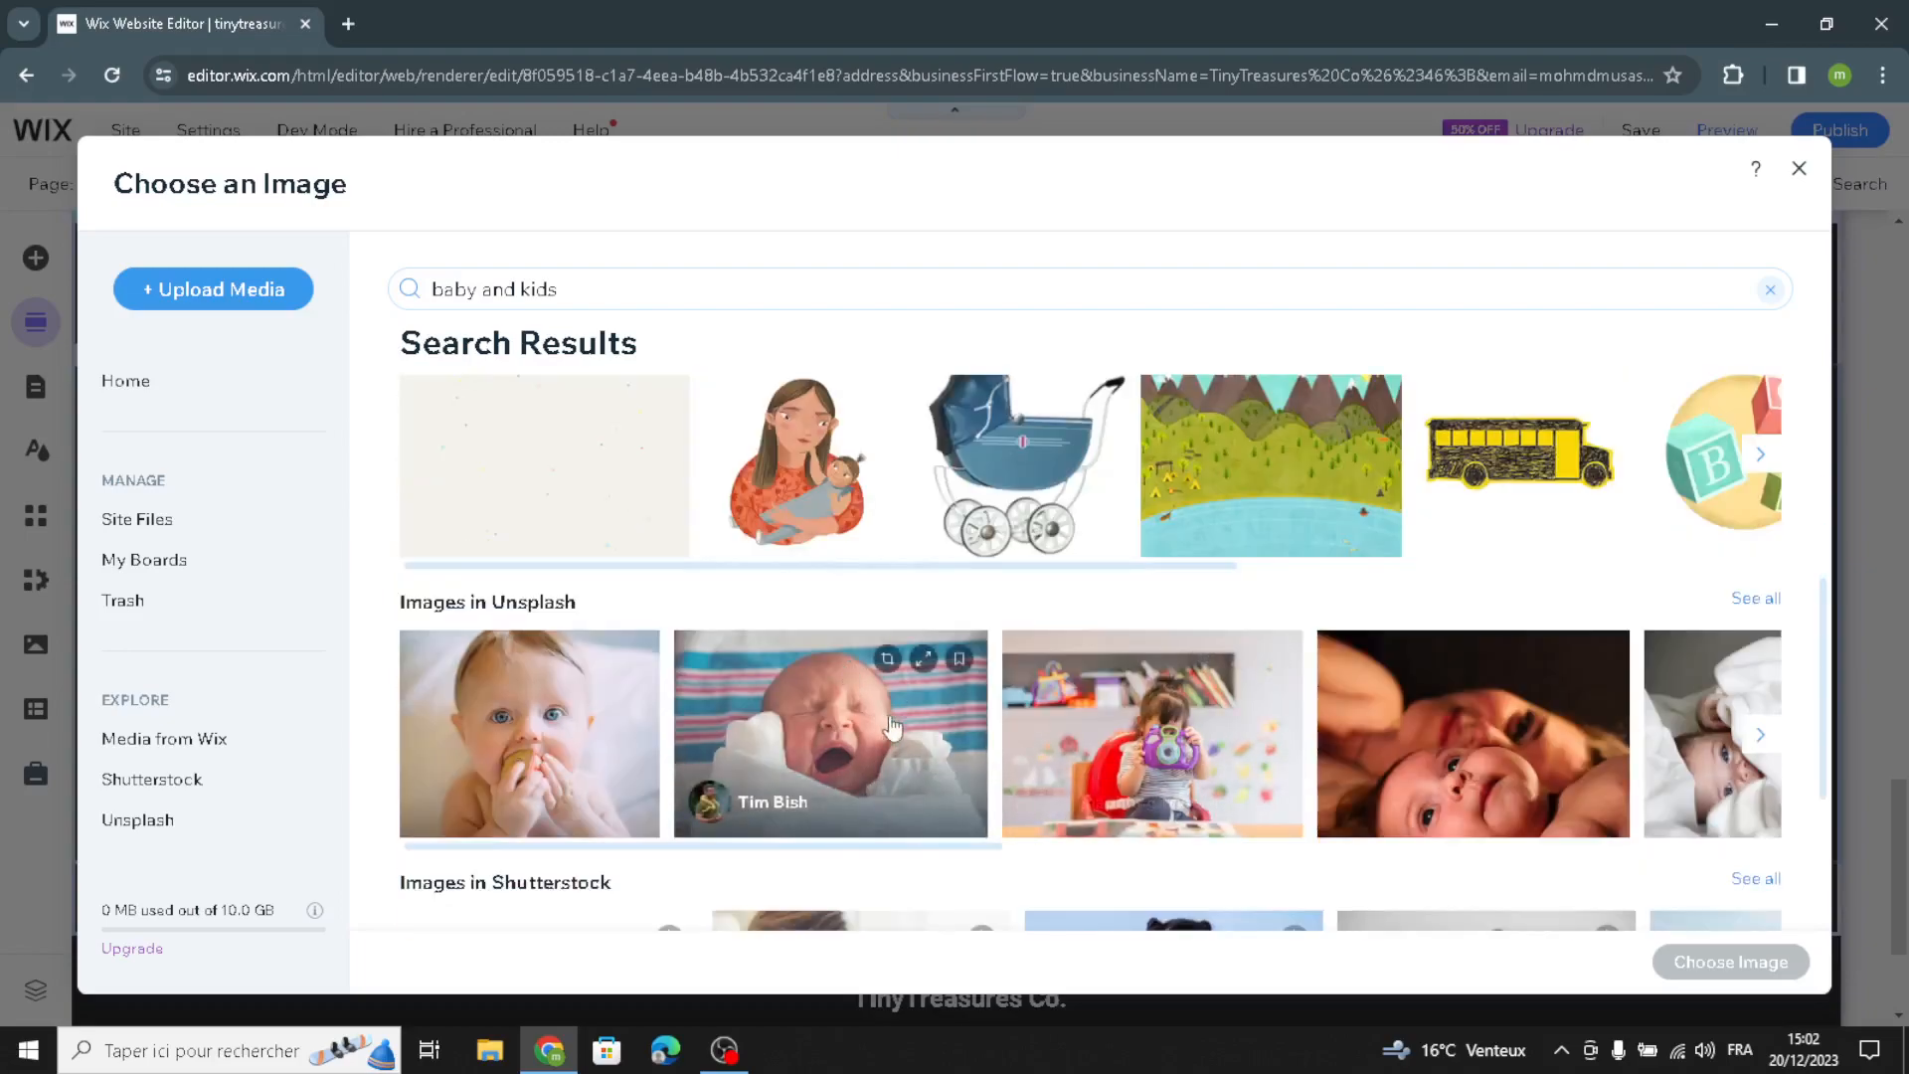
{"action": "scroll", "coordinate": [1371, 741], "scroll_direction": "down", "scroll_amount": 2}
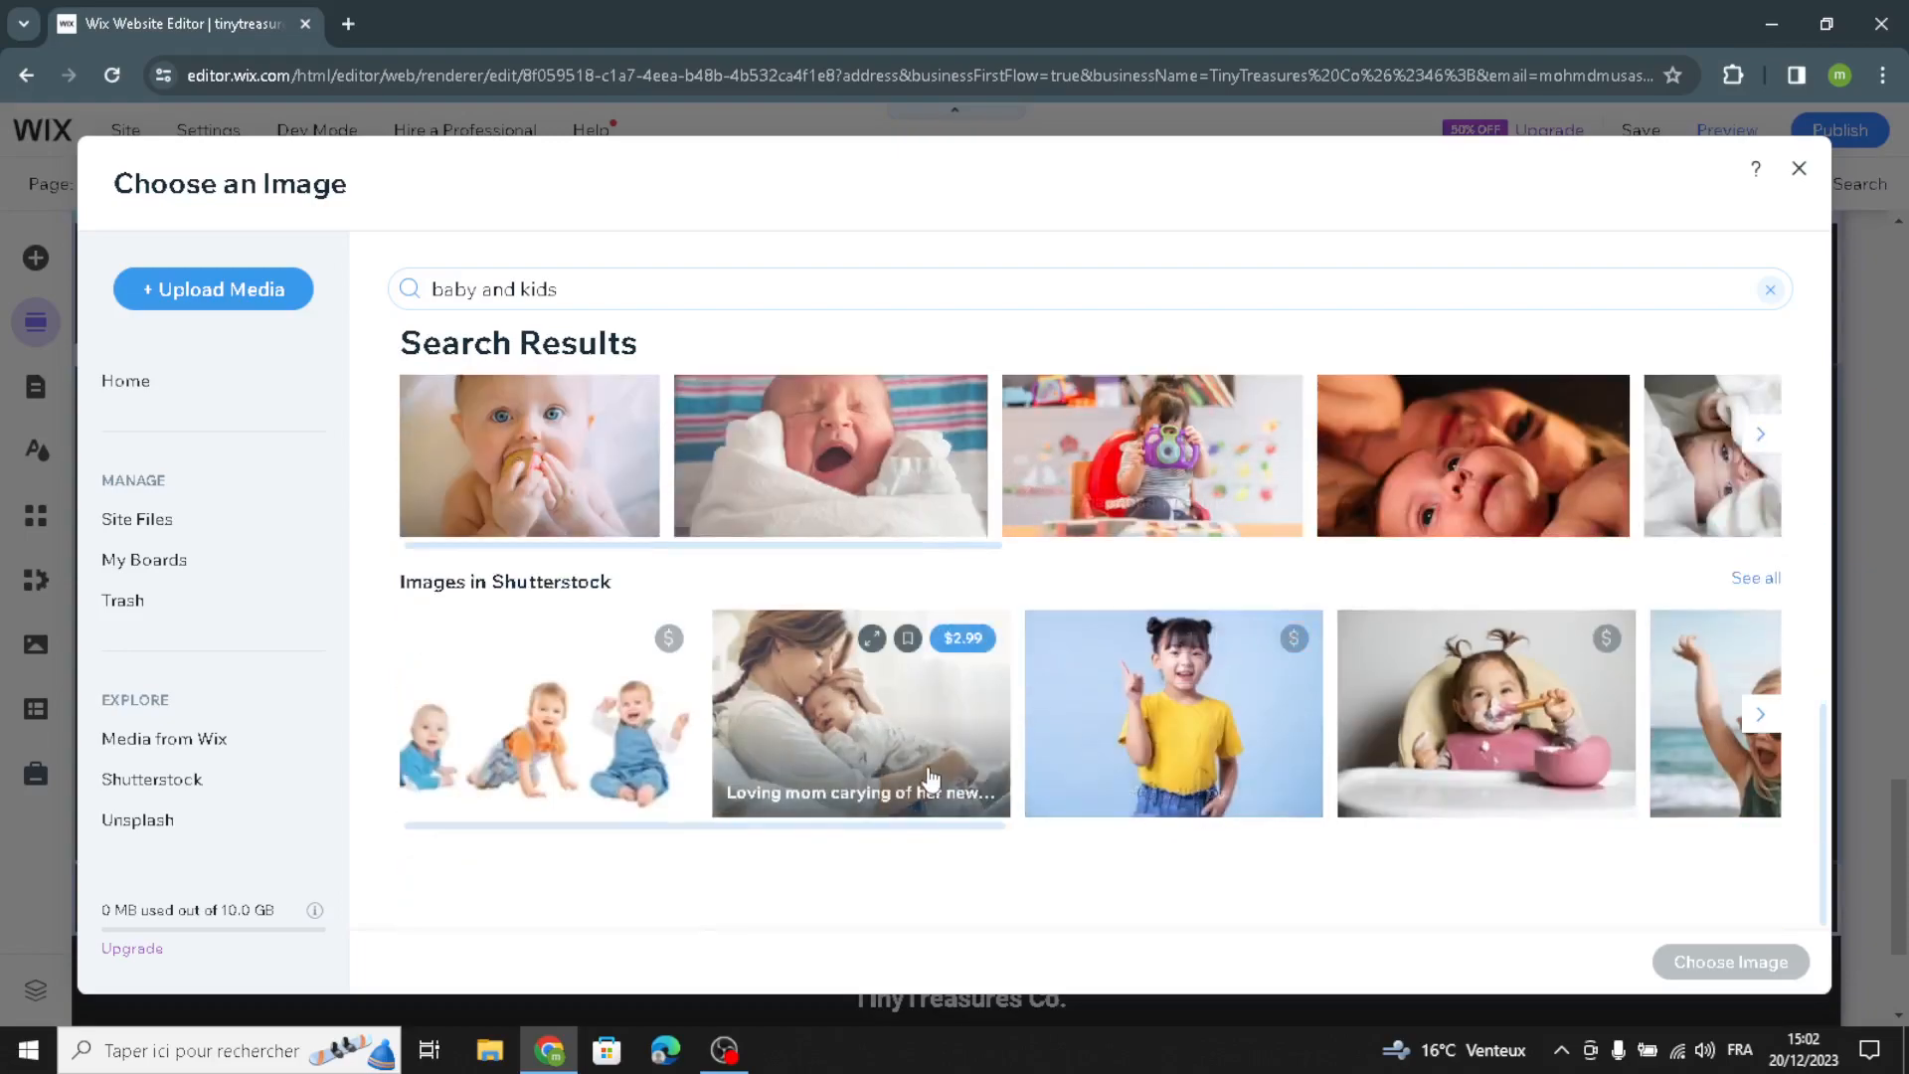
{"action": "left_click", "coordinate": [791, 724]}
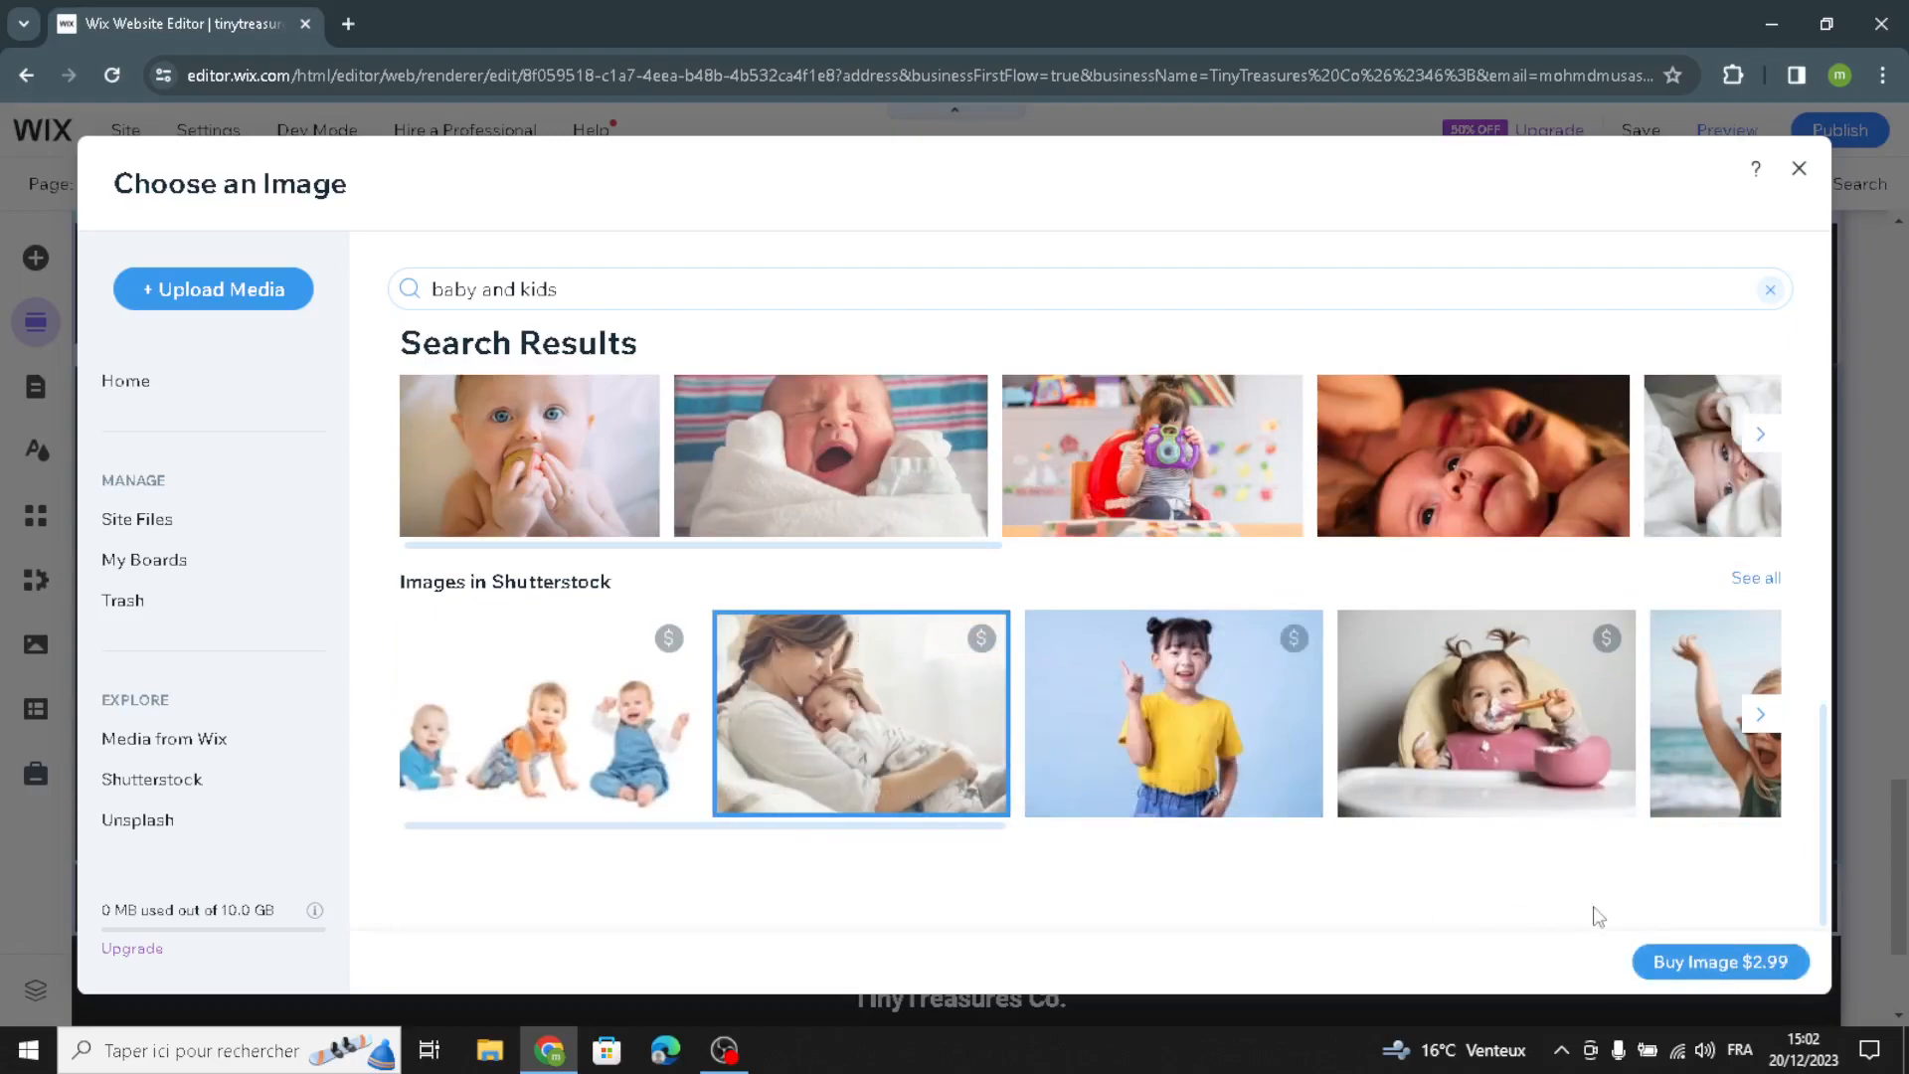
{"action": "left_click", "coordinate": [1658, 971]}
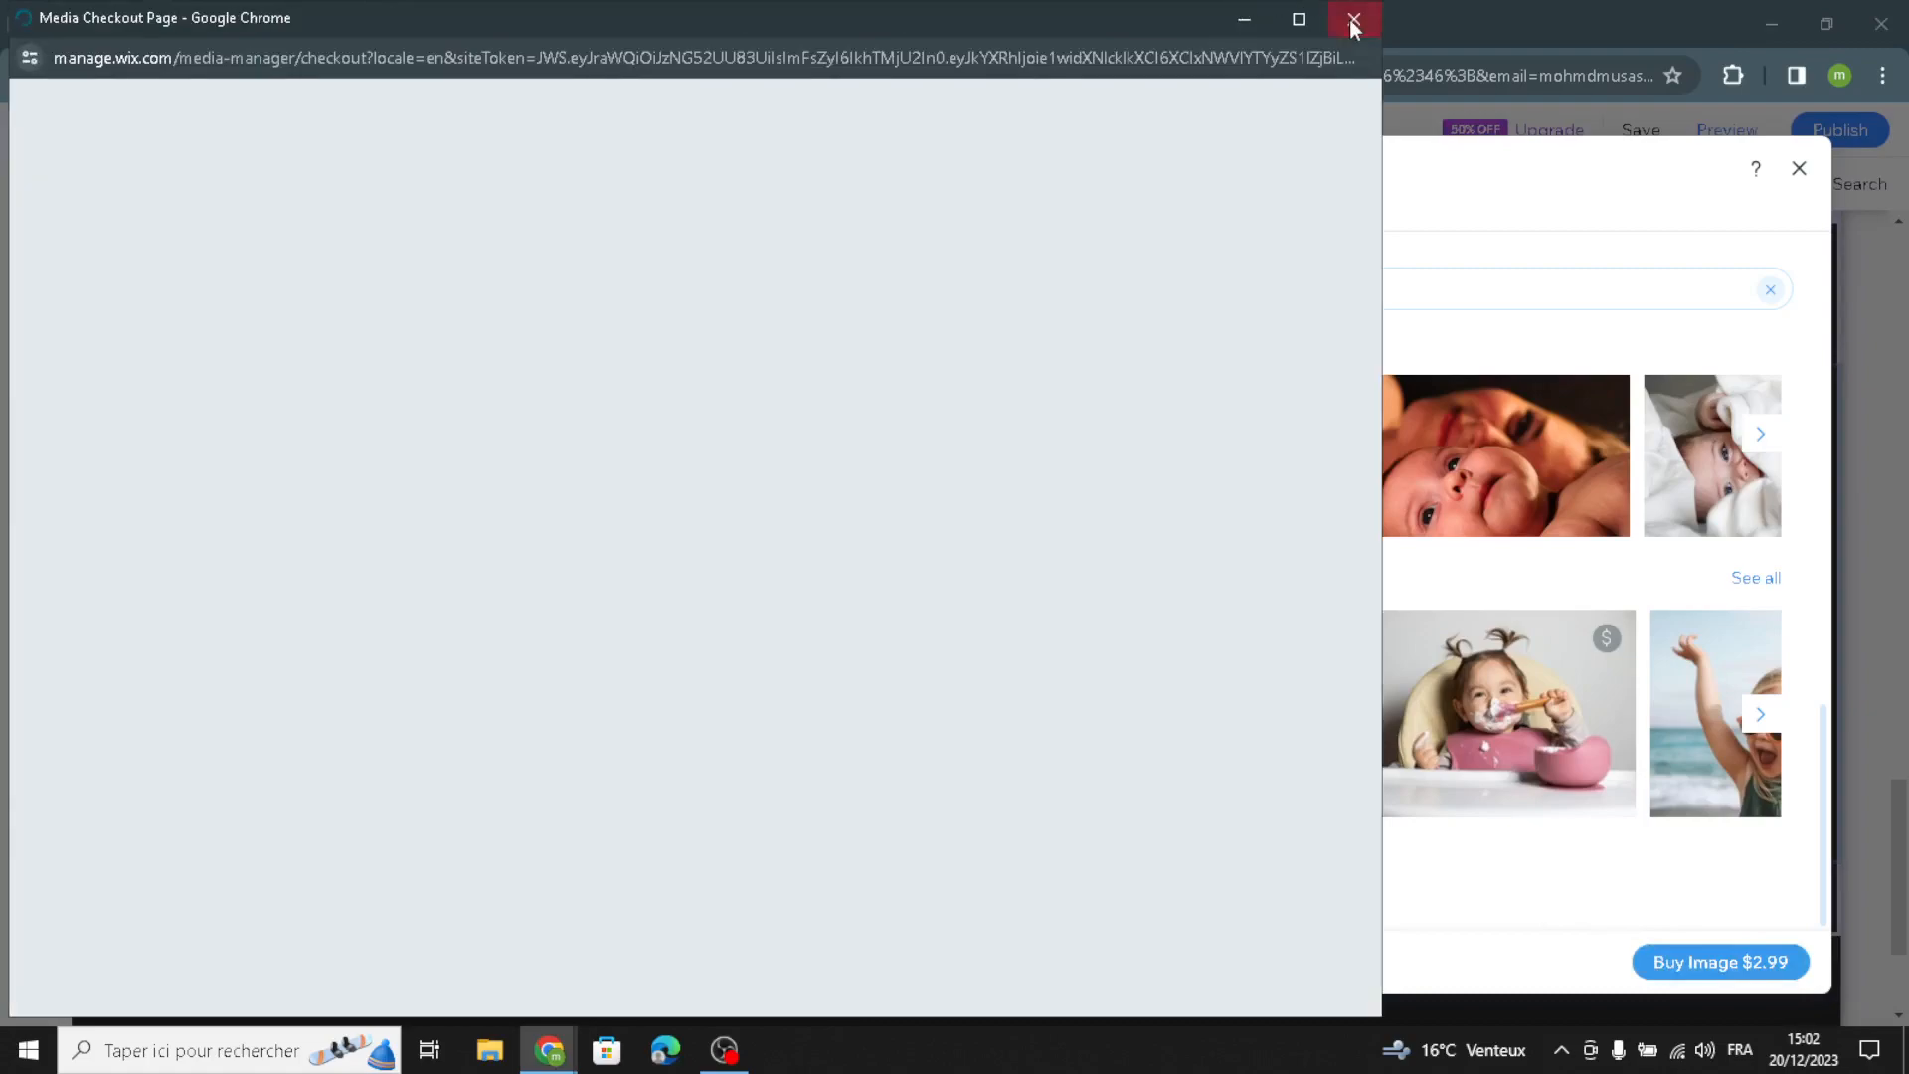
{"action": "left_click", "coordinate": [1358, 24]}
Step: Replace the Personalized Attention photo with the Unsplash image of a baby wrapped in a white blanket
{"action": "scroll", "coordinate": [1472, 478], "scroll_direction": "up", "scroll_amount": 2}
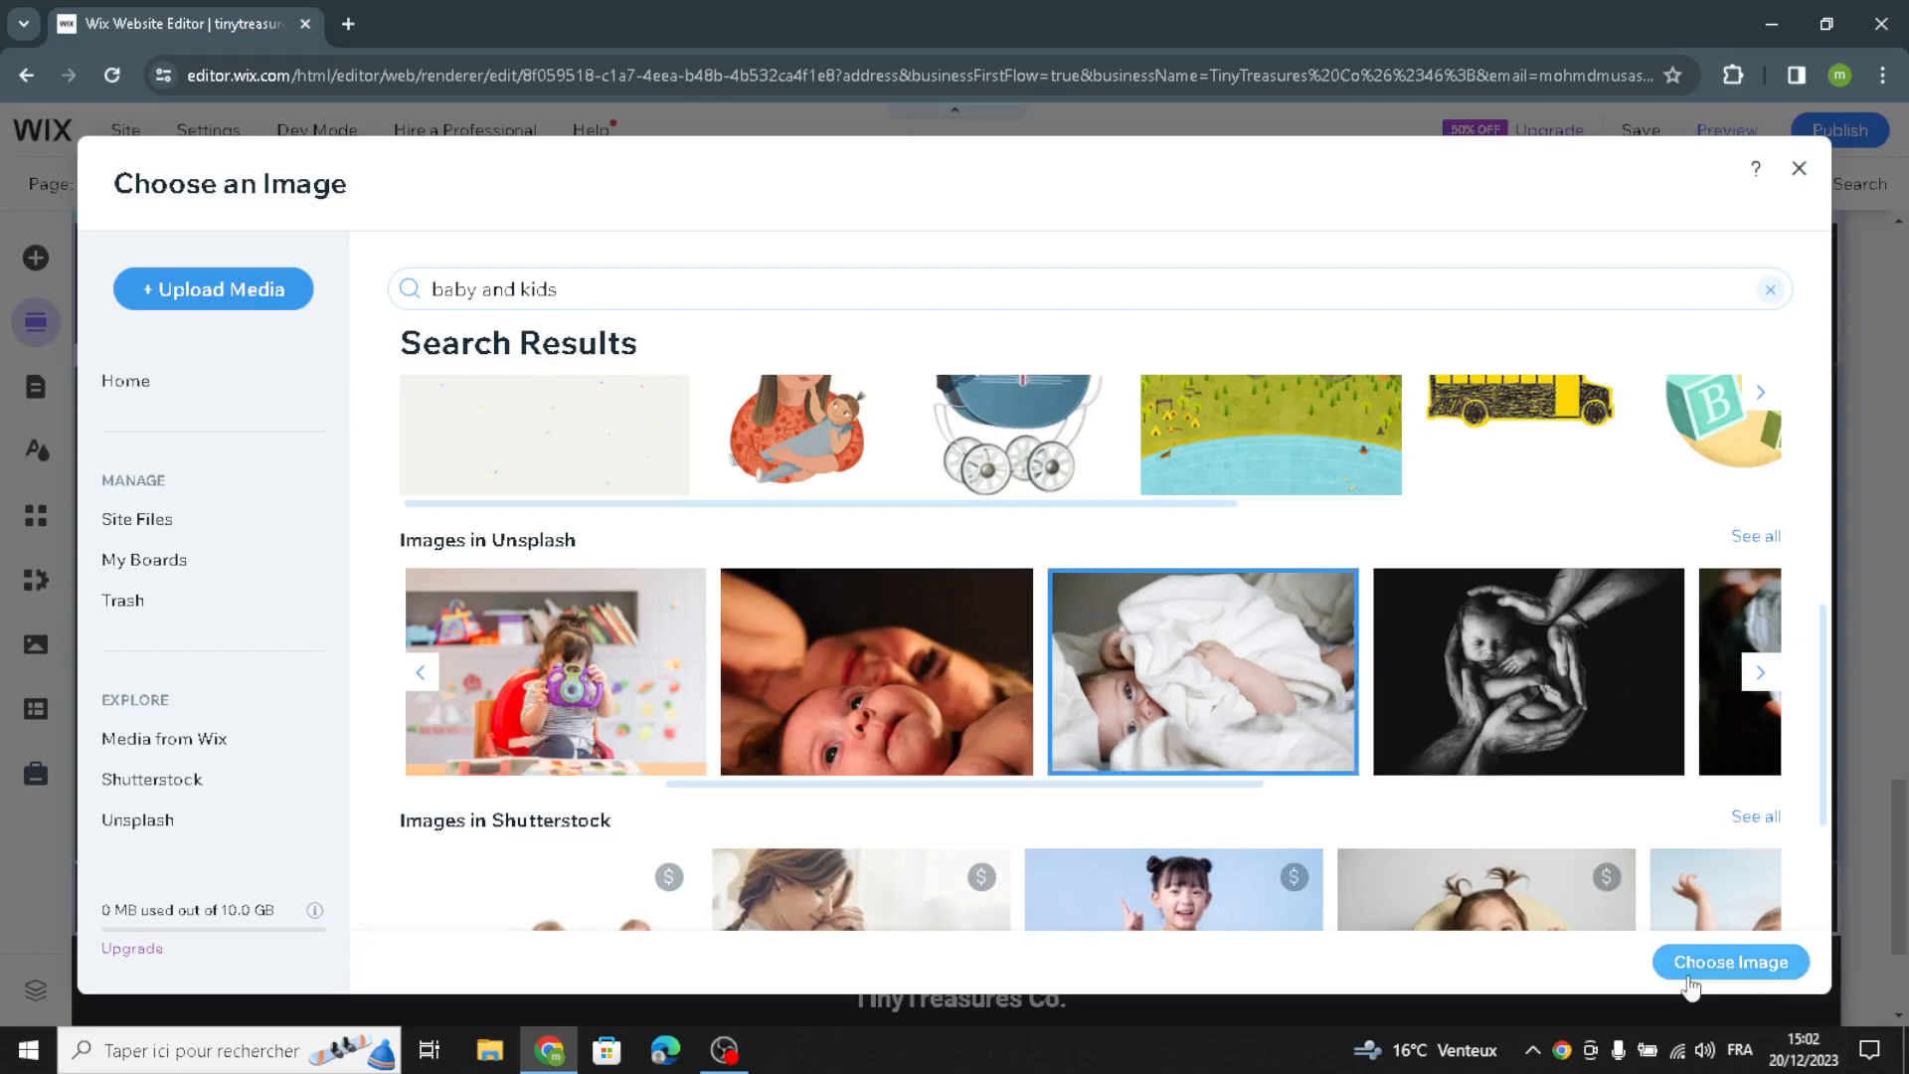
{"action": "left_click", "coordinate": [1691, 961]}
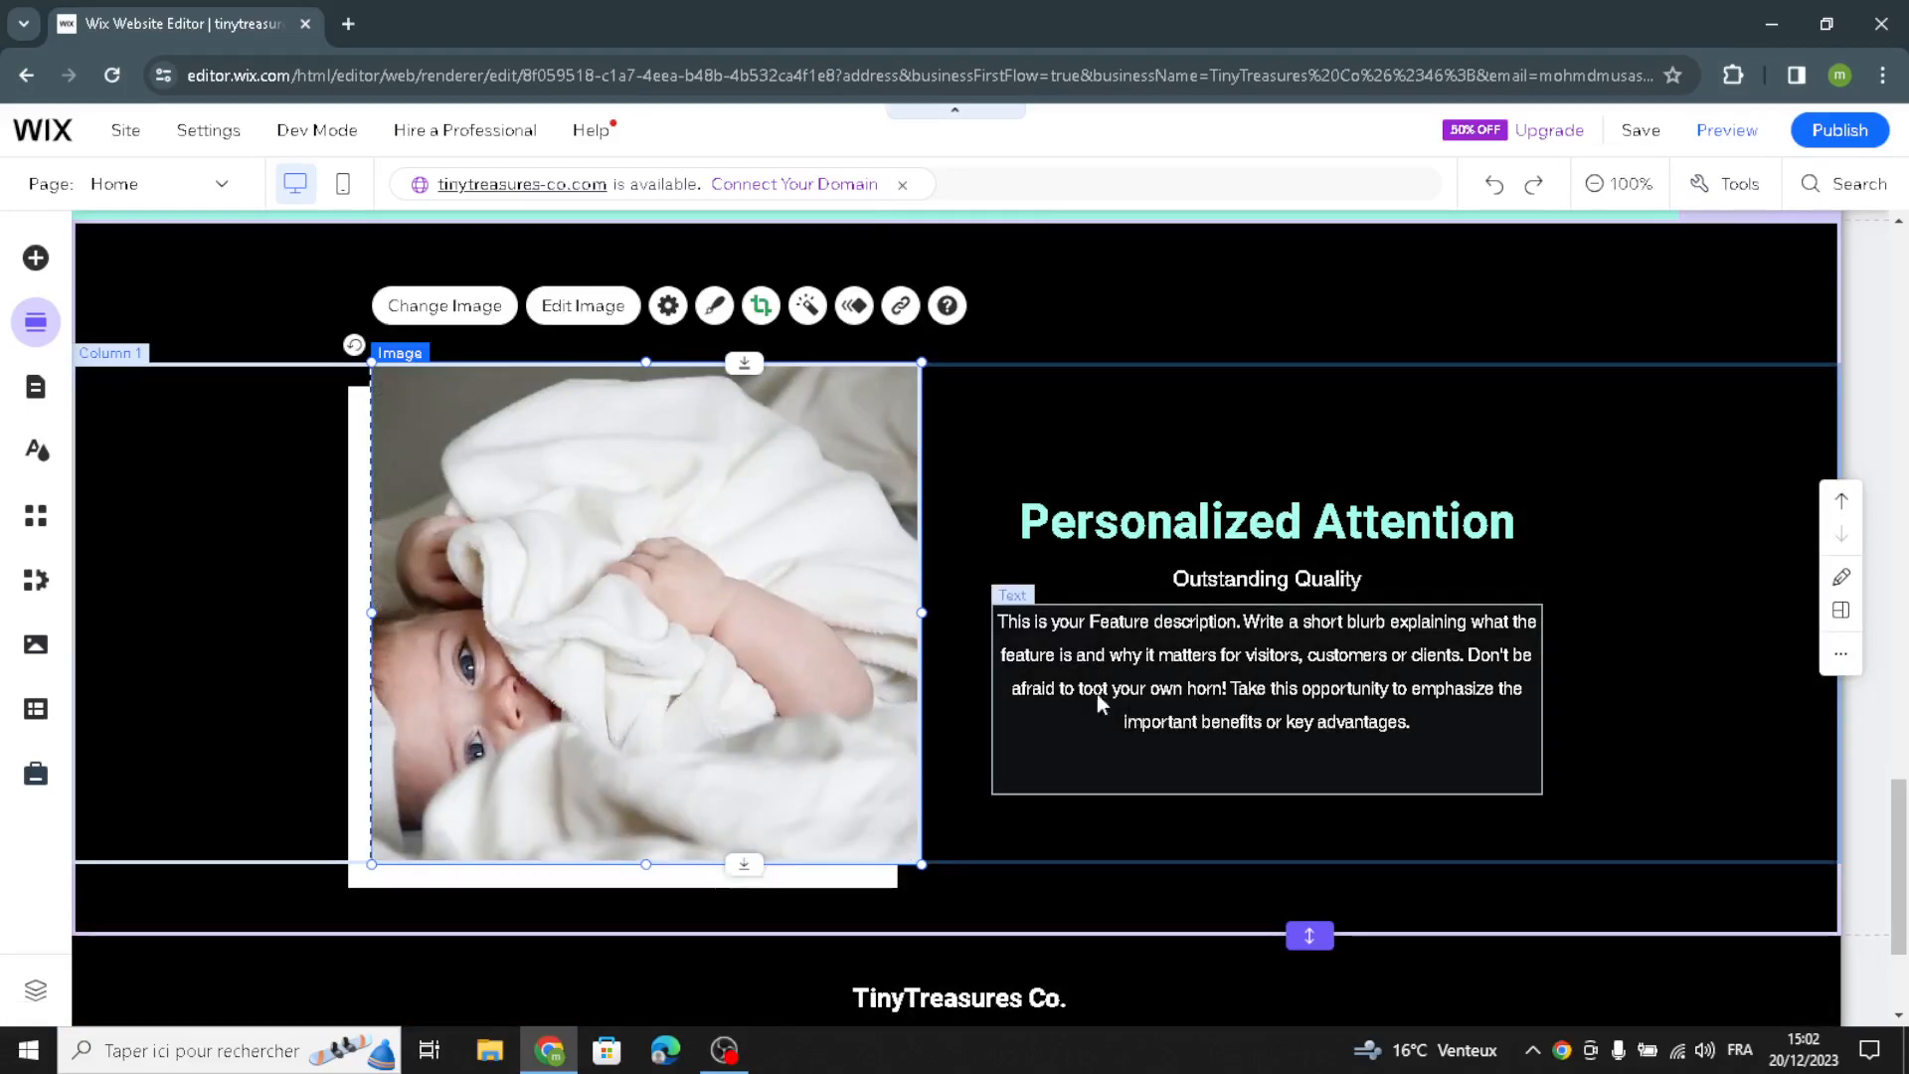
Step: Examine the quick edit options for the site footer's paragraphs
{"action": "scroll", "coordinate": [1267, 751], "scroll_direction": "down", "scroll_amount": 3}
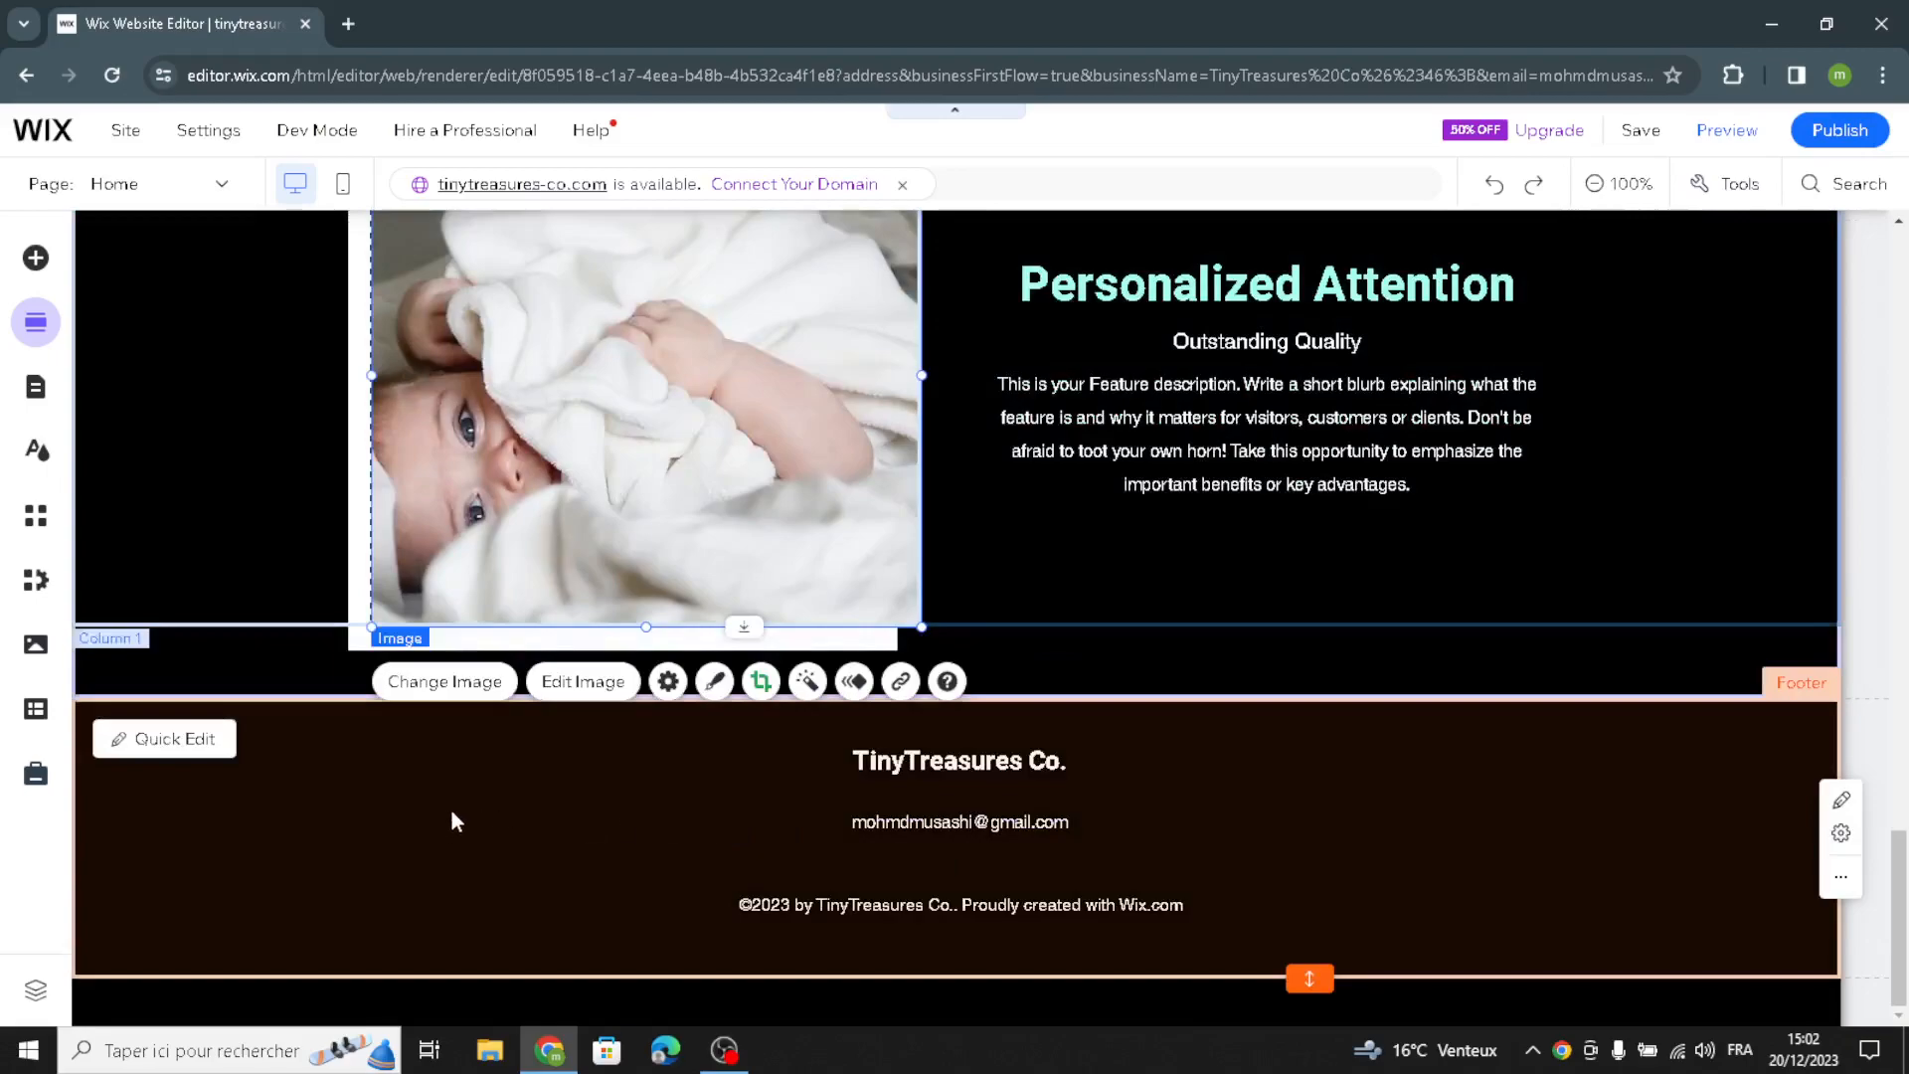
{"action": "left_click", "coordinate": [331, 873]}
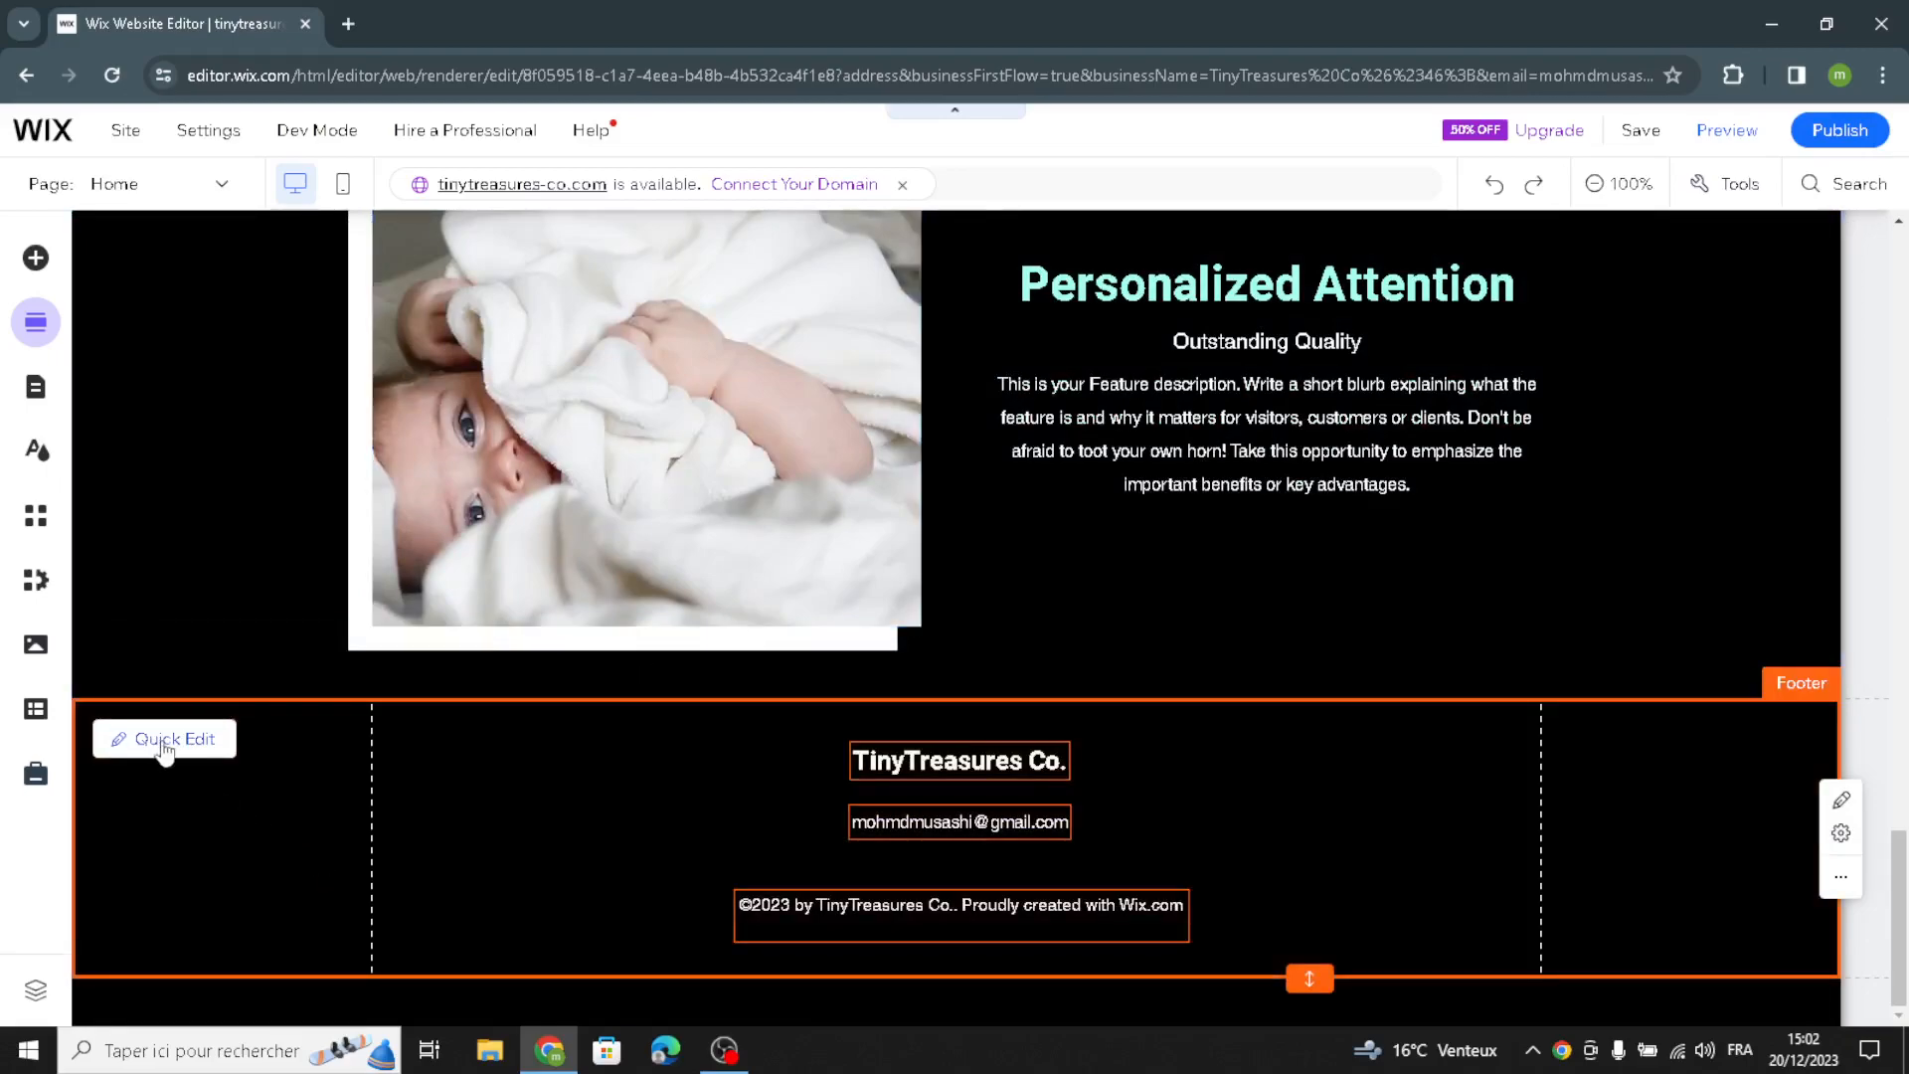
{"action": "left_click", "coordinate": [164, 741]}
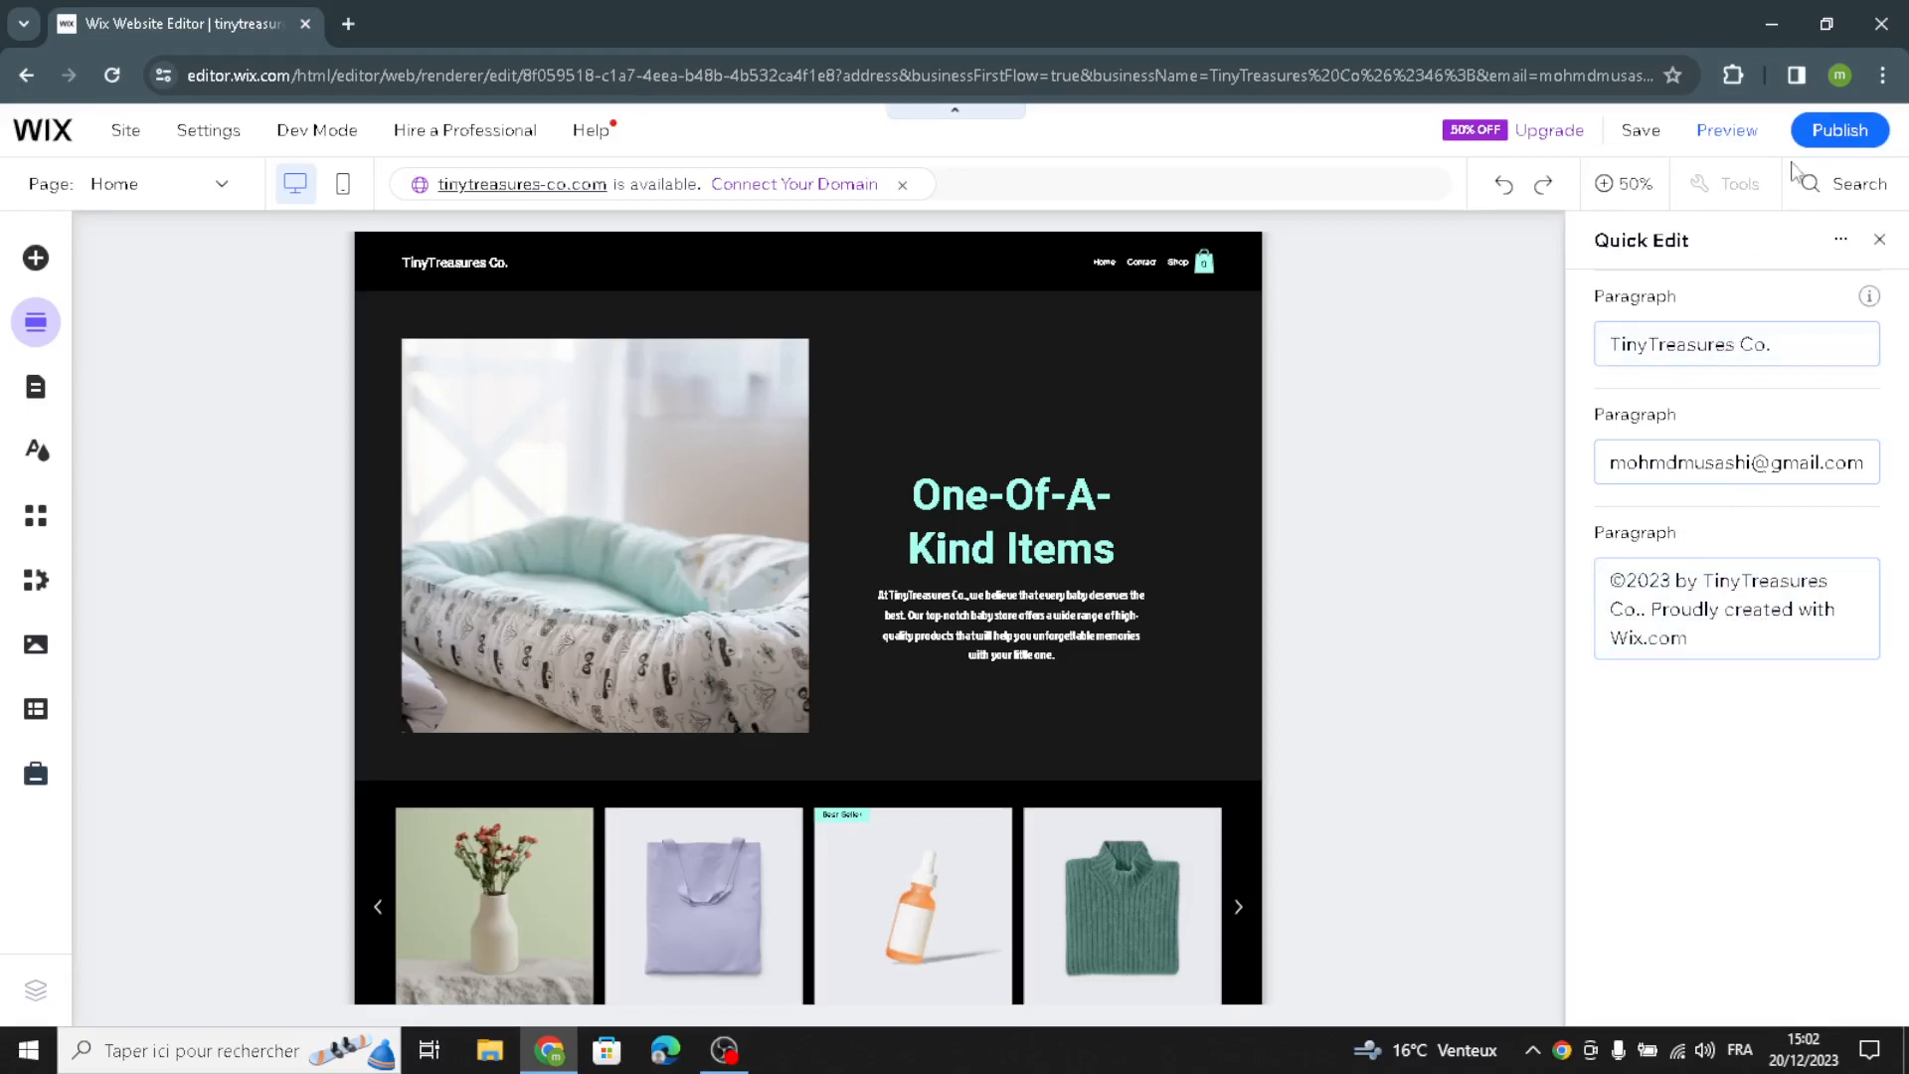
{"action": "left_click", "coordinate": [1880, 242]}
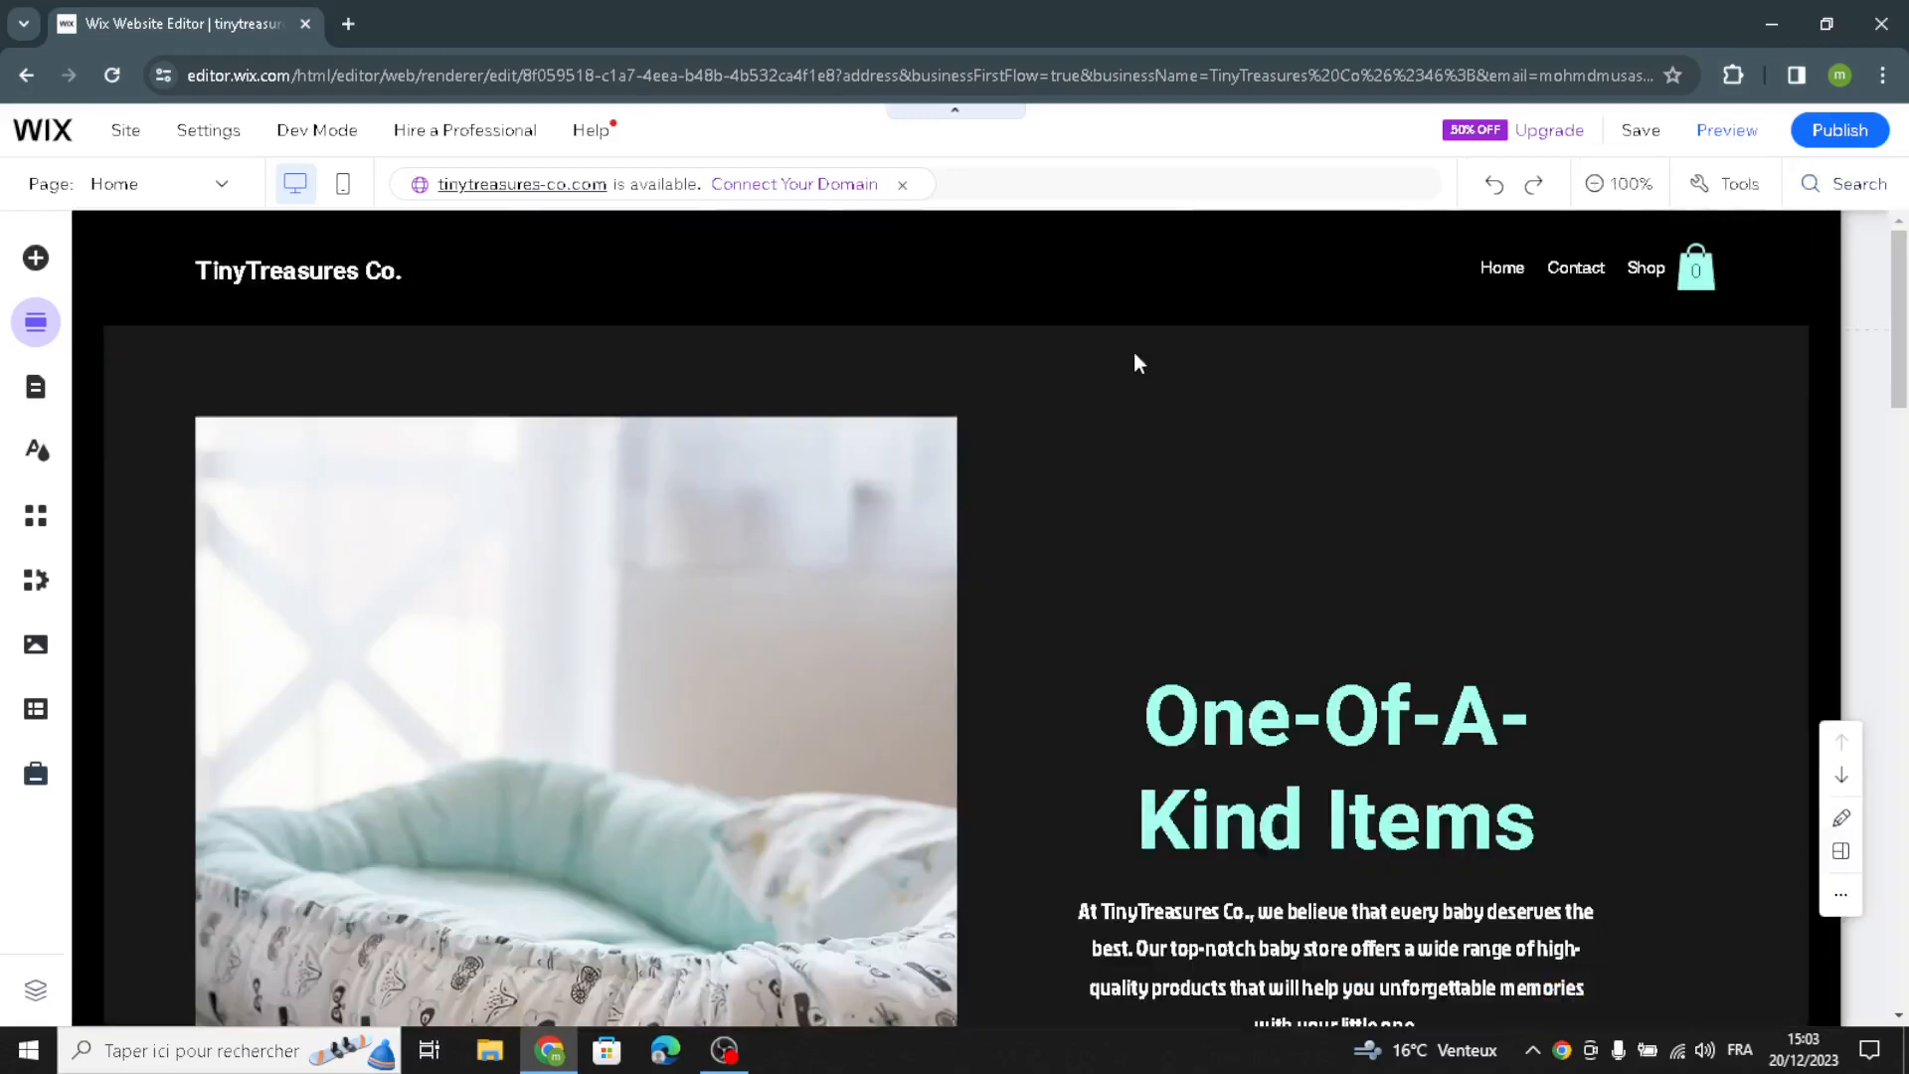
Step: Preview the site, publish it, and dismiss the follow-up publishing and mobile editing dialogs
{"action": "left_click", "coordinate": [1727, 139]}
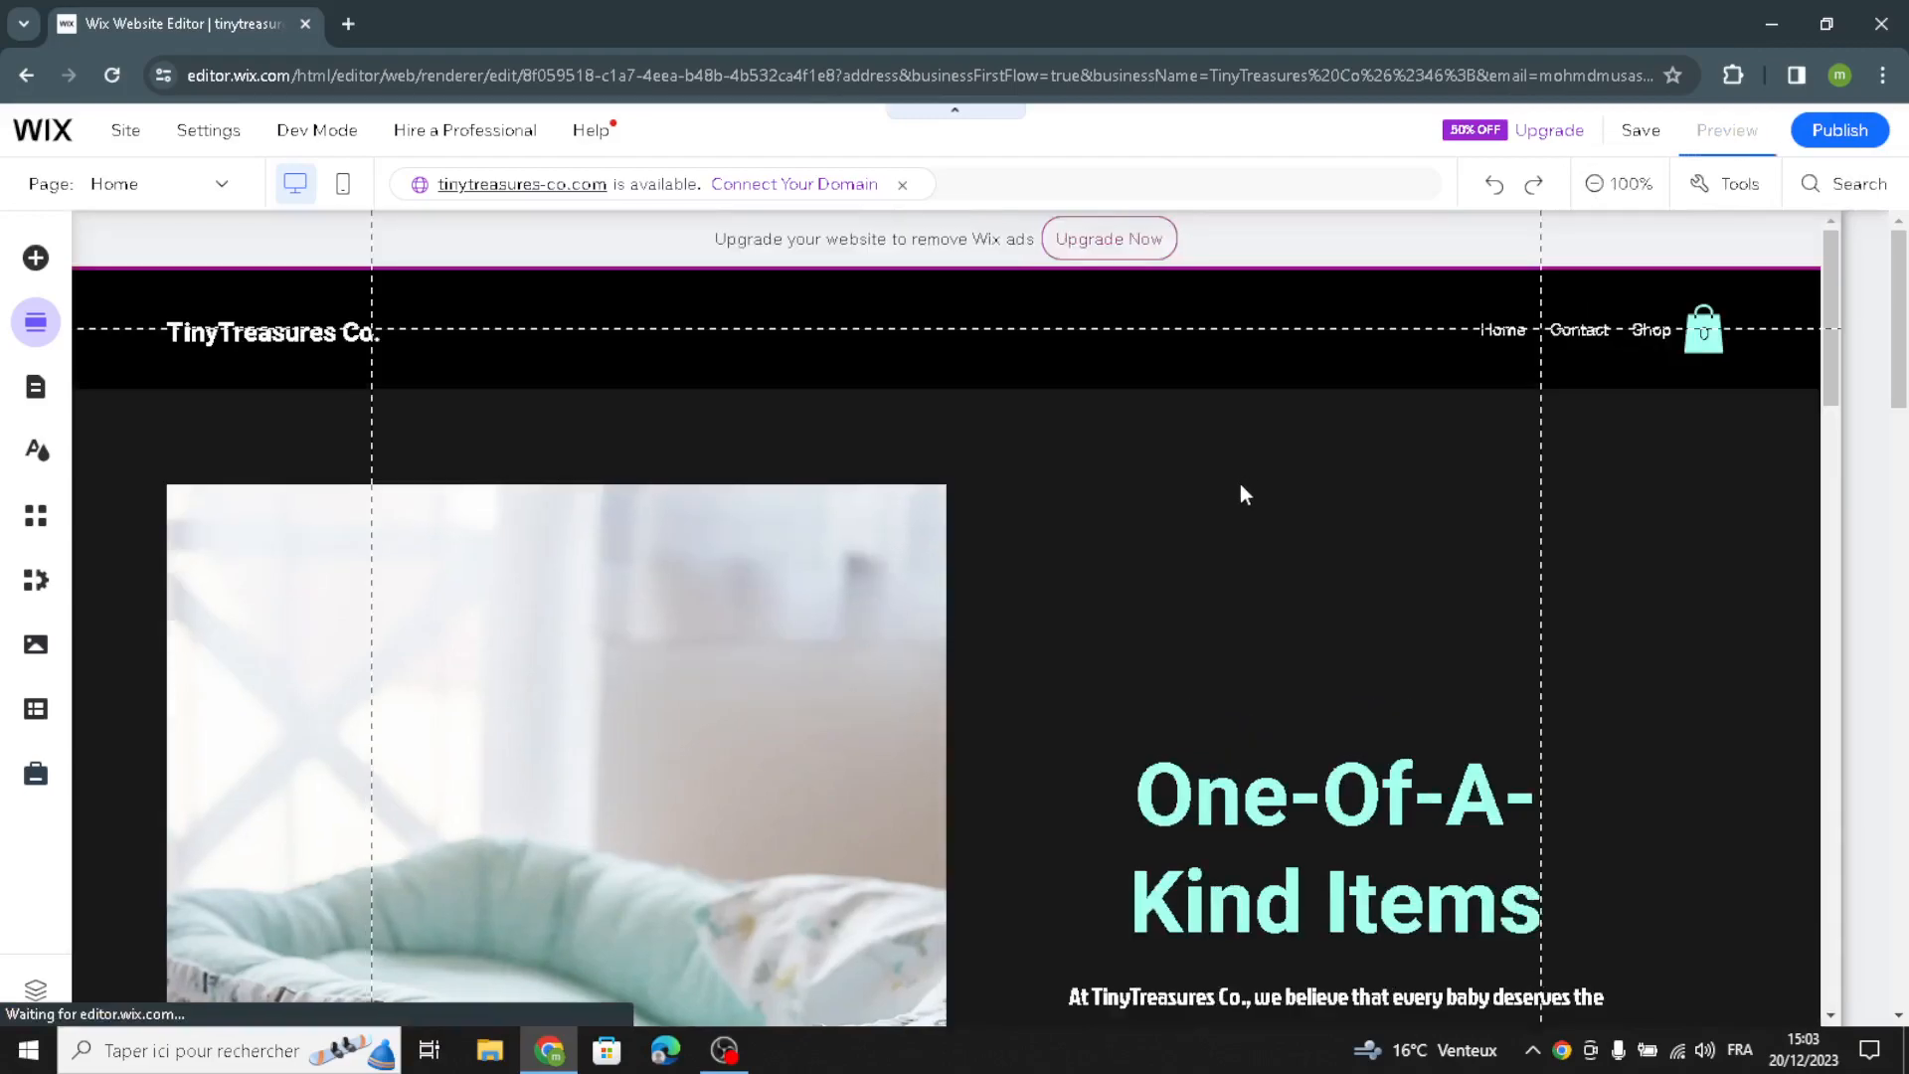
{"action": "scroll", "coordinate": [1239, 479], "scroll_direction": "down", "scroll_amount": 4}
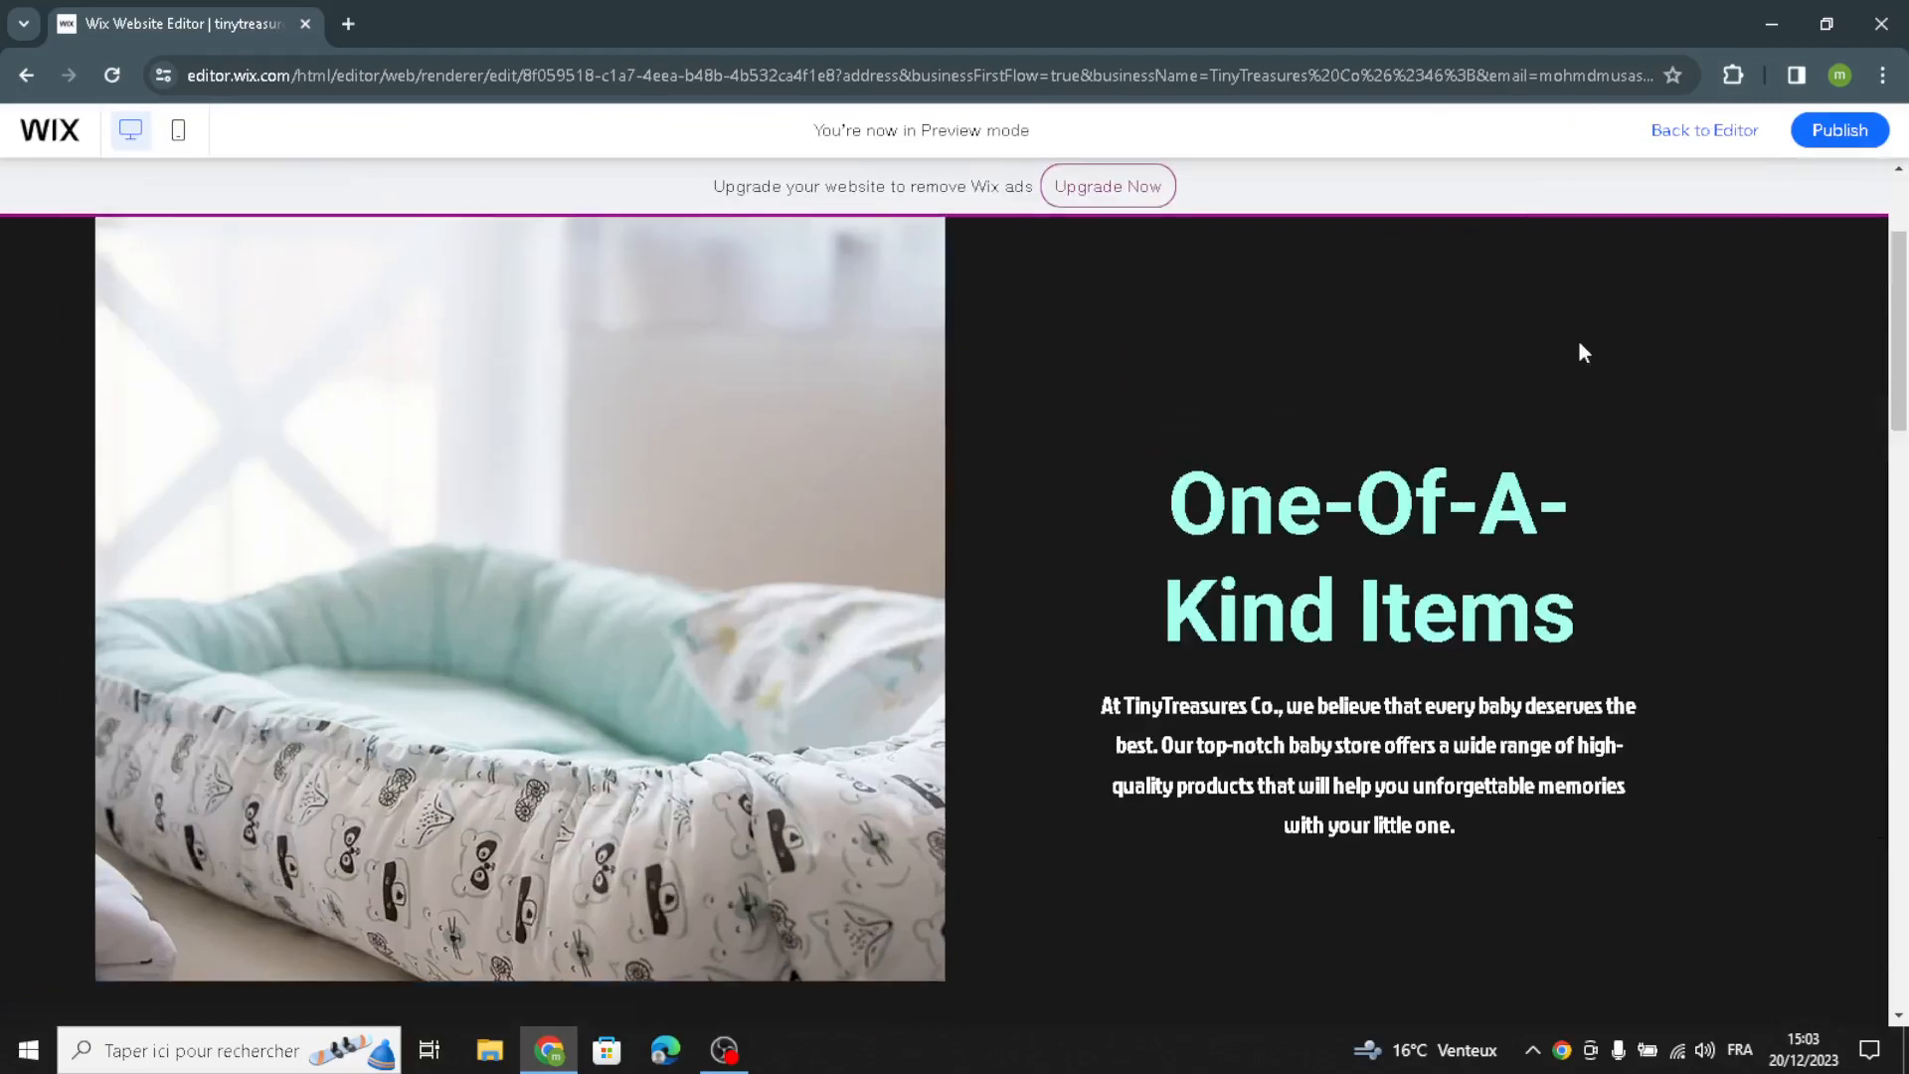
{"action": "left_click", "coordinate": [1841, 137]}
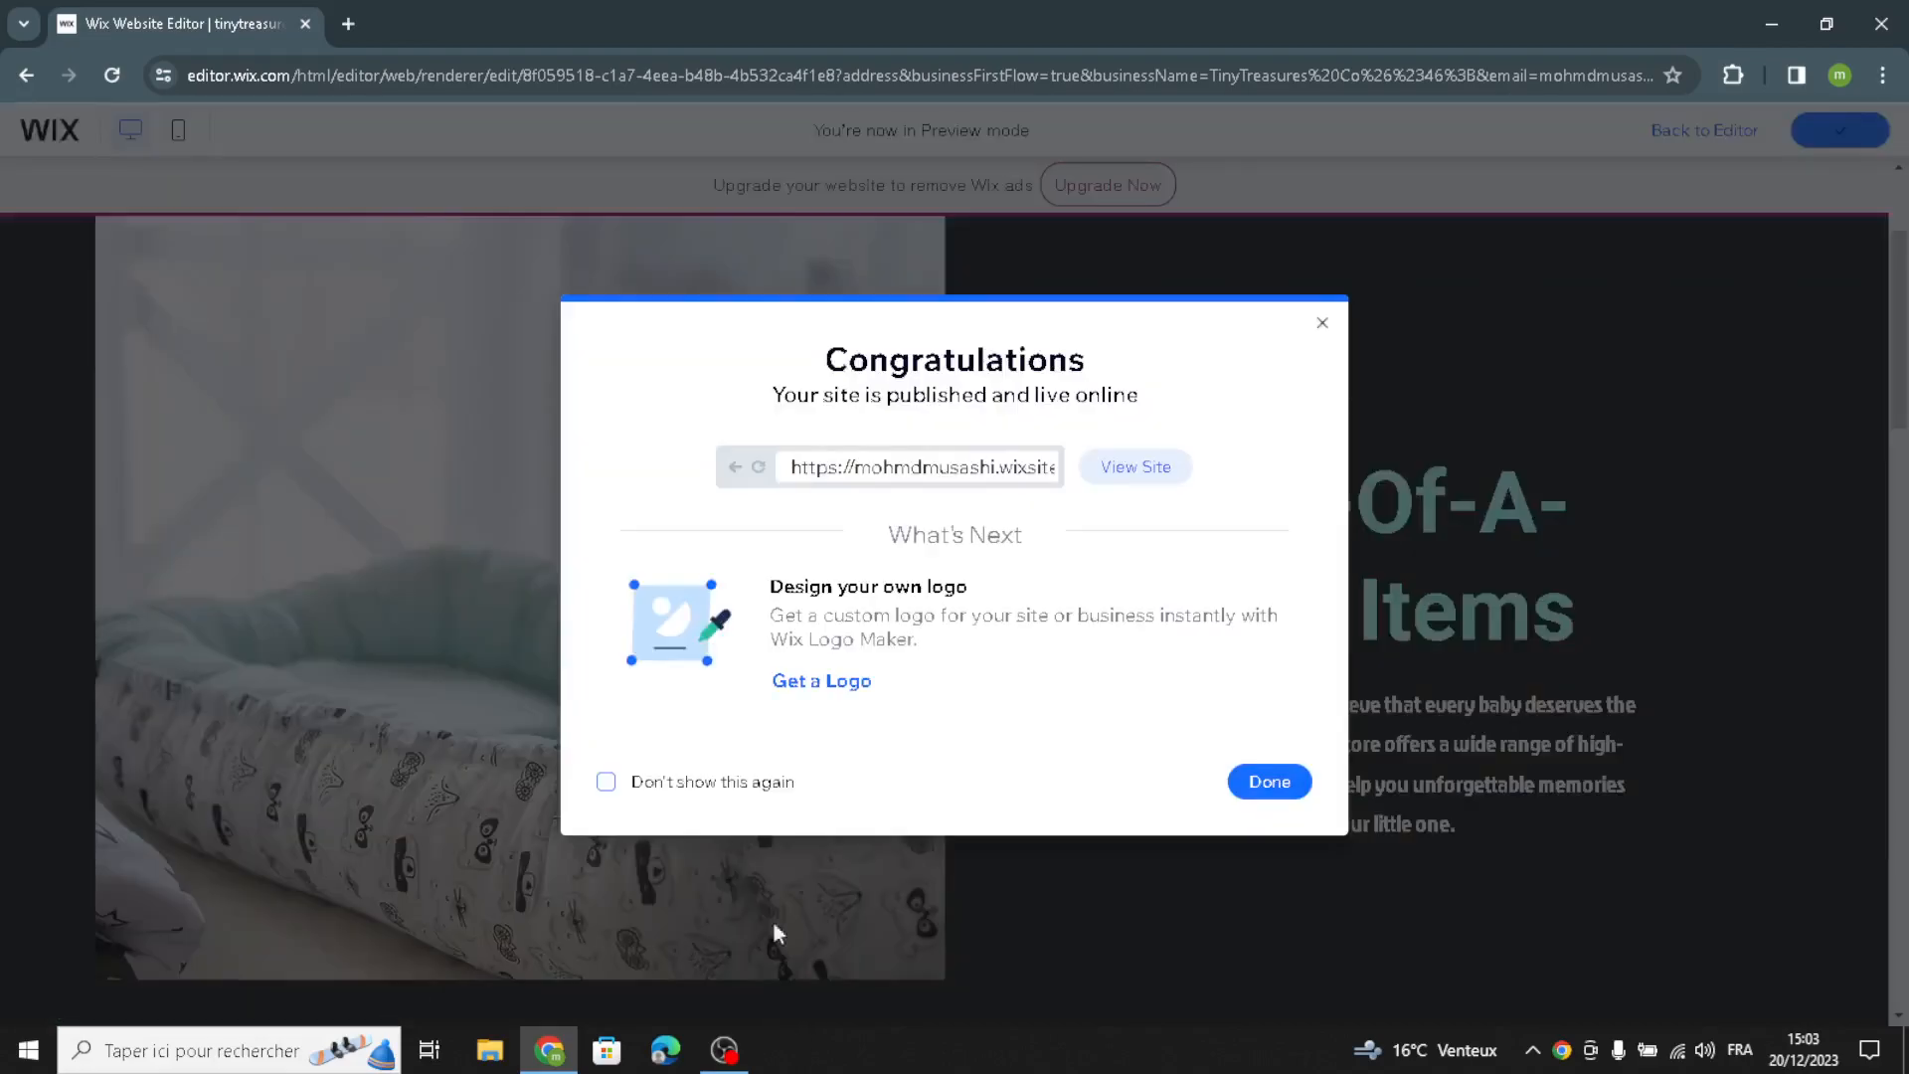
{"action": "left_click", "coordinate": [1324, 324]}
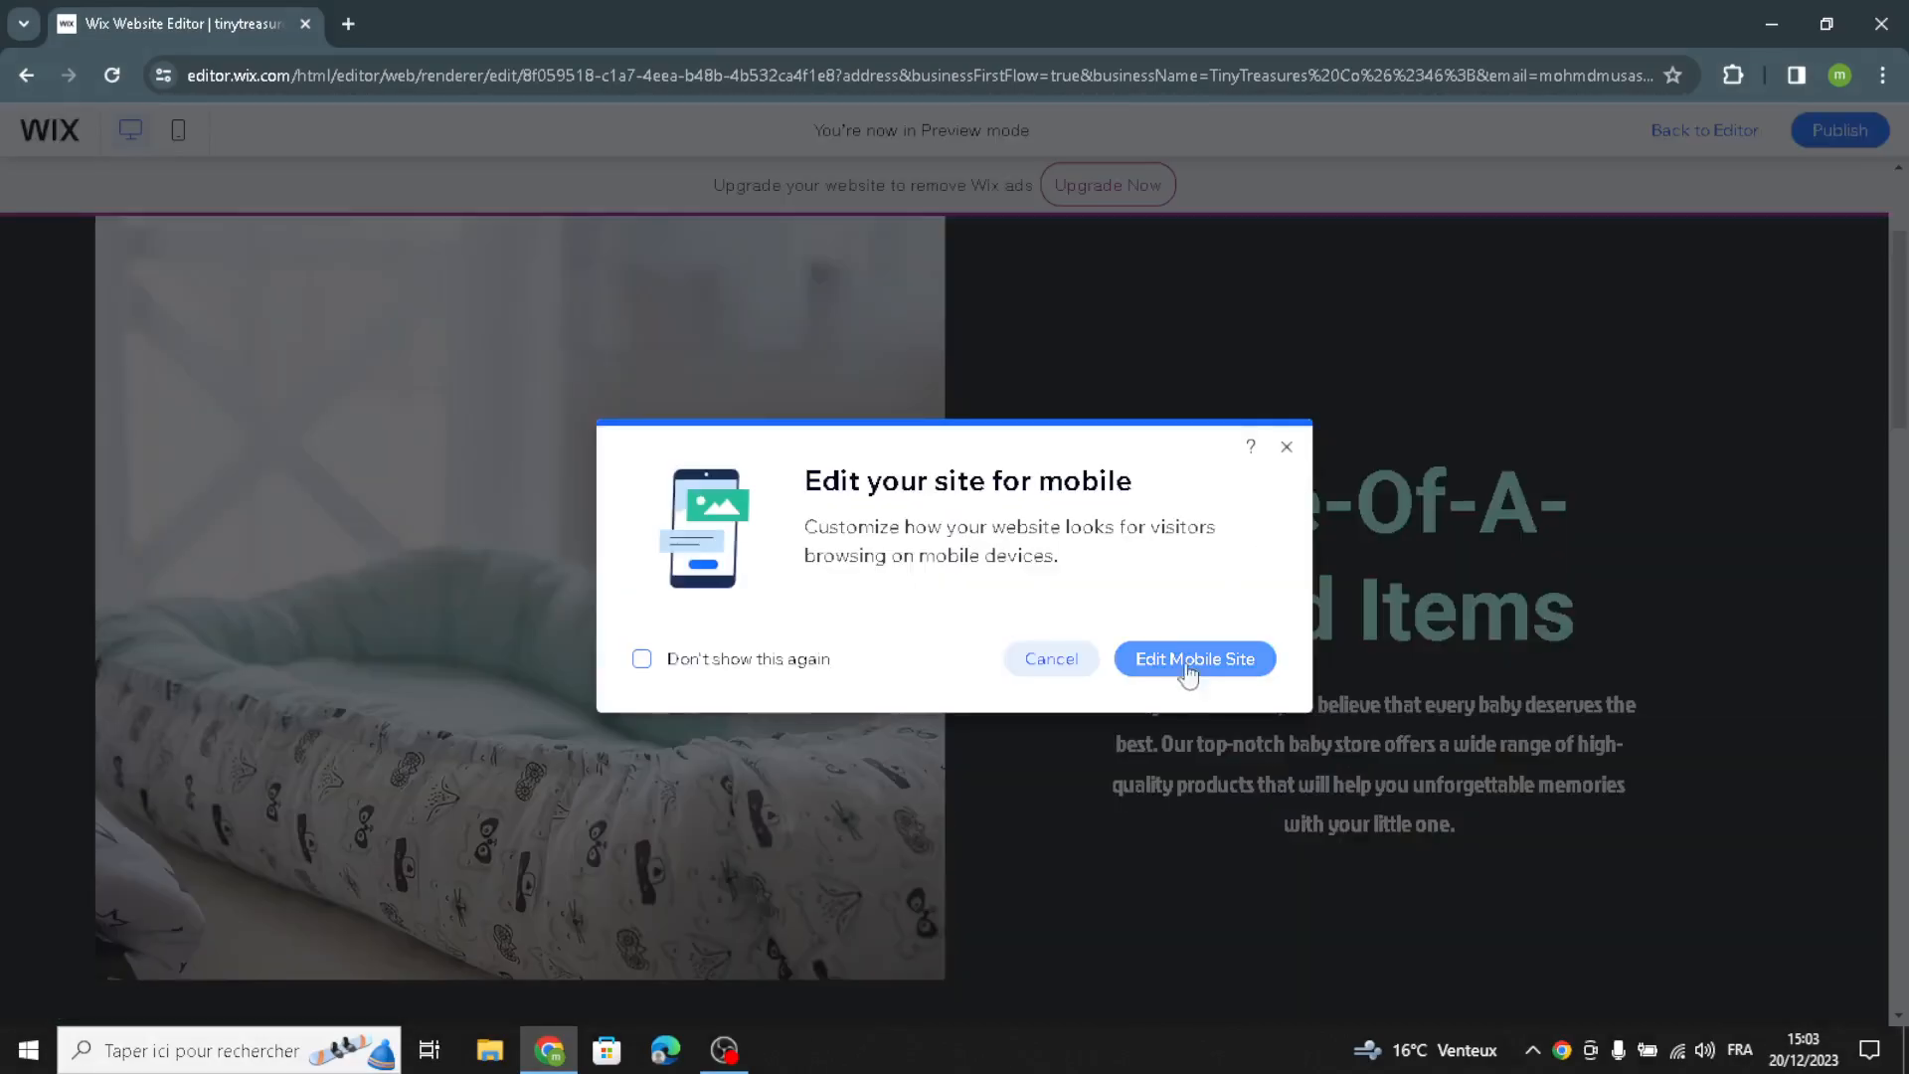
{"action": "left_click", "coordinate": [1289, 448]}
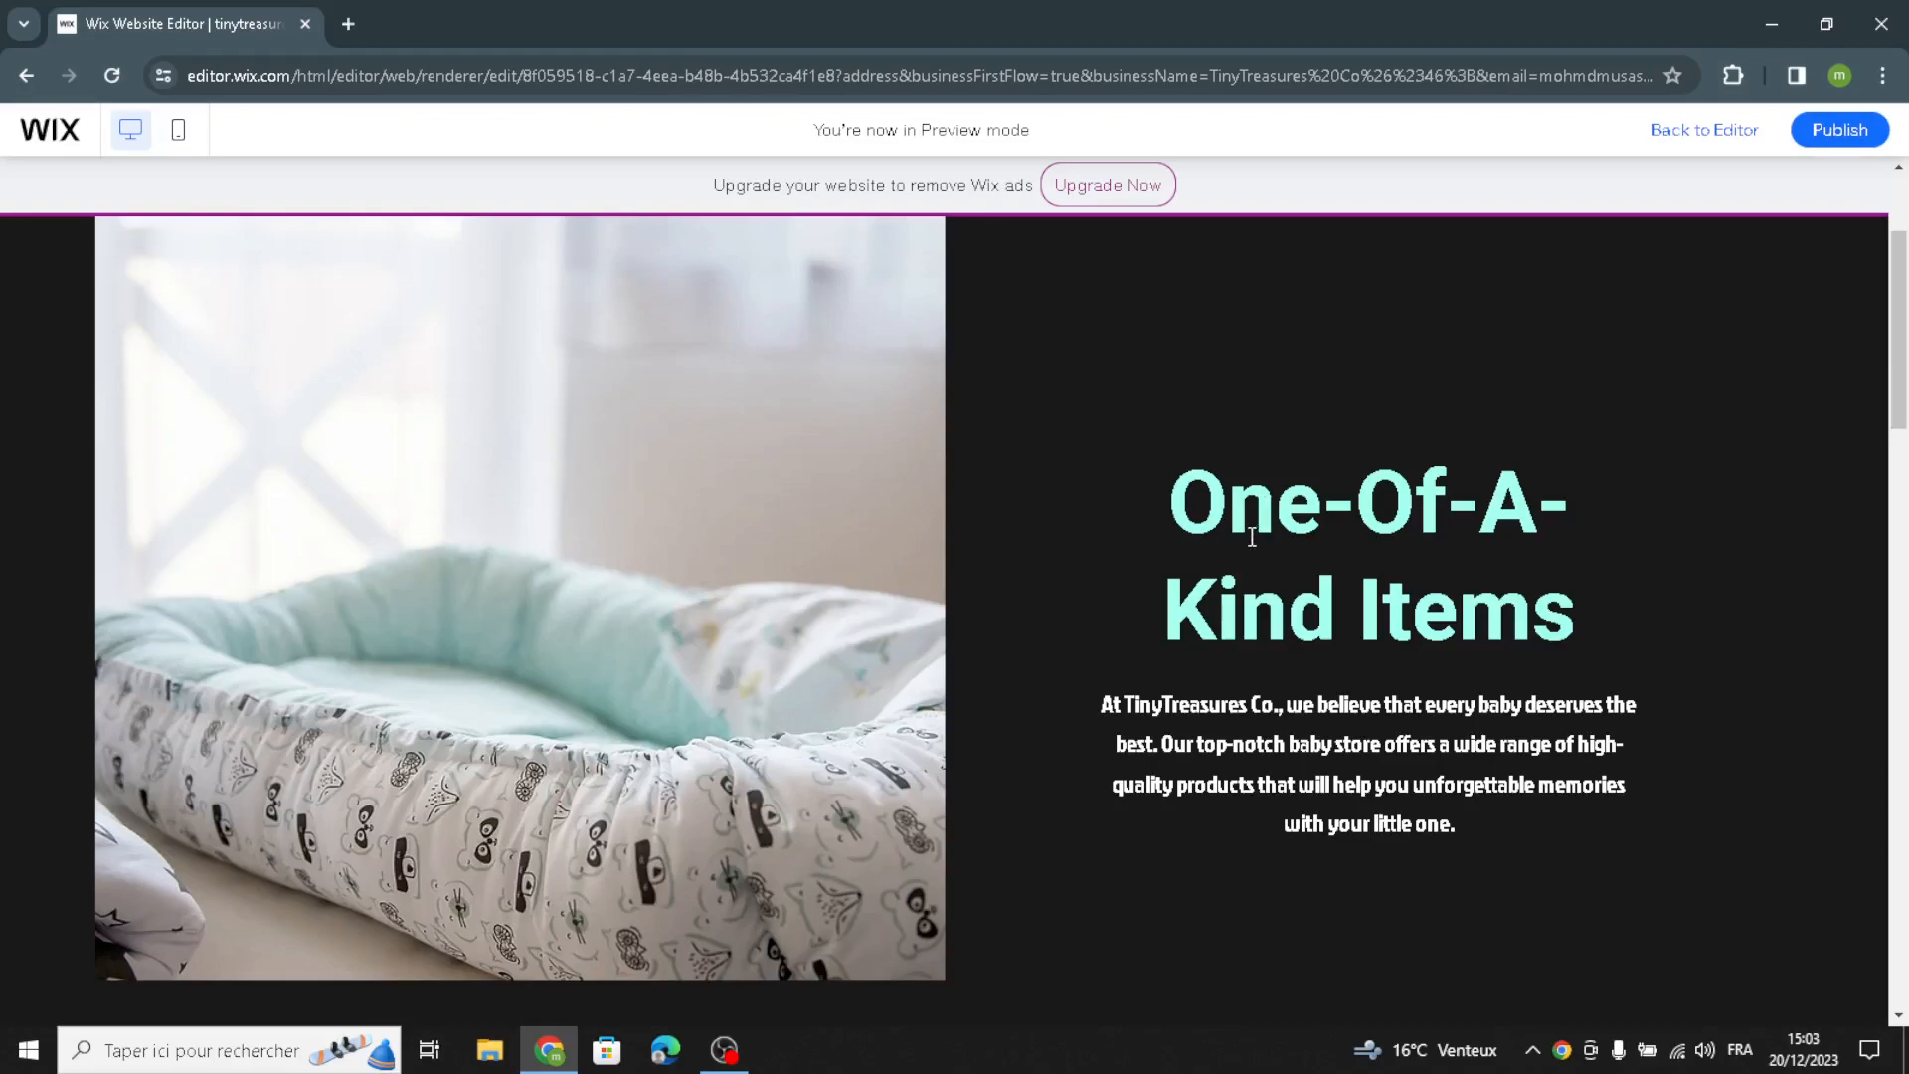